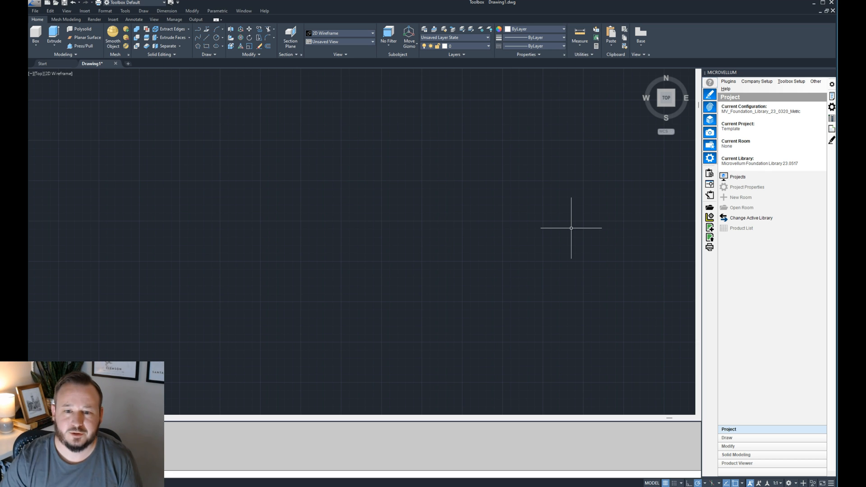
- Open the How Microvellum Works project and load its Products room
{"action": "left_click", "coordinate": [736, 177]}
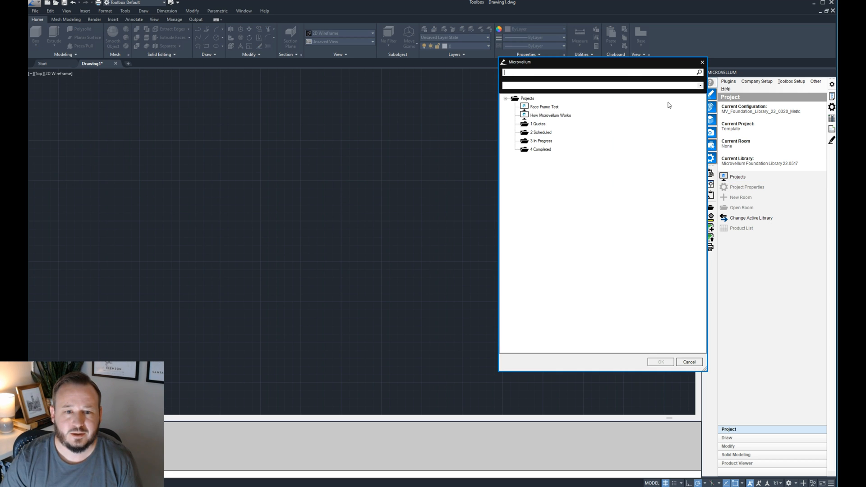
{"action": "double_click", "coordinate": [563, 115]}
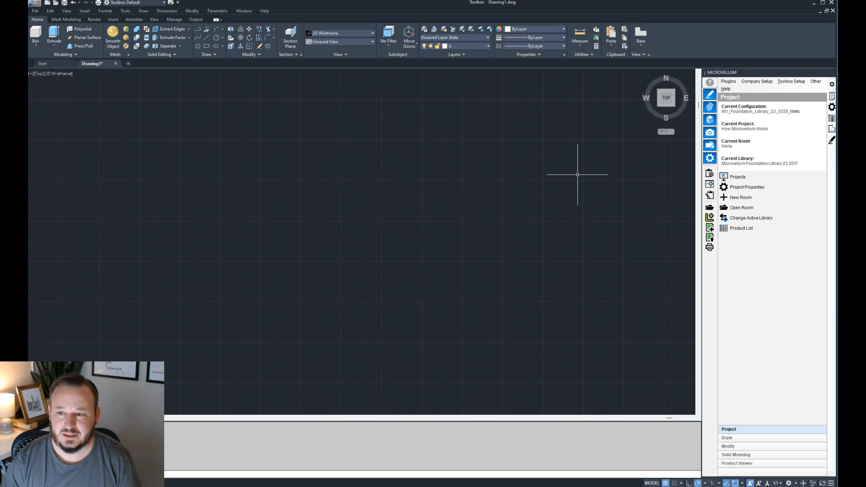
{"action": "left_click", "coordinate": [735, 211]}
{"action": "double_click", "coordinate": [537, 115]}
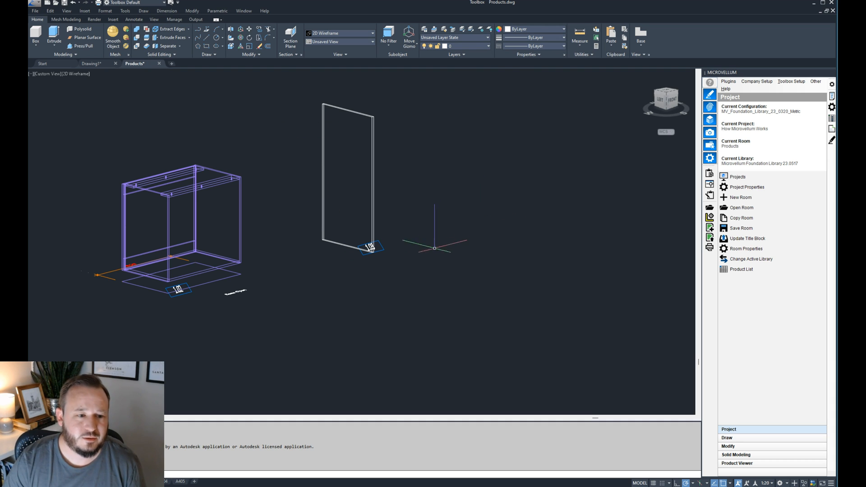
- Examine the base open cabinet 1.02 and the single-panel product 1.03 in the drawing
{"action": "left_click", "coordinate": [374, 172]}
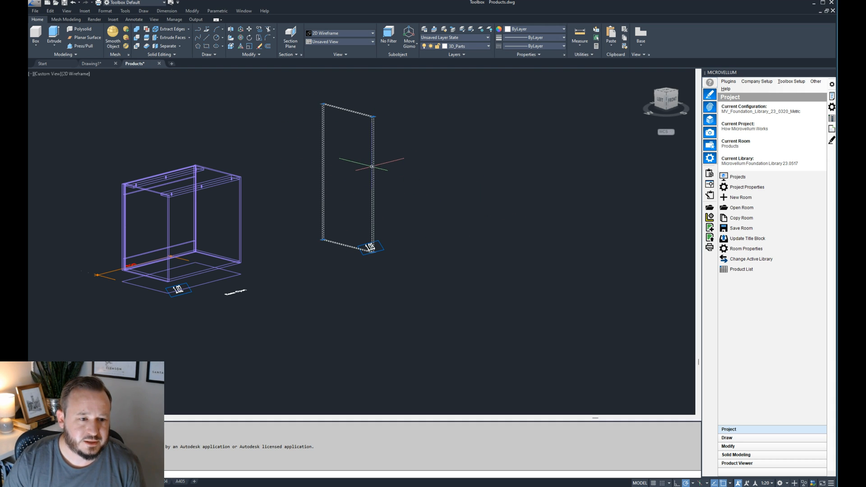
{"action": "key", "text": "Escape"}
{"action": "middle_click_drag", "start_coordinate": [447, 183], "coordinate": [509, 186]}
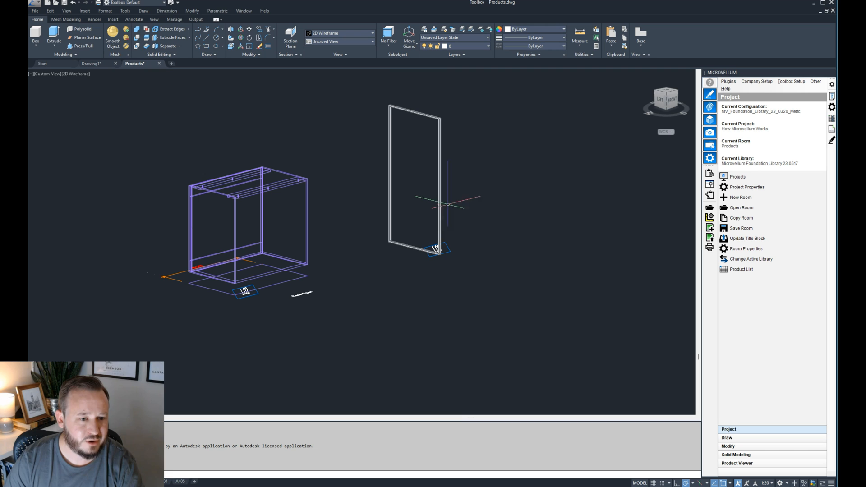
{"action": "scroll", "coordinate": [266, 189], "scroll_direction": "up", "scroll_amount": 2}
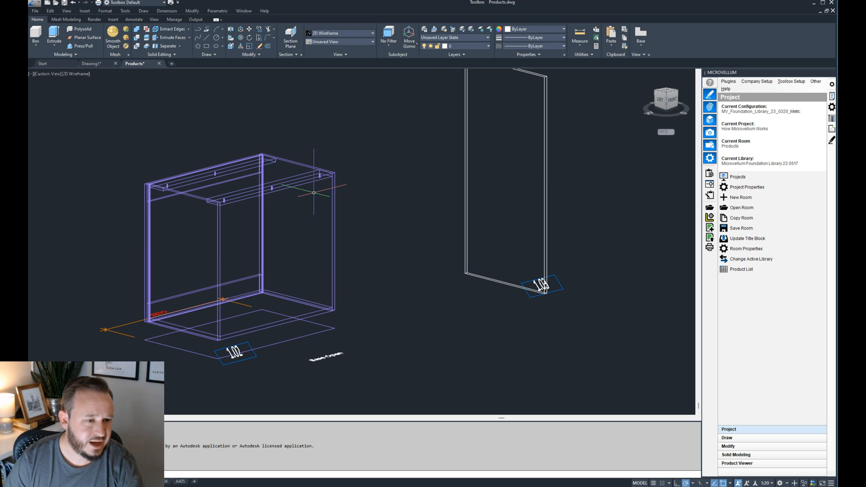
{"action": "scroll", "coordinate": [275, 230], "scroll_direction": "down", "scroll_amount": 2}
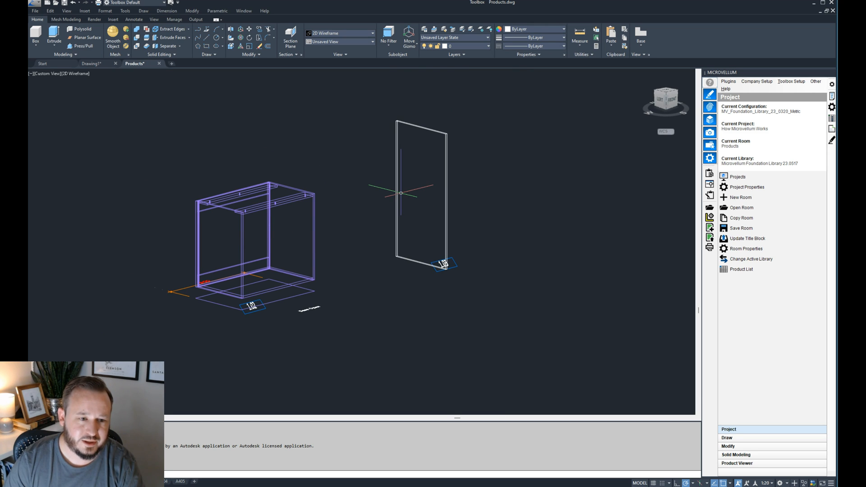
{"action": "scroll", "coordinate": [221, 233], "scroll_direction": "up", "scroll_amount": 6}
{"action": "scroll", "coordinate": [230, 234], "scroll_direction": "down", "scroll_amount": 4}
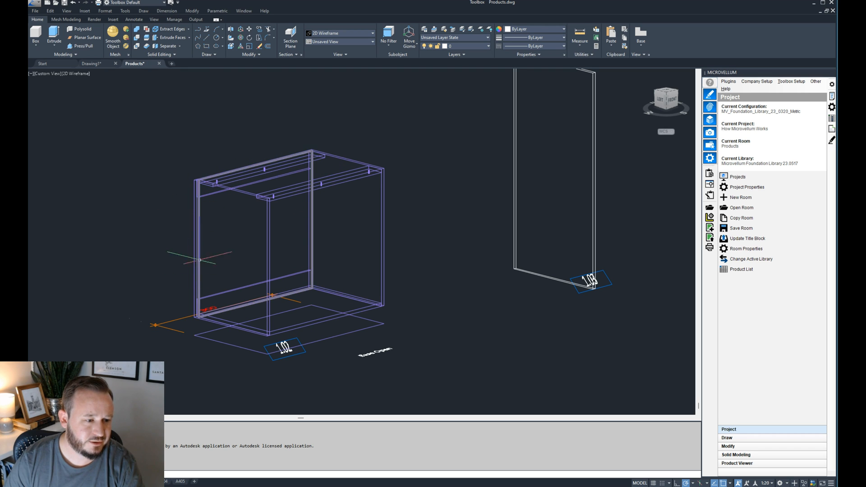
{"action": "scroll", "coordinate": [178, 277], "scroll_direction": "down", "scroll_amount": 2}
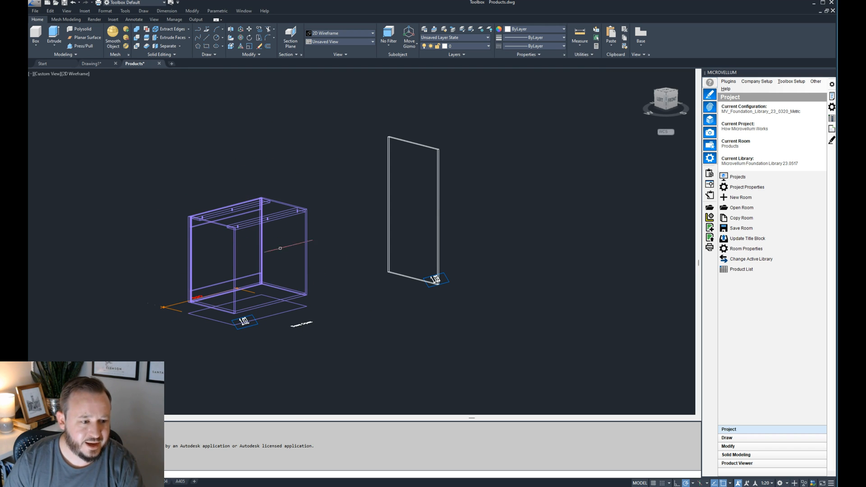
{"action": "middle_click_drag", "start_coordinate": [238, 248], "coordinate": [247, 264]}
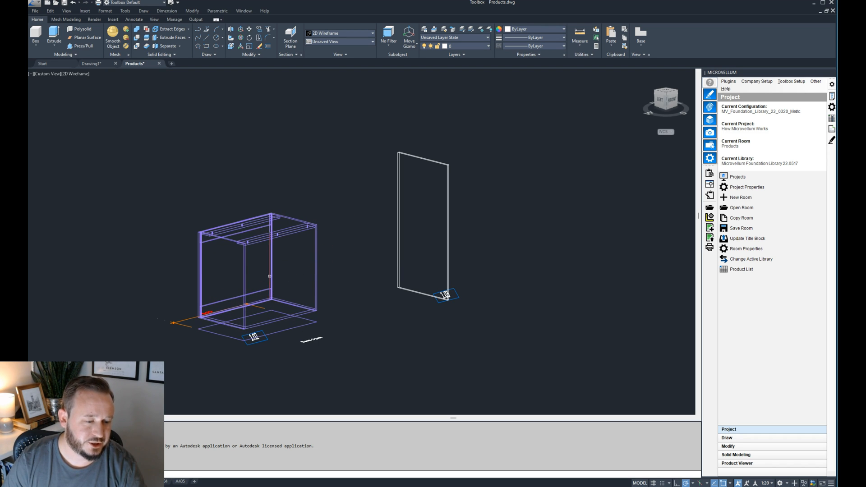
{"action": "middle_click_drag", "start_coordinate": [483, 209], "coordinate": [458, 222]}
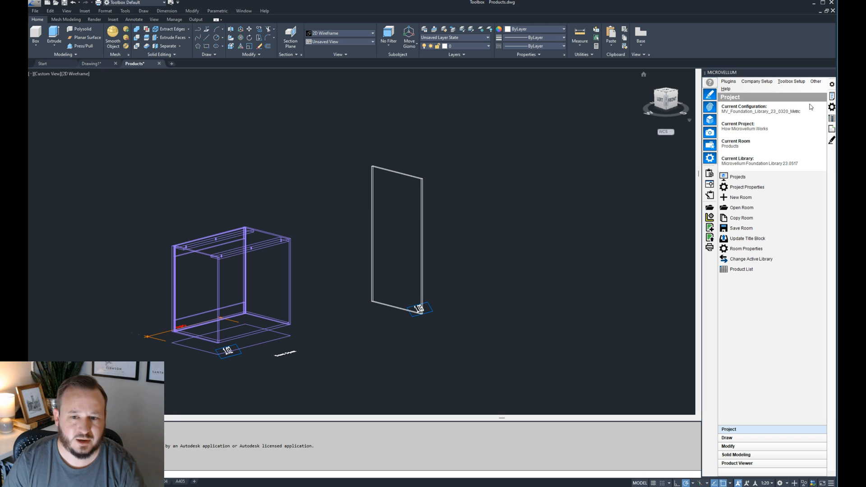
- Open the prompts for the single-panel product 1.03 and place the dialog clear of the base cabinet
{"action": "left_click", "coordinate": [832, 96]}
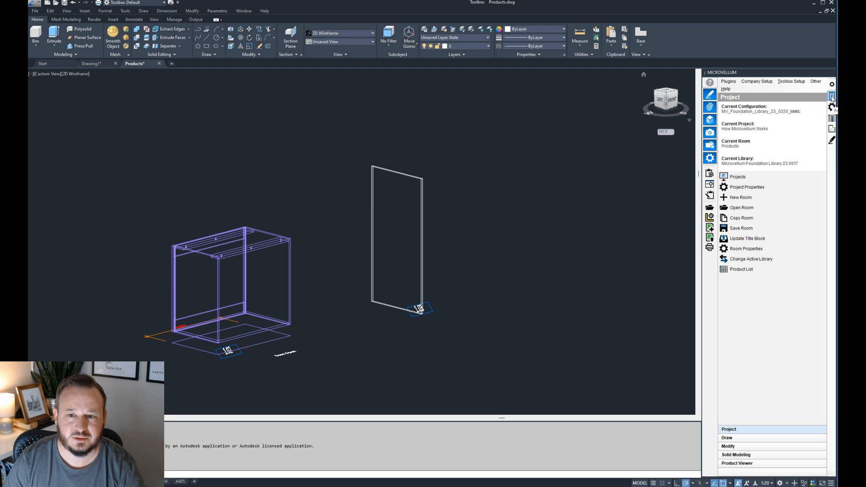
{"action": "left_click", "coordinate": [418, 308]}
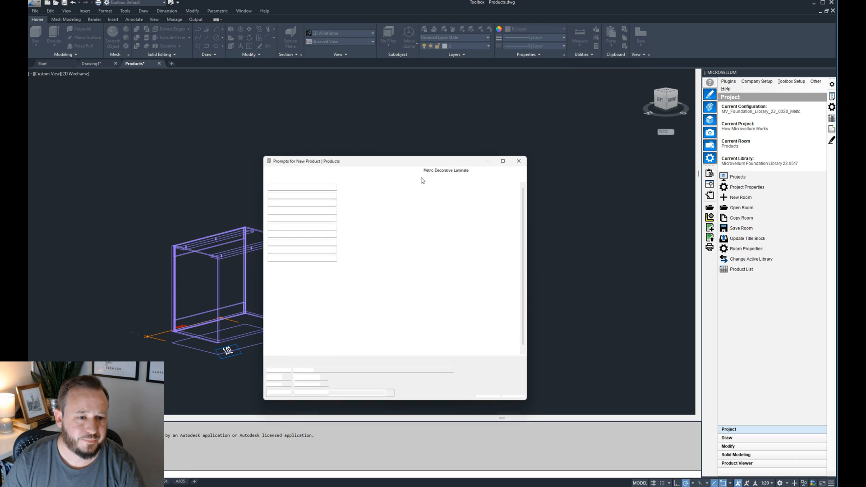
{"action": "left_click_drag", "start_coordinate": [410, 161], "coordinate": [423, 145]}
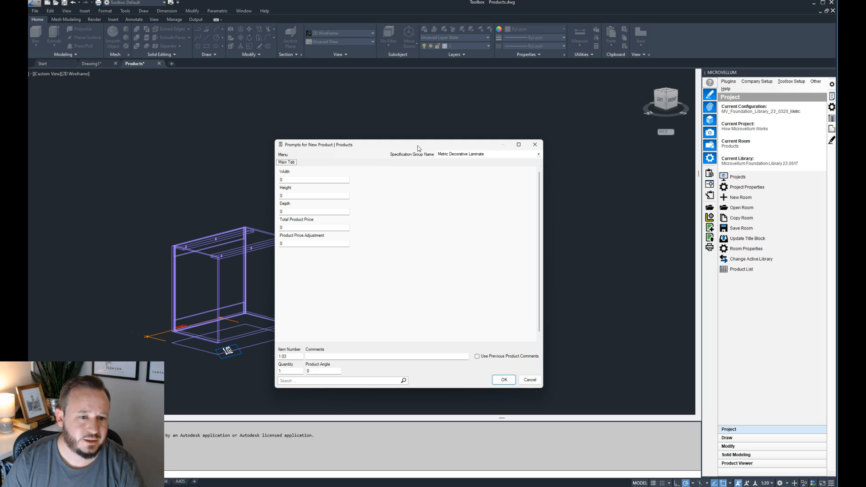
{"action": "left_click", "coordinate": [295, 179]}
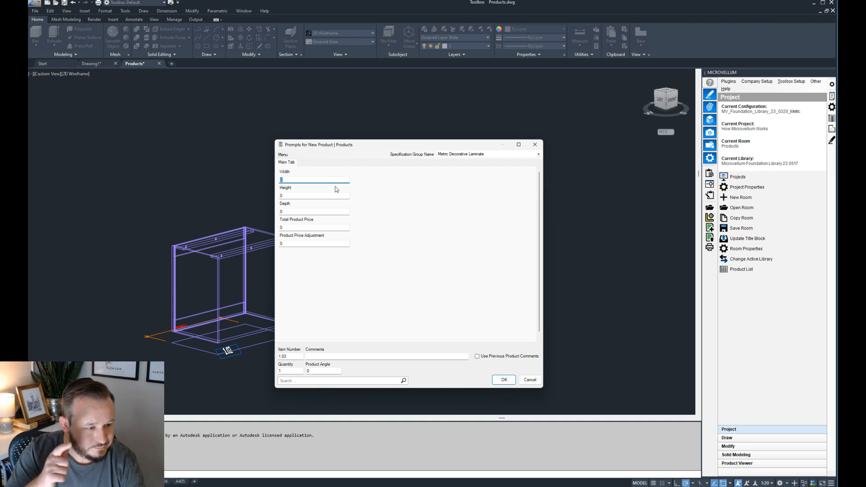
{"action": "left_click_drag", "start_coordinate": [363, 147], "coordinate": [524, 151]}
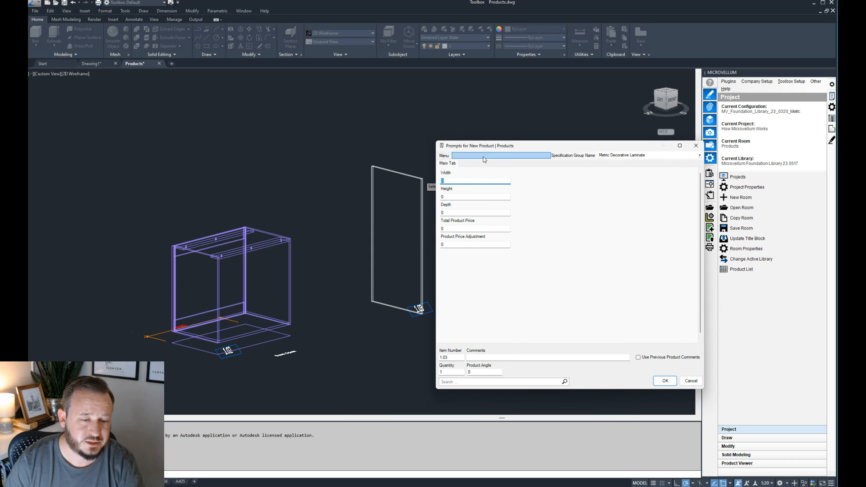
{"action": "left_click_drag", "start_coordinate": [504, 148], "coordinate": [466, 146]}
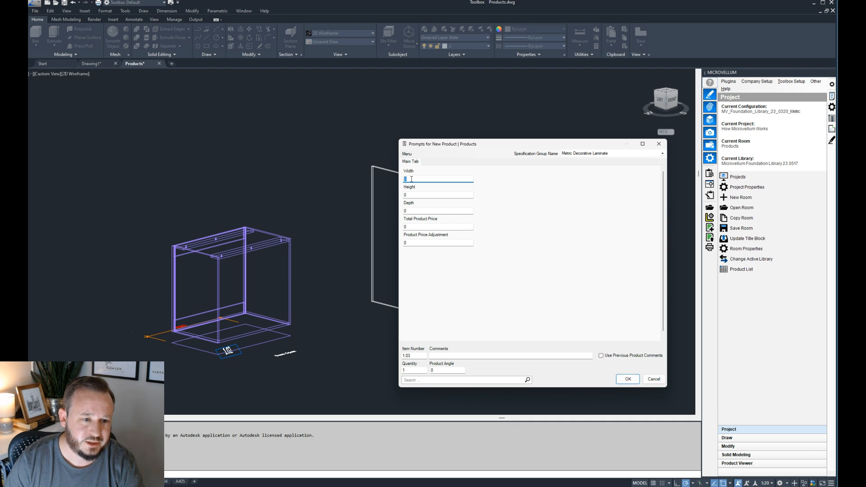
- Set the product's width to 900, using the two bottom front corners of base cabinet 1.02 as pick points
{"action": "key", "text": "Return"}
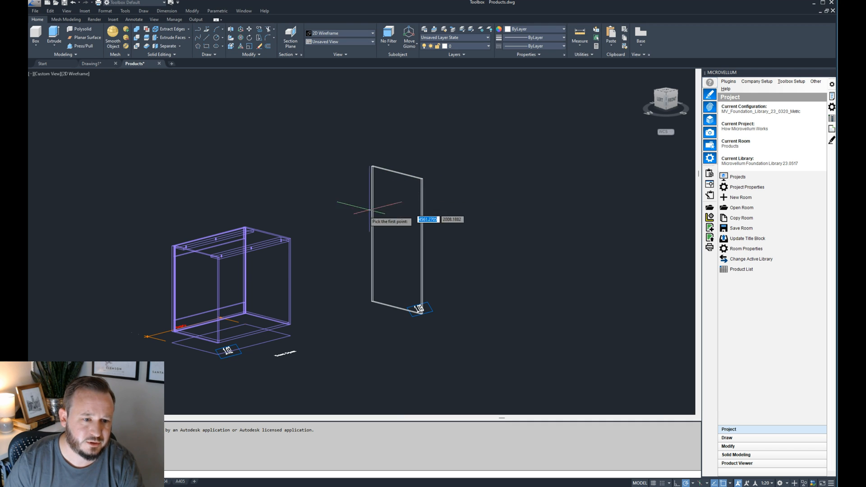
{"action": "scroll", "coordinate": [209, 344], "scroll_direction": "up", "scroll_amount": 4}
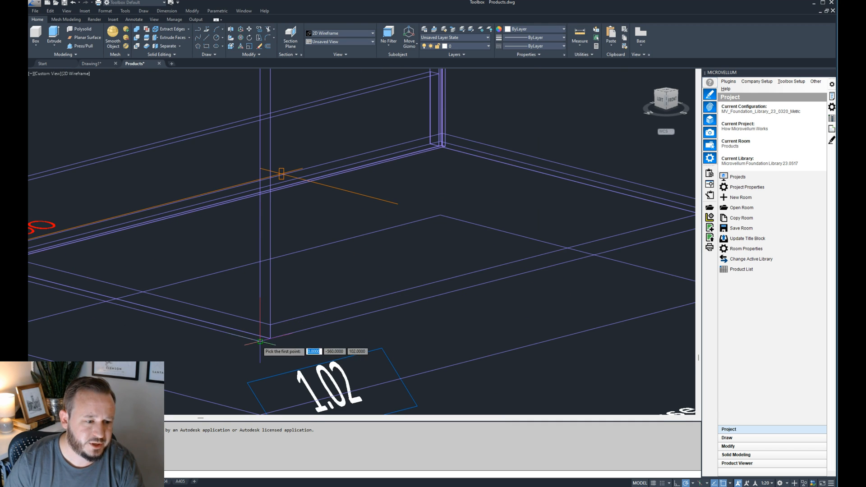
{"action": "left_click", "coordinate": [260, 343]}
{"action": "scroll", "coordinate": [215, 343], "scroll_direction": "down", "scroll_amount": 2}
{"action": "scroll", "coordinate": [387, 301], "scroll_direction": "up", "scroll_amount": 3}
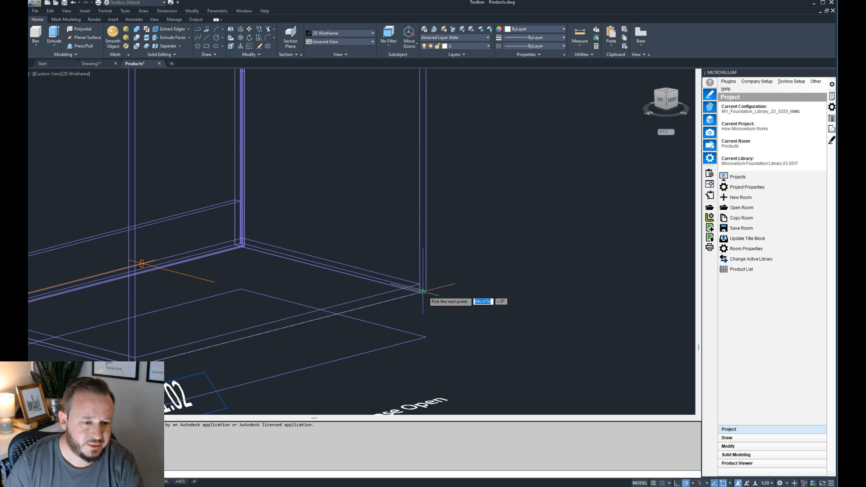
{"action": "left_click", "coordinate": [427, 296]}
{"action": "type", "text": "900"}
{"action": "key", "text": "Tab"}
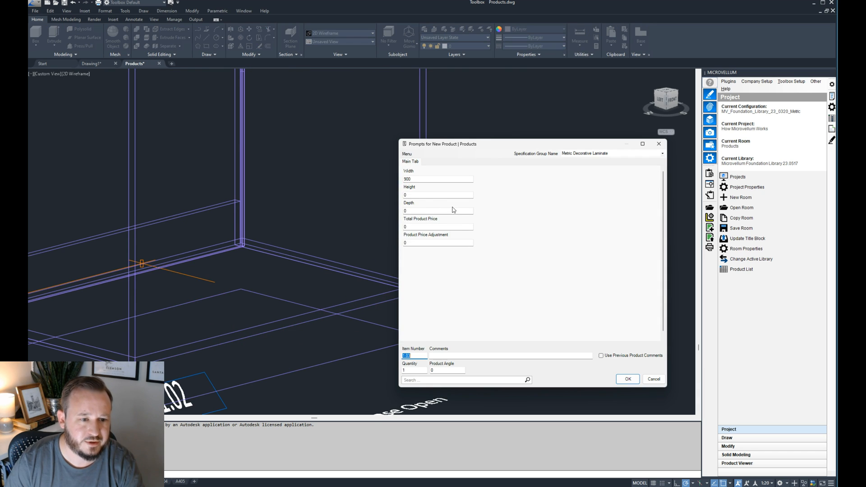
- Try to pick the product's height from two points along the base cabinet's front vertical edge
{"action": "left_click", "coordinate": [425, 179]}
{"action": "left_click", "coordinate": [434, 195]}
{"action": "double_click", "coordinate": [434, 195]}
{"action": "left_click", "coordinate": [417, 290]}
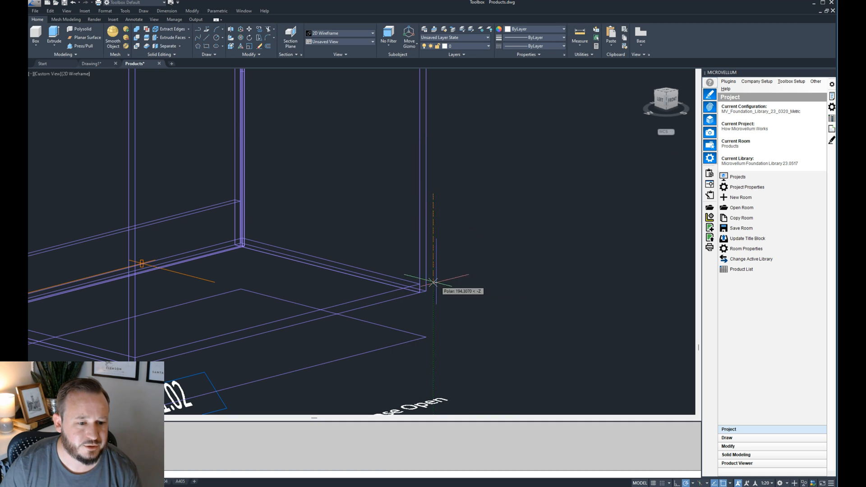
{"action": "left_click", "coordinate": [445, 235]}
{"action": "double_click", "coordinate": [429, 194]}
{"action": "left_click", "coordinate": [427, 292]}
{"action": "left_click", "coordinate": [427, 295]}
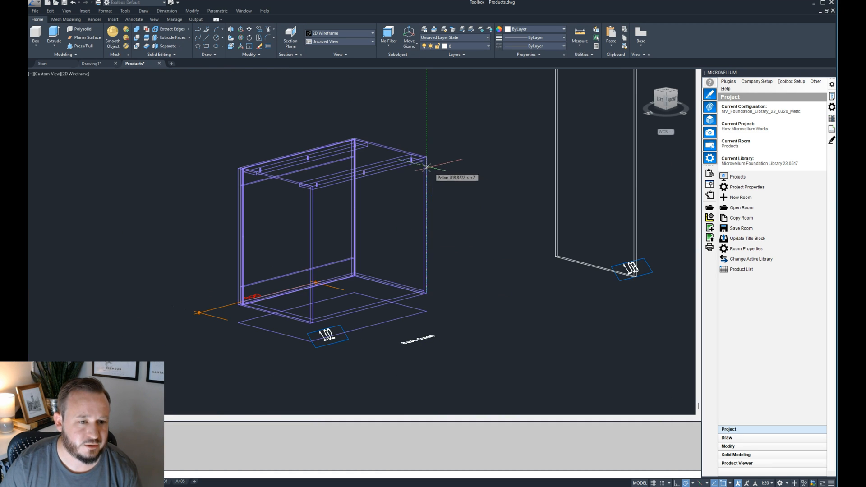
{"action": "scroll", "coordinate": [427, 163], "scroll_direction": "up", "scroll_amount": 3}
{"action": "left_click", "coordinate": [425, 155]}
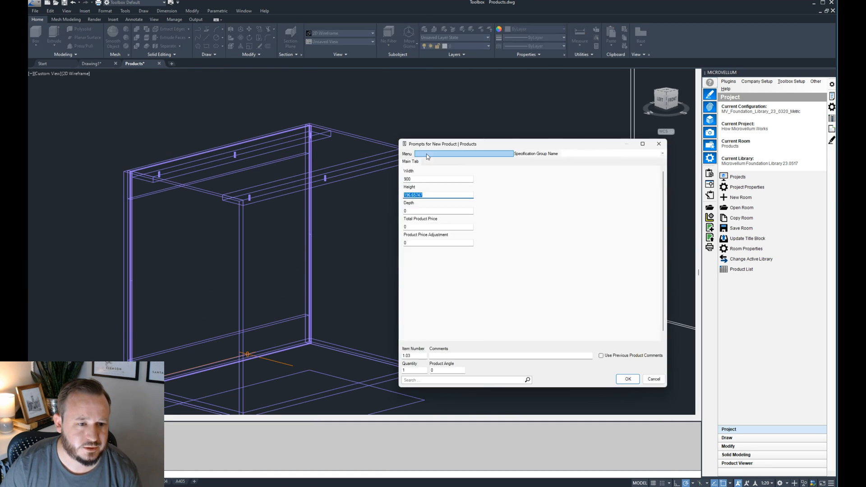
- Set the product's height to 774 and depth to 560, and apply the prompts to redraw product 1.03
{"action": "double_click", "coordinate": [418, 211]}
{"action": "left_click", "coordinate": [423, 153]}
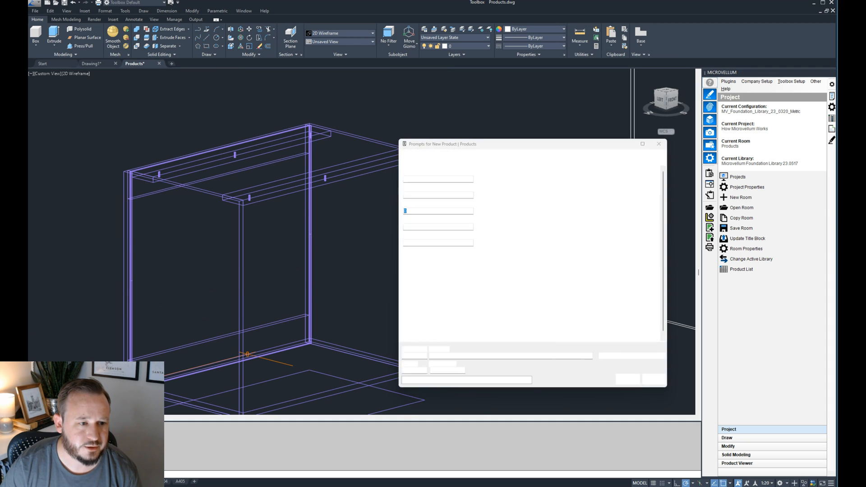
{"action": "scroll", "coordinate": [317, 122], "scroll_direction": "up", "scroll_amount": 2}
{"action": "left_click", "coordinate": [306, 126]}
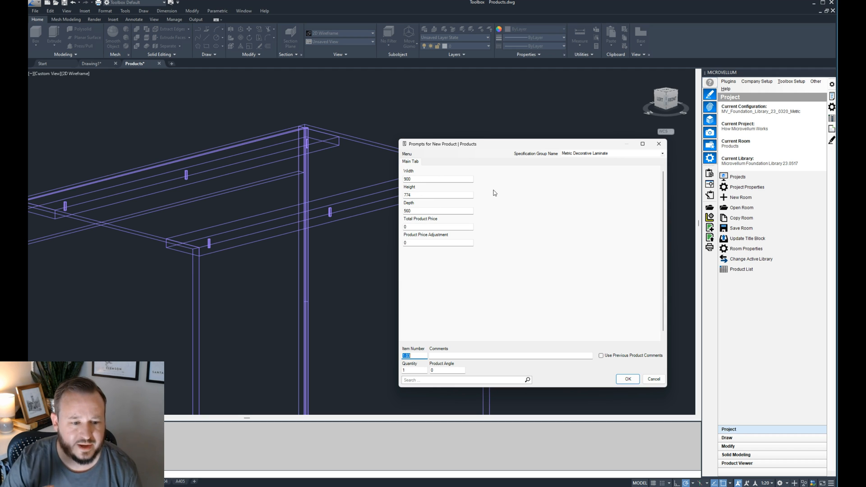
{"action": "left_click", "coordinate": [628, 380]}
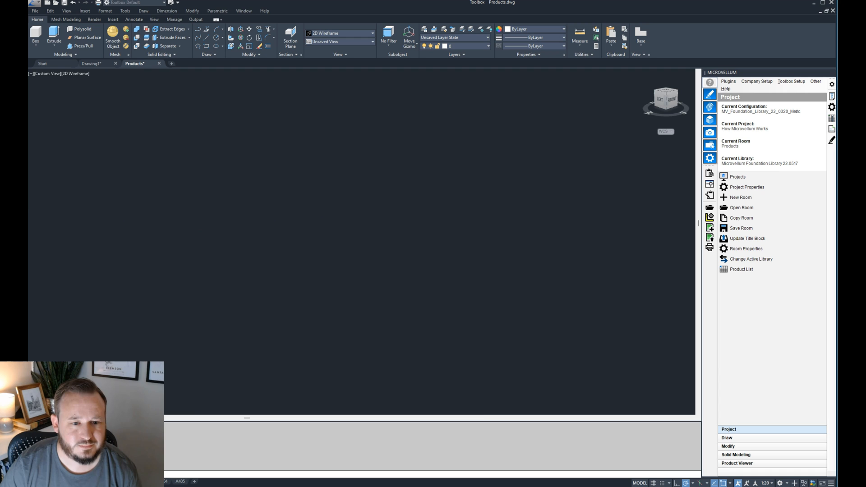
{"action": "scroll", "coordinate": [314, 255], "scroll_direction": "down", "scroll_amount": 5}
{"action": "scroll", "coordinate": [406, 298], "scroll_direction": "up", "scroll_amount": 6}
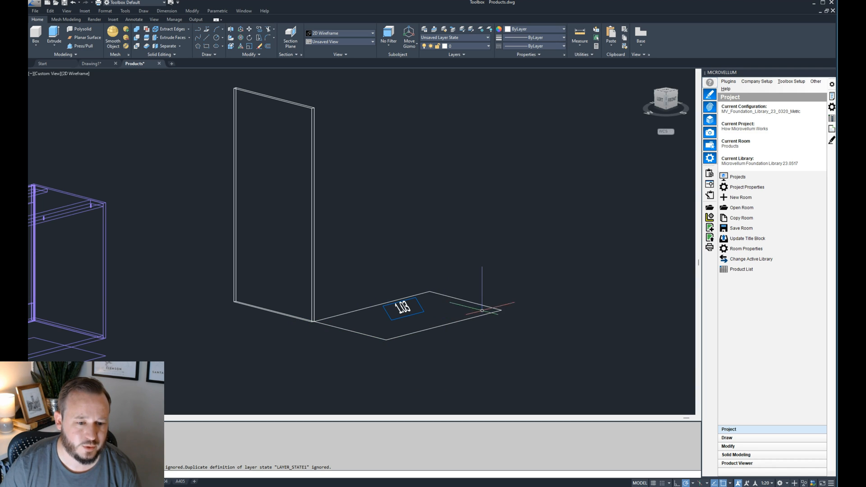
{"action": "scroll", "coordinate": [312, 324], "scroll_direction": "down", "scroll_amount": 2}
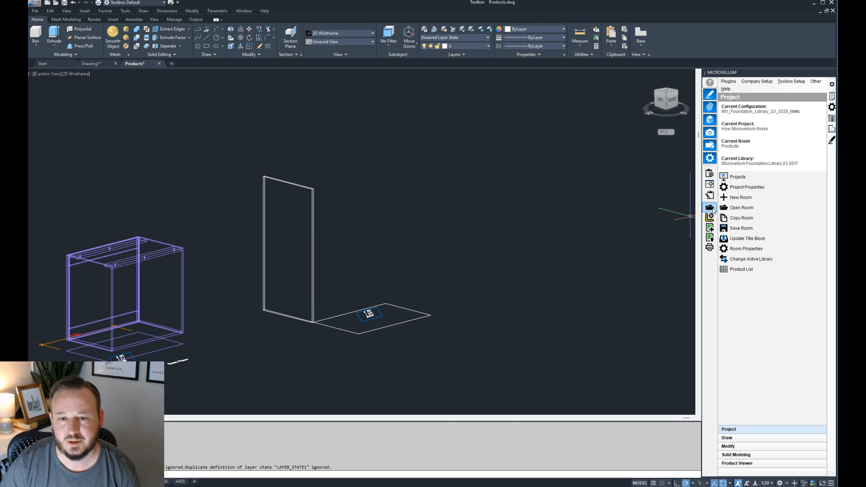
- Open the part properties of product 1.03 and rename its only part to Left Side
{"action": "left_click", "coordinate": [832, 107]}
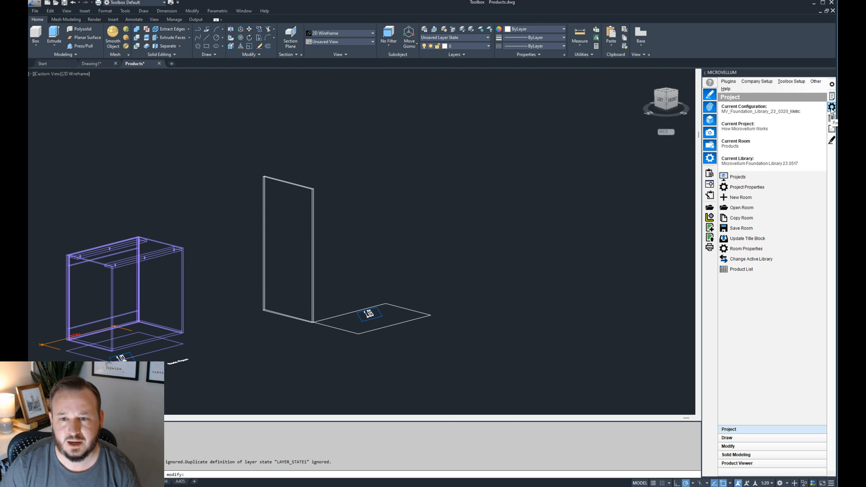
{"action": "left_click", "coordinate": [315, 190]}
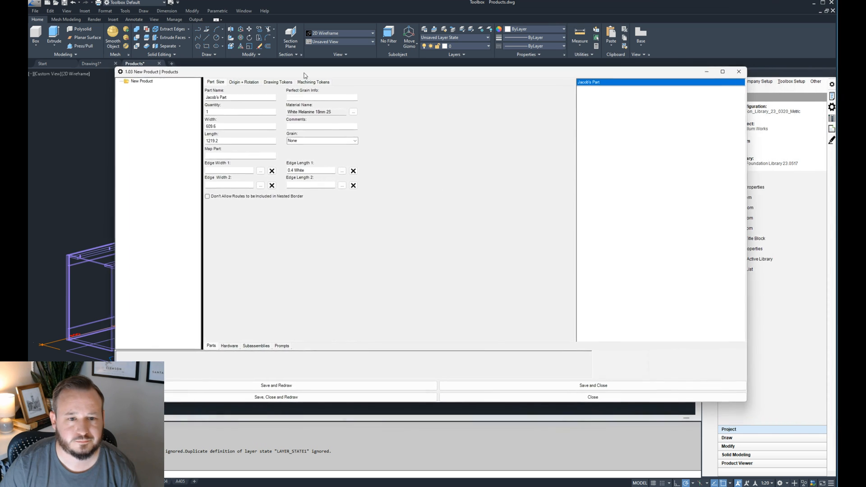
{"action": "left_click_drag", "start_coordinate": [304, 74], "coordinate": [283, 72]}
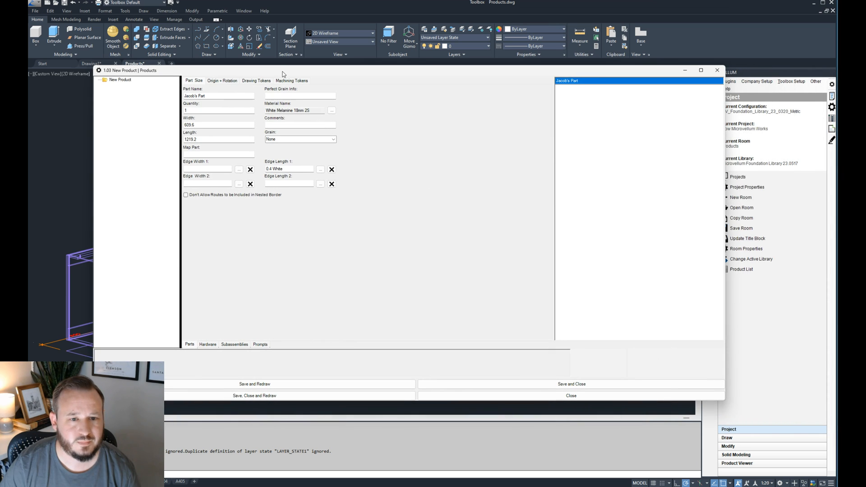
{"action": "left_click", "coordinate": [570, 83]}
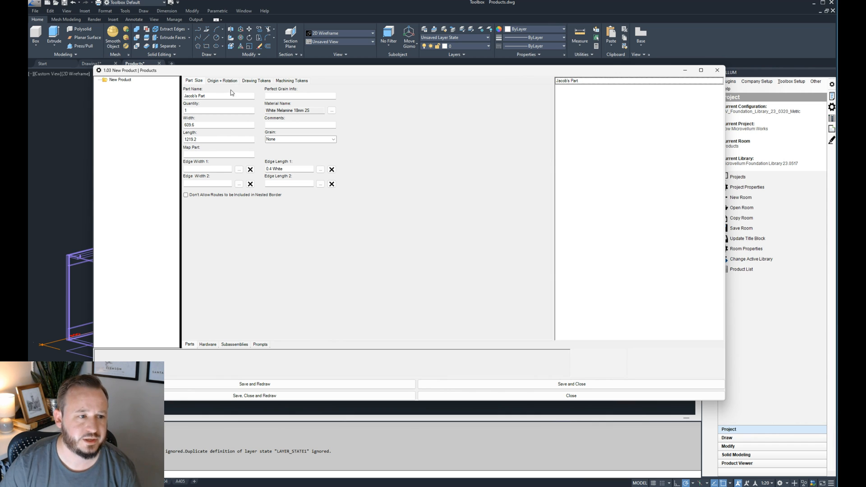
{"action": "left_click_drag", "start_coordinate": [220, 96], "coordinate": [127, 101]}
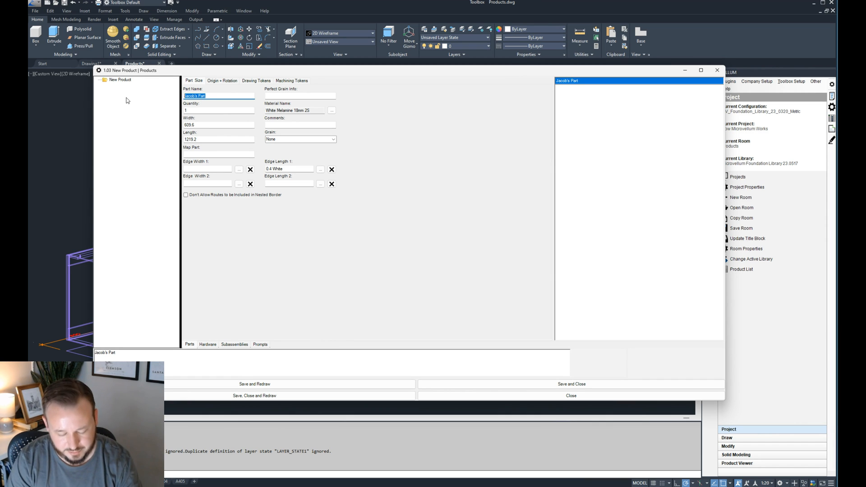
{"action": "type", "text": "Left Side"}
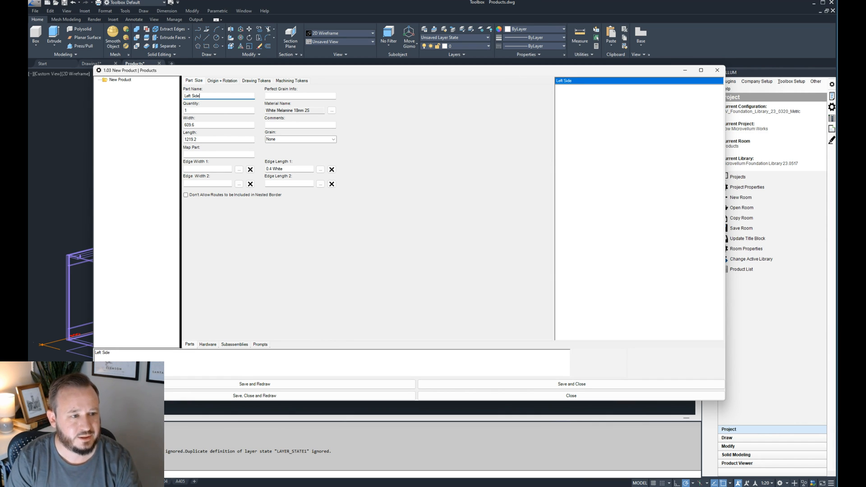
{"action": "left_click", "coordinate": [205, 110]}
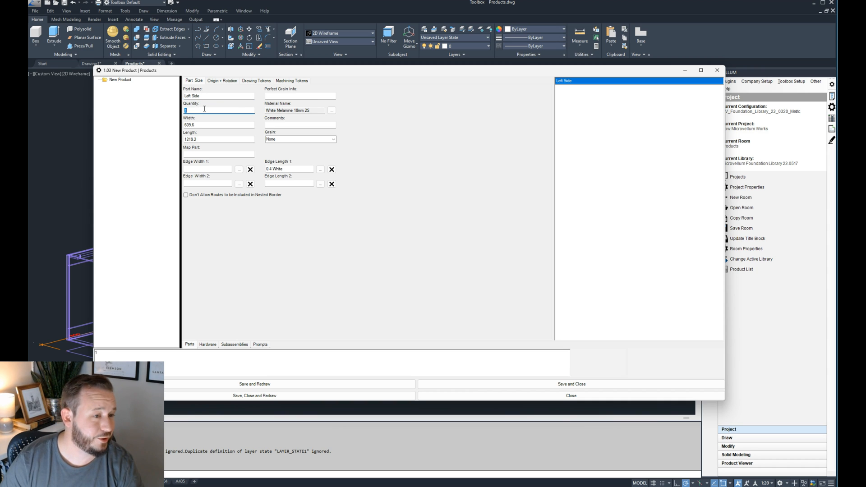
- Shift and narrow the part properties window so that it covers less of the workspace
{"action": "left_click", "coordinate": [205, 95]}
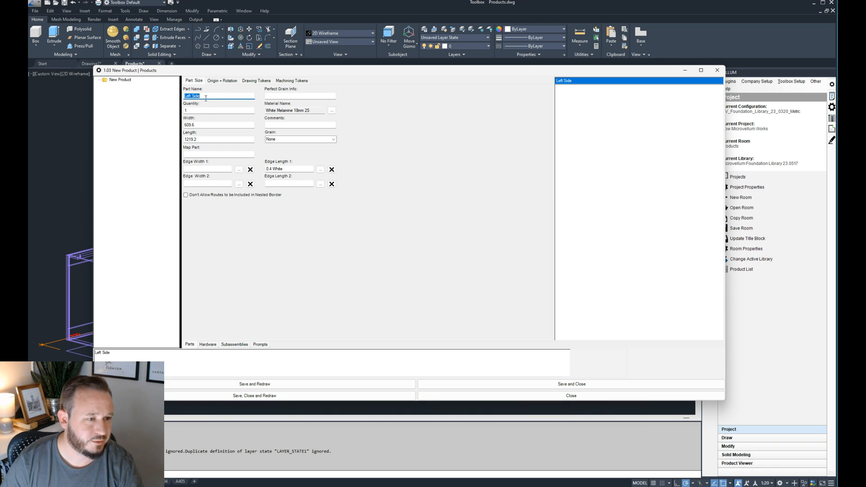
{"action": "left_click", "coordinate": [209, 112]}
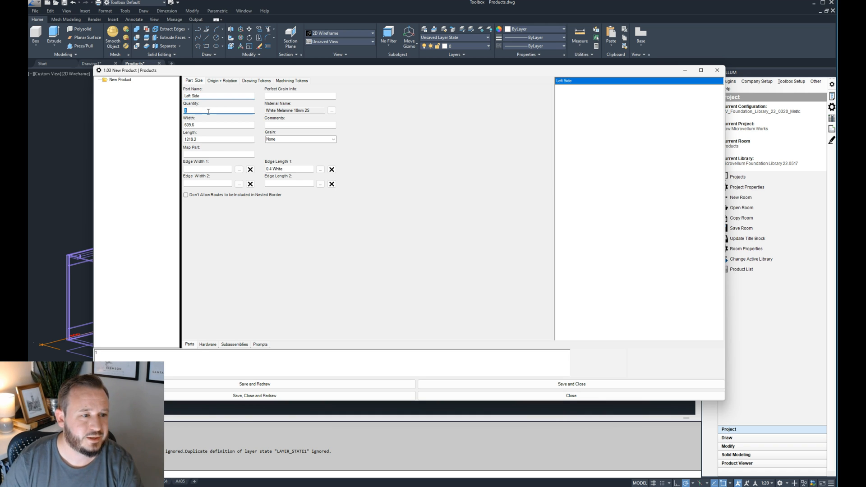
{"action": "left_click_drag", "start_coordinate": [212, 73], "coordinate": [294, 69]}
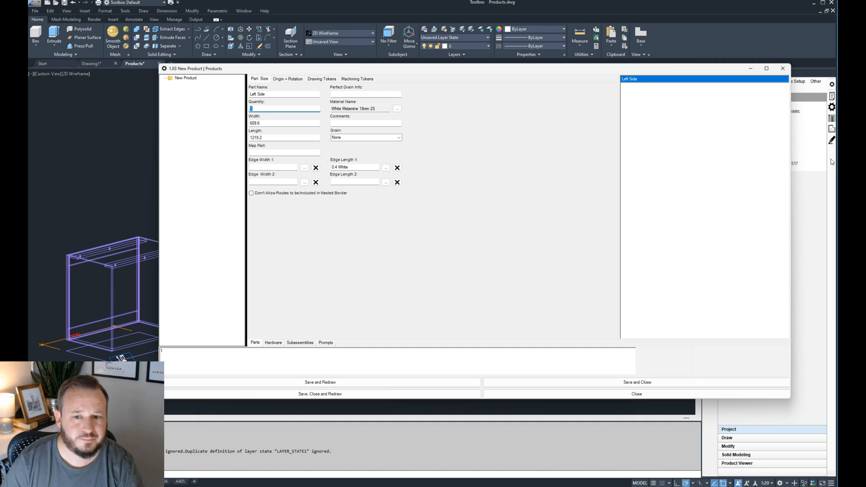
{"action": "left_click_drag", "start_coordinate": [790, 166], "coordinate": [606, 166]}
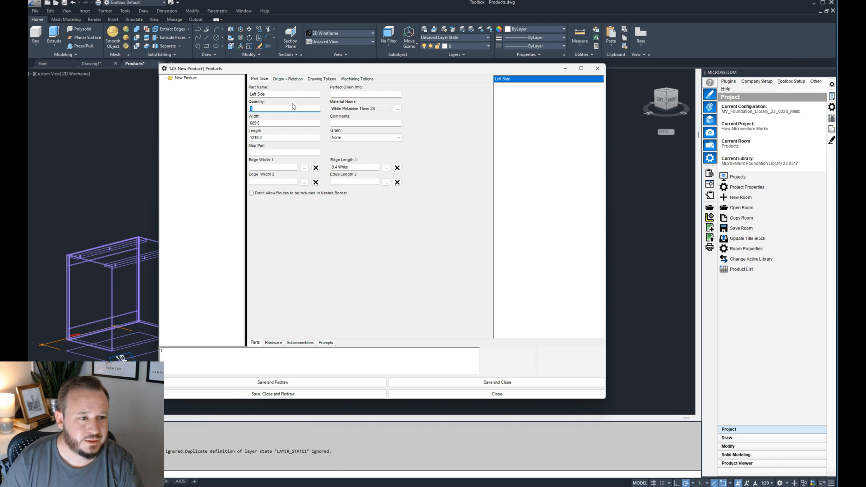
- Set the Left Side part's width to the formula =Depth
{"action": "left_click", "coordinate": [265, 123]}
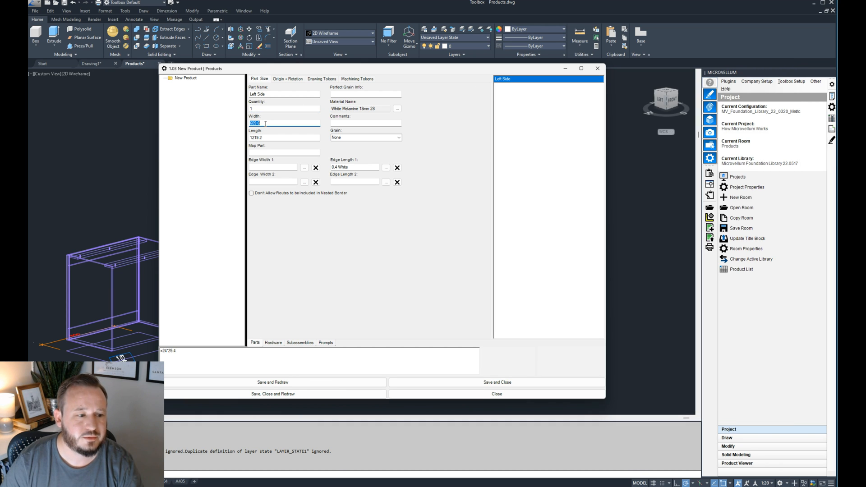
{"action": "mouse_move", "coordinate": [299, 69]}
{"action": "left_mouse_down"}
{"action": "mouse_move", "coordinate": [308, 250]}
{"action": "mouse_move", "coordinate": [235, 336]}
{"action": "mouse_move", "coordinate": [261, 362]}
{"action": "left_mouse_up"}
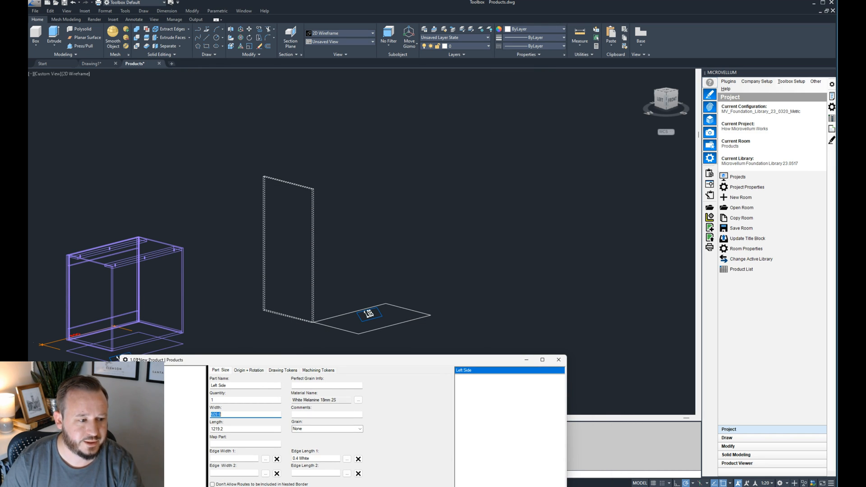
{"action": "left_click_drag", "start_coordinate": [358, 365], "coordinate": [423, 99]}
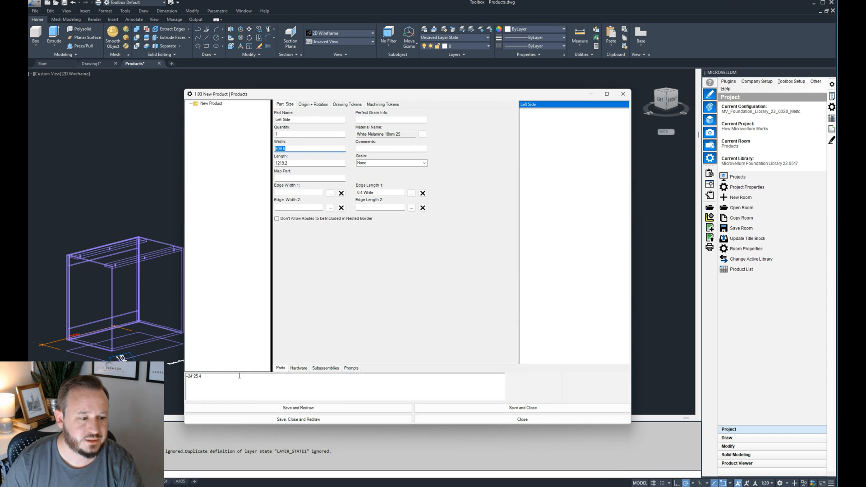
{"action": "left_click", "coordinate": [297, 148]}
{"action": "left_click_drag", "start_coordinate": [221, 383], "coordinate": [169, 382]}
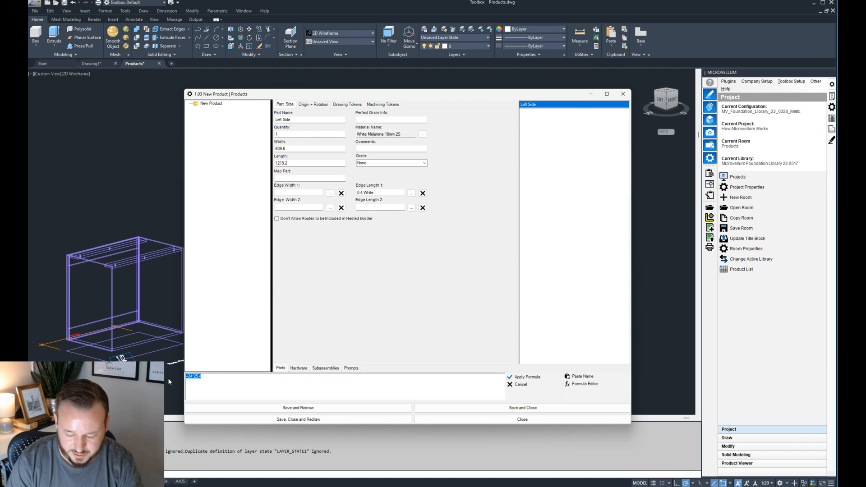
{"action": "type", "text": "="}
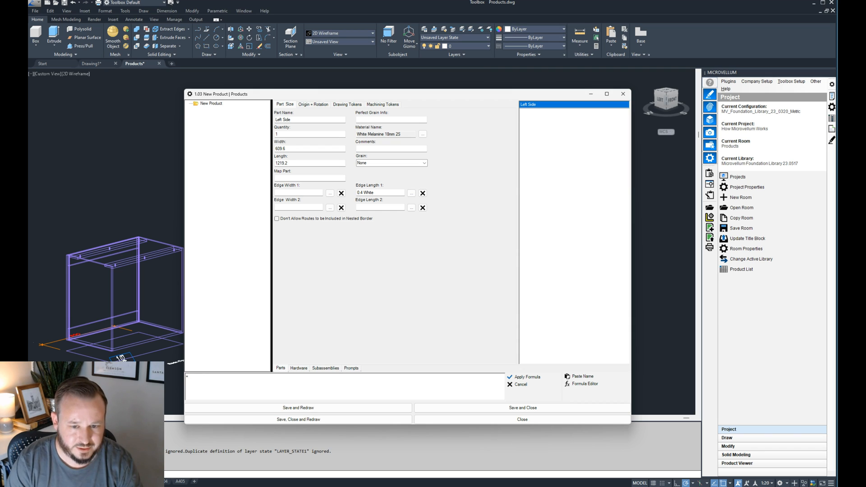
{"action": "type", "text": "Depth"}
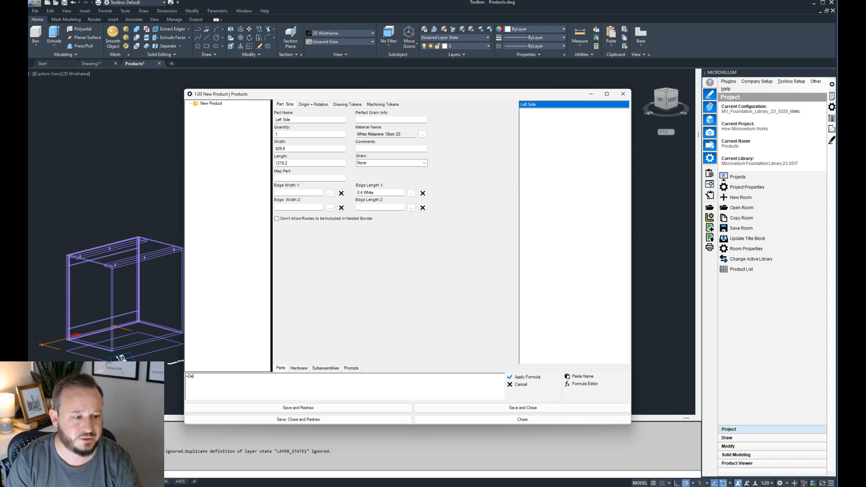
{"action": "left_click", "coordinate": [525, 378]}
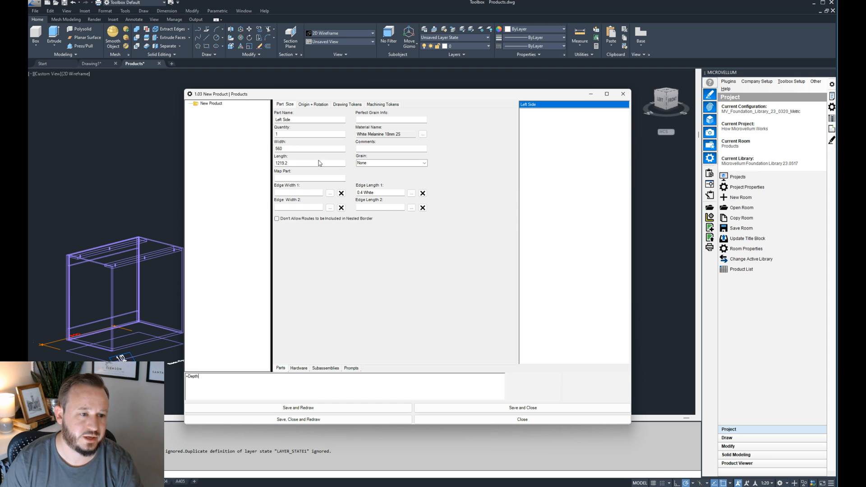
- Set the Left Side part's length to the formula =height
{"action": "left_click", "coordinate": [301, 164]}
{"action": "left_click_drag", "start_coordinate": [315, 94], "coordinate": [364, 89]}
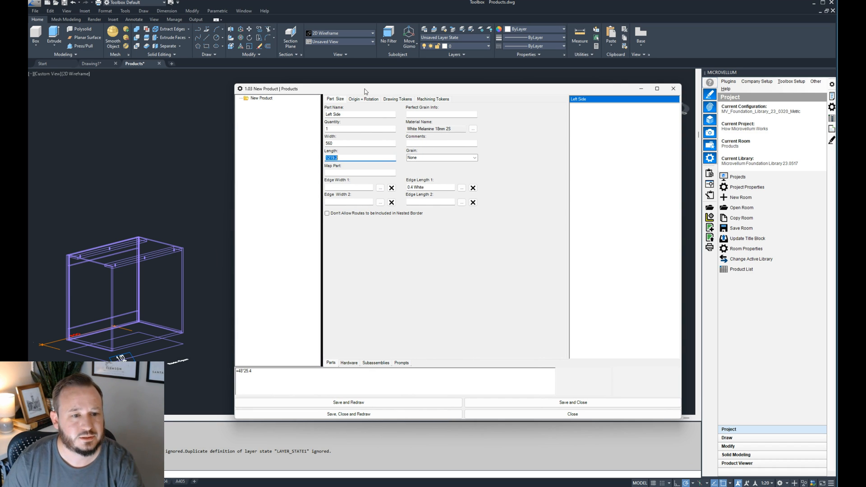
{"action": "left_click_drag", "start_coordinate": [365, 89], "coordinate": [391, 92]}
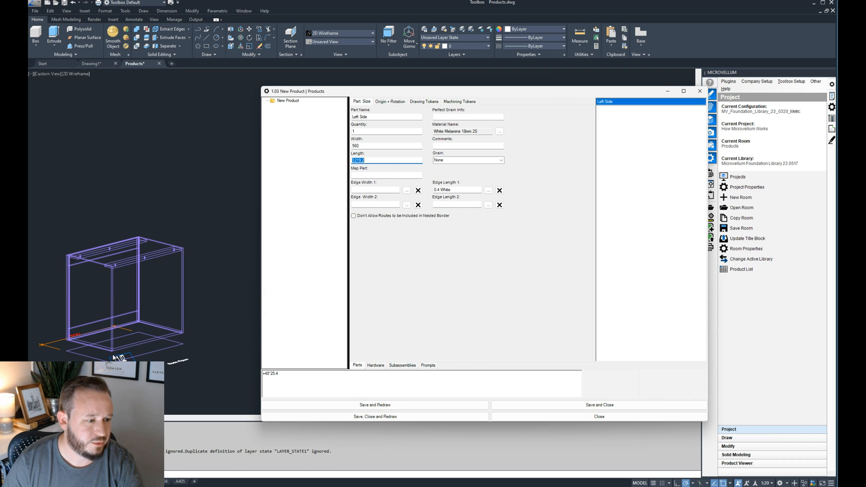
{"action": "left_click_drag", "start_coordinate": [296, 378], "coordinate": [239, 376]}
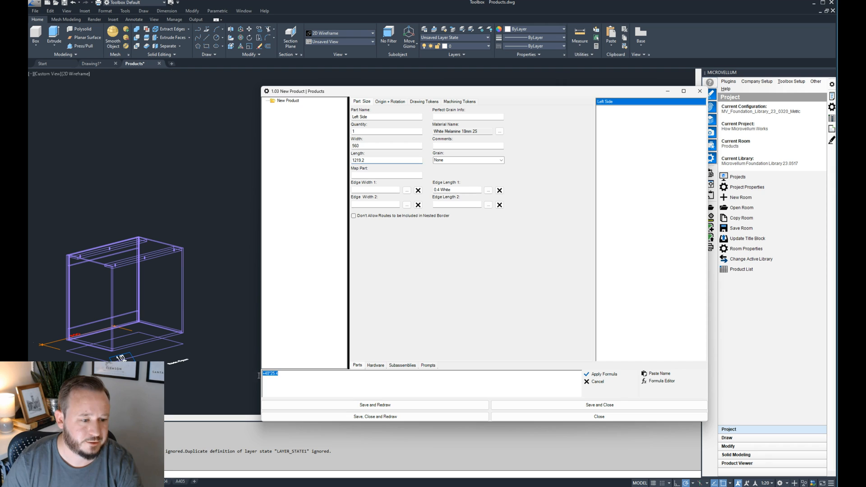
{"action": "type", "text": "=height"}
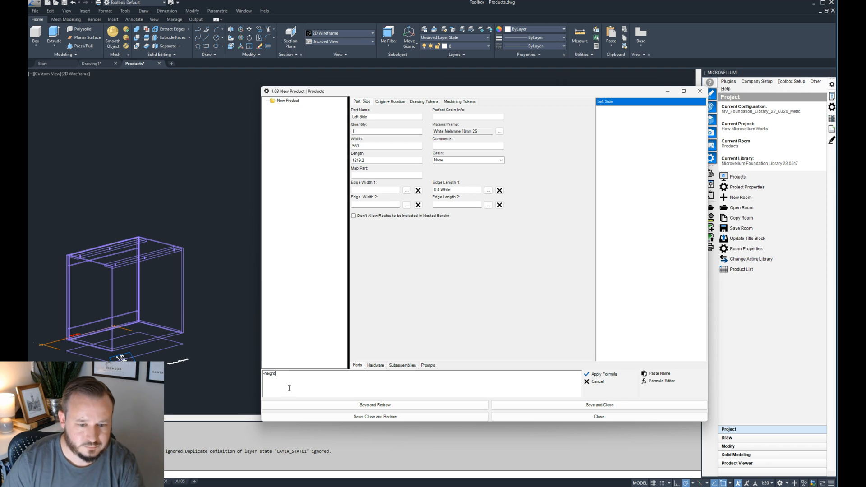
{"action": "left_click", "coordinate": [603, 374]}
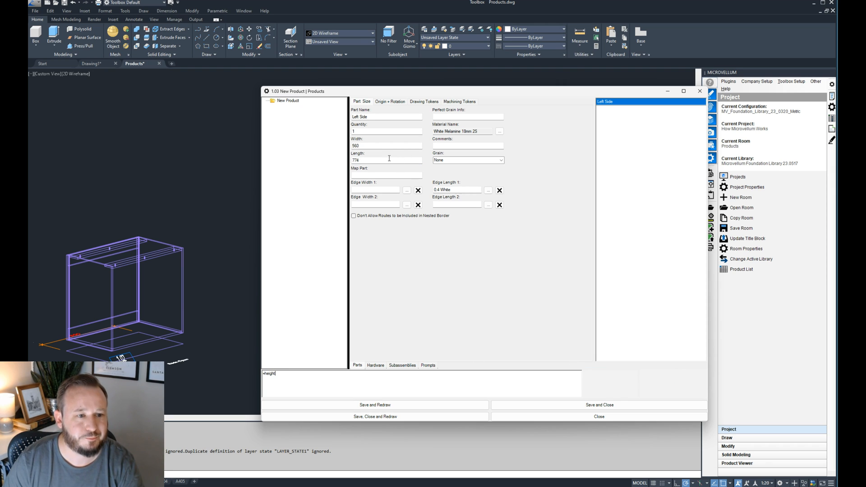
- Assign the Base_Carcase_Edge pointer to the Left Side's Edge Length 1
{"action": "left_click", "coordinate": [451, 190]}
{"action": "left_click", "coordinate": [488, 191]}
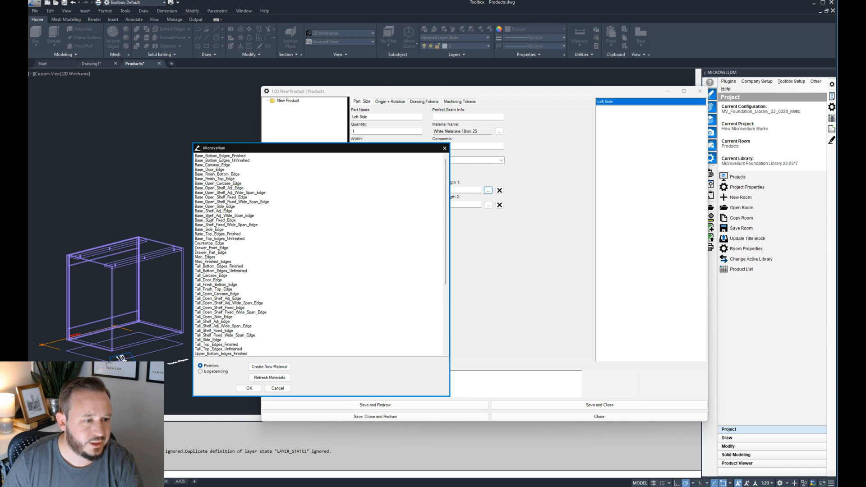
{"action": "left_click", "coordinate": [234, 207]}
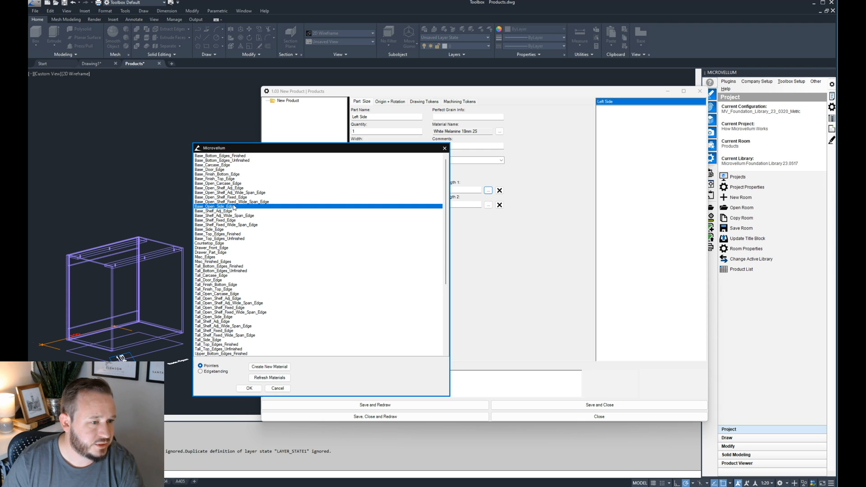
{"action": "left_click", "coordinate": [221, 165]}
{"action": "left_click", "coordinate": [251, 389]}
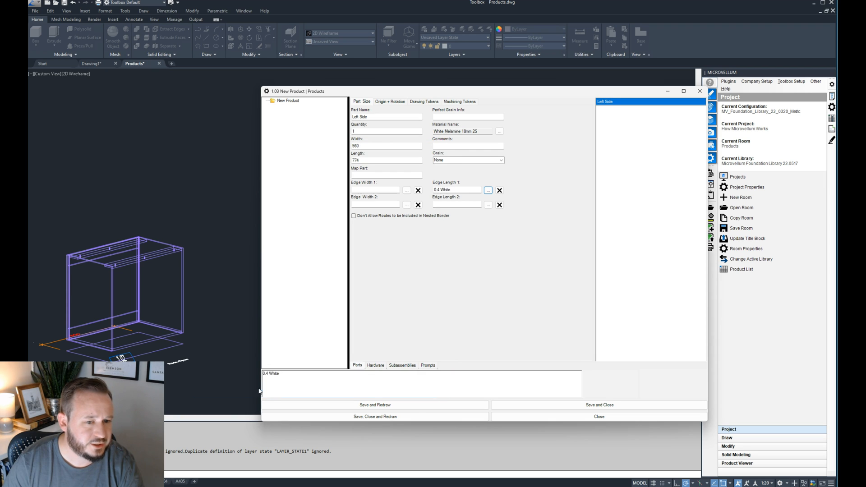
- Assign the Base_Side material pointer to the Left Side part, and save and redraw the product
{"action": "left_click", "coordinate": [499, 132]}
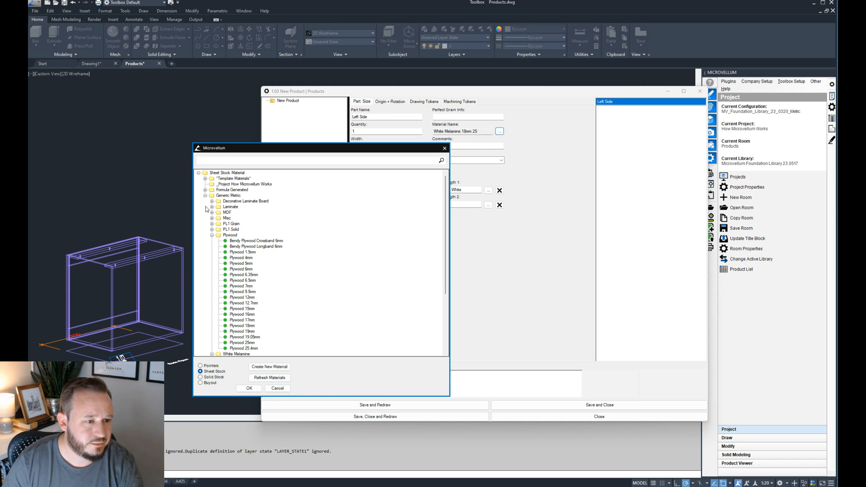
{"action": "left_click", "coordinate": [209, 366]}
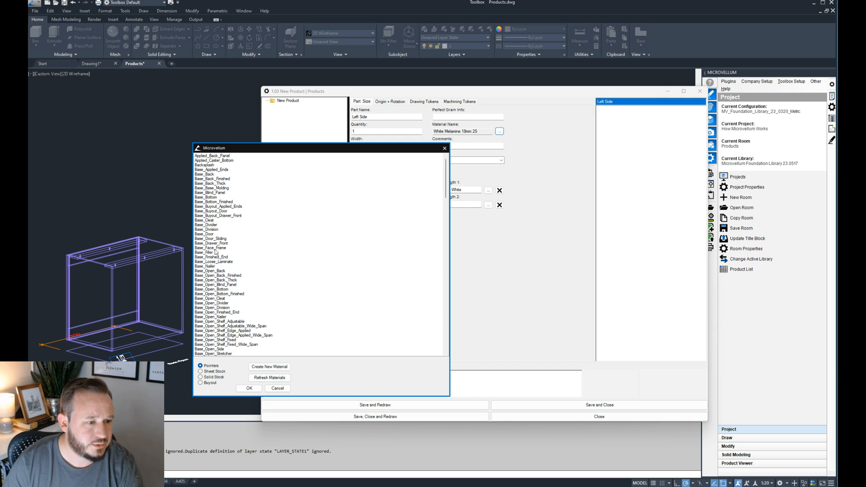
{"action": "scroll", "coordinate": [223, 260], "scroll_direction": "down", "scroll_amount": 3}
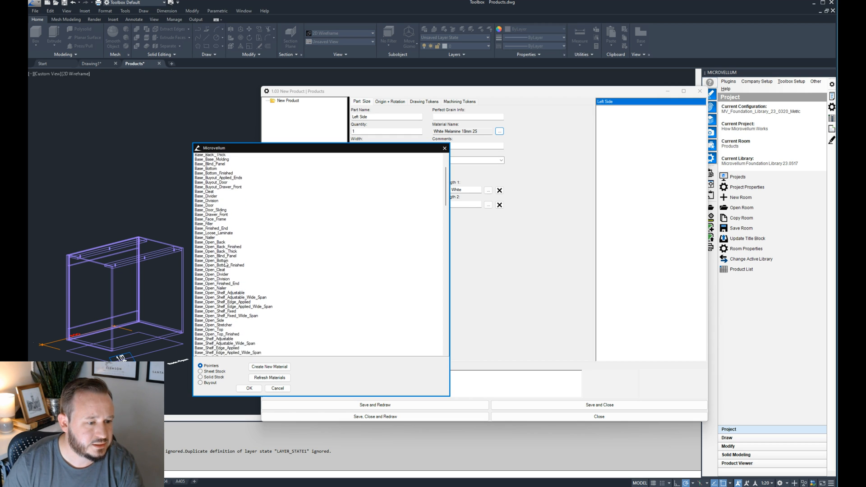
{"action": "scroll", "coordinate": [222, 308], "scroll_direction": "down", "scroll_amount": 5}
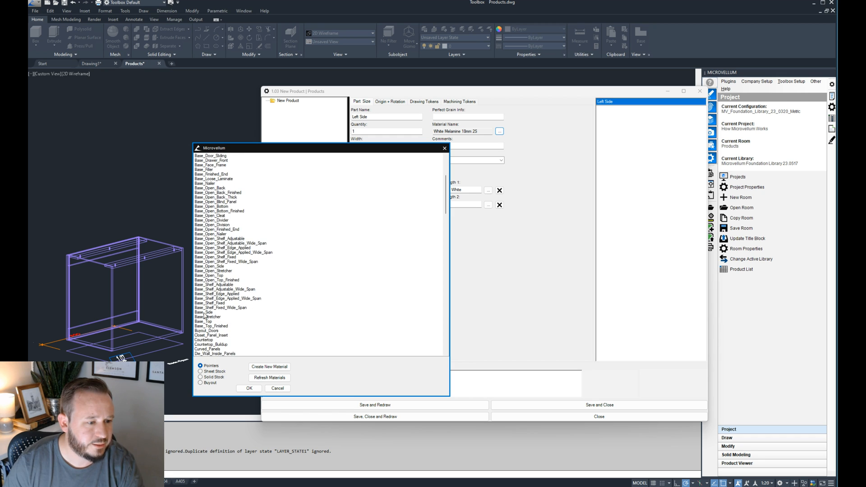
{"action": "double_click", "coordinate": [204, 315]}
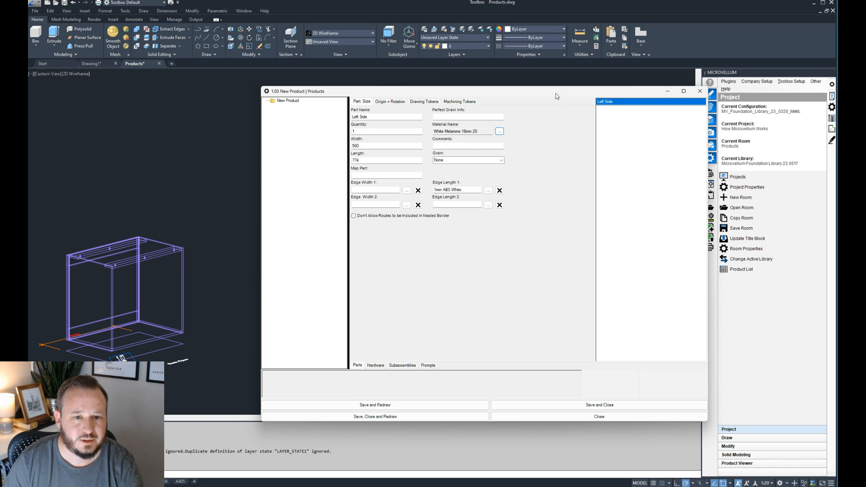
{"action": "left_click_drag", "start_coordinate": [556, 94], "coordinate": [632, 85]}
{"action": "left_click", "coordinate": [452, 407]}
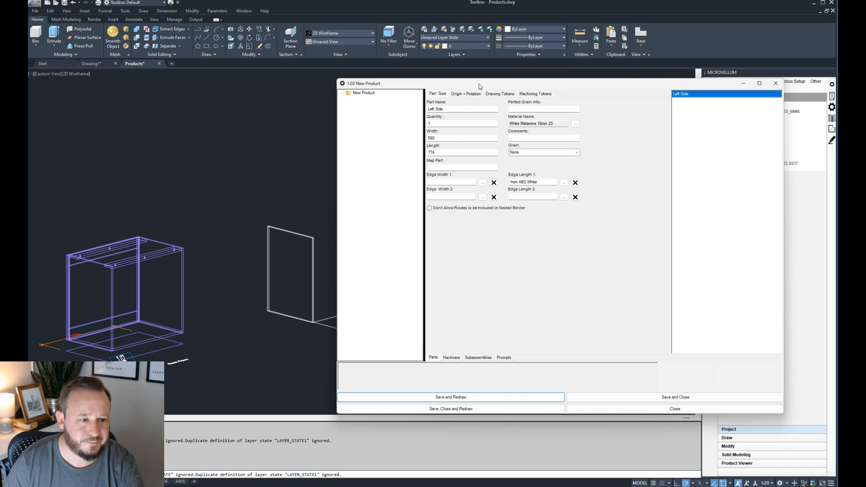
- Open the Left Side's origin and rotation settings and examine its base point, axes and orientation in the 3D view
{"action": "mouse_move", "coordinate": [479, 86]}
{"action": "left_mouse_down"}
{"action": "mouse_move", "coordinate": [576, 105]}
{"action": "mouse_move", "coordinate": [473, 91]}
{"action": "left_mouse_up"}
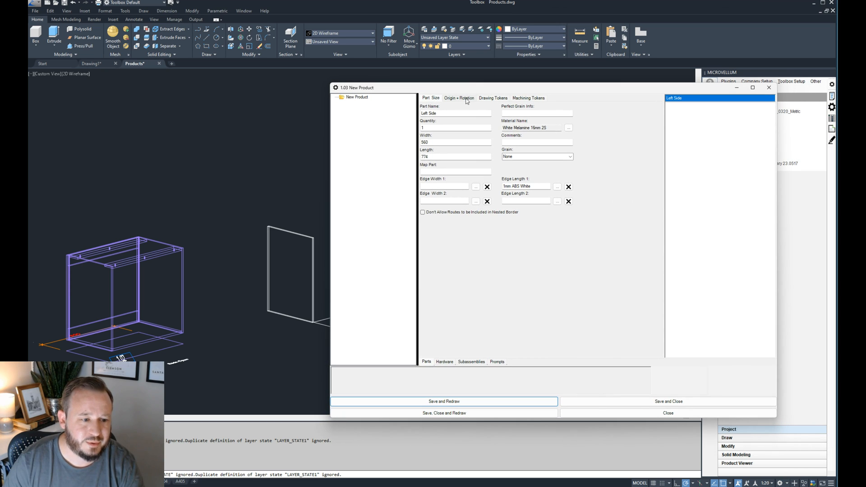
{"action": "left_click", "coordinate": [467, 100]}
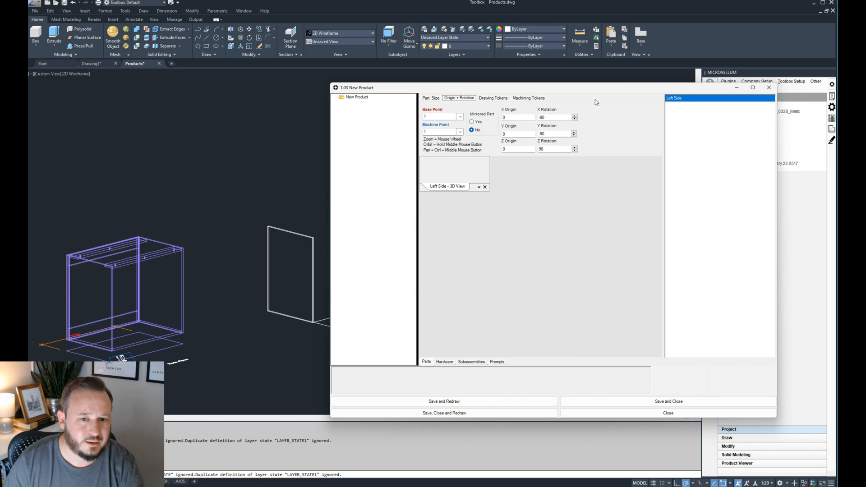
{"action": "left_click", "coordinate": [669, 401]}
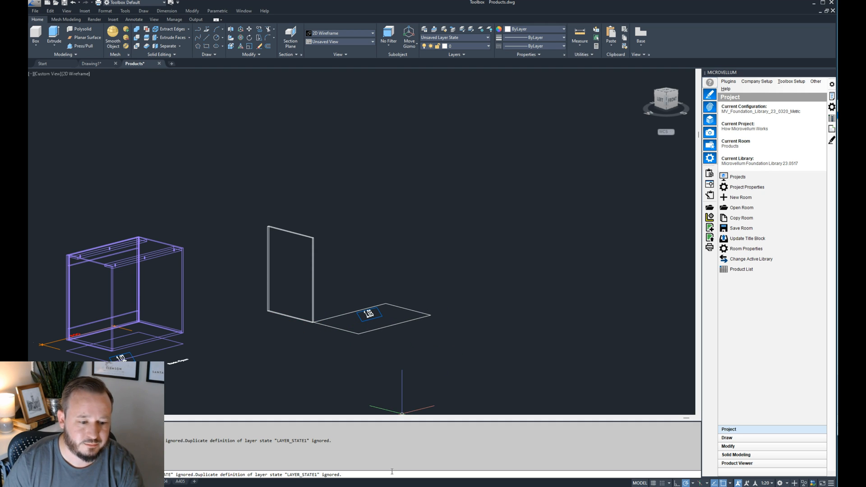
{"action": "left_click_drag", "start_coordinate": [865, 105], "coordinate": [599, 104]}
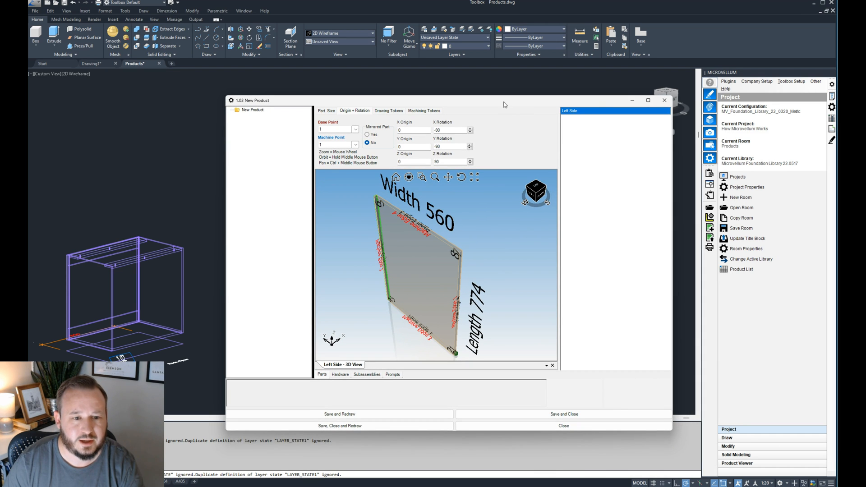
{"action": "left_click_drag", "start_coordinate": [499, 99], "coordinate": [460, 87]}
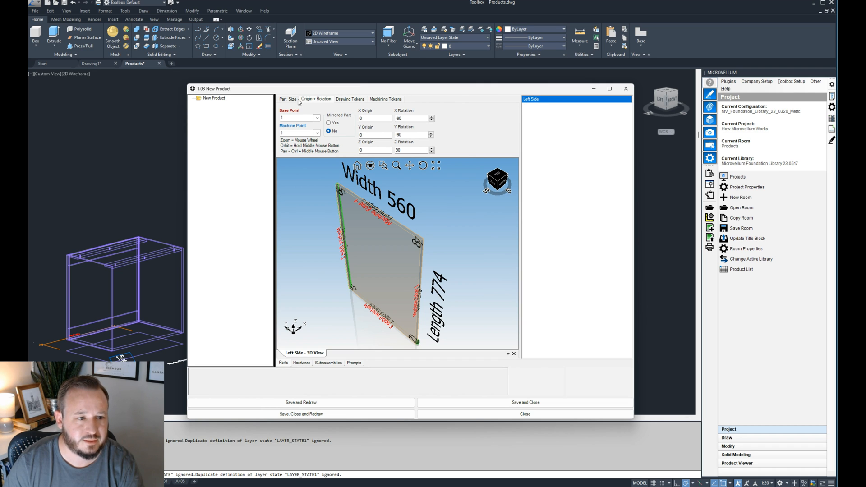
{"action": "left_click_drag", "start_coordinate": [366, 89], "coordinate": [519, 86]}
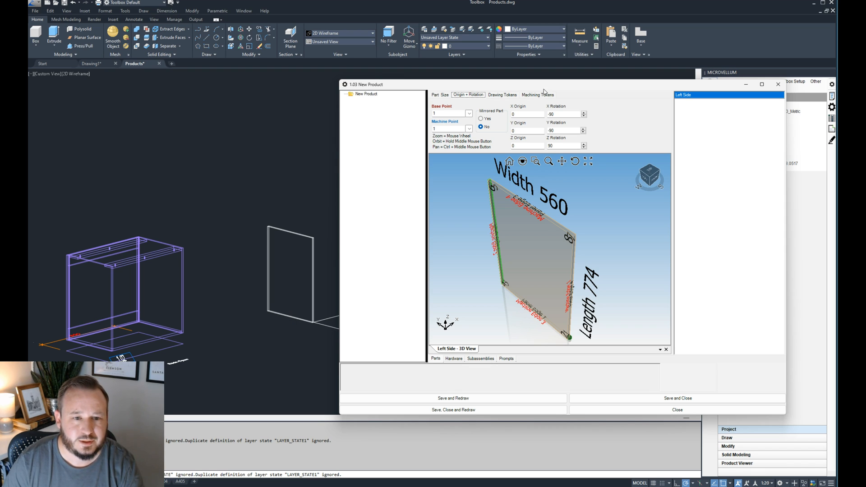
{"action": "left_click_drag", "start_coordinate": [545, 87], "coordinate": [515, 82]}
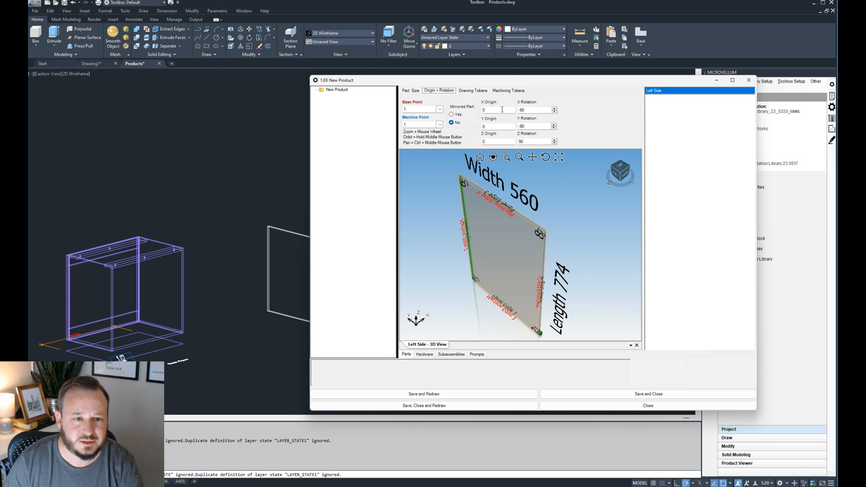
{"action": "left_click_drag", "start_coordinate": [455, 80], "coordinate": [511, 106]}
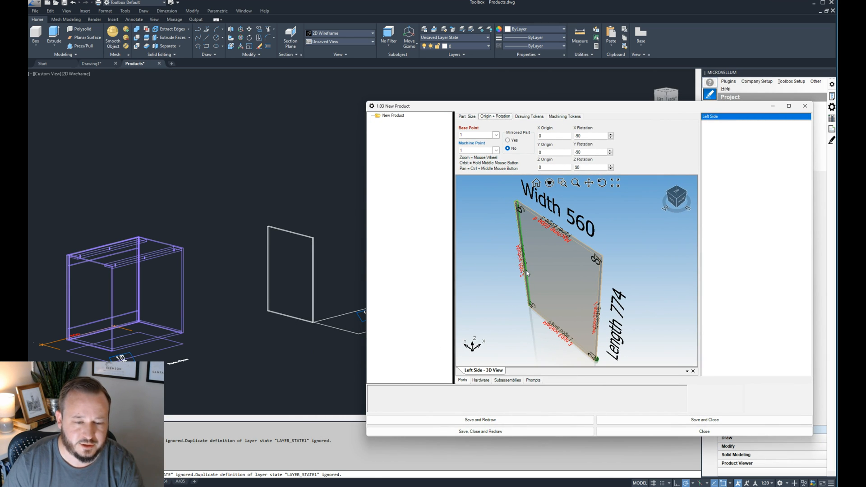
{"action": "left_click", "coordinate": [657, 250]}
{"action": "middle_click_drag", "start_coordinate": [634, 255], "coordinate": [631, 258]}
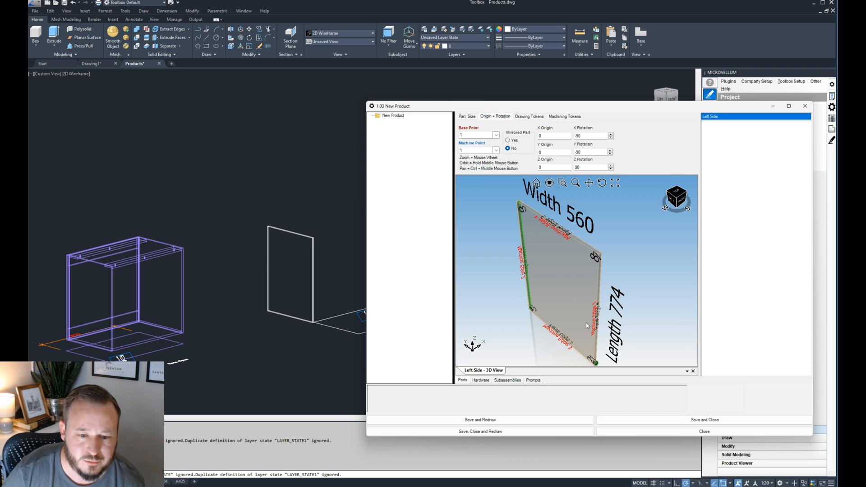
- Set the Left Side part's Y origin to the formula =-depth, and save and redraw the product
{"action": "double_click", "coordinate": [555, 152]}
{"action": "left_click", "coordinate": [416, 411]}
{"action": "type", "text": "=depth"}
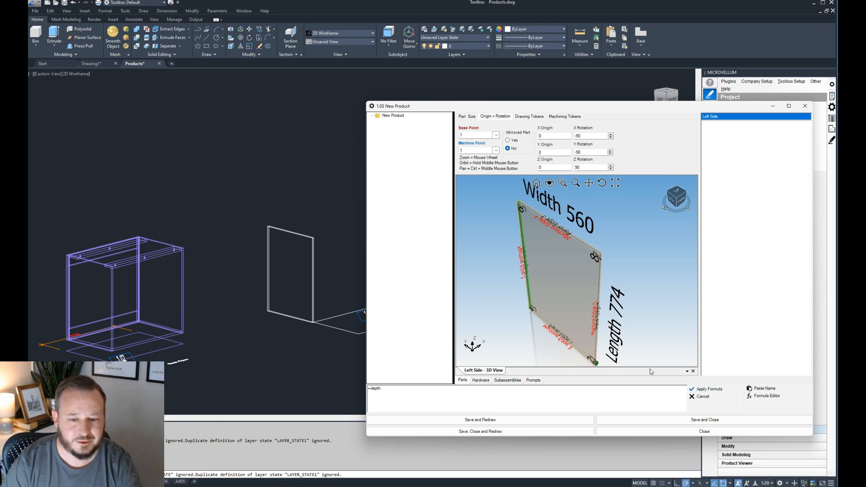
{"action": "left_click", "coordinate": [706, 388]}
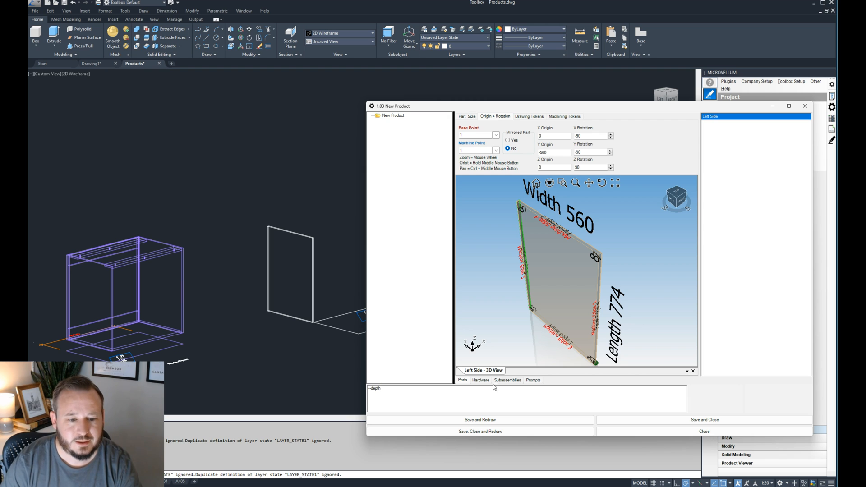
{"action": "left_click", "coordinate": [494, 423]}
- Examine the left panel's lower front corner in the drawing, comparing its position with the product's dashed floor outline
{"action": "scroll", "coordinate": [340, 331], "scroll_direction": "up", "scroll_amount": 4}
{"action": "left_click", "coordinate": [336, 332]}
{"action": "scroll", "coordinate": [228, 330], "scroll_direction": "down", "scroll_amount": 1}
{"action": "scroll", "coordinate": [342, 334], "scroll_direction": "up", "scroll_amount": 4}
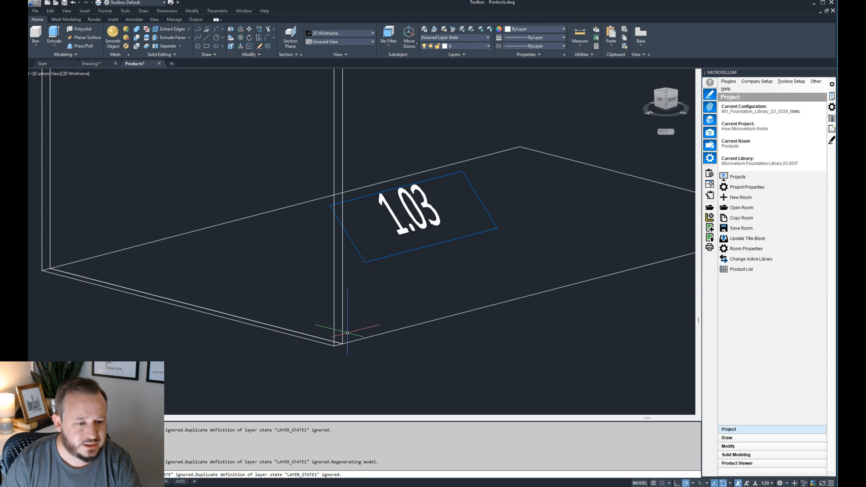
{"action": "left_click", "coordinate": [372, 331]}
{"action": "left_click", "coordinate": [350, 346]}
{"action": "scroll", "coordinate": [345, 344], "scroll_direction": "up", "scroll_amount": 4}
{"action": "scroll", "coordinate": [340, 345], "scroll_direction": "down", "scroll_amount": 4}
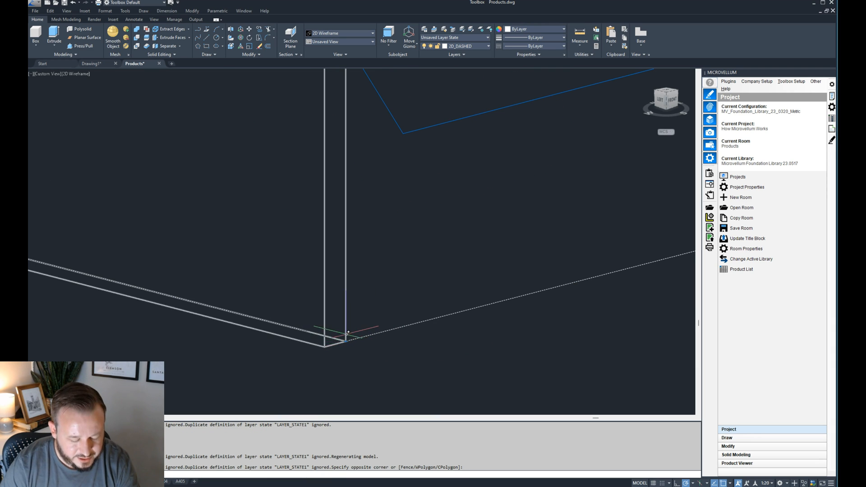
{"action": "scroll", "coordinate": [326, 348], "scroll_direction": "up", "scroll_amount": 3}
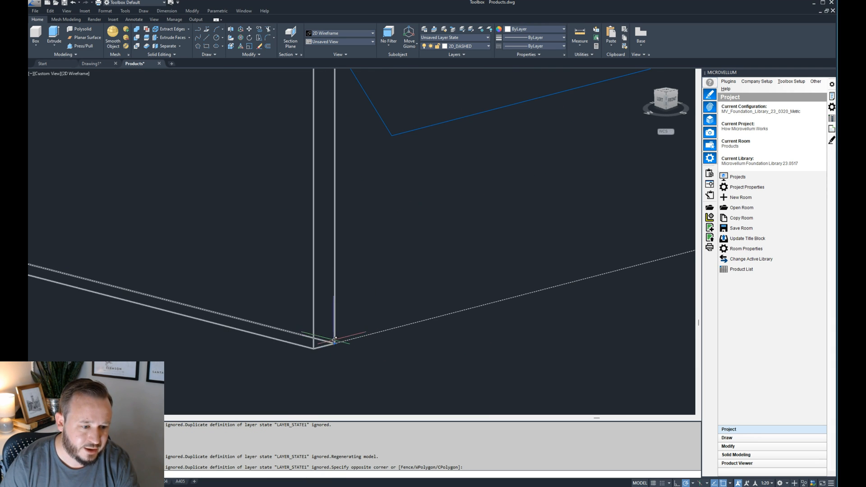
{"action": "scroll", "coordinate": [329, 346], "scroll_direction": "down", "scroll_amount": 6}
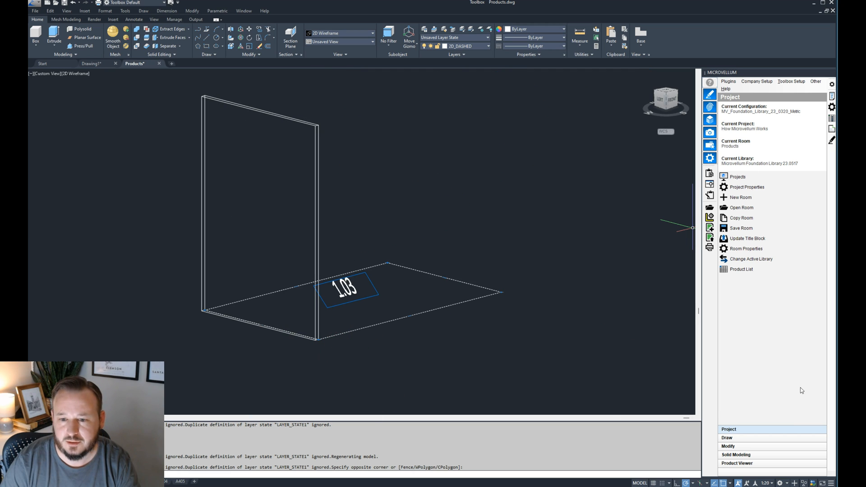
- Return to the product editor and set the Left Side's base point to 2, comparing base and machine points in the 3D view
{"action": "left_click", "coordinate": [706, 467]}
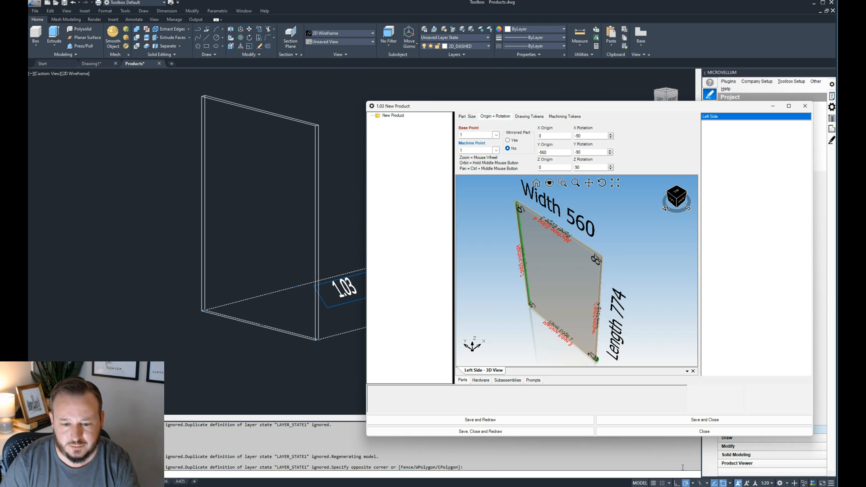
{"action": "left_click_drag", "start_coordinate": [642, 108], "coordinate": [572, 100]}
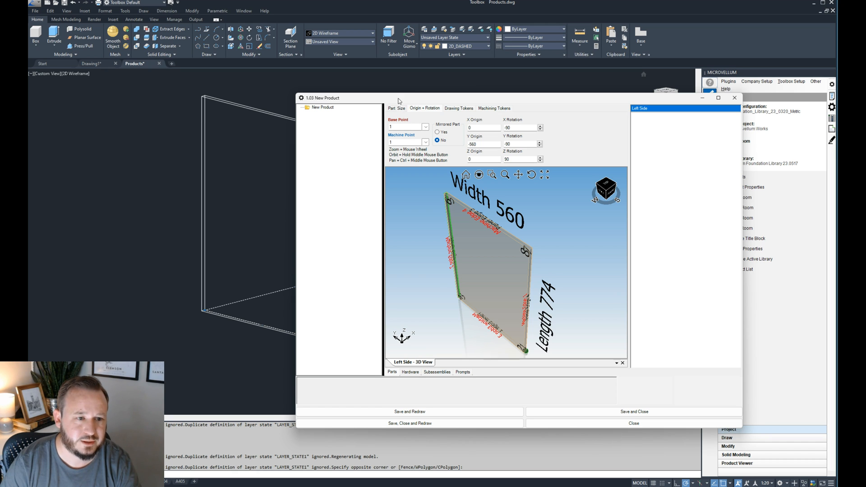
{"action": "scroll", "coordinate": [527, 351], "scroll_direction": "up", "scroll_amount": 5}
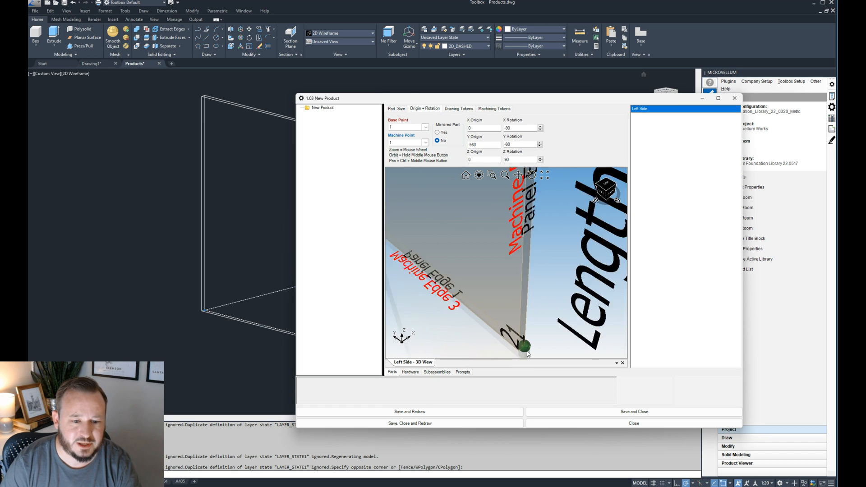
{"action": "scroll", "coordinate": [526, 348], "scroll_direction": "up", "scroll_amount": 3}
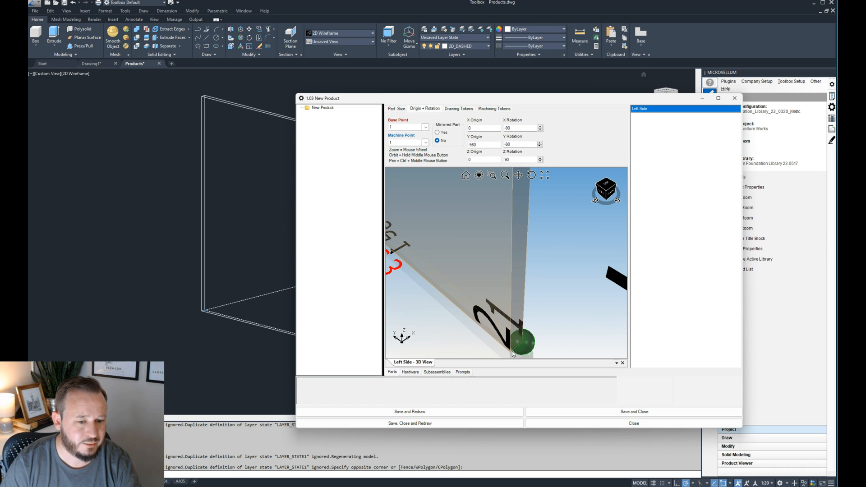
{"action": "left_click", "coordinate": [426, 128]}
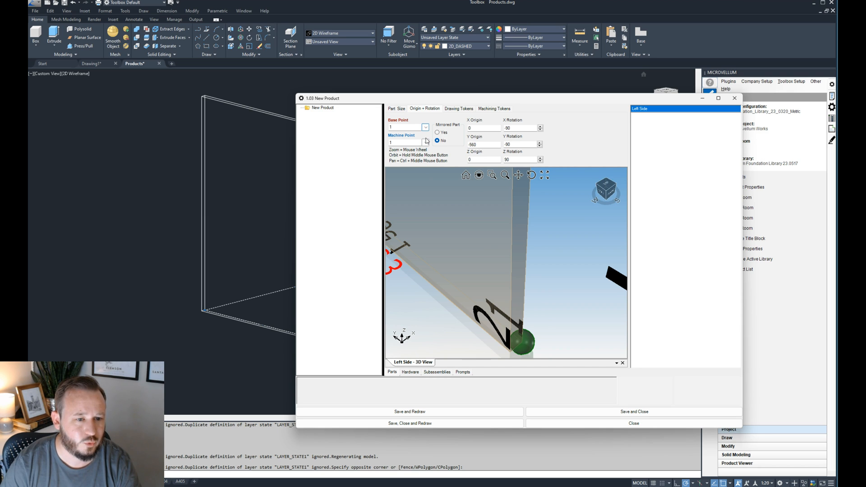
{"action": "left_click", "coordinate": [425, 139]}
{"action": "scroll", "coordinate": [524, 354], "scroll_direction": "up", "scroll_amount": 5}
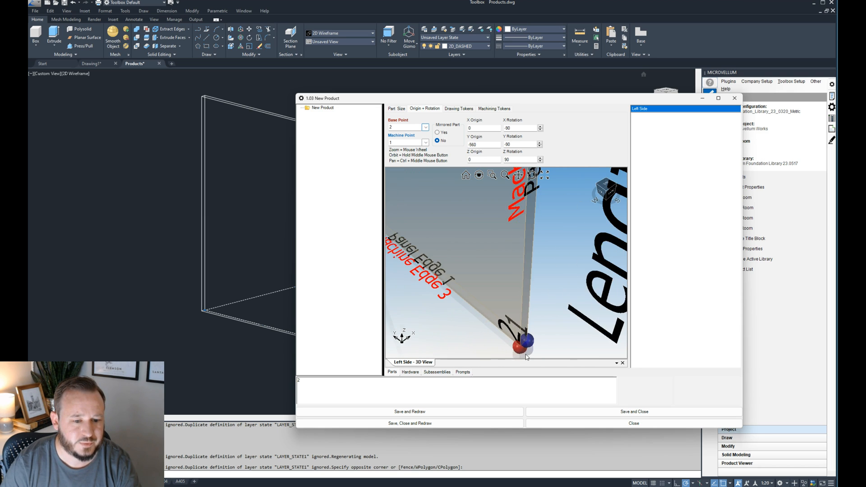
{"action": "scroll", "coordinate": [526, 354], "scroll_direction": "up", "scroll_amount": 2}
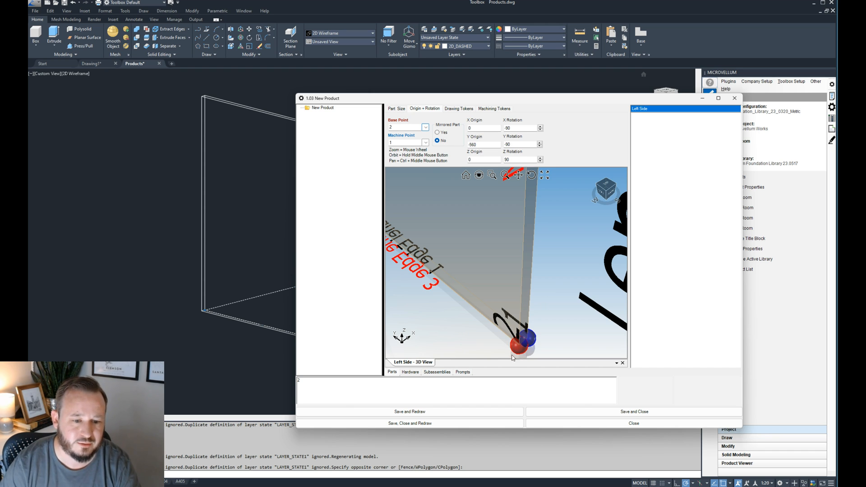
{"action": "scroll", "coordinate": [513, 344], "scroll_direction": "down", "scroll_amount": 2}
- Save and redraw the product and check the left panel's lower front corner against the product outline in the drawing
{"action": "left_click", "coordinate": [477, 411]}
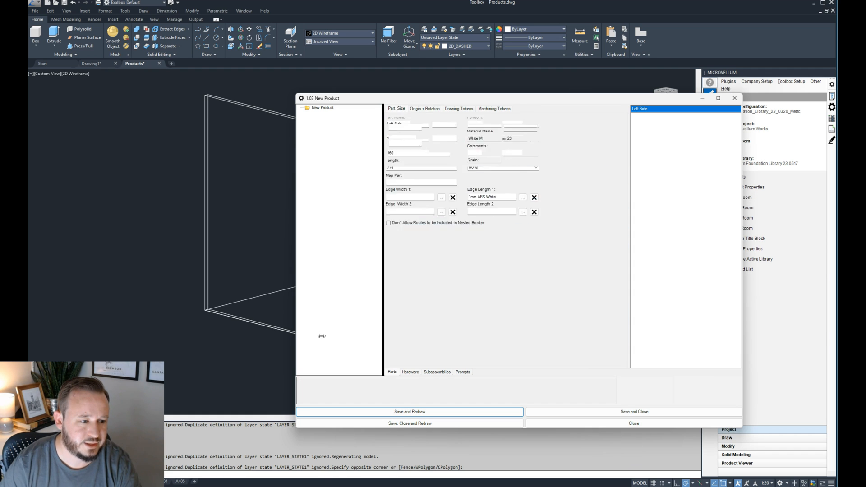
{"action": "left_click_drag", "start_coordinate": [378, 101], "coordinate": [599, 106]}
{"action": "scroll", "coordinate": [310, 337], "scroll_direction": "up", "scroll_amount": 5}
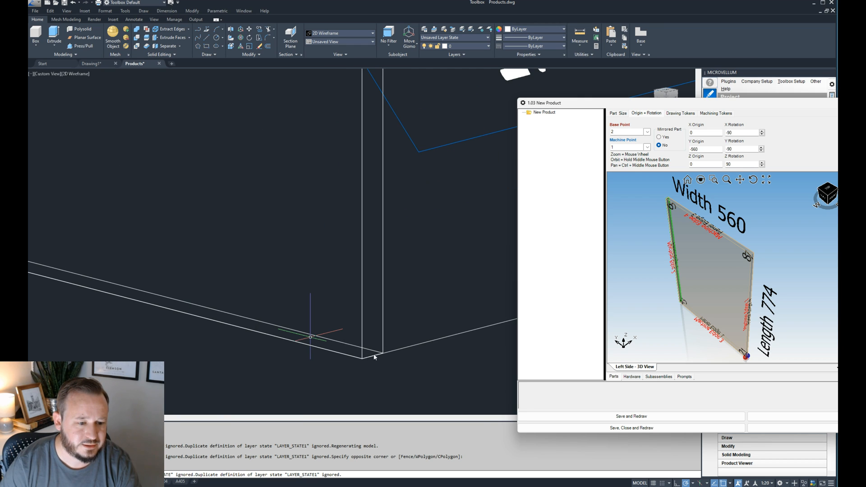
{"action": "left_click", "coordinate": [393, 345]}
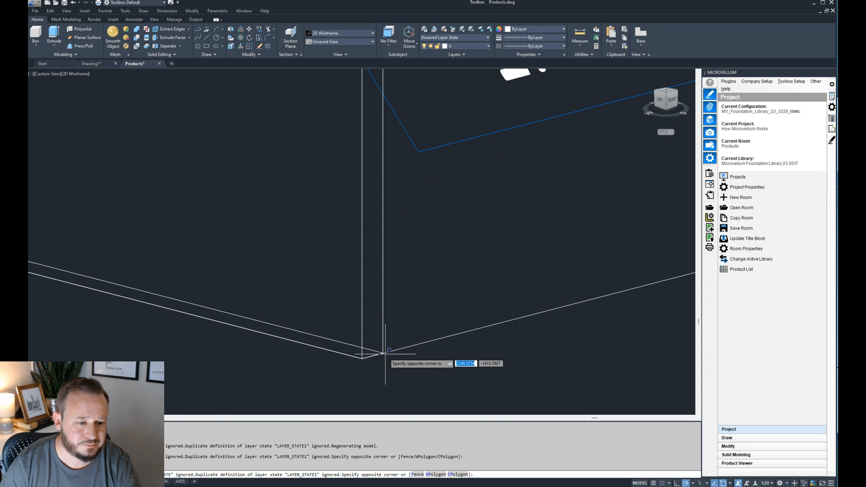
{"action": "left_click", "coordinate": [385, 363]}
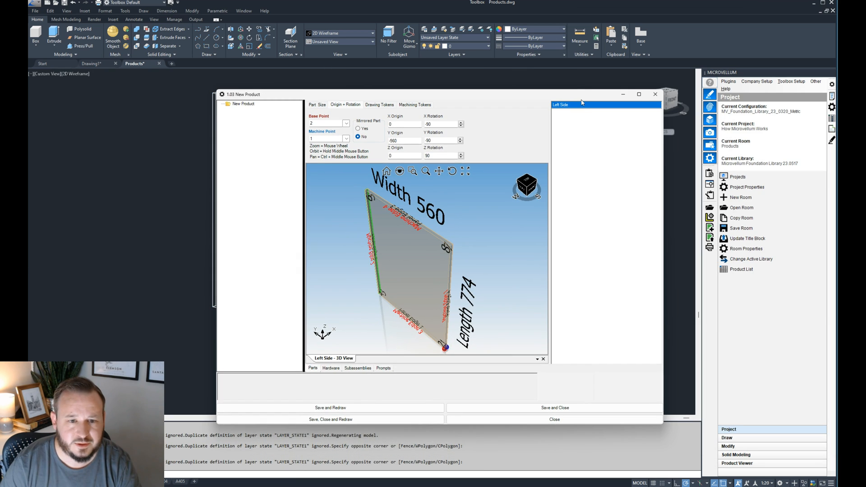
- Duplicate the Left Side part within the product and select the copy
{"action": "right_click", "coordinate": [585, 108]}
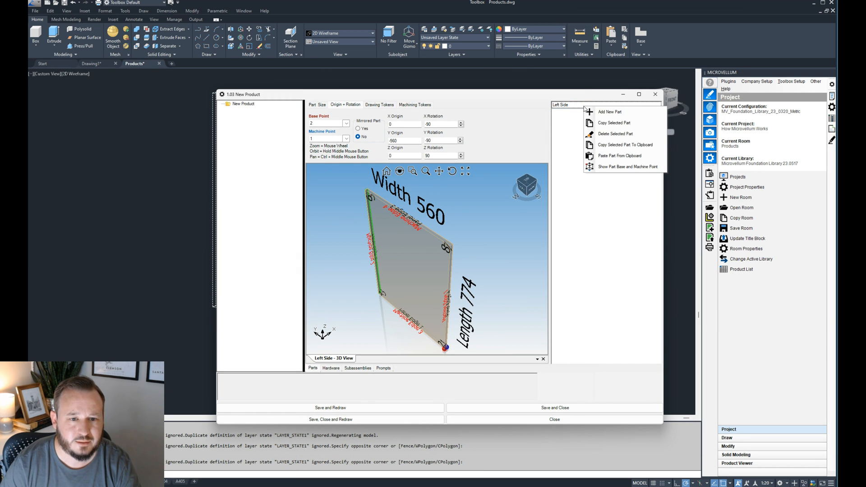
{"action": "left_click", "coordinate": [602, 123]}
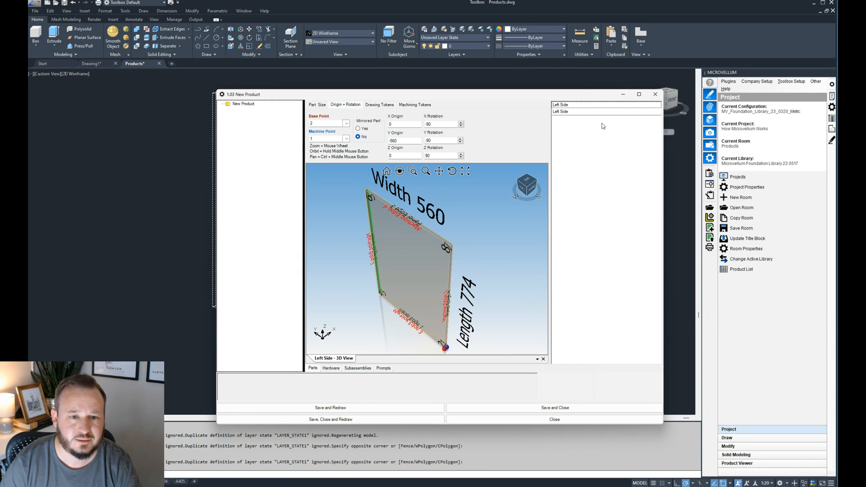
{"action": "right_click", "coordinate": [571, 106]}
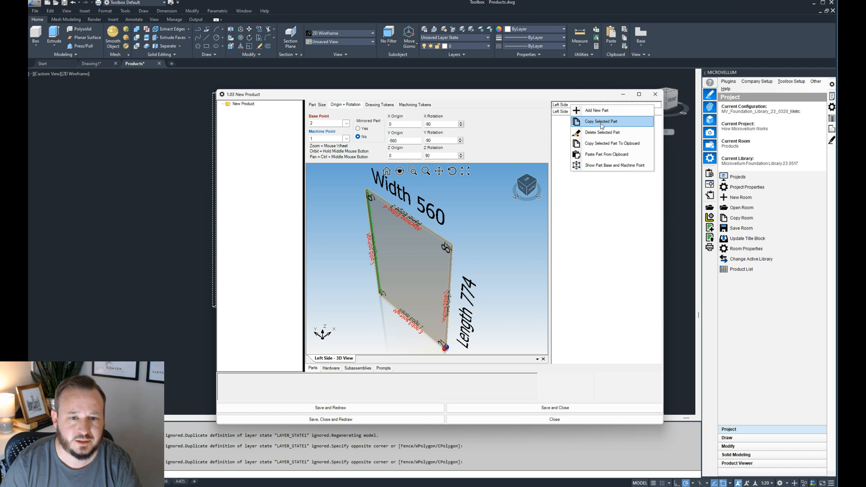
{"action": "left_click", "coordinate": [562, 124]}
{"action": "left_click", "coordinate": [571, 113]}
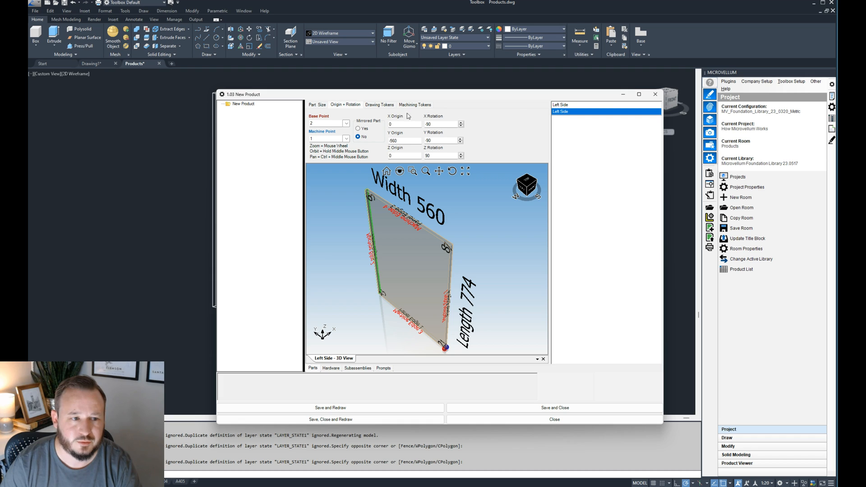
- Rename the copied part as Right Side and review its quantity, width, length, edge and material formulas
{"action": "left_click", "coordinate": [317, 105]}
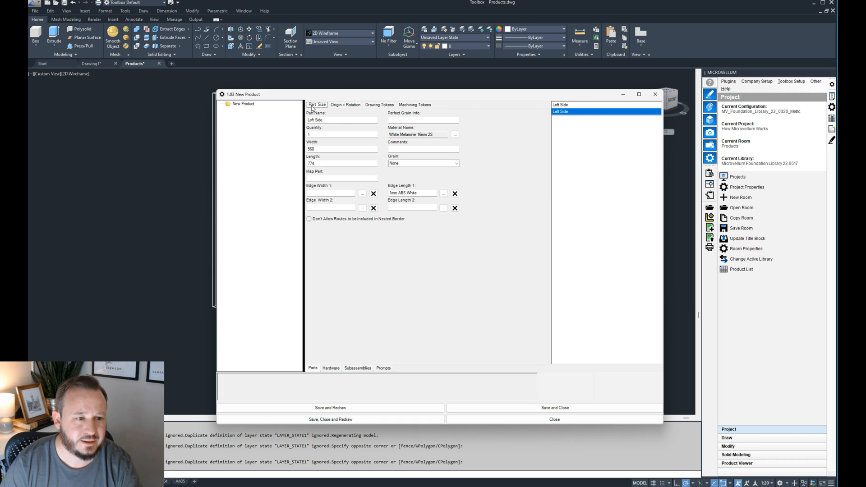
{"action": "left_click", "coordinate": [338, 121]}
{"action": "left_click_drag", "start_coordinate": [317, 120], "coordinate": [299, 122]}
{"action": "type", "text": "Right"}
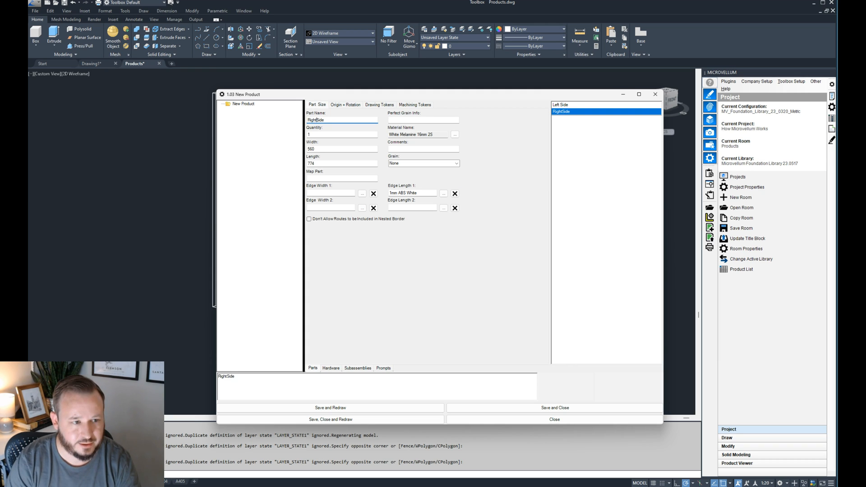
{"action": "left_click", "coordinate": [329, 134]}
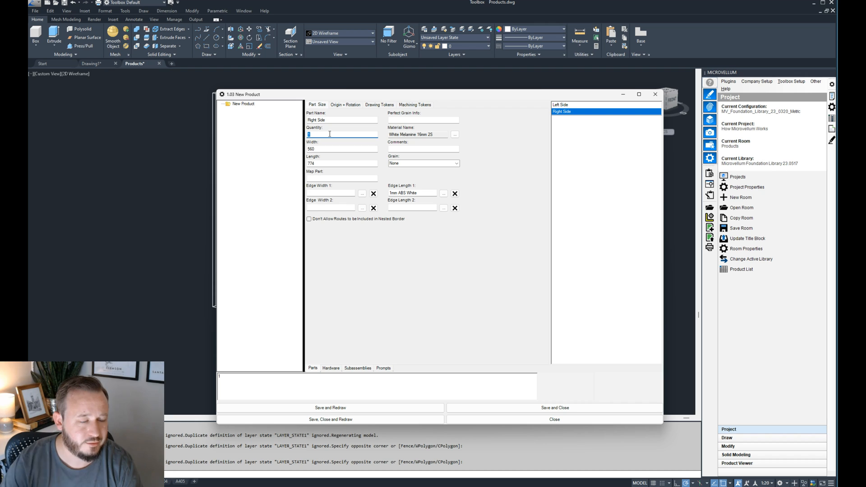
{"action": "left_click", "coordinate": [333, 149]}
{"action": "left_click", "coordinate": [326, 164]}
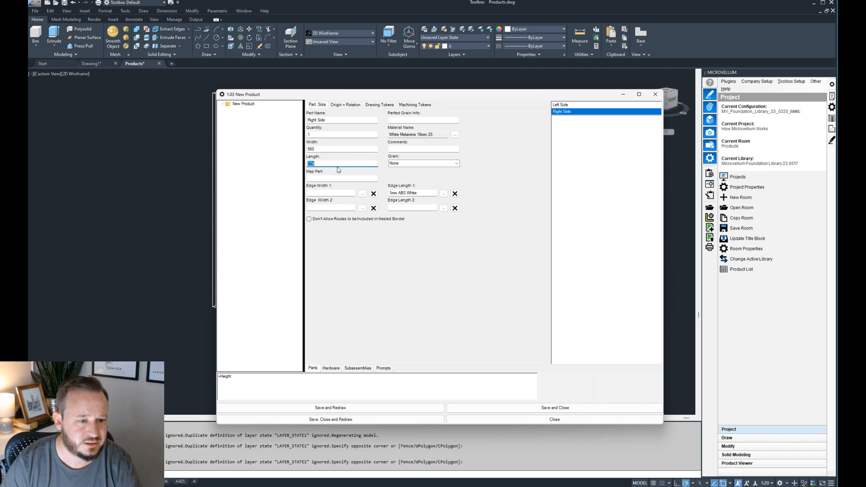
{"action": "left_click", "coordinate": [422, 193]}
{"action": "left_click", "coordinate": [422, 134]}
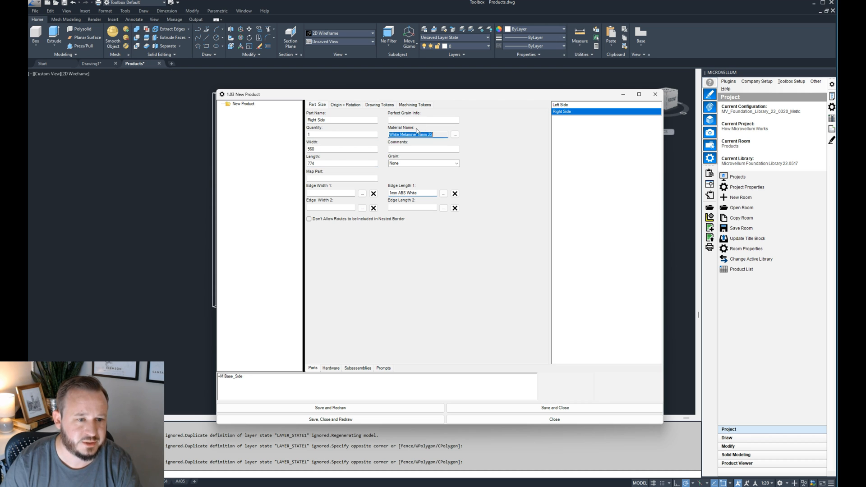
- Set the Right Side part's X origin to the formula =width, and save and redraw the product
{"action": "left_click", "coordinate": [348, 106]}
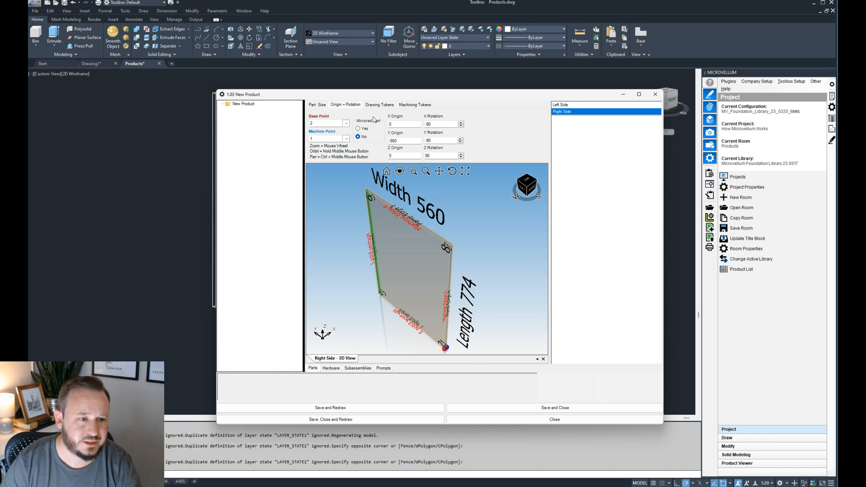
{"action": "mouse_move", "coordinate": [396, 98]}
{"action": "left_mouse_down"}
{"action": "mouse_move", "coordinate": [535, 91]}
{"action": "mouse_move", "coordinate": [685, 105]}
{"action": "left_mouse_up"}
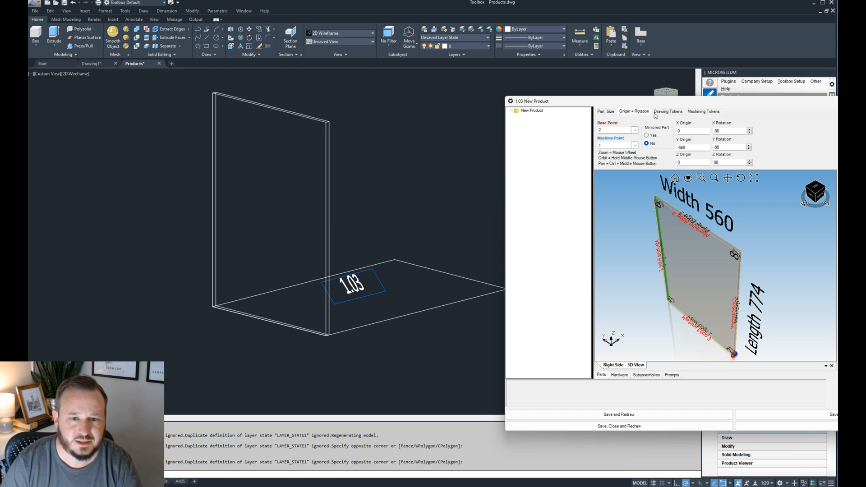
{"action": "left_click_drag", "start_coordinate": [660, 102], "coordinate": [494, 105]}
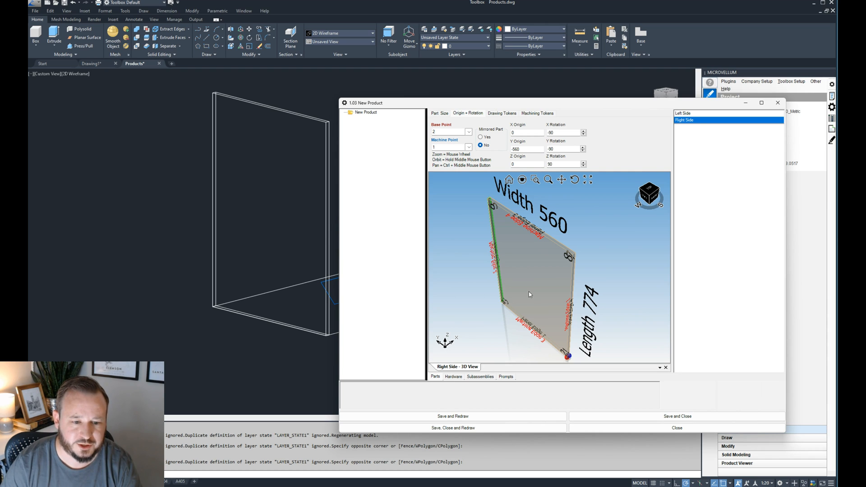
{"action": "left_click", "coordinate": [527, 133]}
{"action": "left_click", "coordinate": [384, 394]}
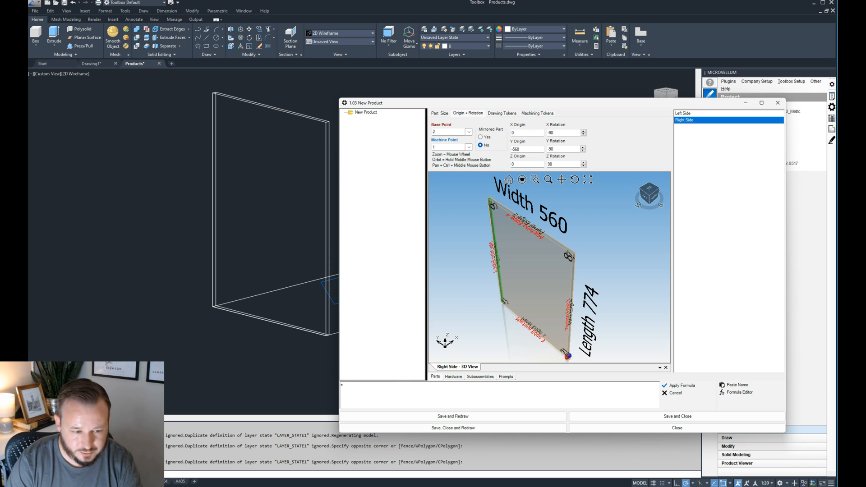
{"action": "type", "text": "=width"}
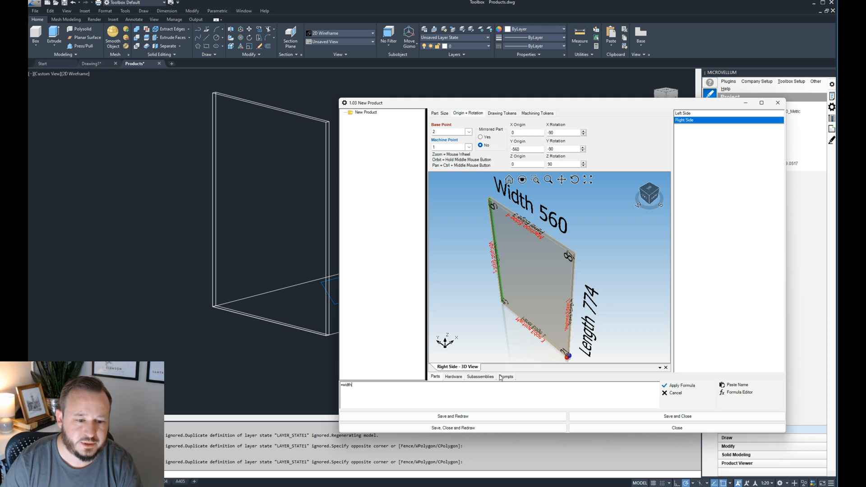
{"action": "left_click", "coordinate": [679, 386]}
{"action": "mouse_move", "coordinate": [515, 104]}
{"action": "left_mouse_down"}
{"action": "mouse_move", "coordinate": [654, 104]}
{"action": "mouse_move", "coordinate": [593, 93]}
{"action": "left_mouse_up"}
{"action": "left_click", "coordinate": [537, 408]}
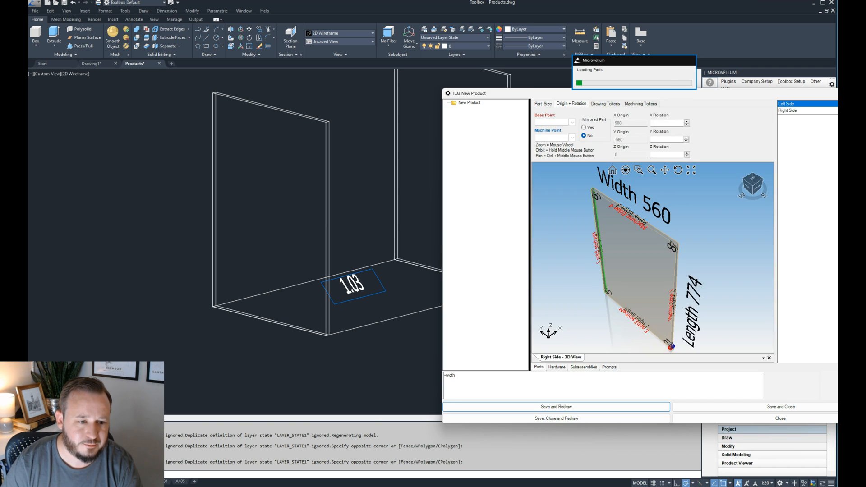
- Examine the right panel's lower front corner in the drawing, comparing its position with the product's floor outline
{"action": "scroll", "coordinate": [289, 250], "scroll_direction": "down", "scroll_amount": 2}
{"action": "scroll", "coordinate": [435, 271], "scroll_direction": "up", "scroll_amount": 8}
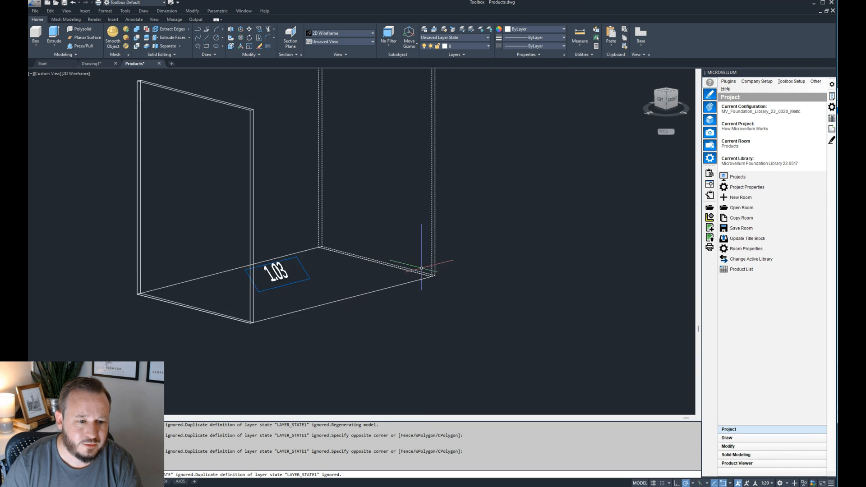
{"action": "left_click", "coordinate": [488, 257]}
{"action": "left_click", "coordinate": [457, 294]}
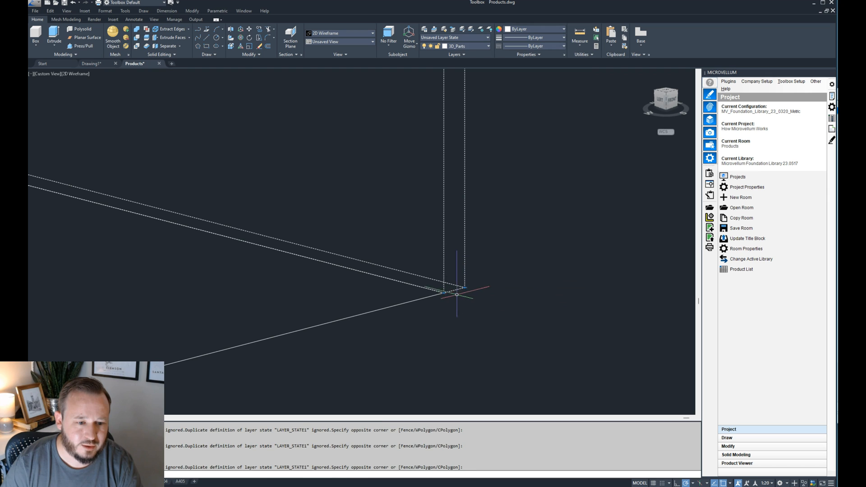
{"action": "left_click", "coordinate": [442, 300]}
{"action": "left_click", "coordinate": [413, 295]}
{"action": "key", "text": "Escape"}
{"action": "key", "text": "Escape"}
{"action": "left_click", "coordinate": [426, 311]}
{"action": "left_click", "coordinate": [393, 286]}
{"action": "scroll", "coordinate": [447, 294], "scroll_direction": "up", "scroll_amount": 3}
{"action": "scroll", "coordinate": [437, 292], "scroll_direction": "down", "scroll_amount": 8}
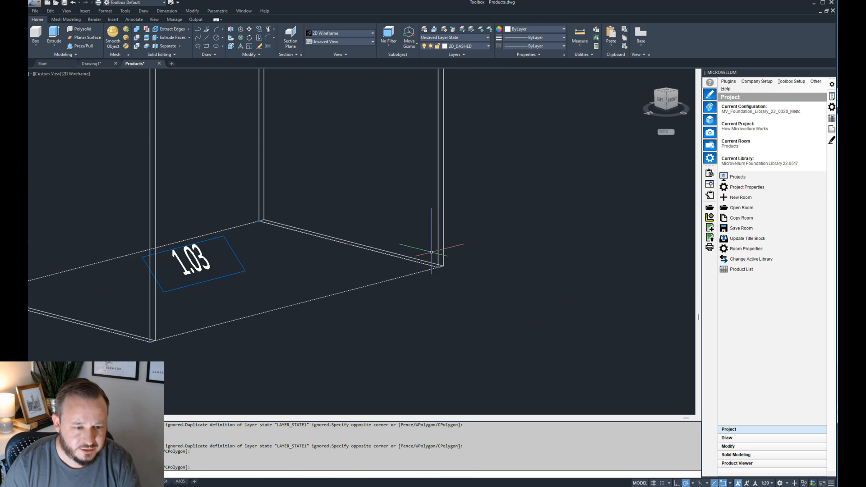
- Set the Right Side part's base point to 1, and save and redraw the product
{"action": "double_click", "coordinate": [406, 279]}
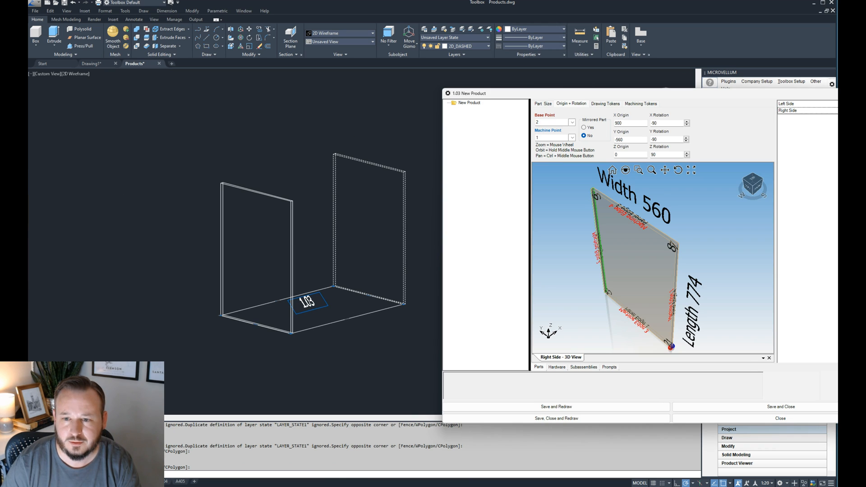
{"action": "left_click_drag", "start_coordinate": [776, 94], "coordinate": [627, 90]}
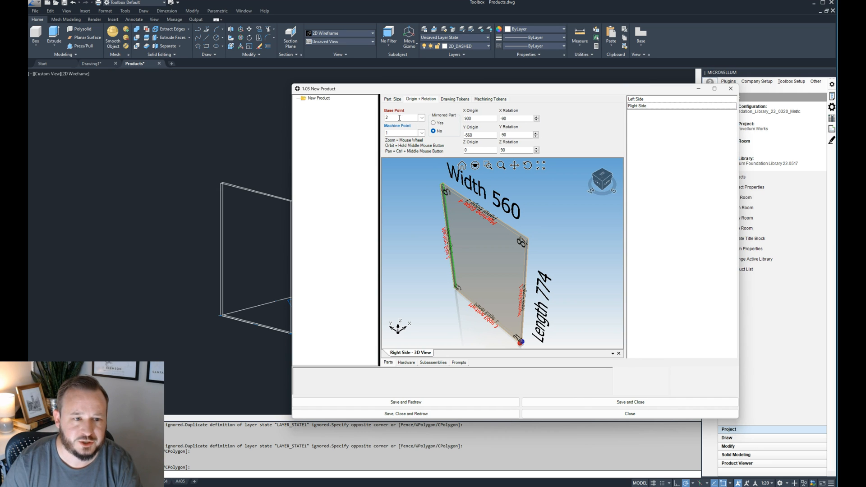
{"action": "left_click", "coordinate": [421, 118]}
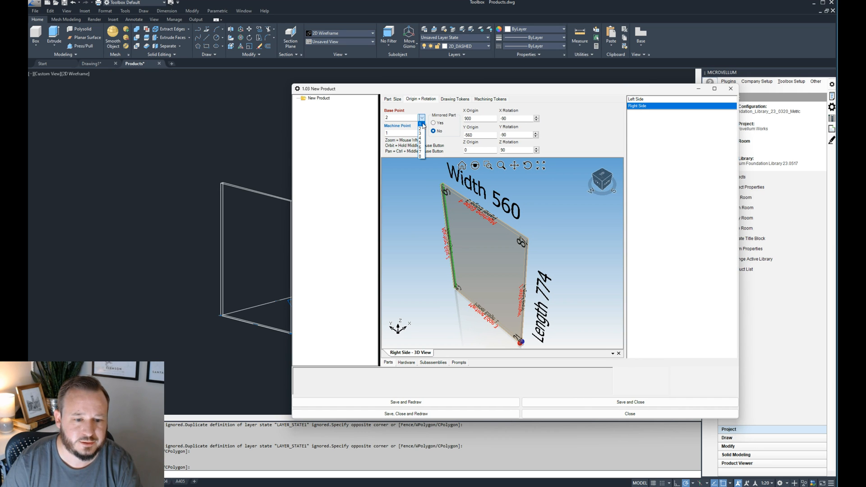
{"action": "left_click", "coordinate": [421, 123]}
{"action": "left_click", "coordinate": [460, 402]}
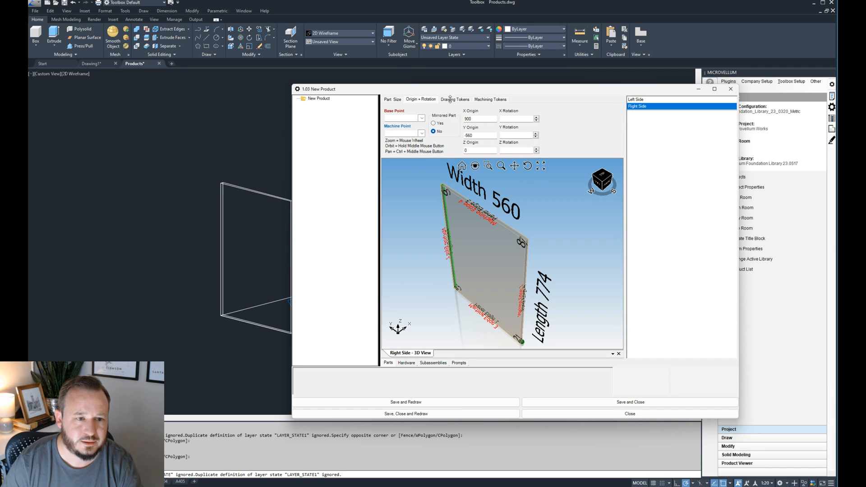
- Measure the distance between the outer lower front corners of the left and right side panels
{"action": "scroll", "coordinate": [425, 226], "scroll_direction": "up", "scroll_amount": 4}
{"action": "scroll", "coordinate": [472, 199], "scroll_direction": "down", "scroll_amount": 6}
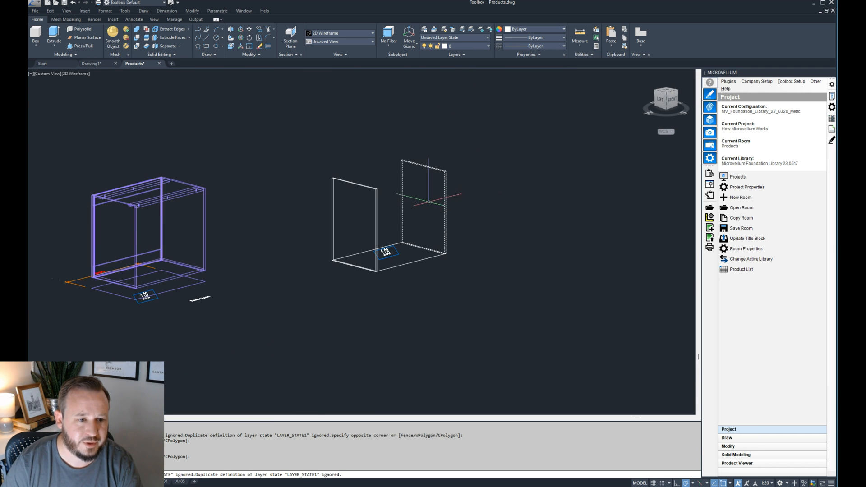
{"action": "scroll", "coordinate": [387, 285], "scroll_direction": "up", "scroll_amount": 2}
{"action": "type", "text": "d"}
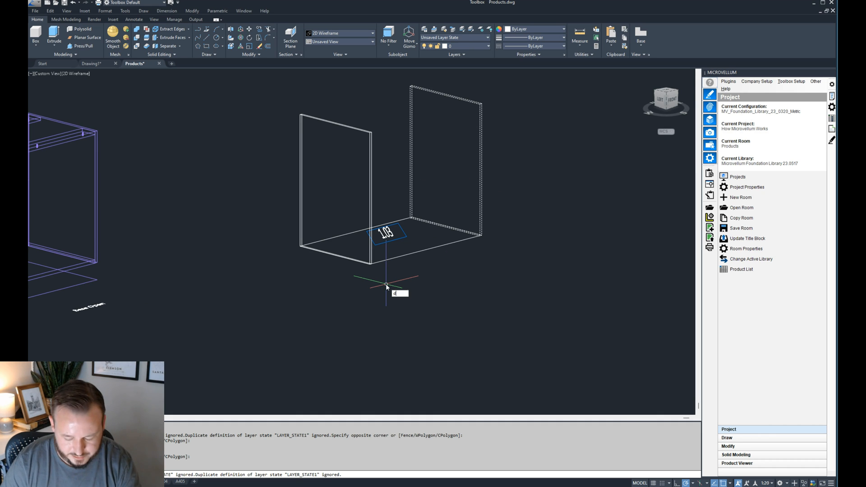
{"action": "type", "text": "efi"}
{"action": "key", "text": "Return"}
{"action": "scroll", "coordinate": [369, 266], "scroll_direction": "up", "scroll_amount": 6}
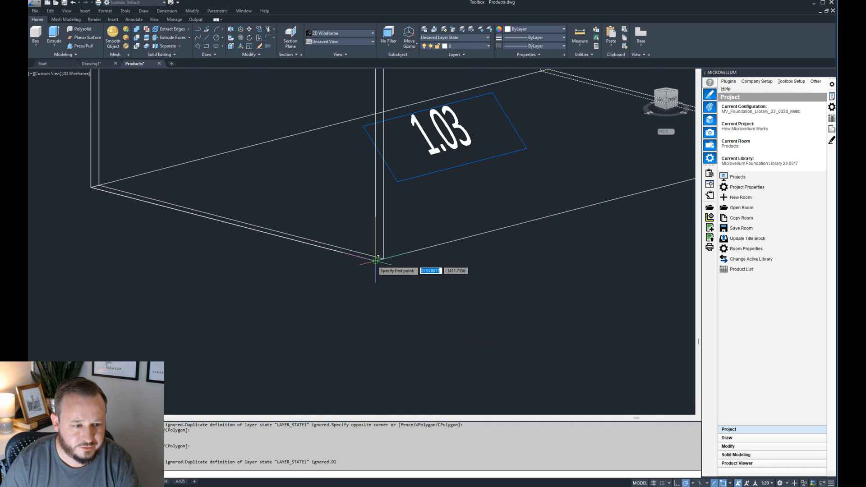
{"action": "left_click", "coordinate": [377, 259]}
{"action": "scroll", "coordinate": [324, 269], "scroll_direction": "down", "scroll_amount": 6}
{"action": "scroll", "coordinate": [473, 225], "scroll_direction": "up", "scroll_amount": 2}
{"action": "scroll", "coordinate": [465, 234], "scroll_direction": "up", "scroll_amount": 4}
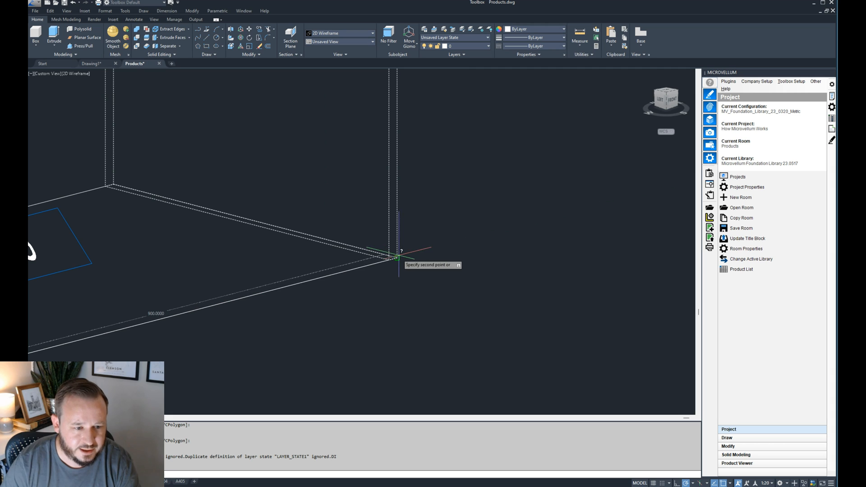
{"action": "left_click", "coordinate": [399, 259]}
{"action": "scroll", "coordinate": [442, 230], "scroll_direction": "down", "scroll_amount": 4}
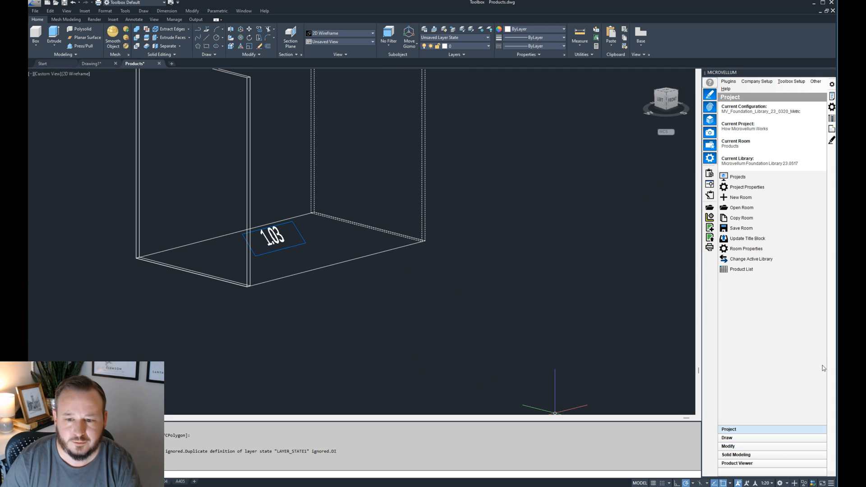
- Duplicate the Left Side part within product 1.03 and select the new copy
{"action": "mouse_move", "coordinate": [611, 486]}
{"action": "left_click", "coordinate": [690, 468]}
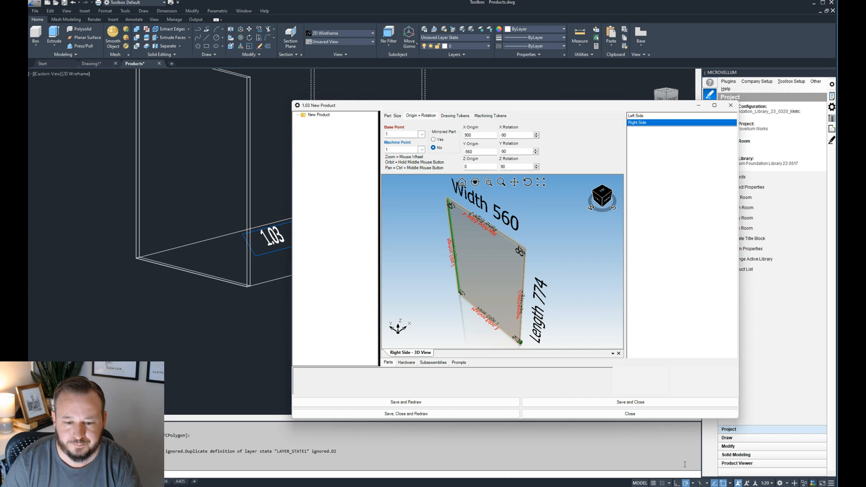
{"action": "left_click_drag", "start_coordinate": [557, 108], "coordinate": [704, 93]}
{"action": "scroll", "coordinate": [361, 231], "scroll_direction": "down", "scroll_amount": 3}
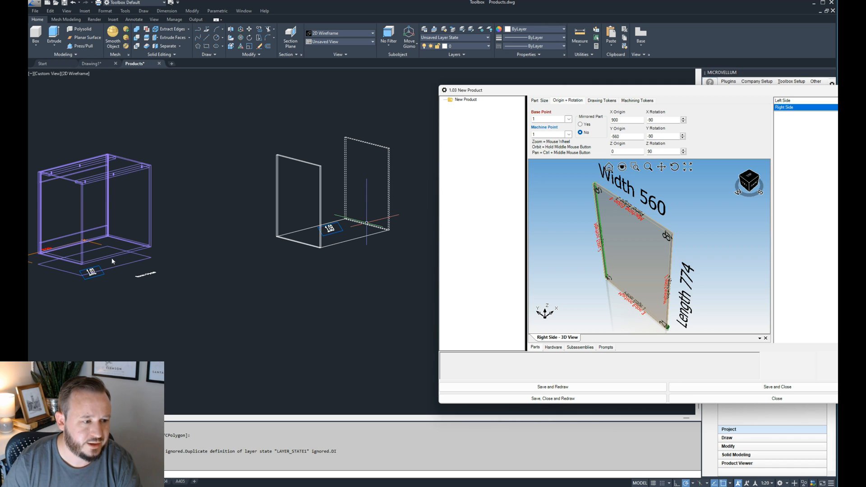
{"action": "left_click_drag", "start_coordinate": [625, 95], "coordinate": [498, 99]}
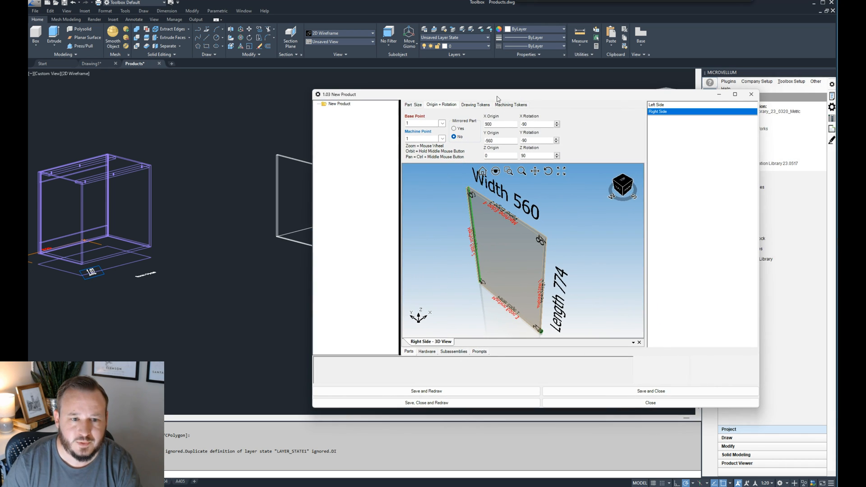
{"action": "right_click", "coordinate": [676, 115]}
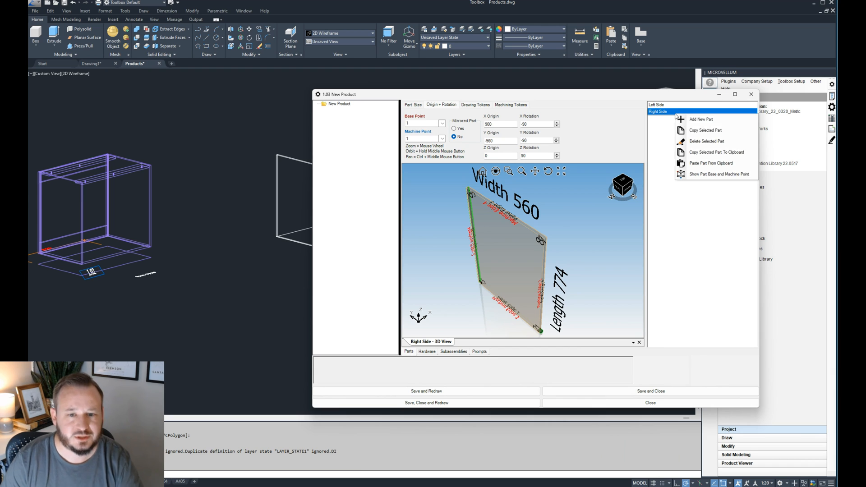
{"action": "left_click", "coordinate": [679, 107]}
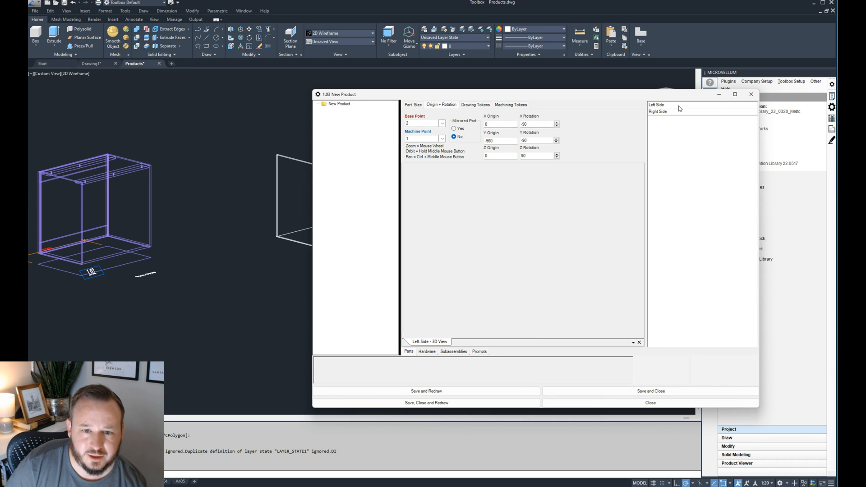
{"action": "right_click", "coordinate": [680, 107]}
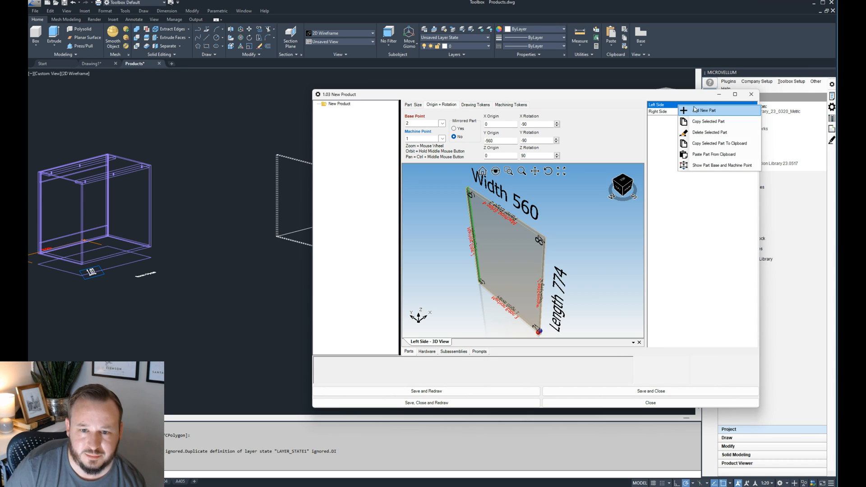
{"action": "left_click", "coordinate": [711, 123]}
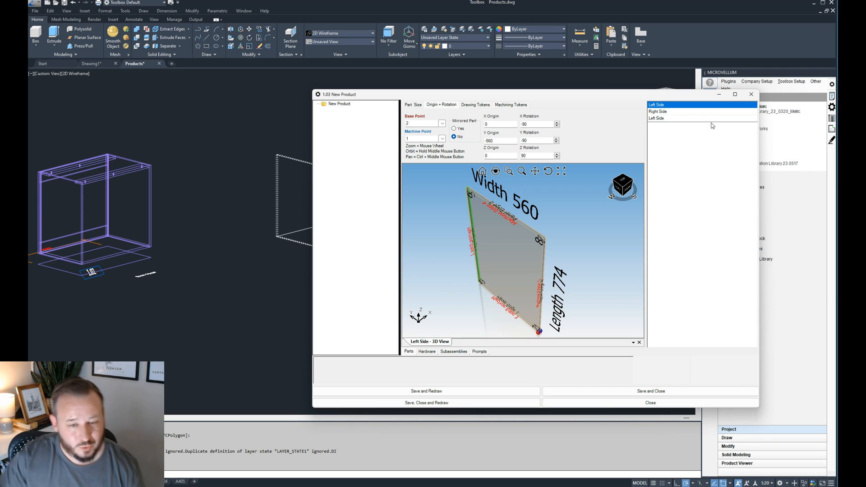
{"action": "left_click", "coordinate": [688, 119]}
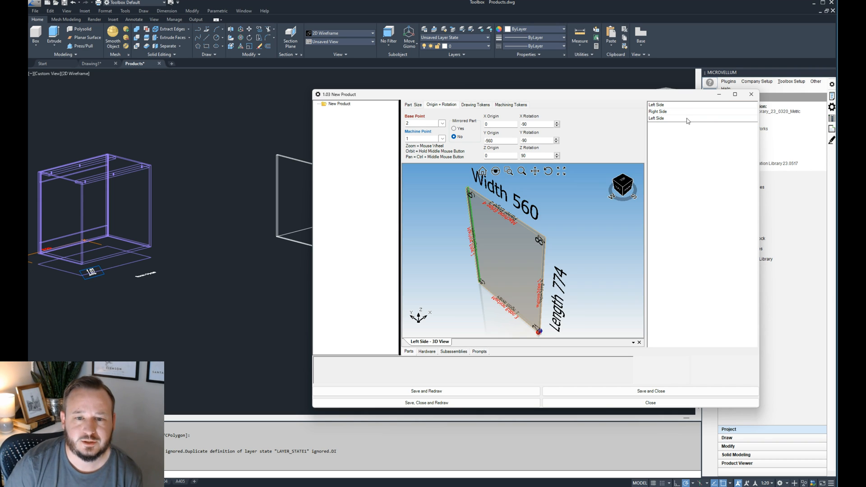
- Rename the copied part as Bottom in its part size properties
{"action": "left_click", "coordinate": [413, 105]}
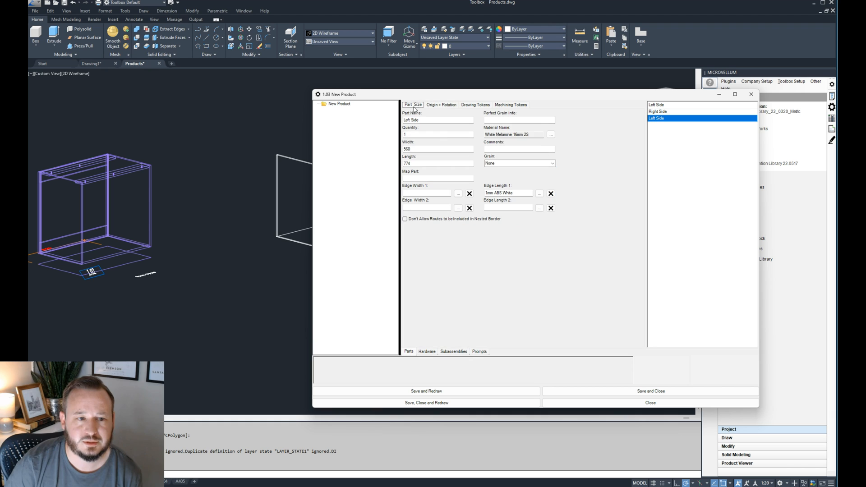
{"action": "triple_click", "coordinate": [410, 120]}
{"action": "type", "text": "Bottom"}
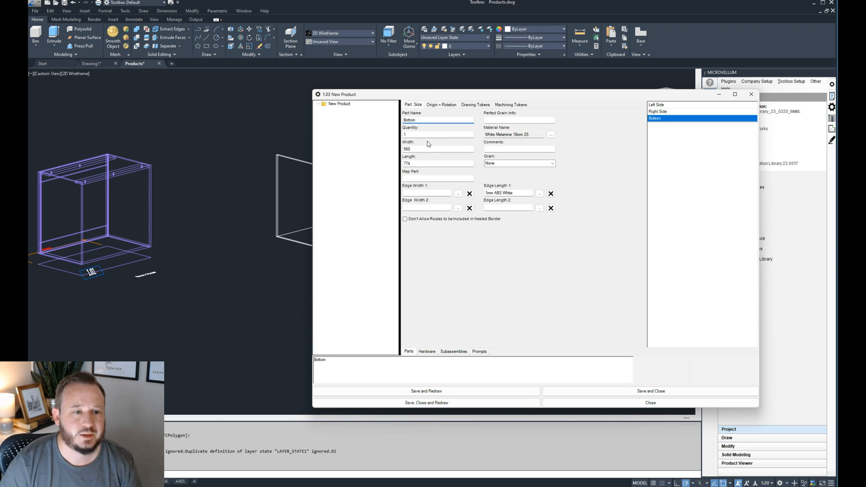
{"action": "key", "text": "Tab"}
- Replace the Bottom part's length formula with =Width and apply it
{"action": "left_click_drag", "start_coordinate": [440, 95], "coordinate": [581, 89]}
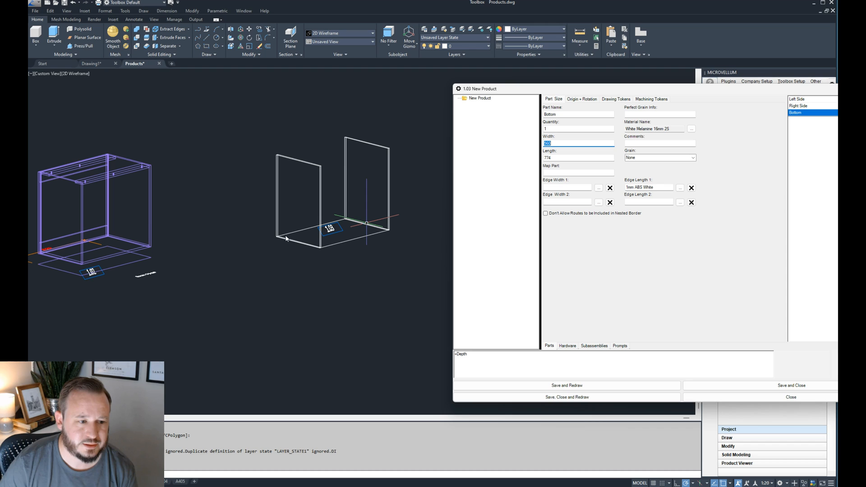
{"action": "key", "text": "Tab"}
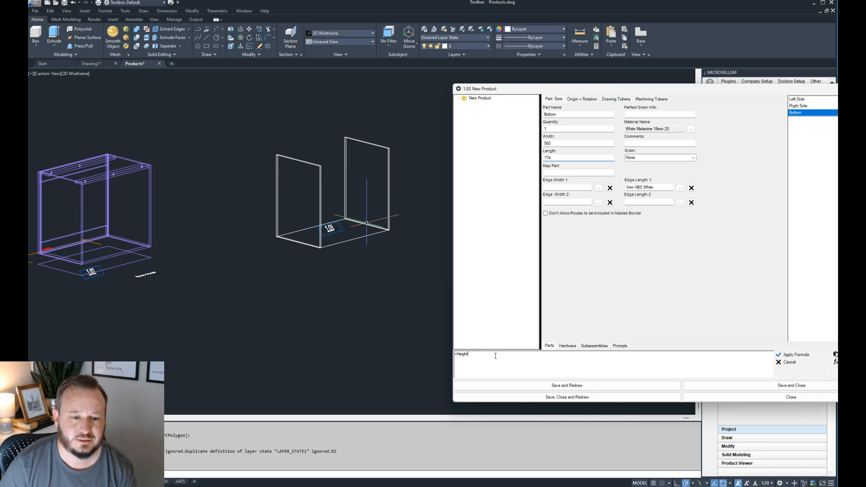
{"action": "left_click_drag", "start_coordinate": [472, 354], "coordinate": [454, 356]}
{"action": "type", "text": "=W"}
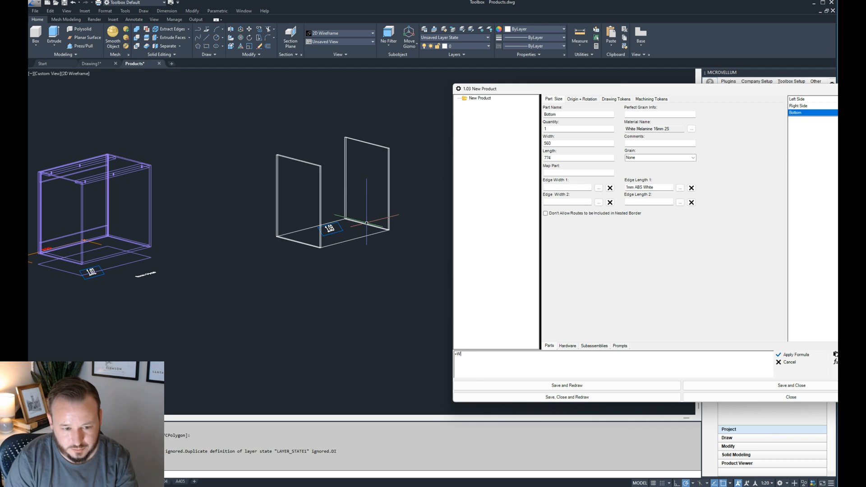
{"action": "left_click", "coordinate": [793, 355]}
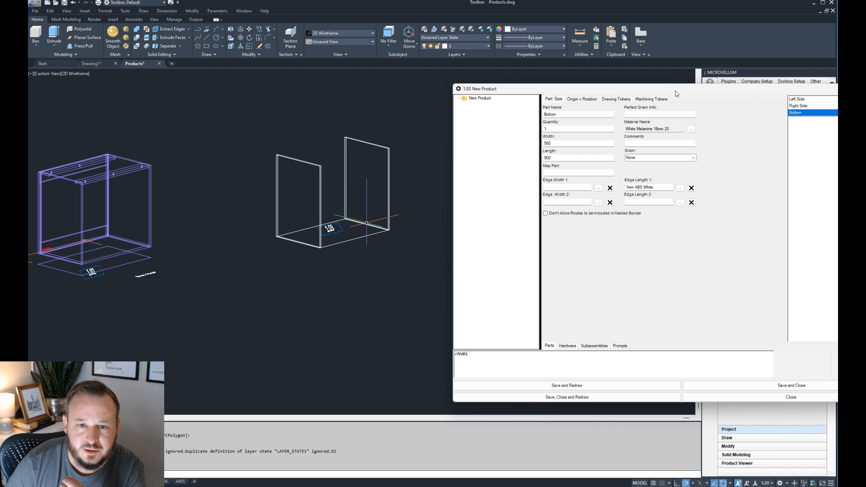
{"action": "left_click_drag", "start_coordinate": [676, 91], "coordinate": [544, 85]}
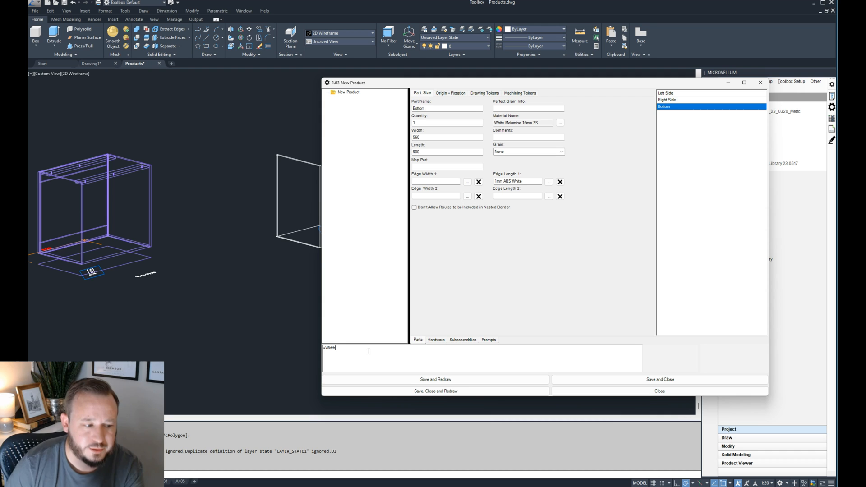
- Inspect the Bottom part's material formula and select its M!Base_Side reference
{"action": "left_click", "coordinate": [534, 124]}
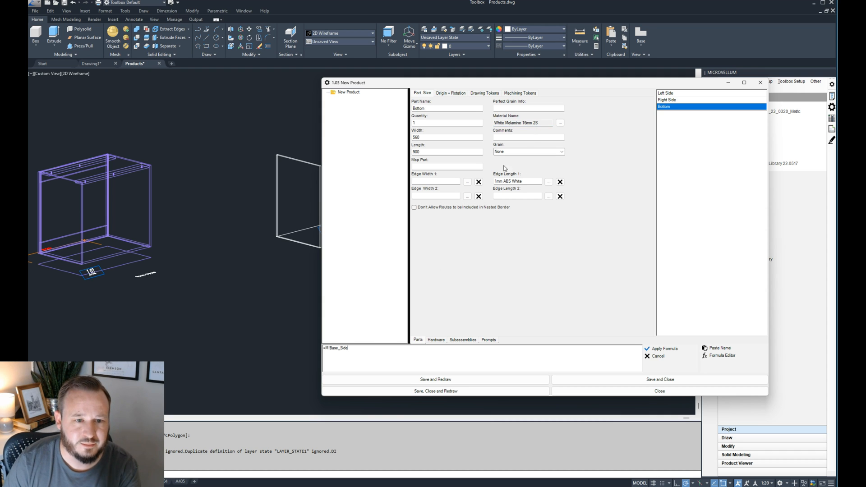
{"action": "left_click", "coordinate": [548, 120]}
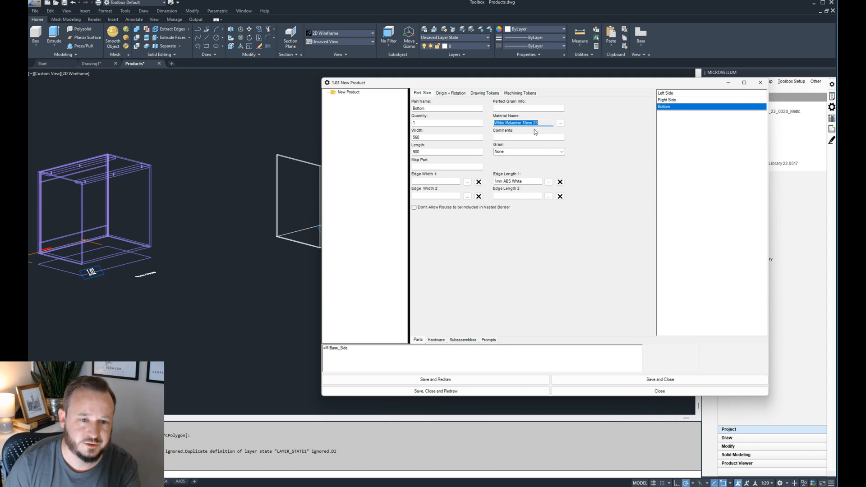
{"action": "left_click", "coordinate": [358, 354]}
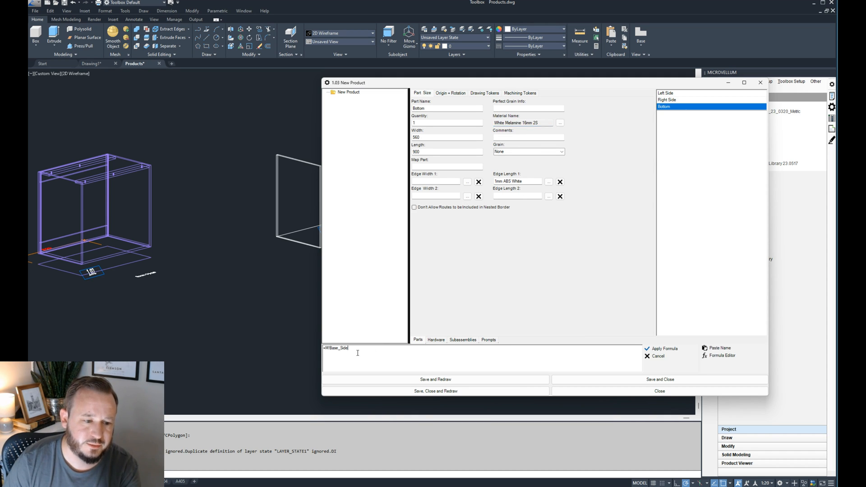
{"action": "double_click", "coordinate": [334, 348]}
{"action": "left_click", "coordinate": [356, 351]}
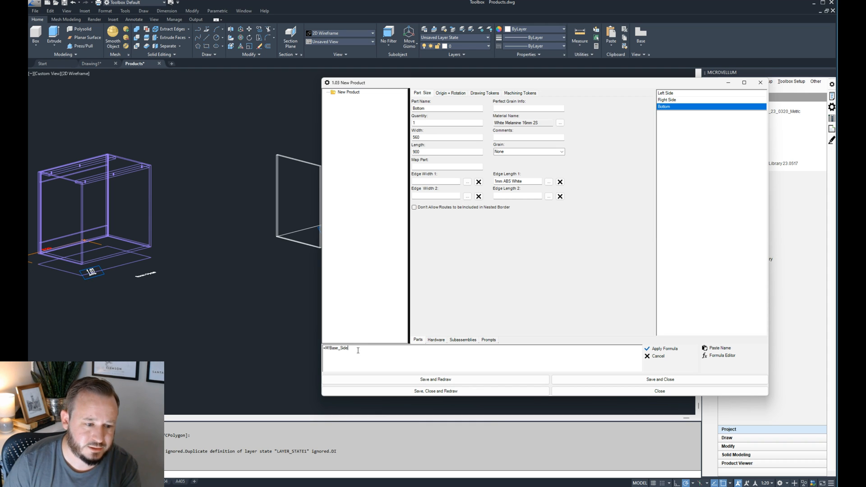
{"action": "left_click_drag", "start_coordinate": [358, 351], "coordinate": [324, 349]}
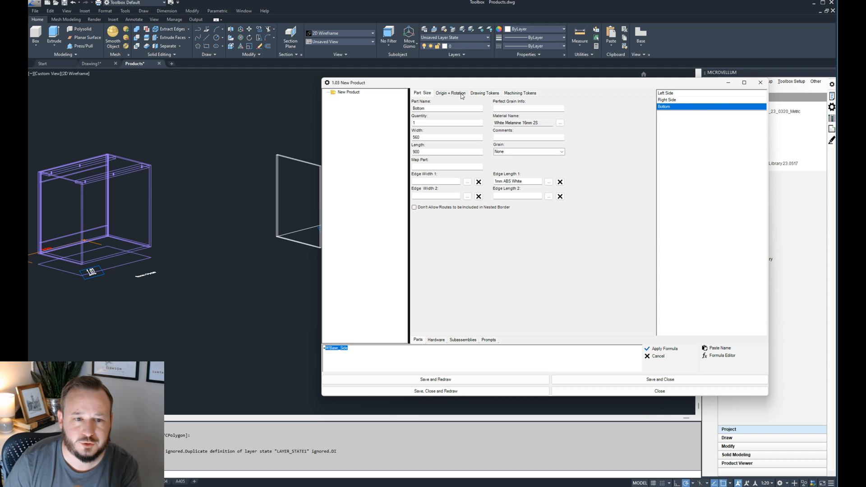
- Extend the Bottom part's length formula to =Width-M!Base_Side_Thickness, deducting one side panel's thickness
{"action": "left_click", "coordinate": [430, 151]}
{"action": "left_click", "coordinate": [364, 349]}
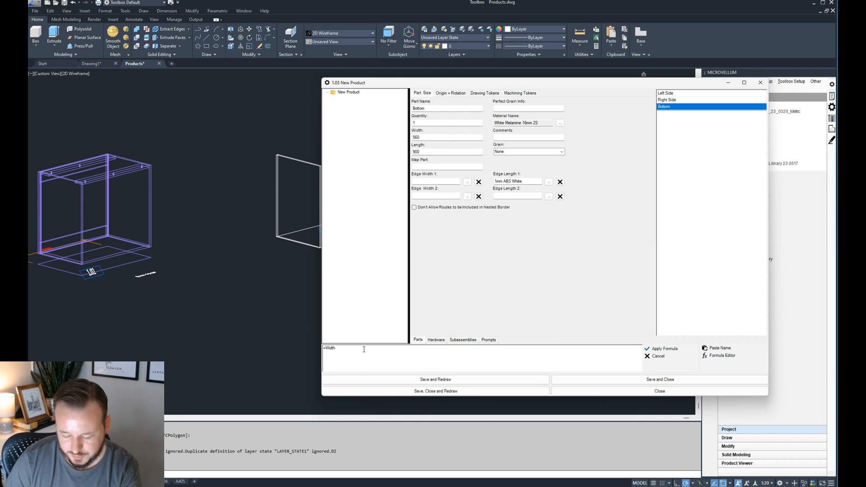
{"action": "type", "text": "-M!Base_Side"}
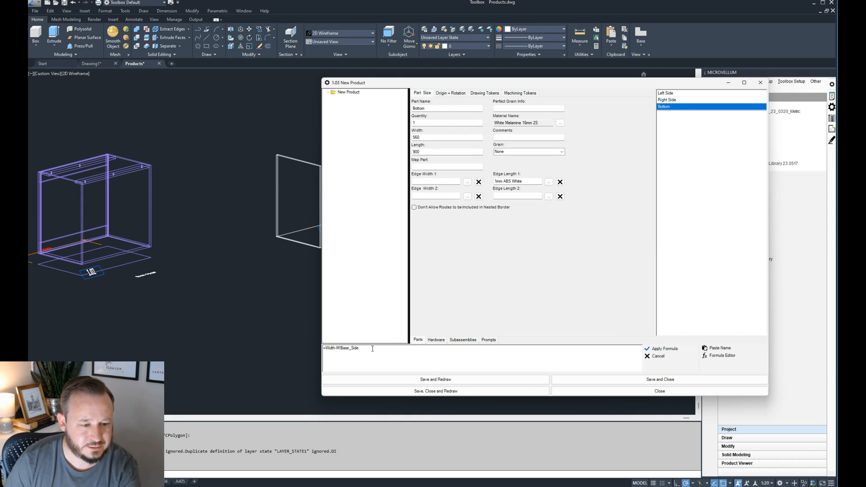
{"action": "type", "text": "_Thickness"}
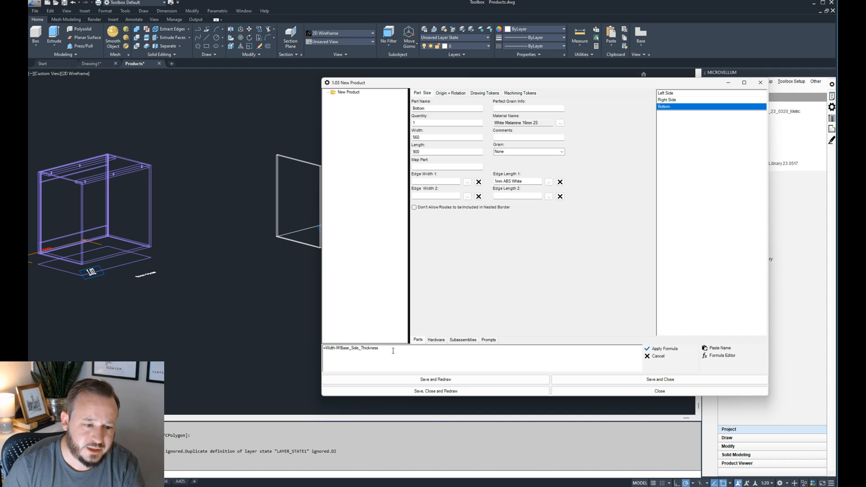
{"action": "key", "text": "ctrl+shift+Left"}
{"action": "key", "text": "ctrl+shift+Left"}
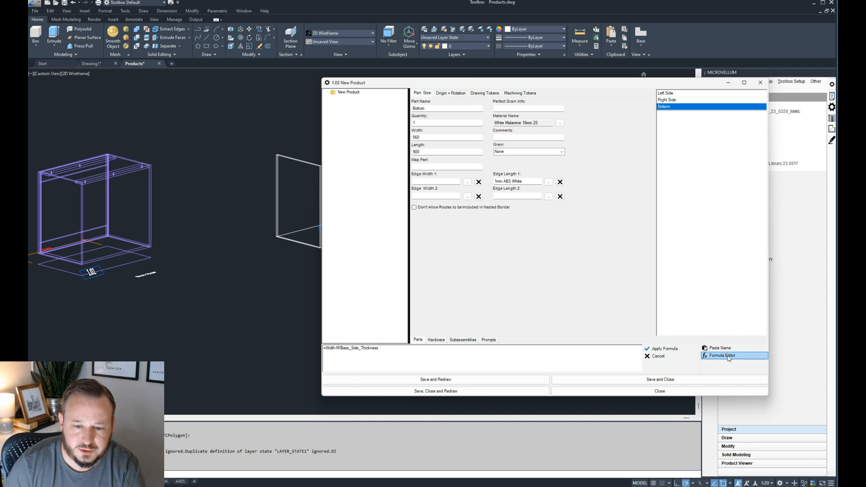
- Look up the Base_Side_Thickness name among the material pointers available for the Bottom part's length formula
{"action": "left_click", "coordinate": [720, 349]}
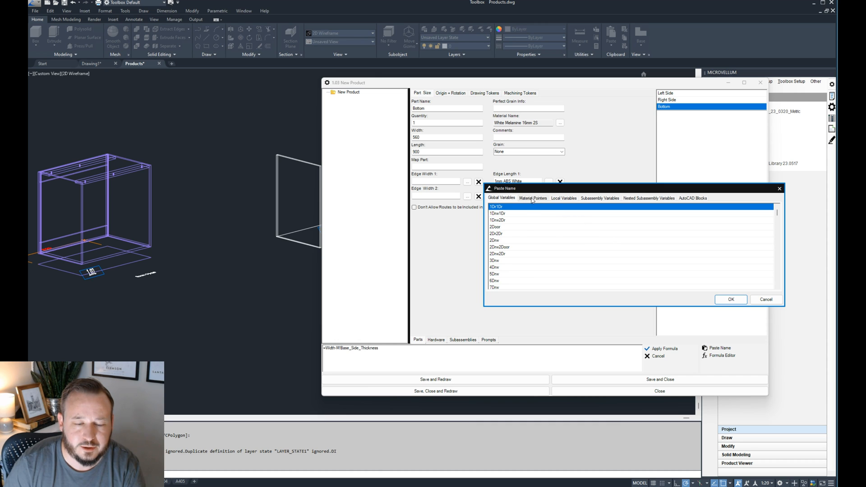
{"action": "left_click", "coordinate": [532, 200]}
{"action": "left_click", "coordinate": [534, 222]}
{"action": "scroll", "coordinate": [519, 263], "scroll_direction": "down", "scroll_amount": 6}
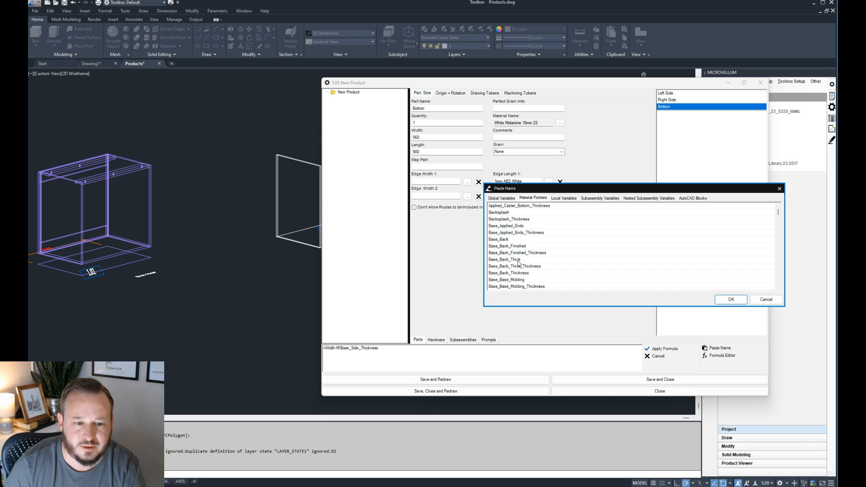
{"action": "scroll", "coordinate": [519, 264], "scroll_direction": "down", "scroll_amount": 8}
{"action": "scroll", "coordinate": [519, 263], "scroll_direction": "down", "scroll_amount": 8}
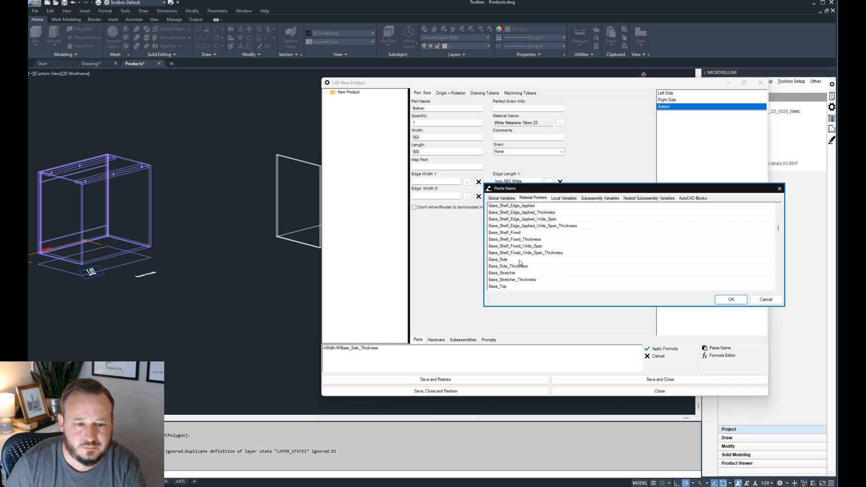
{"action": "left_click", "coordinate": [513, 261]}
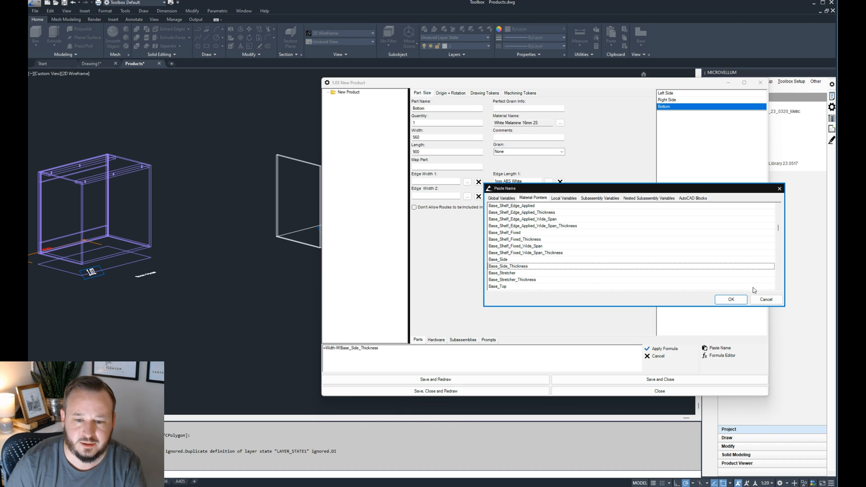
{"action": "left_click", "coordinate": [732, 301]}
- Complete the Bottom part's length formula as =Width-M!Base_Side_Thickness*2 and apply it
{"action": "left_click_drag", "start_coordinate": [379, 350], "coordinate": [347, 350]}
{"action": "key", "text": "Delete"}
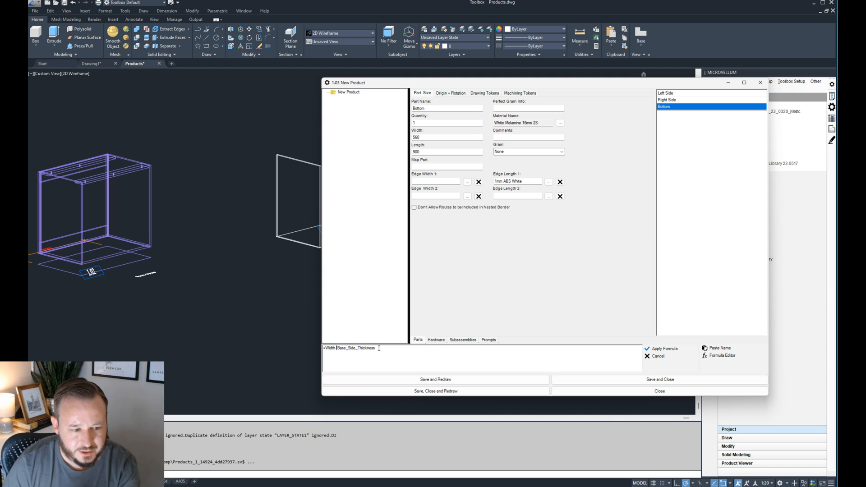
{"action": "type", "text": "M!"}
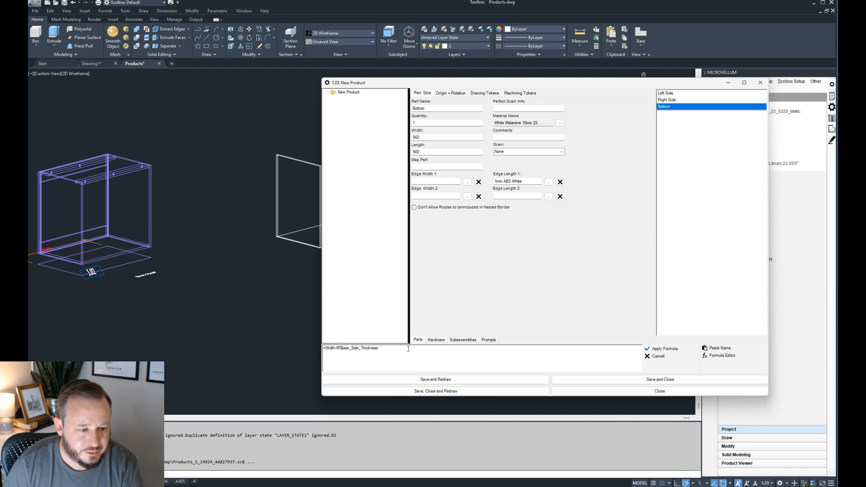
{"action": "type", "text": "*"}
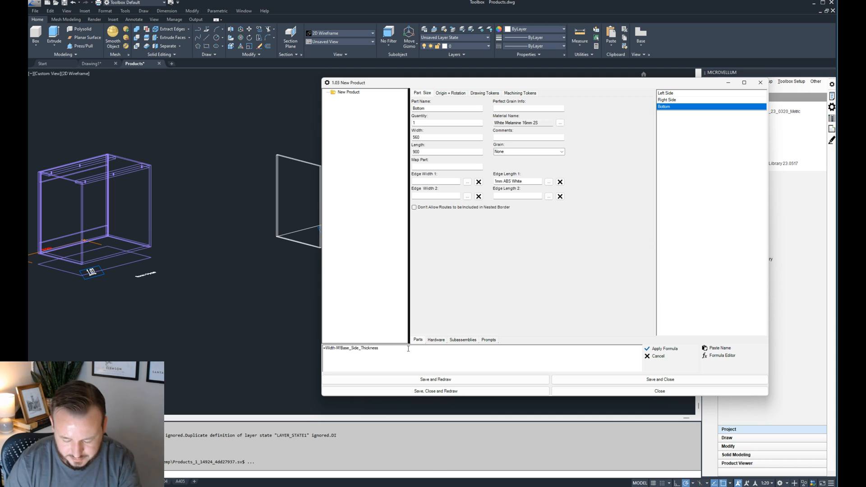
{"action": "type", "text": "2"}
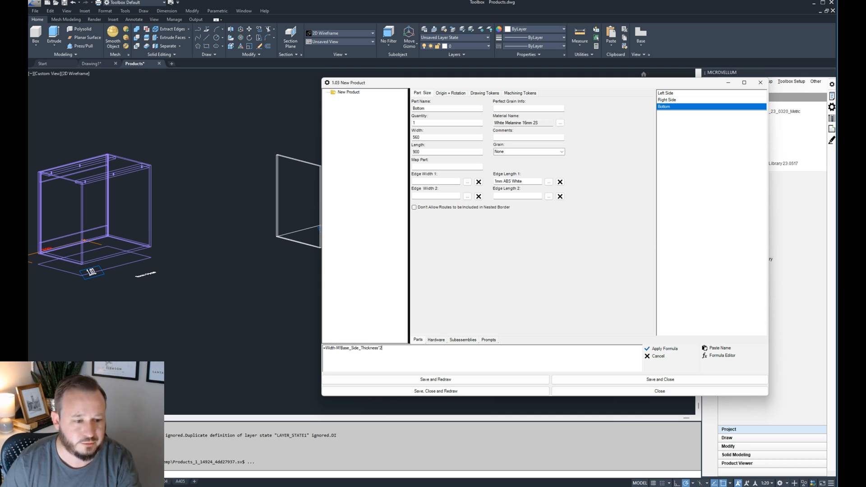
{"action": "left_click", "coordinate": [673, 348]}
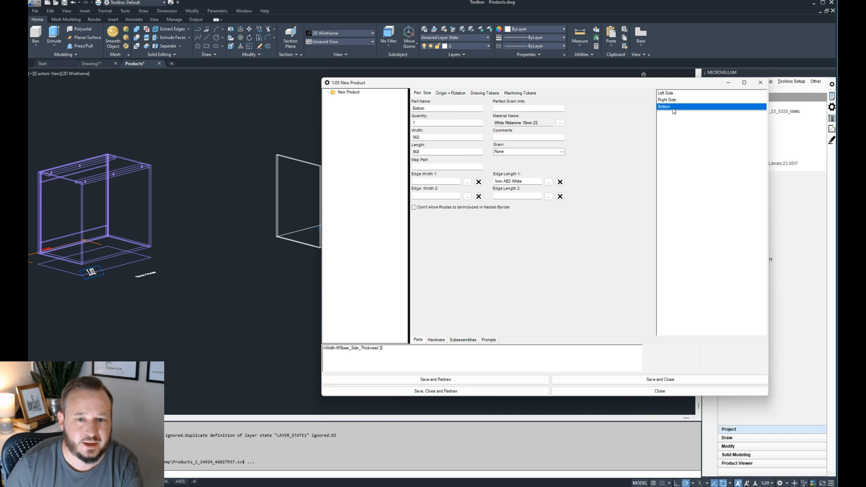
- Set the Bottom part's X, Y and Z rotations to 0 and redraw the product
{"action": "left_click_drag", "start_coordinate": [461, 84], "coordinate": [550, 86]}
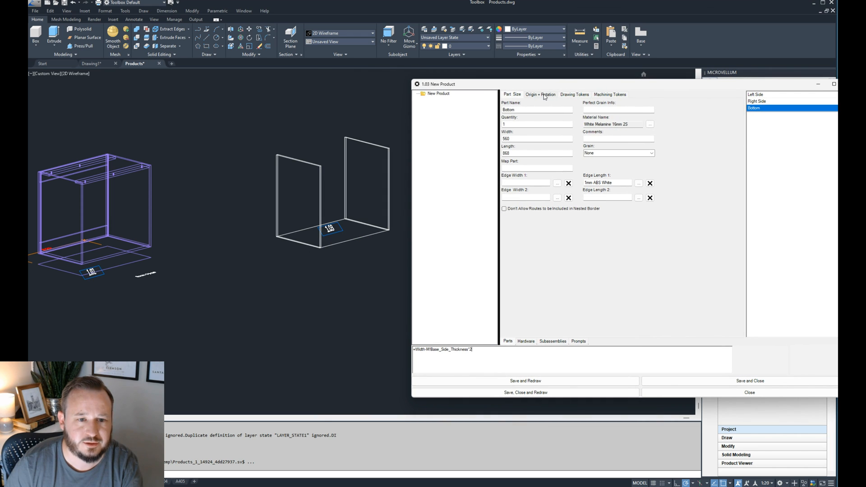
{"action": "left_click", "coordinate": [543, 95]}
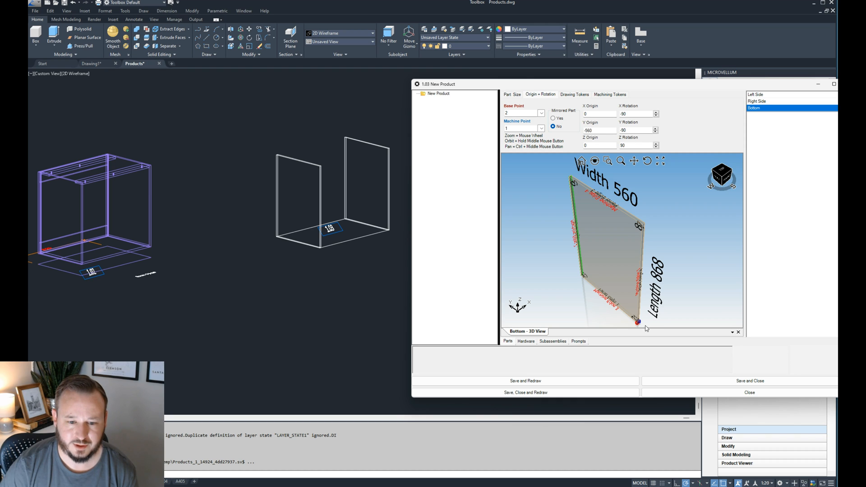
{"action": "scroll", "coordinate": [647, 328], "scroll_direction": "up", "scroll_amount": 3}
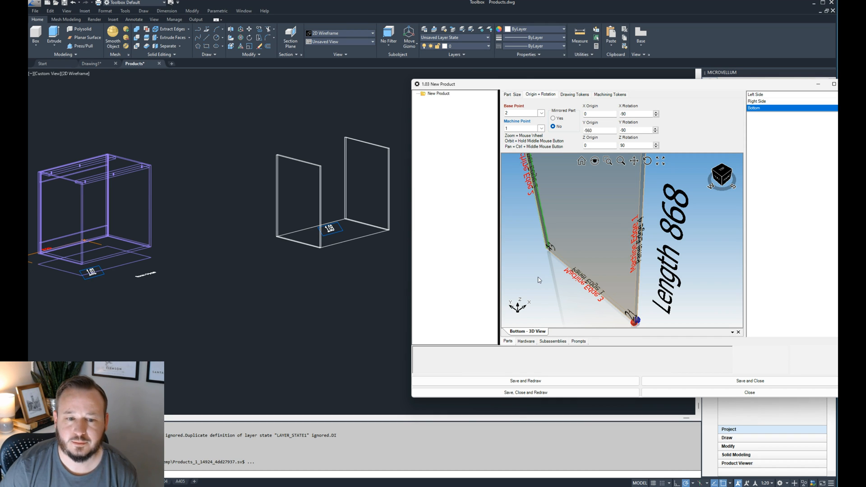
{"action": "middle_click_drag", "start_coordinate": [581, 299], "coordinate": [545, 257]}
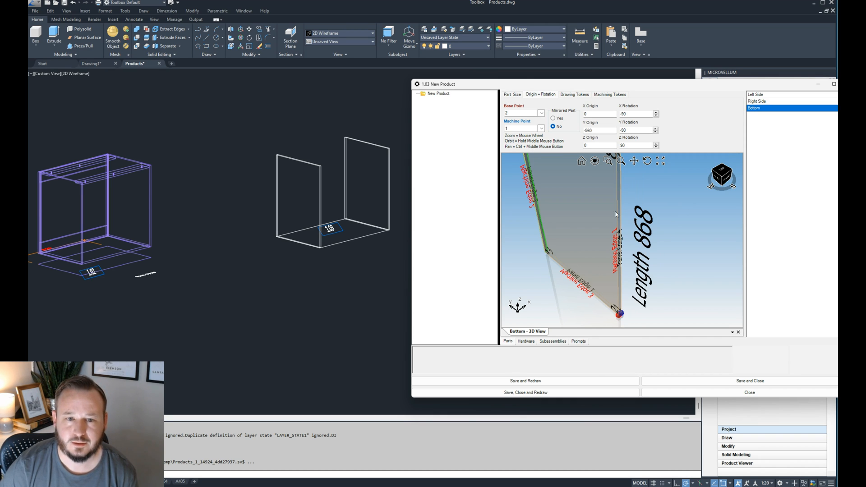
{"action": "left_click", "coordinate": [638, 130]}
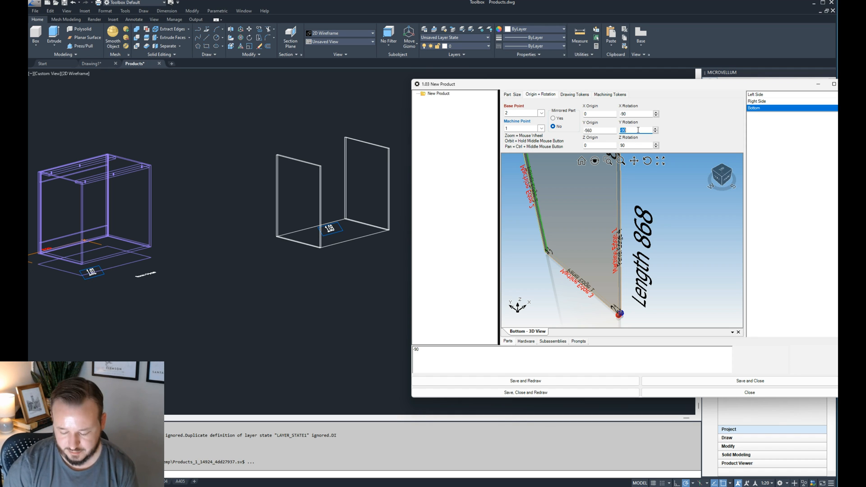
{"action": "type", "text": "0"}
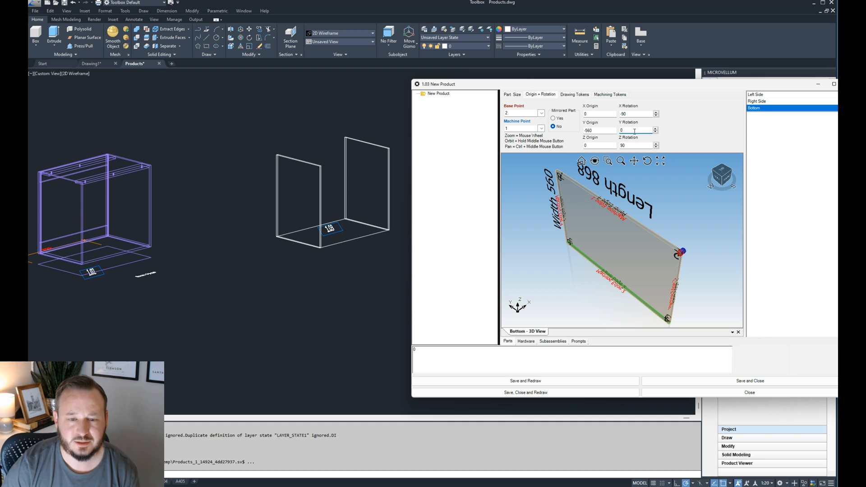
{"action": "double_click", "coordinate": [639, 144]}
{"action": "left_click", "coordinate": [635, 132]}
{"action": "double_click", "coordinate": [634, 132]}
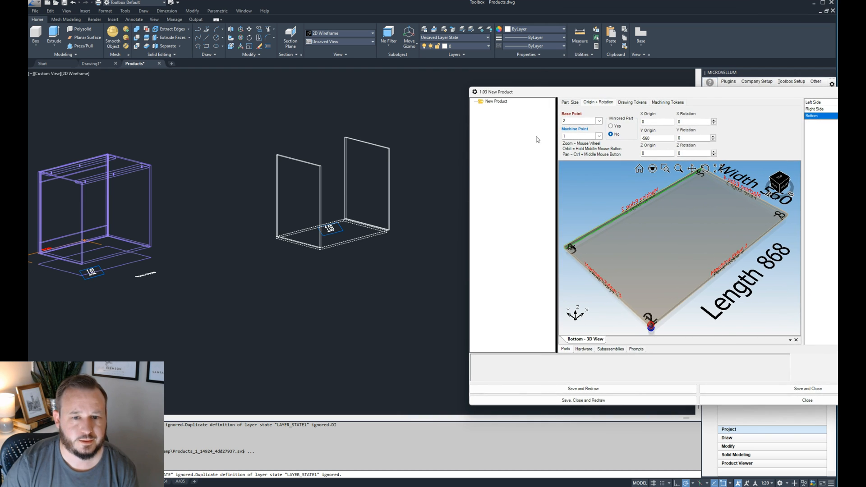
- Examine how the redrawn bottom panel lines up with the side panels at the front corners of product 1.03
{"action": "scroll", "coordinate": [341, 247], "scroll_direction": "up", "scroll_amount": 6}
{"action": "left_click", "coordinate": [342, 247]}
{"action": "scroll", "coordinate": [182, 270], "scroll_direction": "down", "scroll_amount": 2}
{"action": "scroll", "coordinate": [399, 227], "scroll_direction": "up", "scroll_amount": 2}
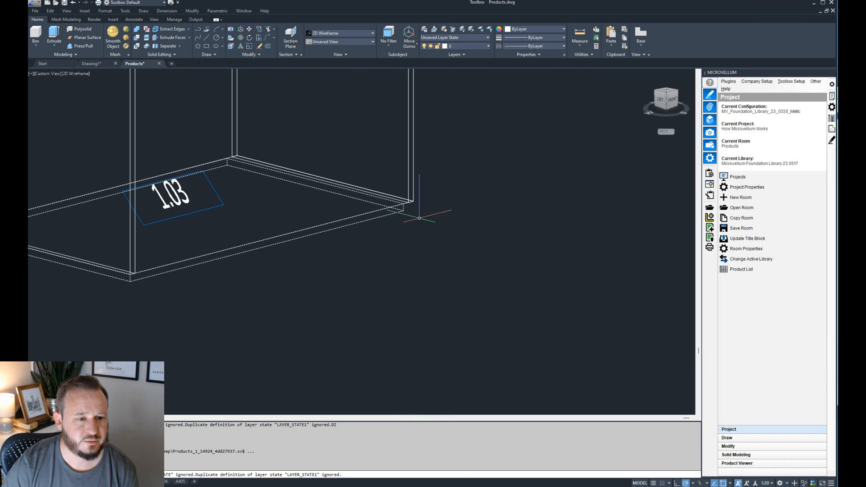
{"action": "scroll", "coordinate": [321, 213], "scroll_direction": "down", "scroll_amount": 2}
{"action": "scroll", "coordinate": [231, 239], "scroll_direction": "up", "scroll_amount": 3}
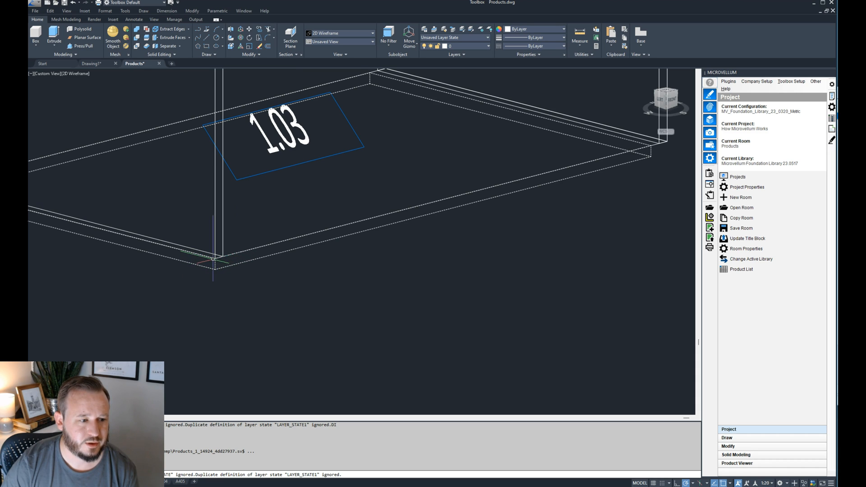
{"action": "scroll", "coordinate": [215, 261], "scroll_direction": "up", "scroll_amount": 3}
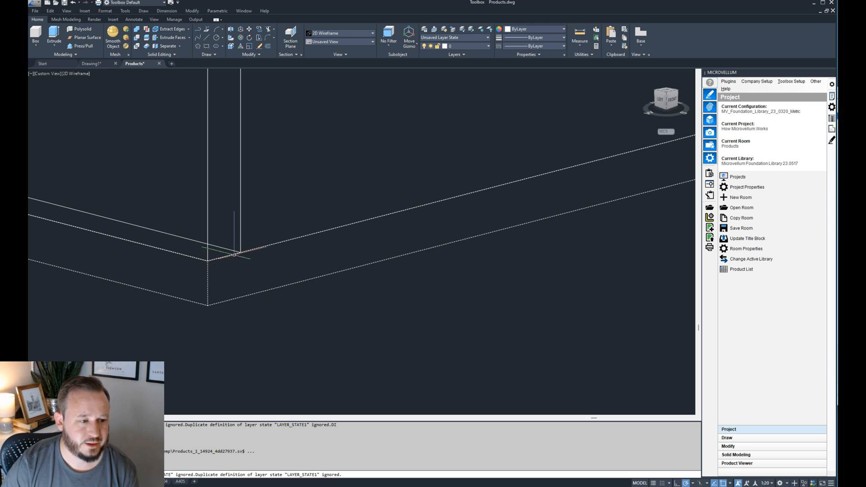
{"action": "scroll", "coordinate": [239, 248], "scroll_direction": "down", "scroll_amount": 3}
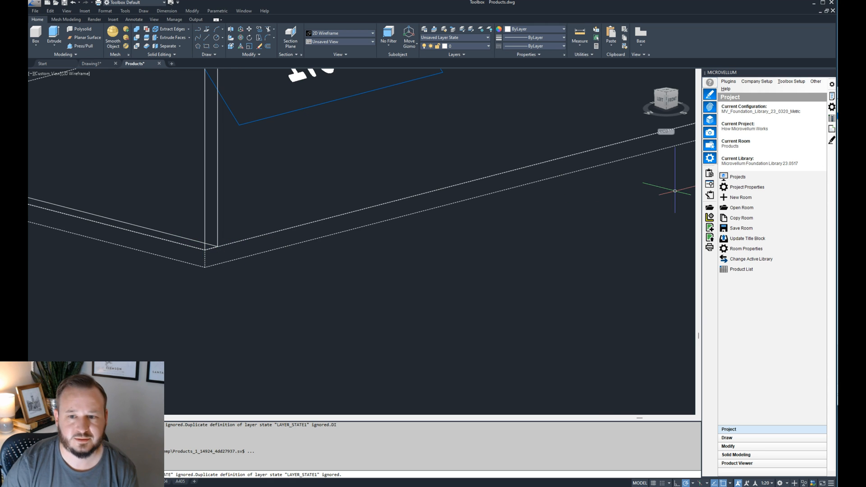
- Change the Bottom part's base point to 1 in its origin and rotation settings
{"action": "left_click_drag", "start_coordinate": [849, 89], "coordinate": [618, 107]}
{"action": "left_click_drag", "start_coordinate": [484, 111], "coordinate": [543, 97]}
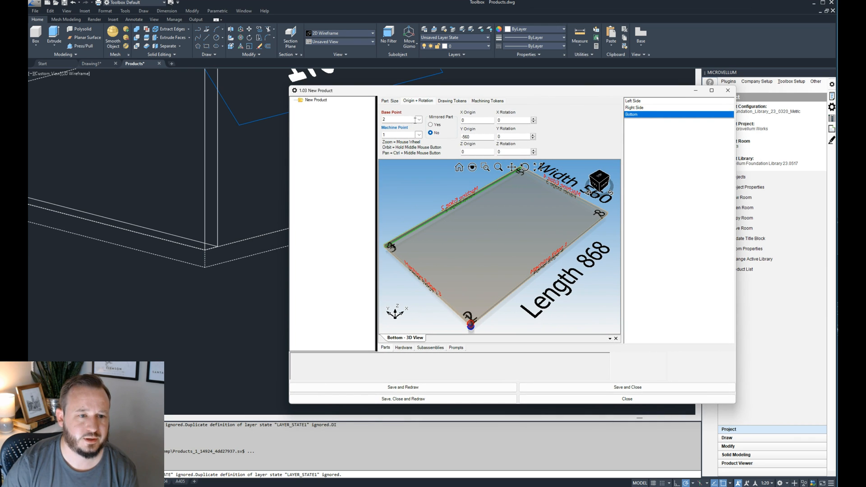
{"action": "scroll", "coordinate": [472, 327], "scroll_direction": "up", "scroll_amount": 5}
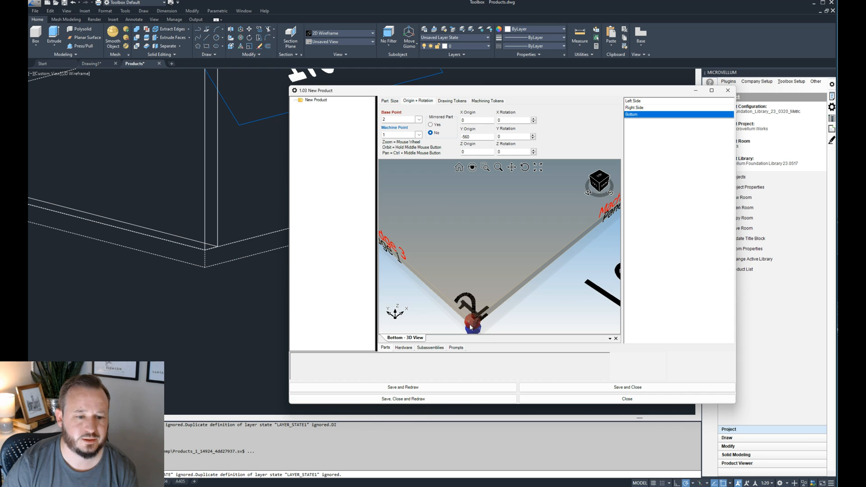
{"action": "left_click", "coordinate": [418, 119]}
{"action": "left_click", "coordinate": [419, 128]}
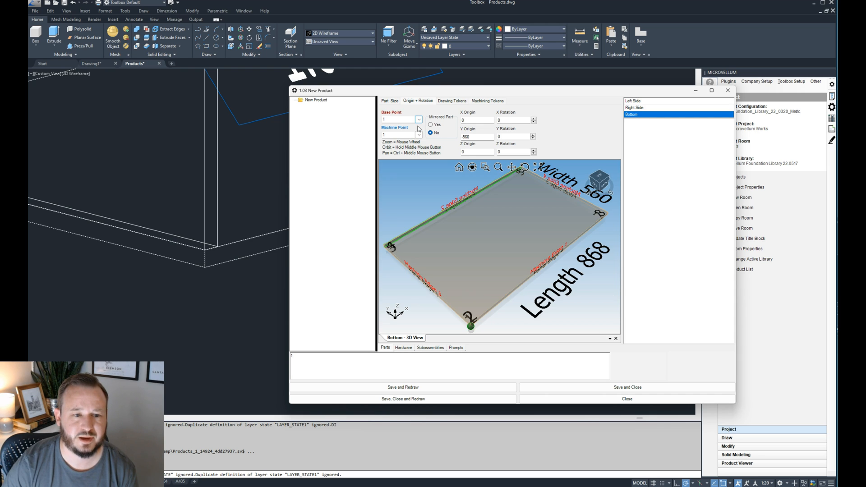
{"action": "scroll", "coordinate": [474, 316], "scroll_direction": "up", "scroll_amount": 4}
- Set the Bottom part's X origin formula to the Base_Side_Thickness material pointer, apply it and redraw the product
{"action": "left_click", "coordinate": [472, 120]}
{"action": "left_click_drag", "start_coordinate": [336, 369], "coordinate": [286, 357]}
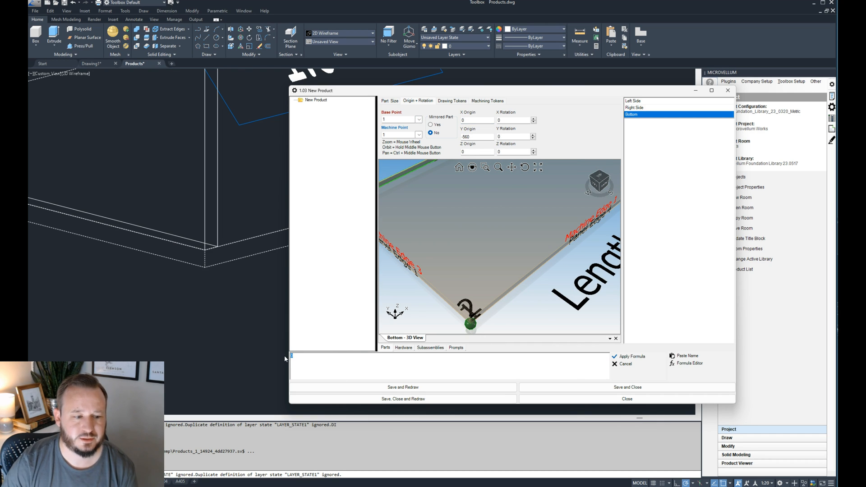
{"action": "type", "text": "="}
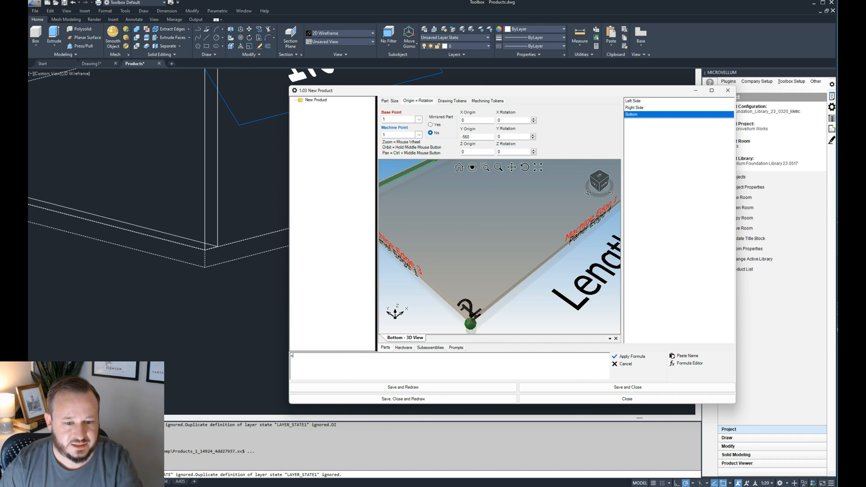
{"action": "left_click", "coordinate": [692, 356]}
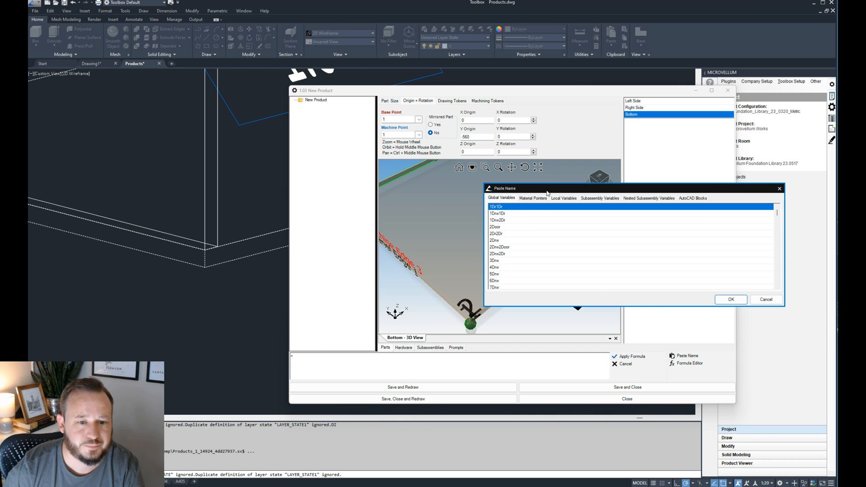
{"action": "left_click", "coordinate": [541, 198]}
{"action": "left_click_drag", "start_coordinate": [779, 211], "coordinate": [779, 233]}
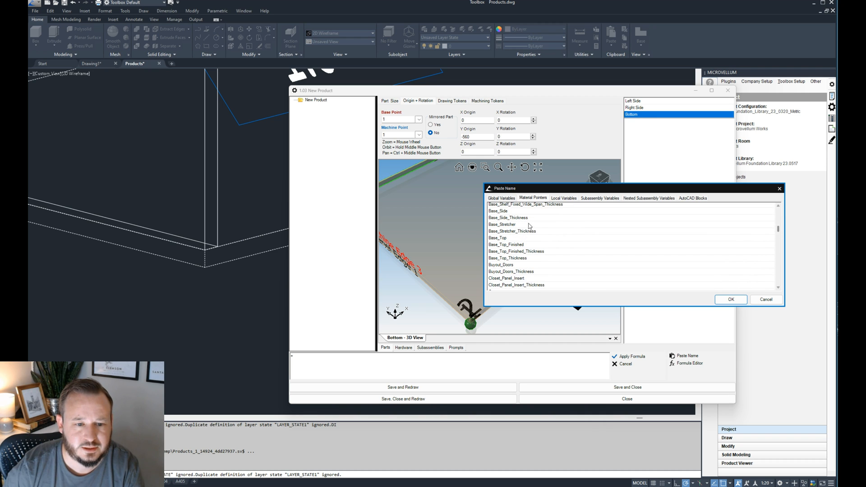
{"action": "double_click", "coordinate": [514, 218]}
{"action": "left_click", "coordinate": [636, 356]}
{"action": "left_click", "coordinate": [503, 383]}
{"action": "scroll", "coordinate": [175, 272], "scroll_direction": "up", "scroll_amount": 5}
{"action": "scroll", "coordinate": [354, 319], "scroll_direction": "down", "scroll_amount": 5}
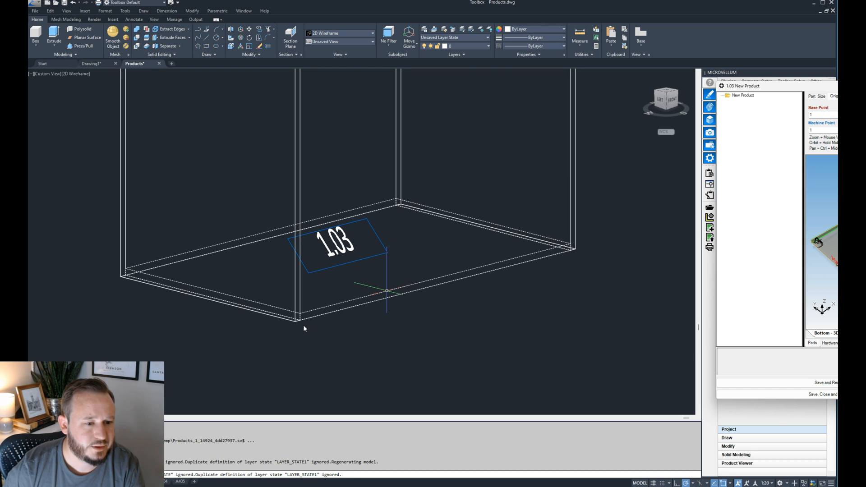
{"action": "scroll", "coordinate": [304, 324], "scroll_direction": "down", "scroll_amount": 5}
{"action": "scroll", "coordinate": [208, 276], "scroll_direction": "up", "scroll_amount": 2}
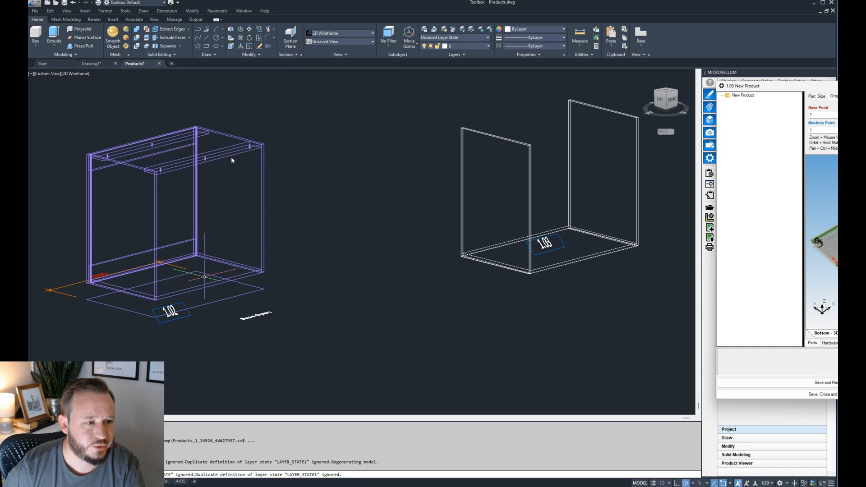
- Copy the Bottom part and rename the copy as Front Stretcher
{"action": "left_click_drag", "start_coordinate": [835, 86], "coordinate": [428, 85]}
{"action": "right_click", "coordinate": [557, 116]}
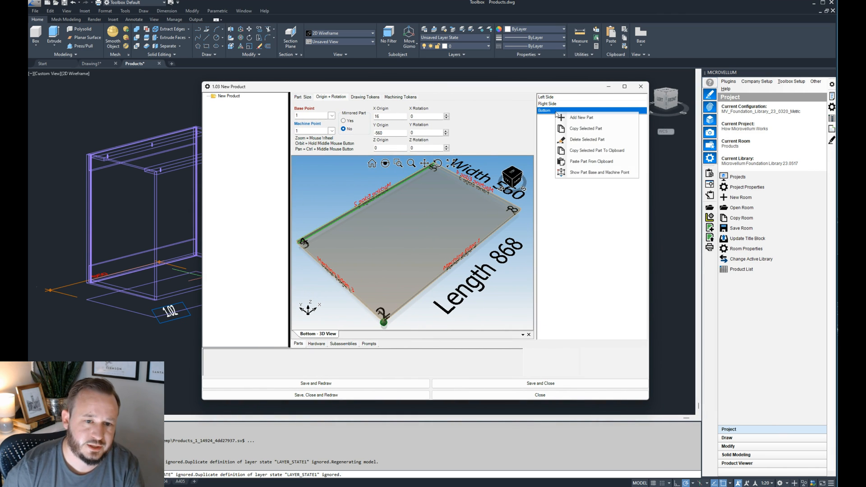
{"action": "left_click", "coordinate": [585, 130]}
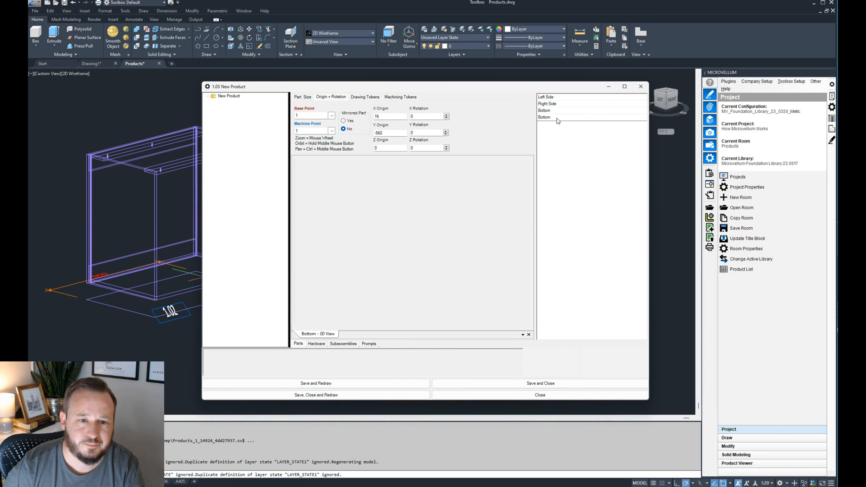
{"action": "left_click", "coordinate": [305, 97]}
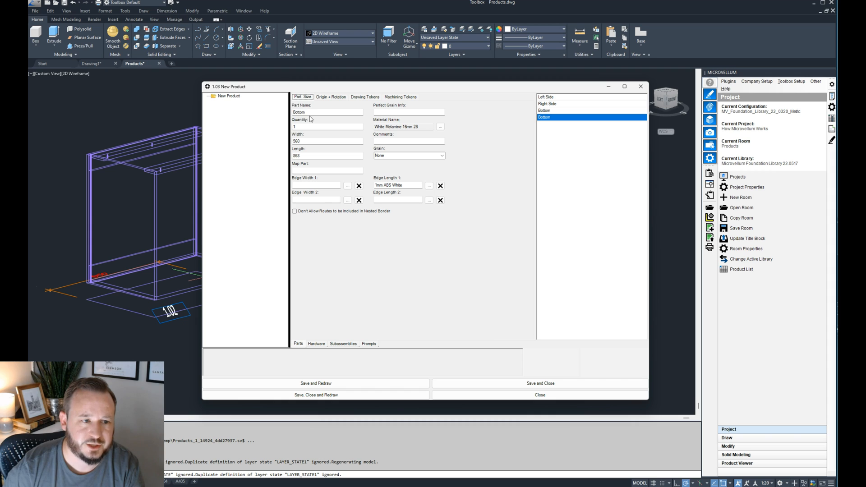
{"action": "double_click", "coordinate": [299, 113]}
{"action": "type", "text": "Front Stretcher"}
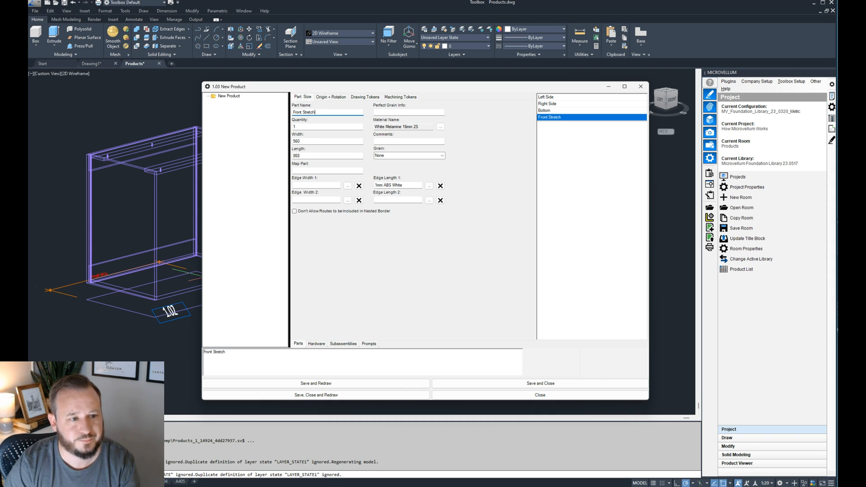
- Review the Front Stretcher's size formulas and set its width formula to =96
{"action": "left_click", "coordinate": [348, 126]}
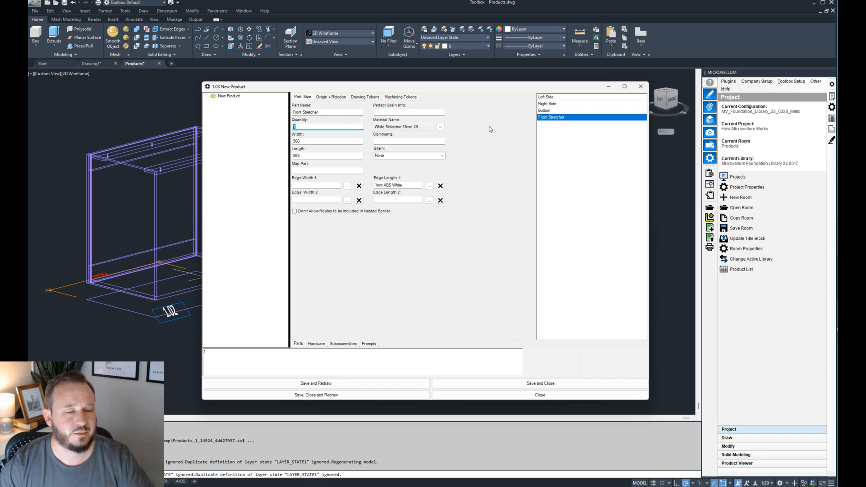
{"action": "left_click", "coordinate": [334, 143]}
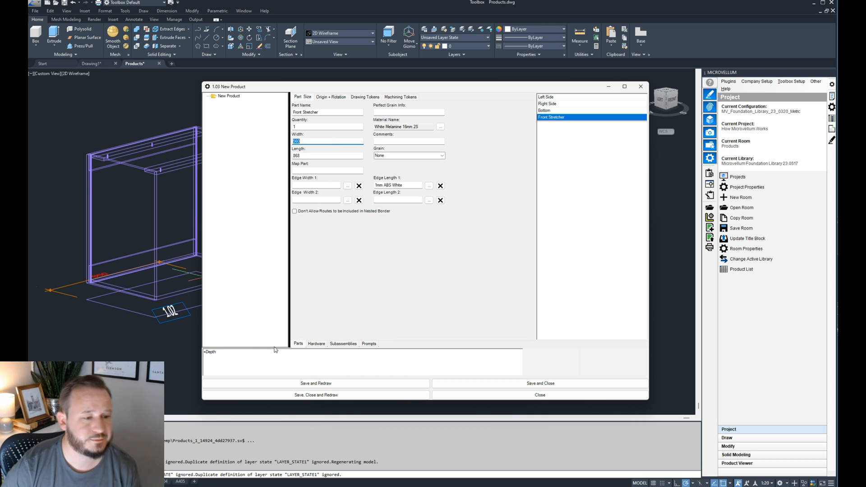
{"action": "left_click", "coordinate": [328, 157]}
{"action": "left_click_drag", "start_coordinate": [341, 88], "coordinate": [575, 85]}
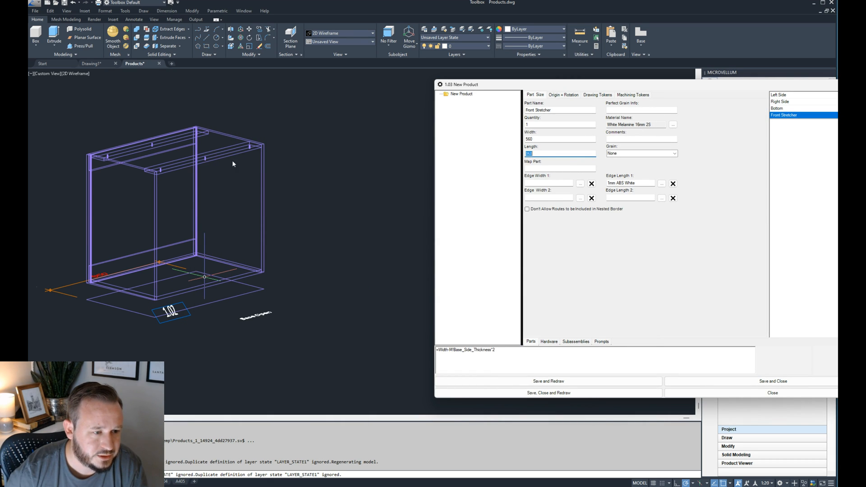
{"action": "left_click_drag", "start_coordinate": [541, 85], "coordinate": [367, 84]}
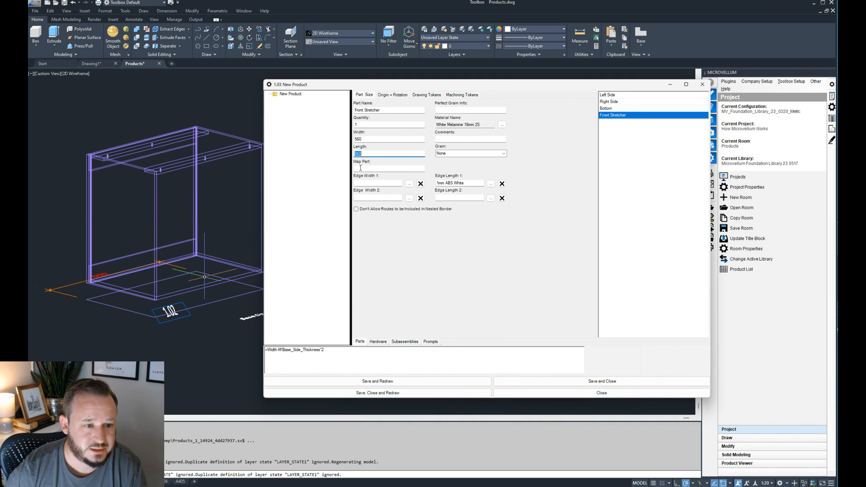
{"action": "left_click", "coordinate": [369, 139]}
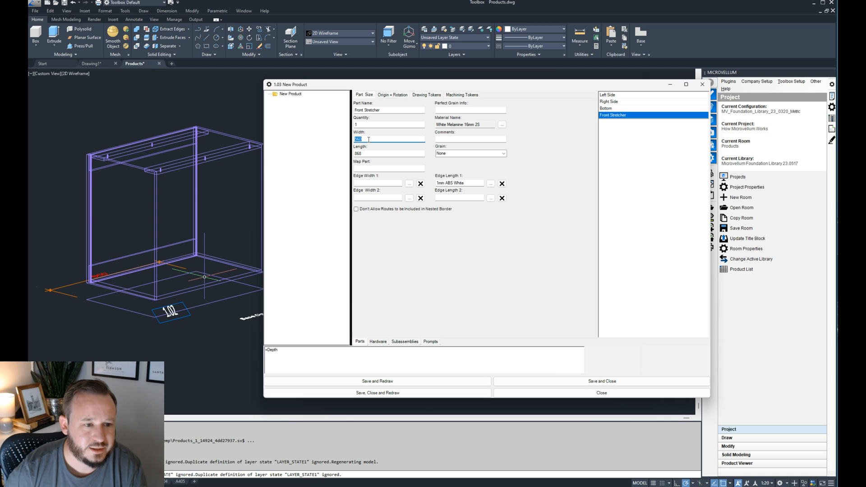
{"action": "double_click", "coordinate": [274, 356]}
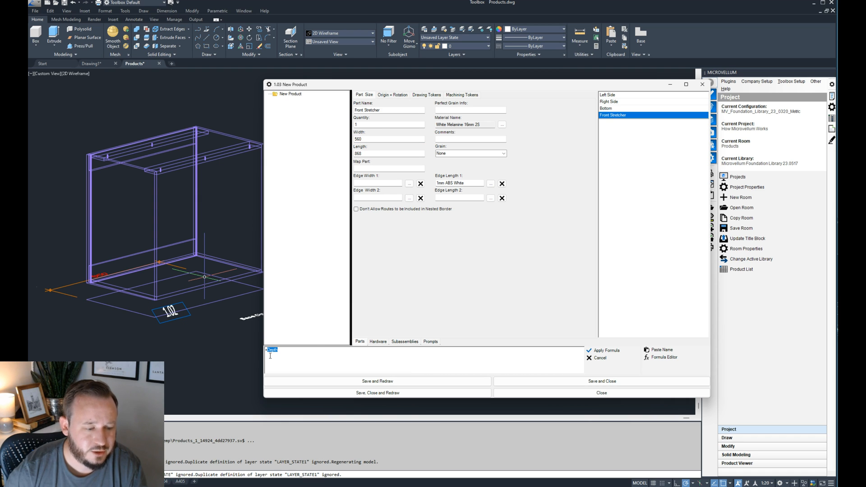
{"action": "type", "text": "=96"}
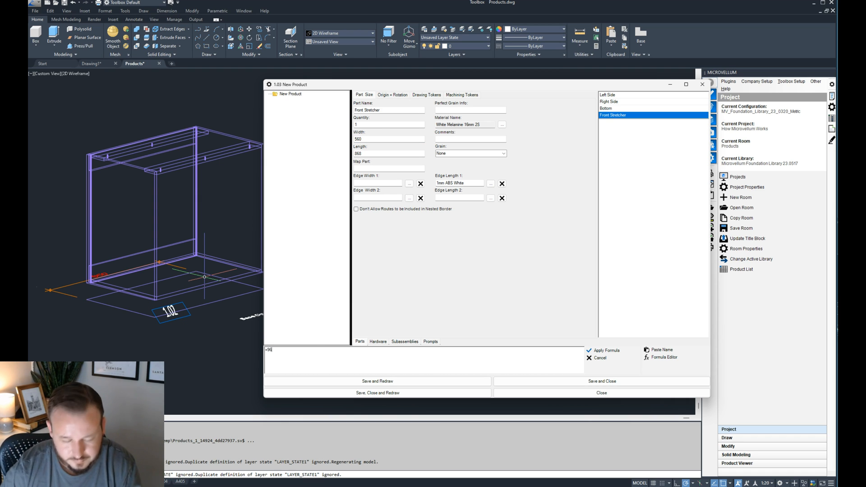
{"action": "left_click", "coordinate": [595, 351]}
- Replace the Front Stretcher's width formula with the global variable Nailer_Width and apply it
{"action": "left_click", "coordinate": [524, 354]}
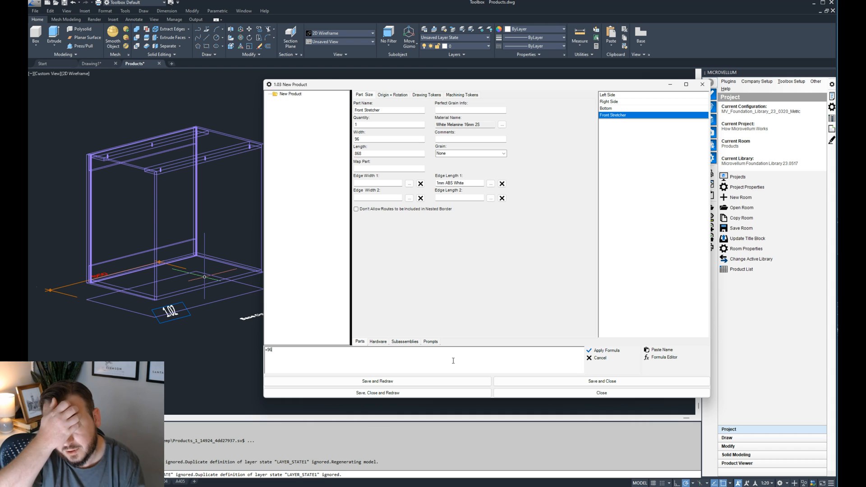
{"action": "key", "text": "BackSpace"}
{"action": "key", "text": "BackSpace"}
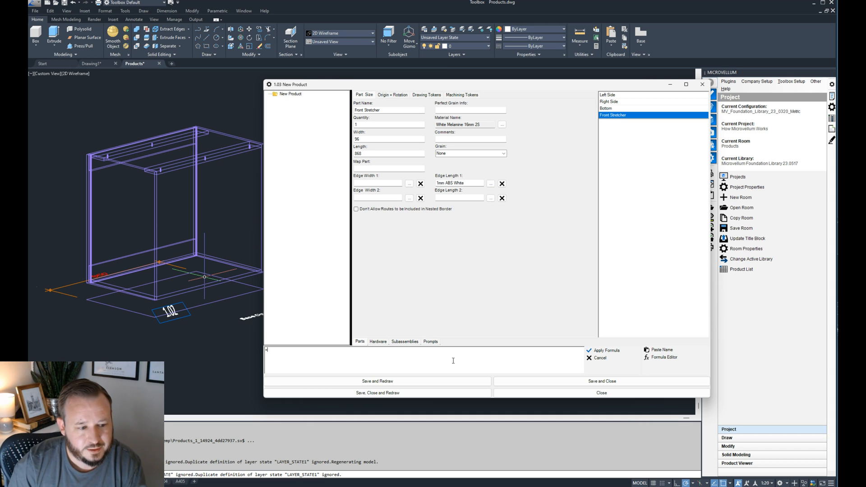
{"action": "left_click", "coordinate": [672, 350]}
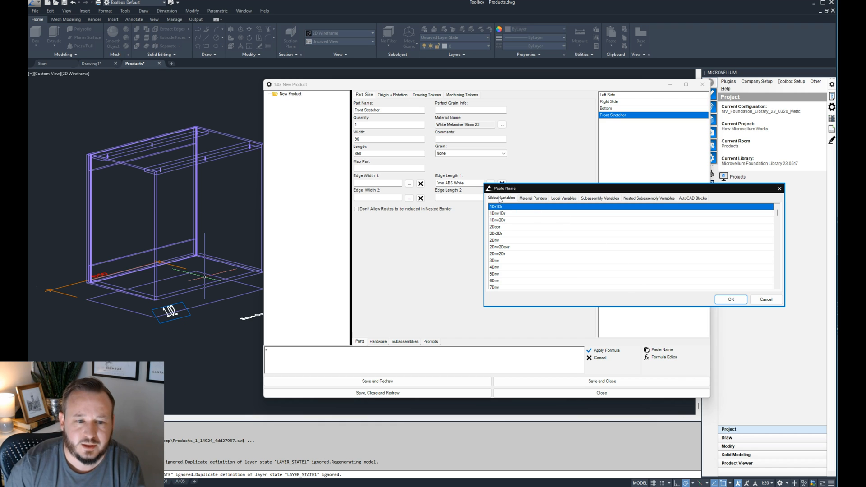
{"action": "left_click", "coordinate": [504, 221]}
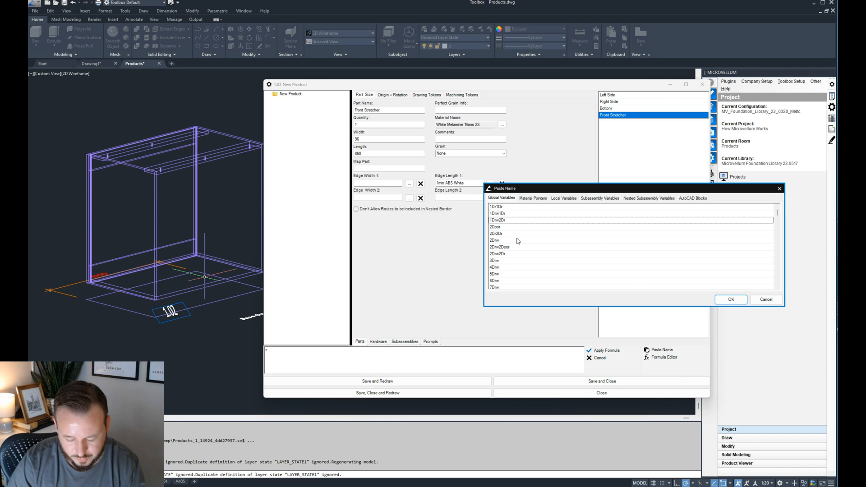
{"action": "type", "text": "st"}
{"action": "scroll", "coordinate": [539, 261], "scroll_direction": "down", "scroll_amount": 10}
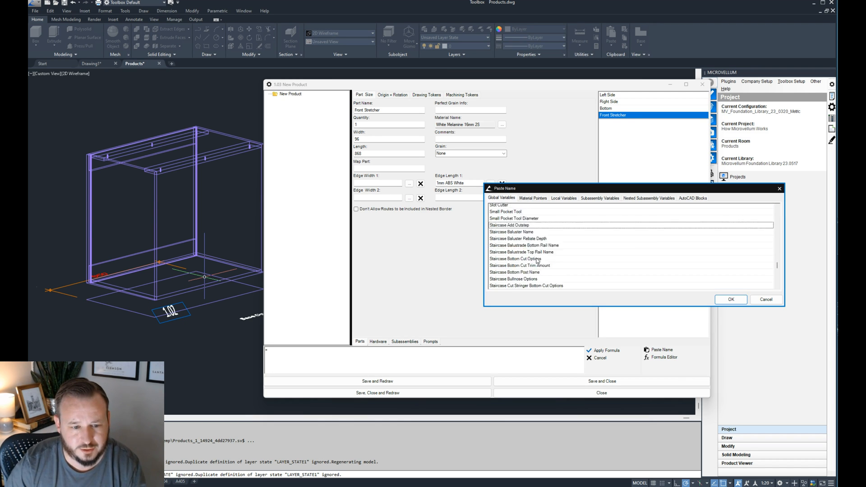
{"action": "scroll", "coordinate": [544, 263], "scroll_direction": "down", "scroll_amount": 8}
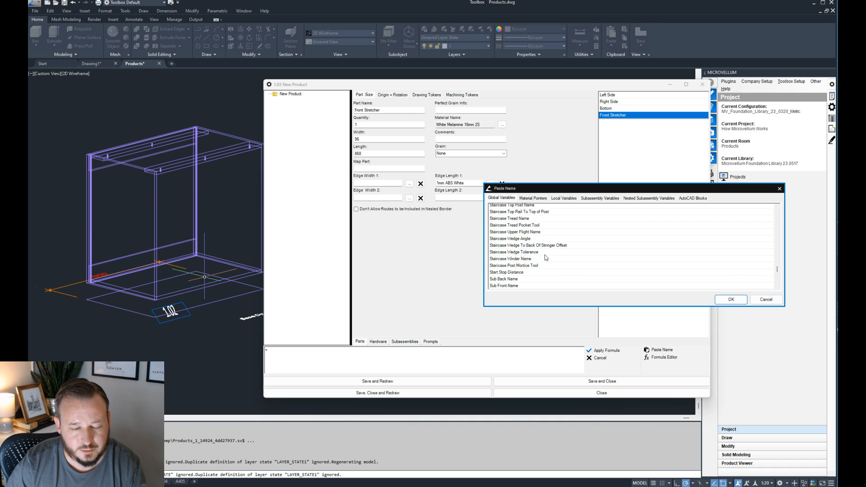
{"action": "type", "text": "n"}
{"action": "double_click", "coordinate": [513, 207]}
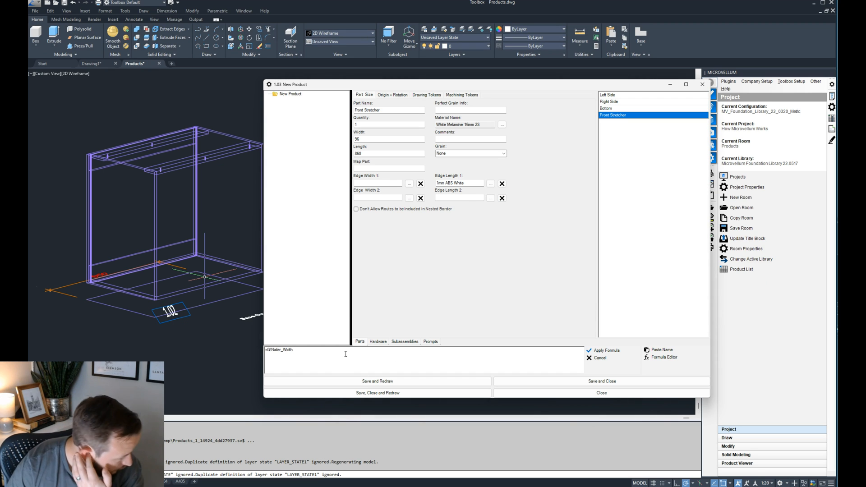
{"action": "double_click", "coordinate": [275, 350]}
{"action": "left_click", "coordinate": [299, 352]}
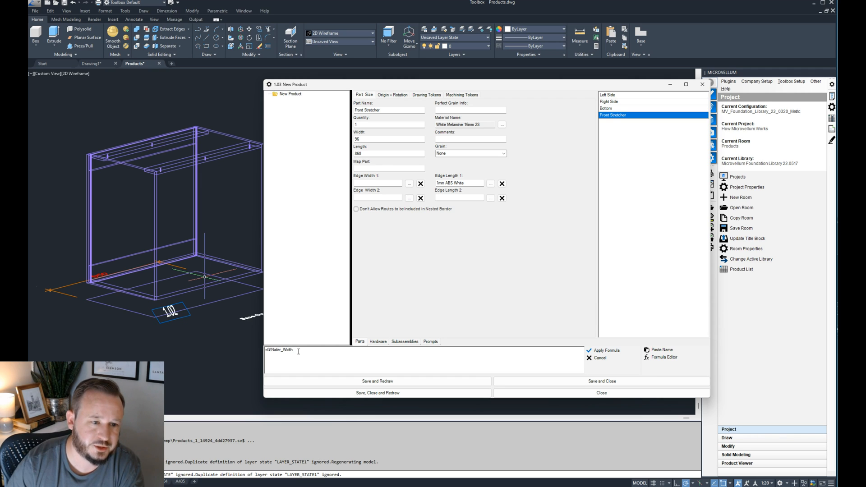
{"action": "left_click", "coordinate": [600, 350]}
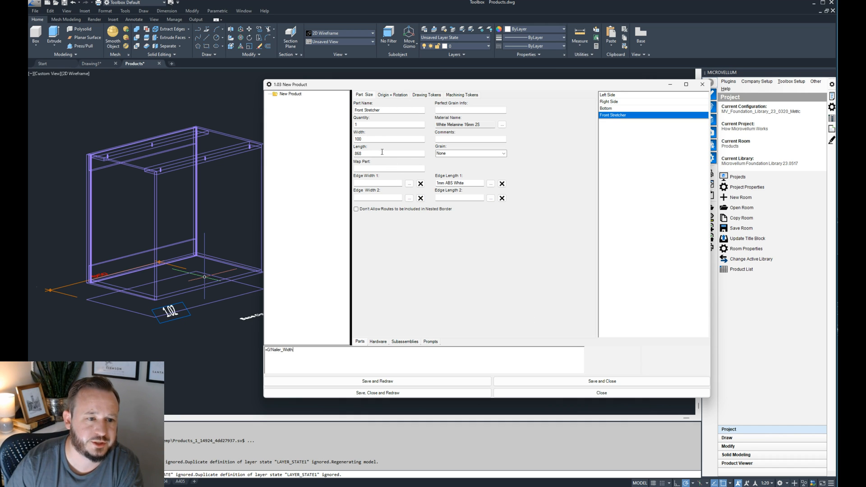
- Set the Front Stretcher's Z origin formula to =height, apply it, then save and redraw the product
{"action": "left_click", "coordinate": [367, 153]}
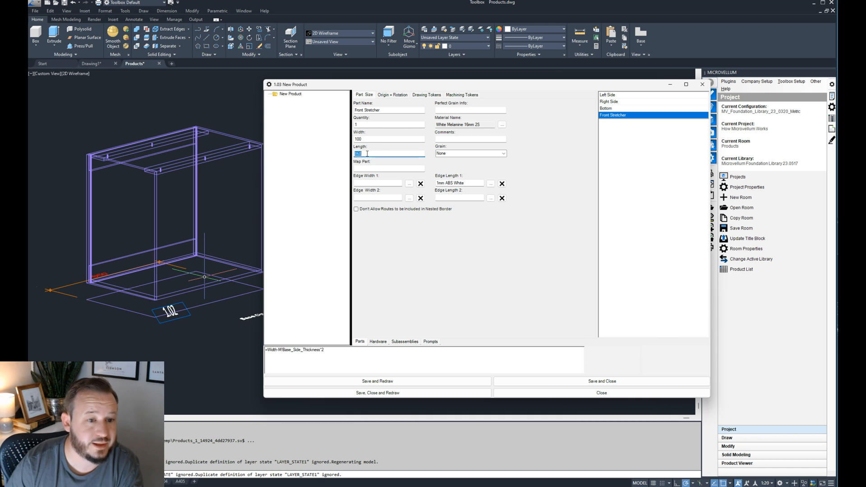
{"action": "left_click", "coordinate": [392, 94]}
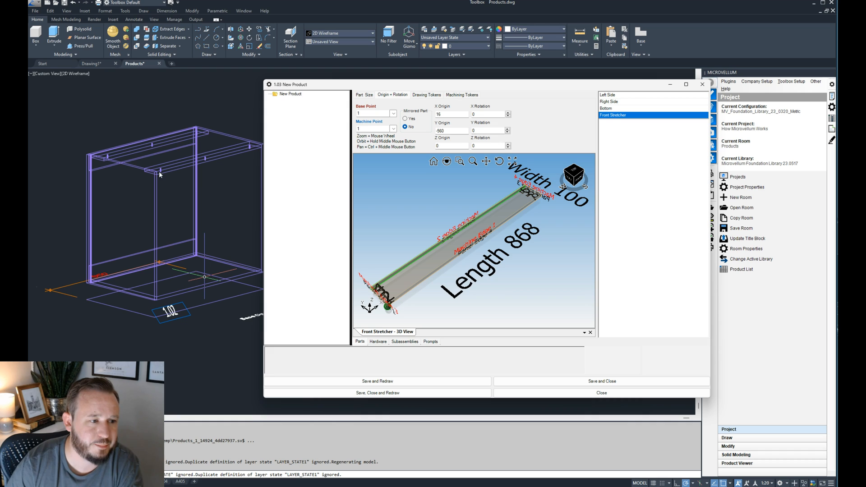
{"action": "left_click", "coordinate": [473, 131]}
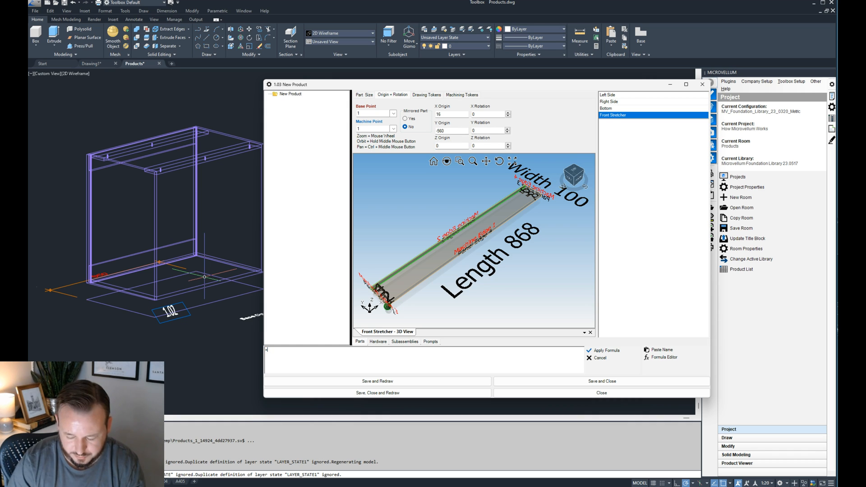
{"action": "type", "text": "=height"}
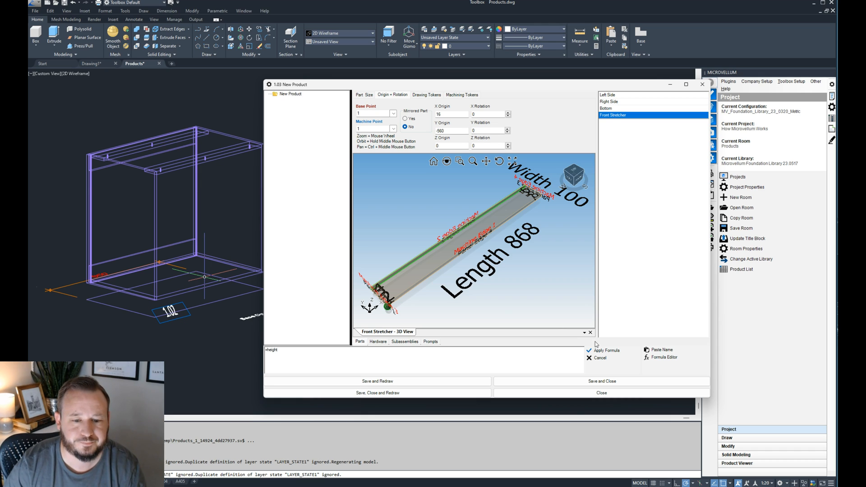
{"action": "left_click", "coordinate": [603, 351]}
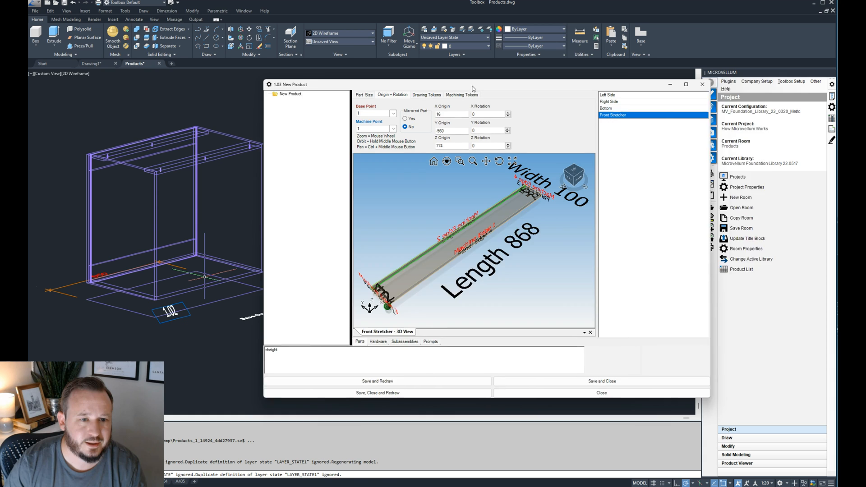
{"action": "left_click_drag", "start_coordinate": [471, 86], "coordinate": [543, 84]}
{"action": "left_click", "coordinate": [480, 374]}
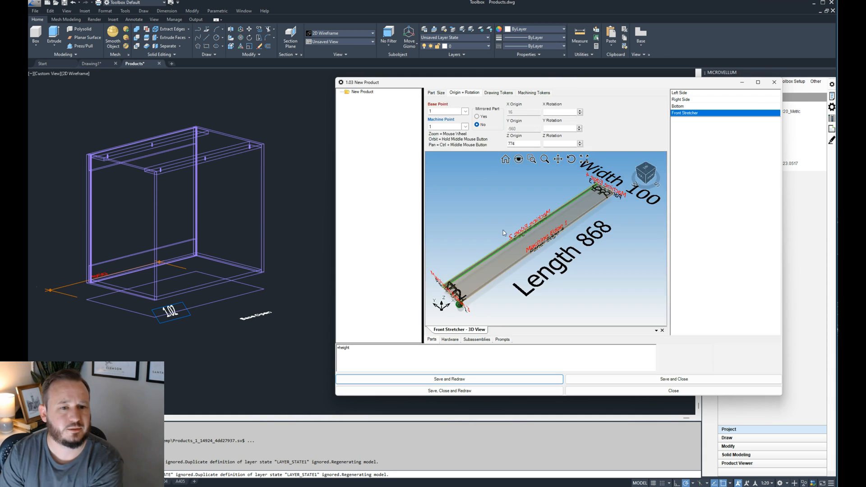
- Check the stretcher against the side panels' top edges, change its base point to 2 and redraw the product
{"action": "left_click_drag", "start_coordinate": [470, 81], "coordinate": [865, 108]}
{"action": "scroll", "coordinate": [550, 136], "scroll_direction": "up", "scroll_amount": 6}
{"action": "scroll", "coordinate": [356, 152], "scroll_direction": "down", "scroll_amount": 6}
{"action": "scroll", "coordinate": [448, 143], "scroll_direction": "up", "scroll_amount": 4}
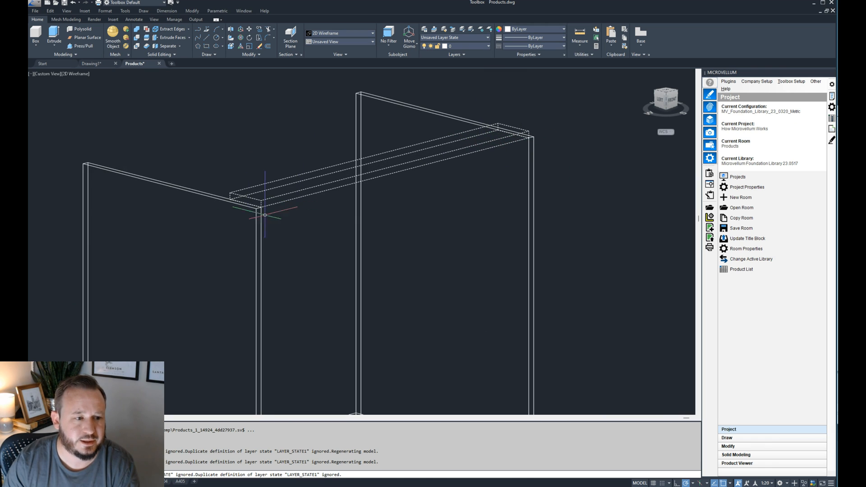
{"action": "scroll", "coordinate": [255, 203], "scroll_direction": "up", "scroll_amount": 2}
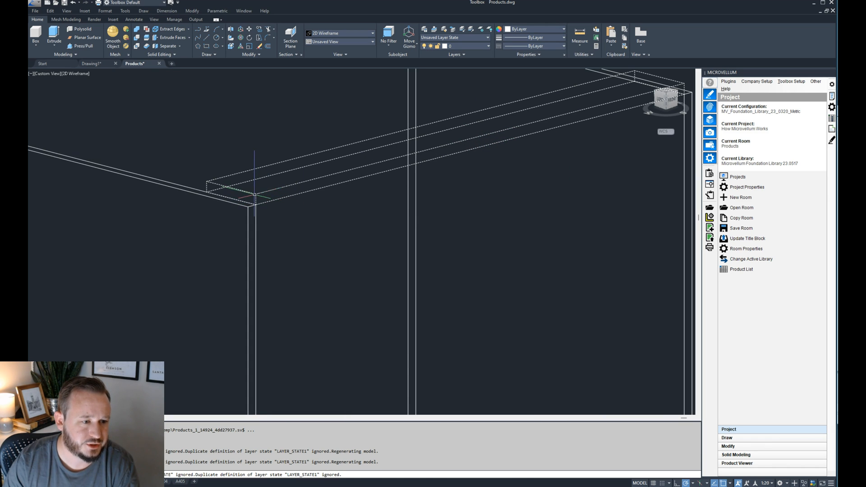
{"action": "left_click_drag", "start_coordinate": [837, 125], "coordinate": [319, 91]}
{"action": "left_click", "coordinate": [325, 118]}
{"action": "left_click", "coordinate": [322, 130]}
{"action": "left_click", "coordinate": [340, 387]}
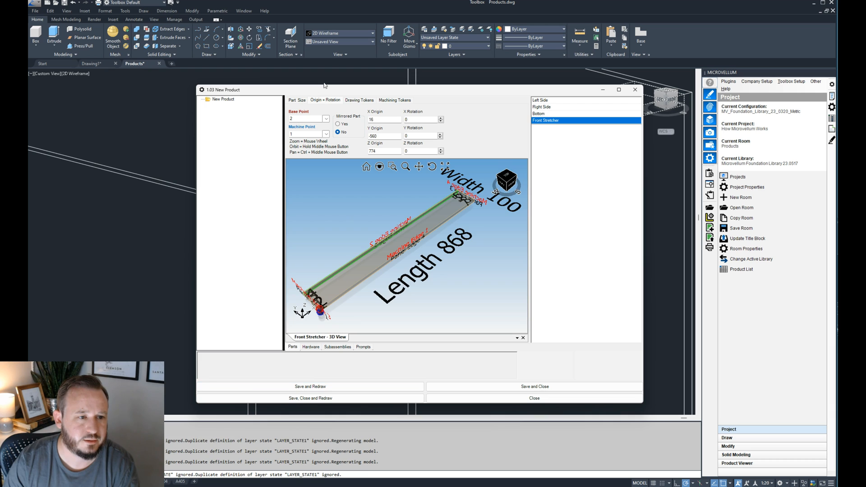
- Examine the redrawn front stretcher of product 1.03 and compare it with the top stretchers of the Base Open cabinet
{"action": "left_click_drag", "start_coordinate": [328, 92], "coordinate": [795, 107]}
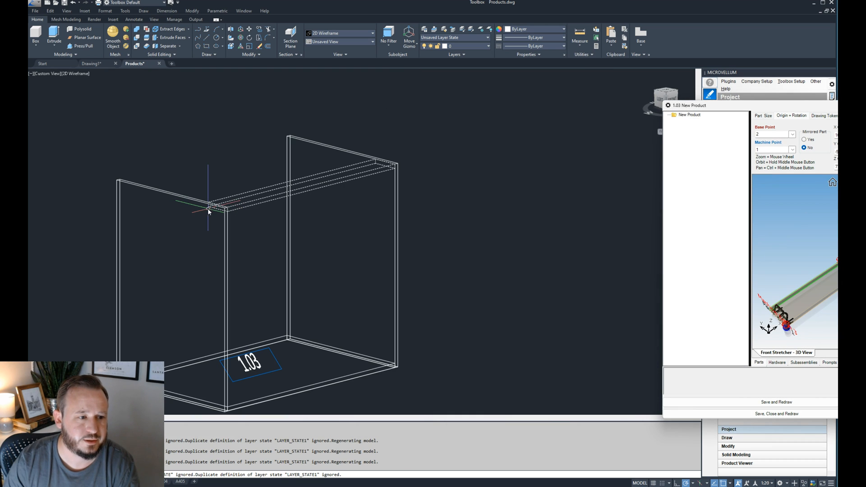
{"action": "left_click", "coordinate": [274, 229]}
{"action": "left_click", "coordinate": [272, 231]}
{"action": "type", "text": "re"}
{"action": "key", "text": "Return"}
{"action": "scroll", "coordinate": [383, 177], "scroll_direction": "down", "scroll_amount": 5}
{"action": "middle_click_drag", "start_coordinate": [267, 209], "coordinate": [344, 208]}
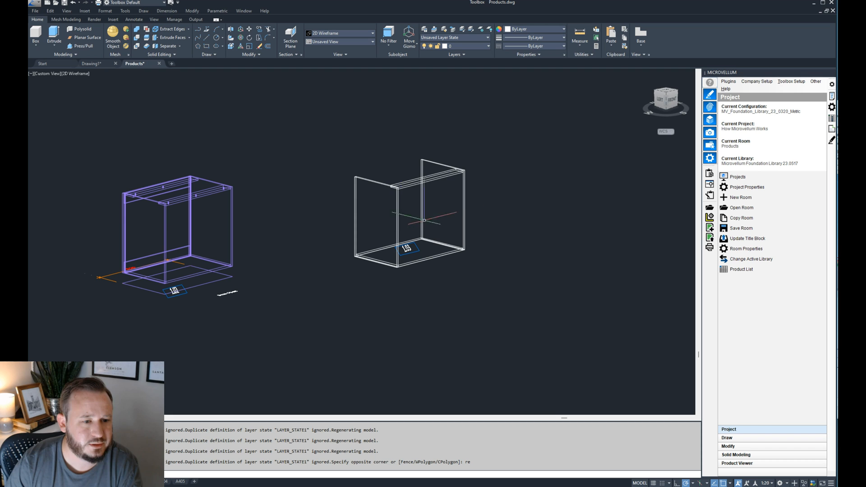
{"action": "scroll", "coordinate": [133, 198], "scroll_direction": "up", "scroll_amount": 5}
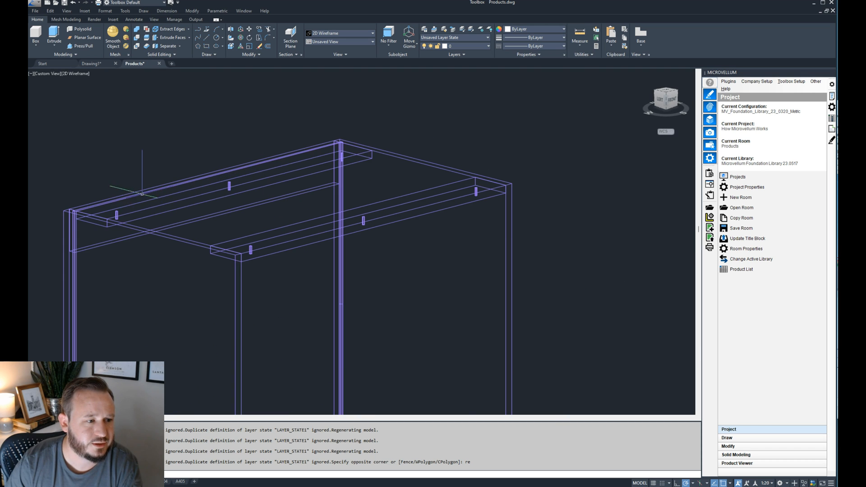
{"action": "scroll", "coordinate": [117, 210], "scroll_direction": "down", "scroll_amount": 2}
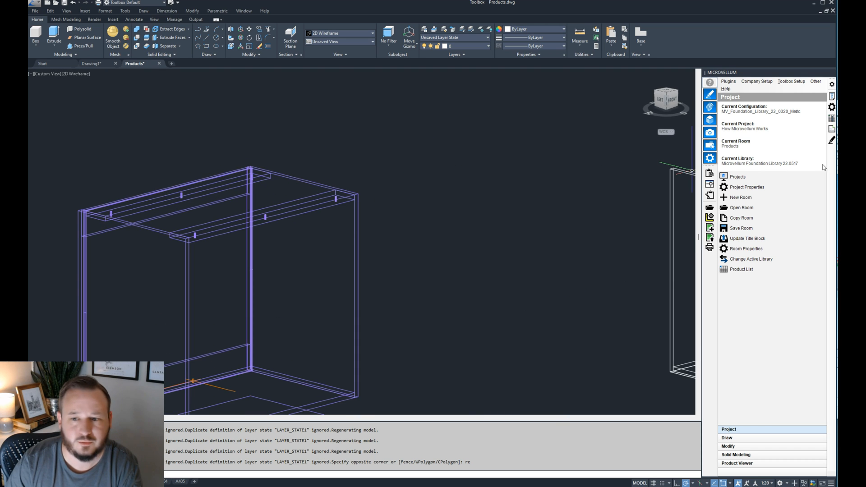
- Copy the Front Stretcher part, rename the copy as Rear Stretcher and check its width and length formulas
{"action": "left_click_drag", "start_coordinate": [837, 109], "coordinate": [461, 115]}
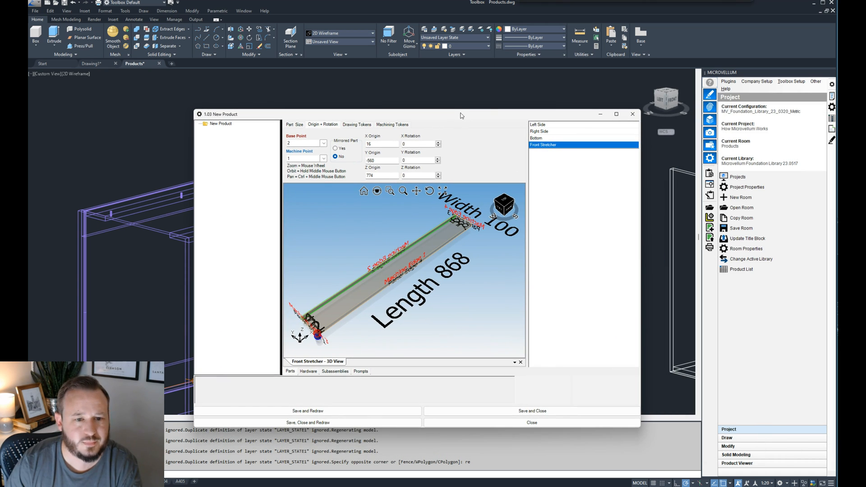
{"action": "right_click", "coordinate": [576, 146]}
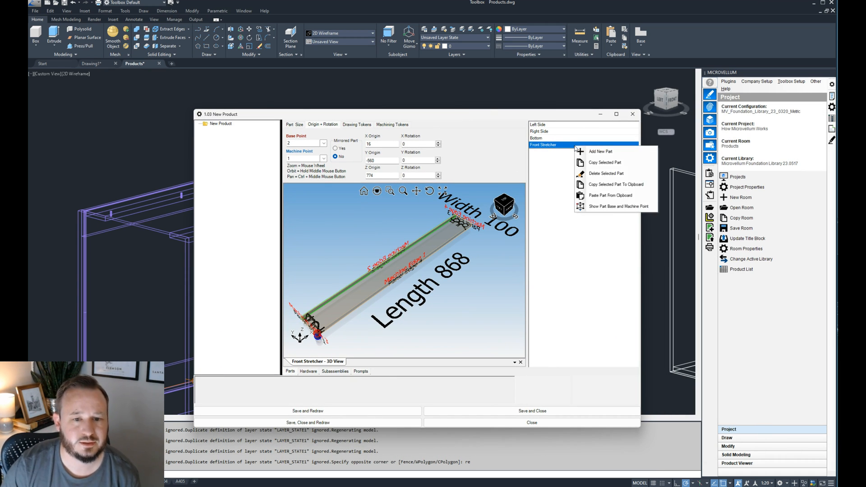
{"action": "left_click", "coordinate": [605, 164]}
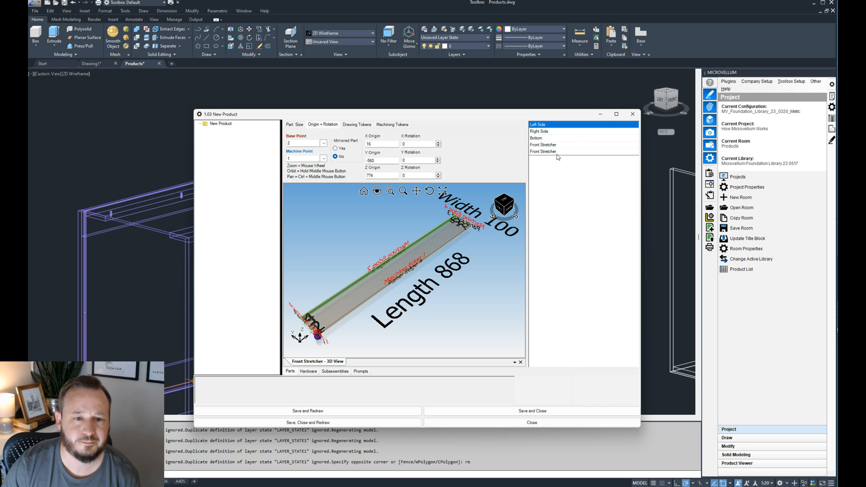
{"action": "left_click", "coordinate": [558, 152]}
{"action": "left_click", "coordinate": [294, 124]}
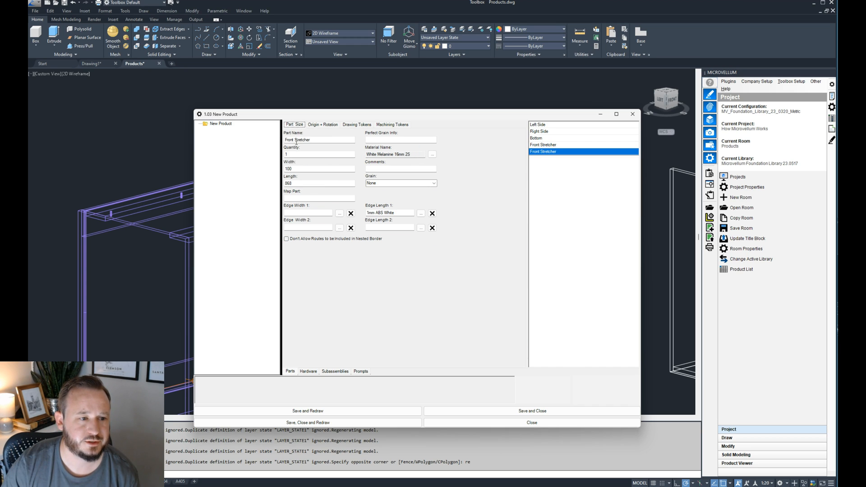
{"action": "double_click", "coordinate": [292, 140]}
{"action": "type", "text": "Rear"}
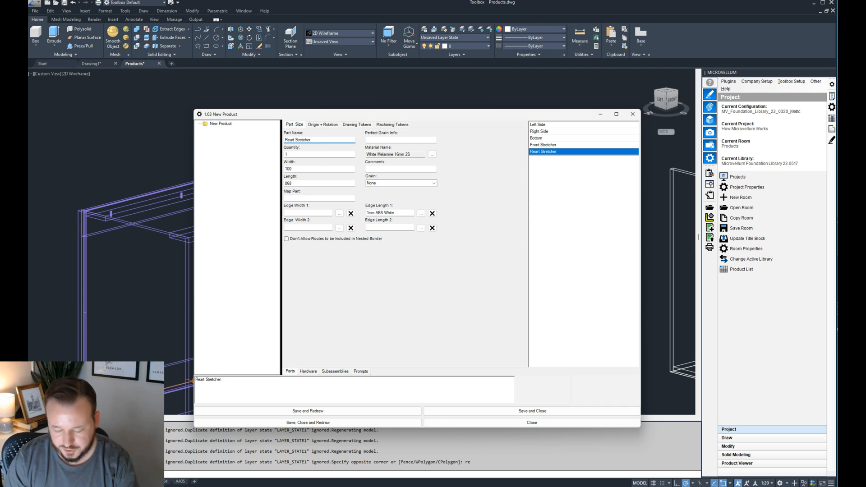
{"action": "double_click", "coordinate": [298, 168]}
{"action": "double_click", "coordinate": [311, 183]}
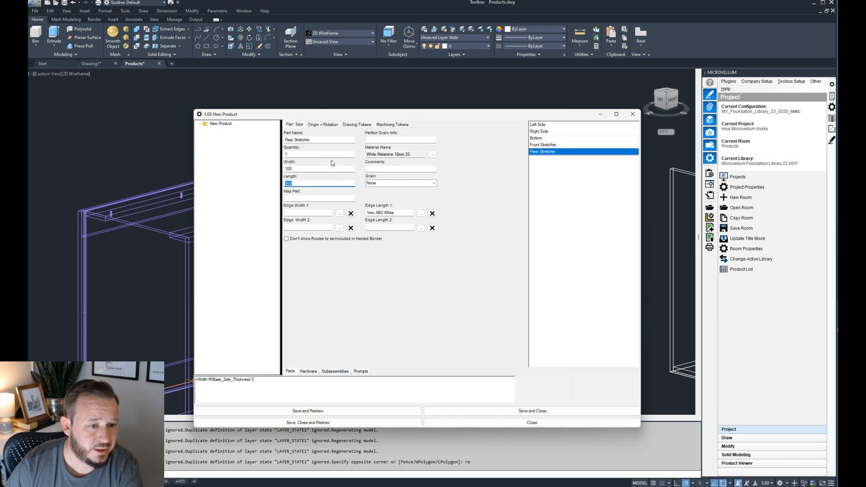
- Review the Rear Stretcher's origin settings and examine how the rear stretcher meets the back corner of the reference cabinet
{"action": "left_click", "coordinate": [318, 126]}
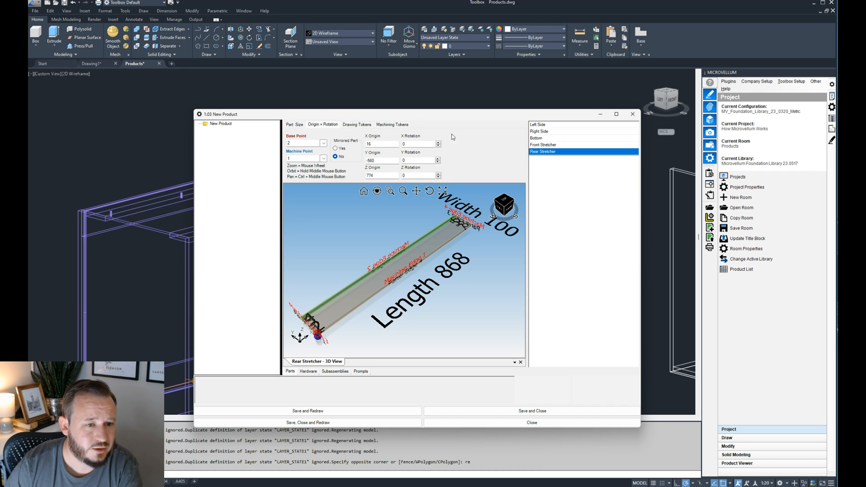
{"action": "left_click_drag", "start_coordinate": [449, 116], "coordinate": [672, 116]}
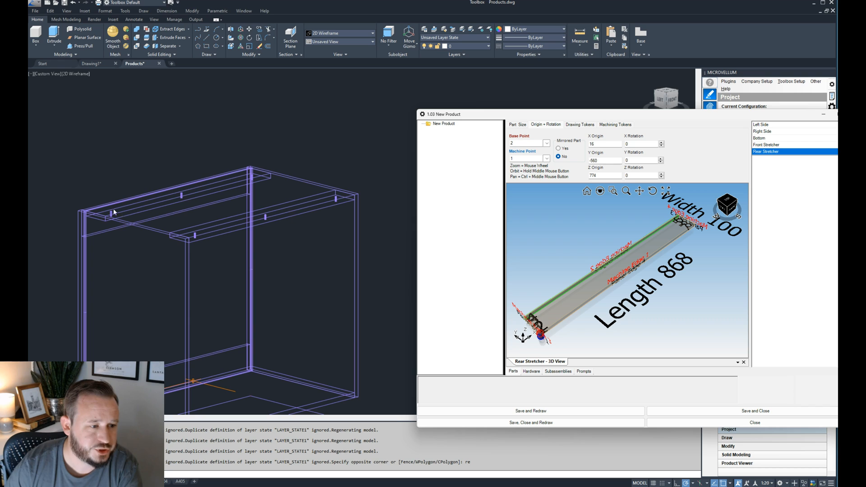
{"action": "scroll", "coordinate": [67, 227], "scroll_direction": "down", "scroll_amount": 5}
{"action": "scroll", "coordinate": [267, 217], "scroll_direction": "up", "scroll_amount": 3}
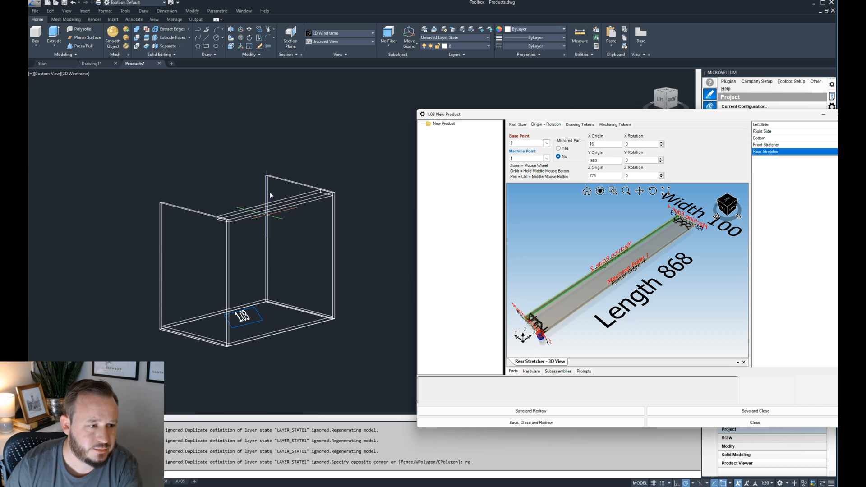
{"action": "scroll", "coordinate": [268, 195], "scroll_direction": "down", "scroll_amount": 3}
{"action": "scroll", "coordinate": [184, 225], "scroll_direction": "up", "scroll_amount": 6}
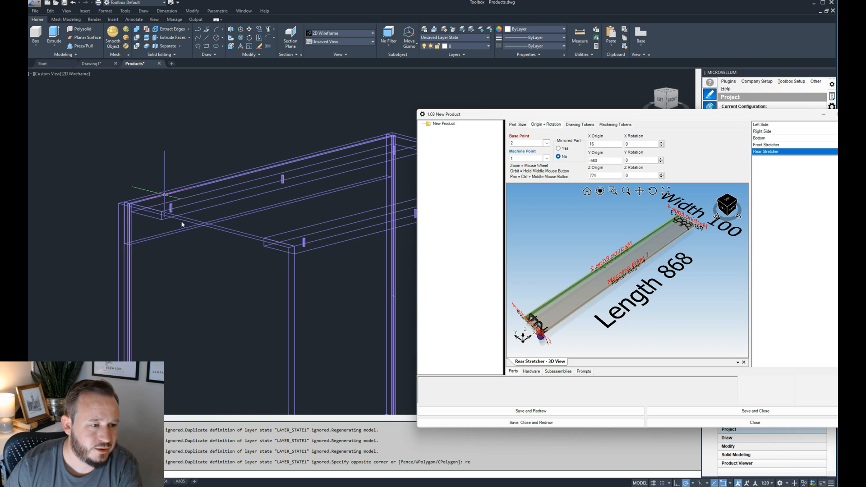
{"action": "scroll", "coordinate": [126, 204], "scroll_direction": "up", "scroll_amount": 2}
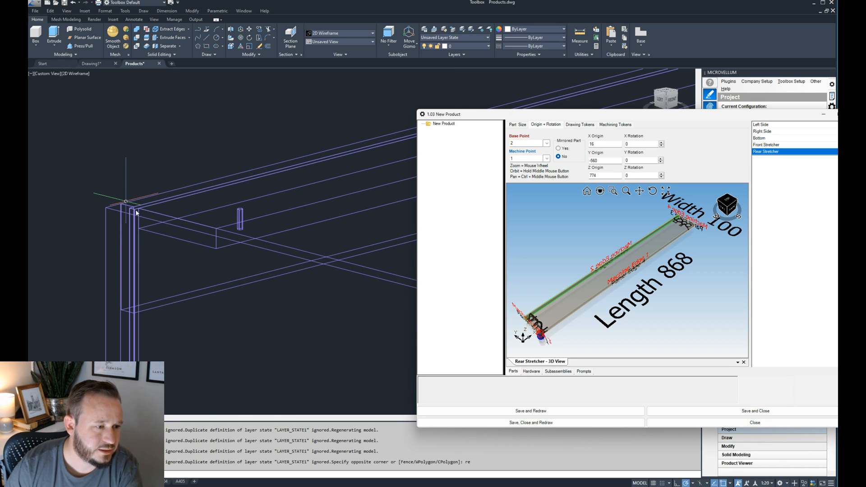
- Set the Rear Stretcher's Y origin formula to 0 and apply it
{"action": "left_click_drag", "start_coordinate": [604, 119], "coordinate": [485, 120]}
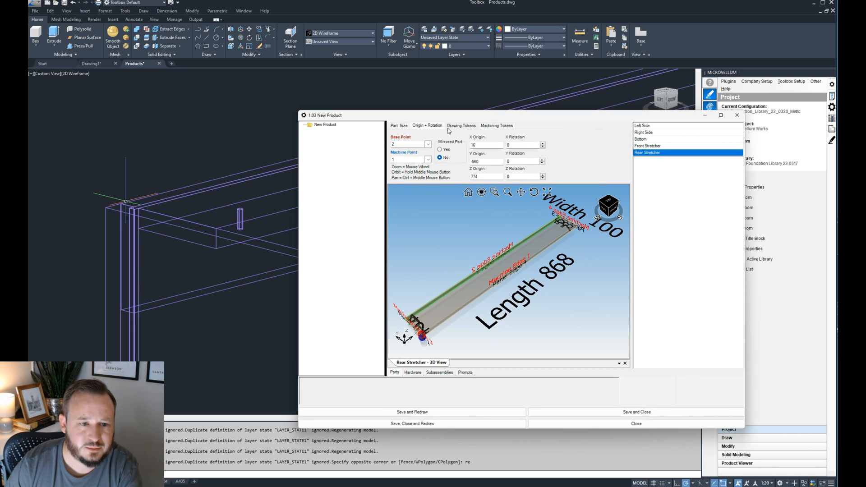
{"action": "double_click", "coordinate": [484, 163]}
{"action": "left_click", "coordinate": [336, 390]}
{"action": "key", "text": "ctrl+a"}
{"action": "type", "text": "0"}
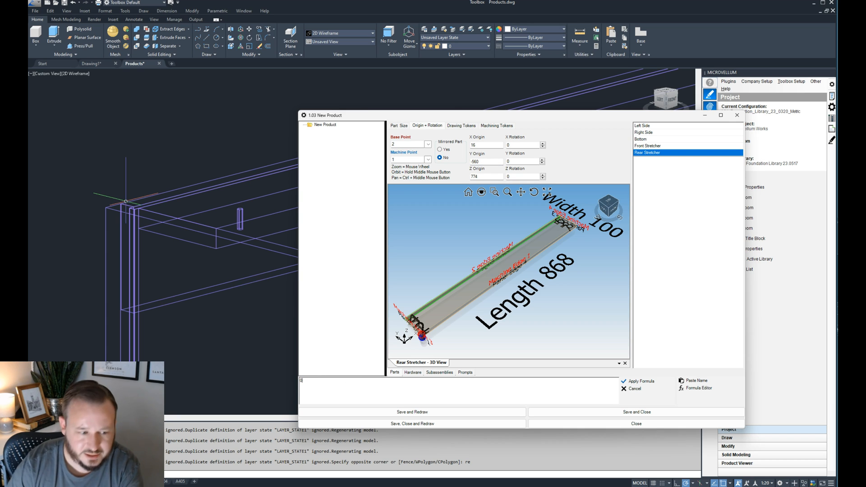
{"action": "left_click", "coordinate": [637, 382]}
- Check the cabinets in the drawing, then save and redraw product 1.03
{"action": "left_click_drag", "start_coordinate": [527, 117], "coordinate": [737, 122]}
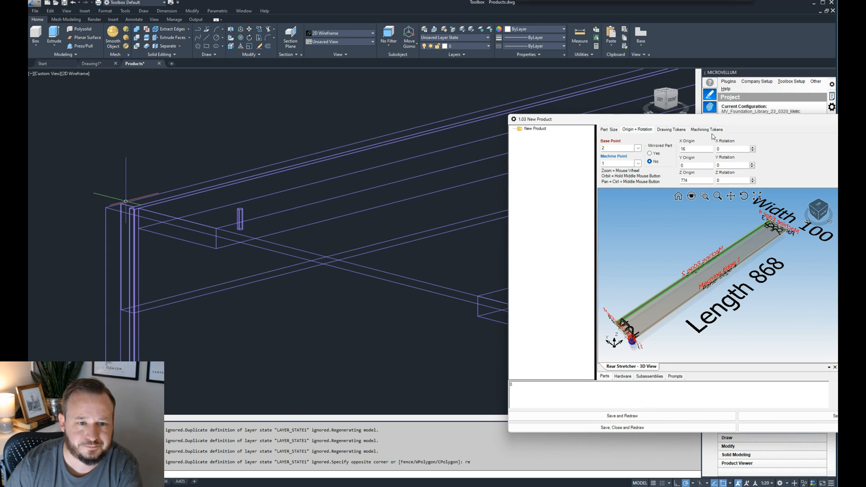
{"action": "scroll", "coordinate": [312, 216], "scroll_direction": "down", "scroll_amount": 6}
{"action": "left_click", "coordinate": [297, 218]}
{"action": "scroll", "coordinate": [167, 245], "scroll_direction": "down", "scroll_amount": 3}
{"action": "scroll", "coordinate": [390, 232], "scroll_direction": "up", "scroll_amount": 6}
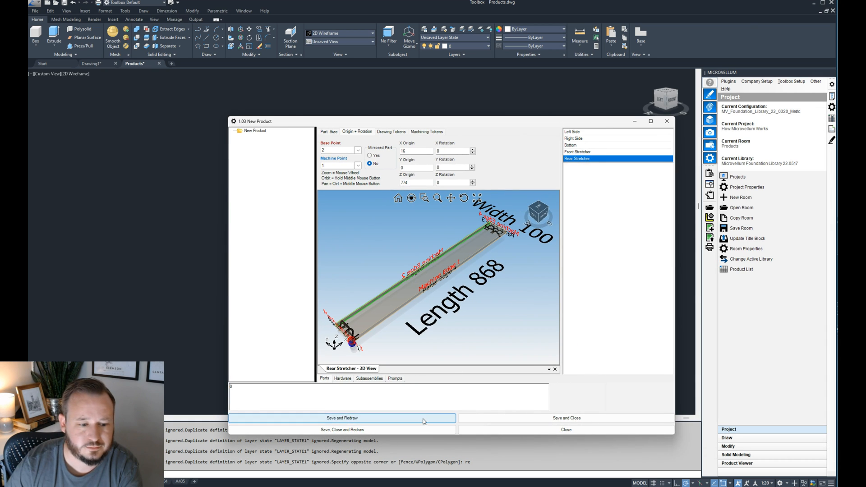
{"action": "left_click", "coordinate": [424, 420]}
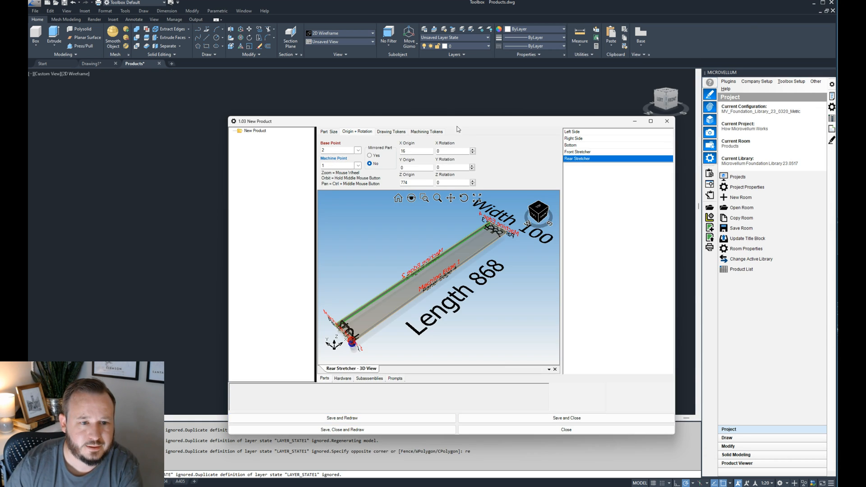
- Compare the redrawn rear stretcher's position at the side panel's back corner with its base point in the part's 3D preview
{"action": "scroll", "coordinate": [288, 194], "scroll_direction": "up", "scroll_amount": 3}
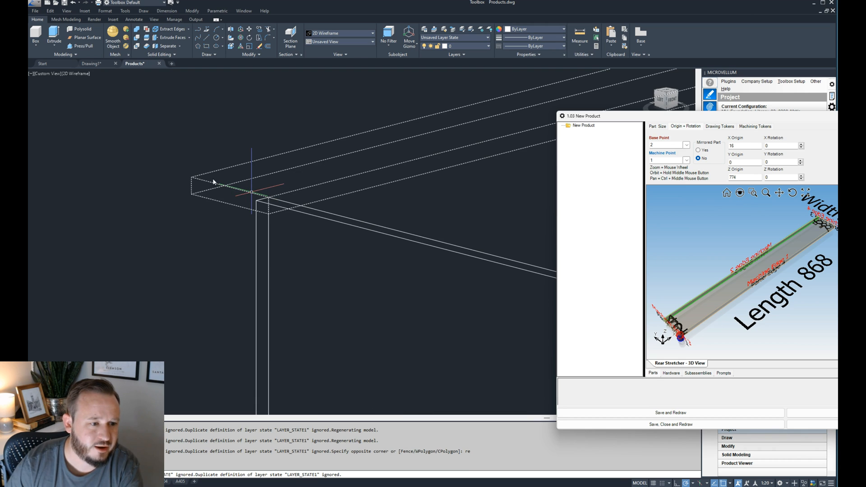
{"action": "scroll", "coordinate": [253, 199], "scroll_direction": "down", "scroll_amount": 3}
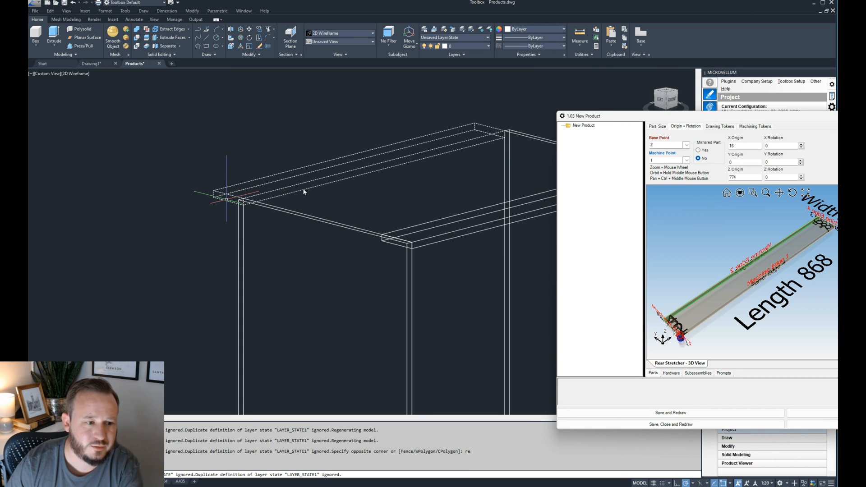
{"action": "left_click_drag", "start_coordinate": [681, 118], "coordinate": [370, 114]}
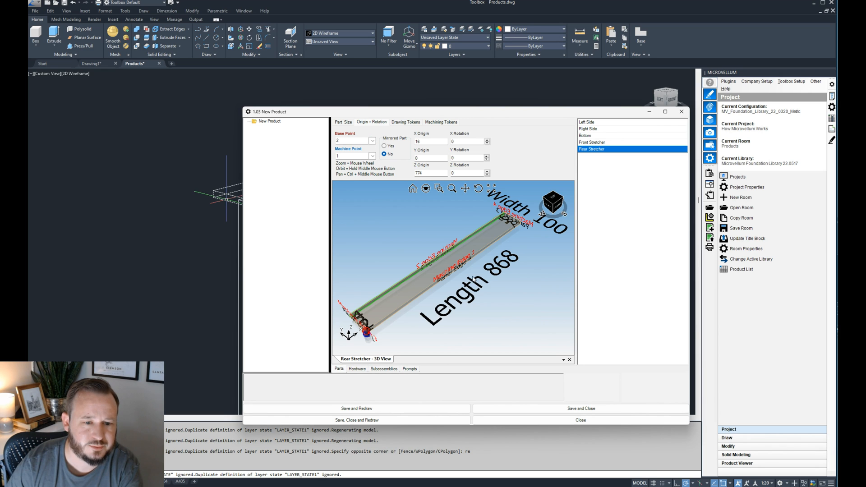
{"action": "scroll", "coordinate": [381, 321], "scroll_direction": "up", "scroll_amount": 5}
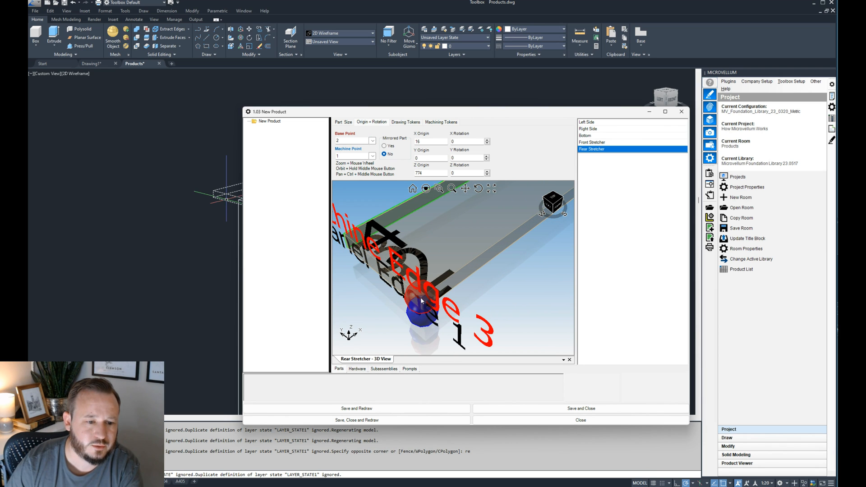
{"action": "left_click_drag", "start_coordinate": [387, 116], "coordinate": [579, 119]}
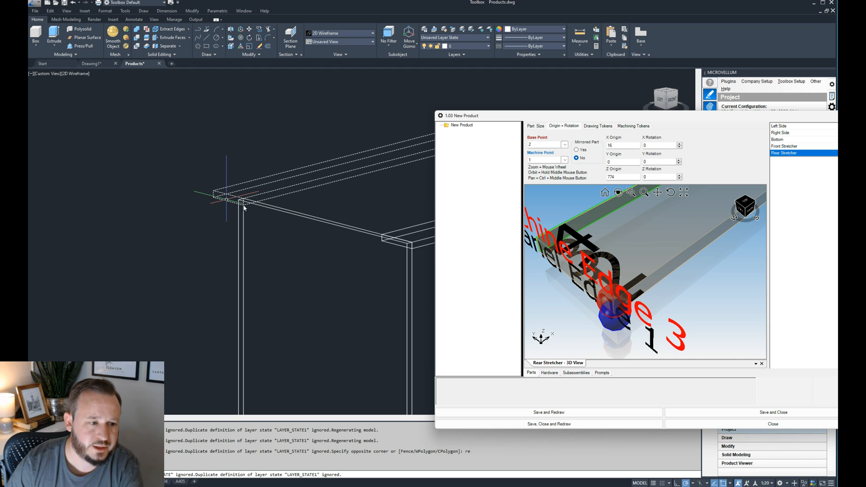
{"action": "left_click_drag", "start_coordinate": [640, 116], "coordinate": [464, 111]}
{"action": "scroll", "coordinate": [445, 280], "scroll_direction": "up", "scroll_amount": 2}
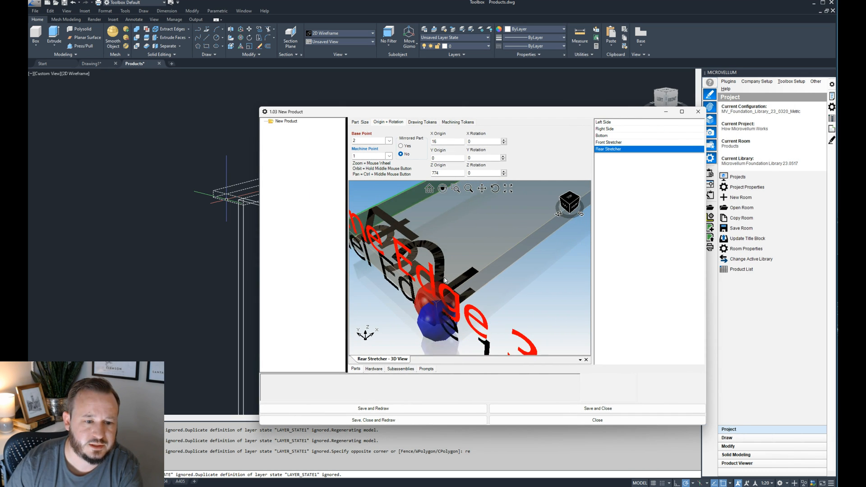
{"action": "scroll", "coordinate": [445, 279], "scroll_direction": "down", "scroll_amount": 2}
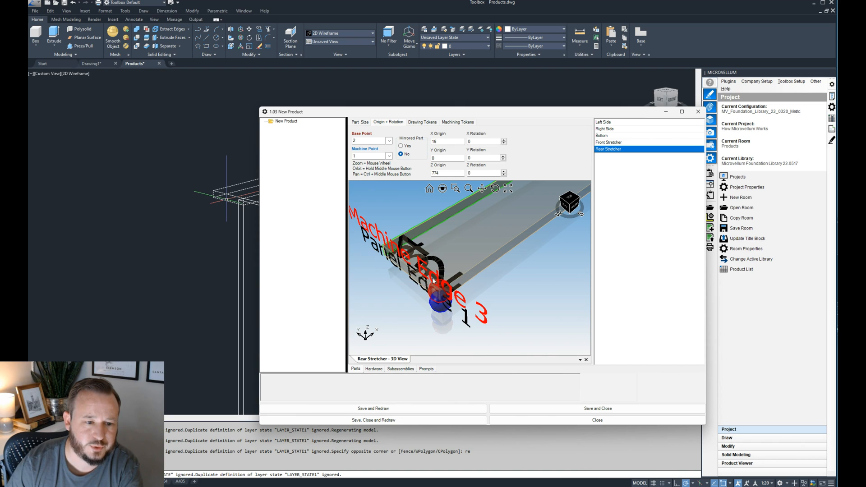
- Change the Rear Stretcher's base point to 4, save and redraw the product, and check the stretcher against the side panels
{"action": "left_click", "coordinate": [389, 141]}
{"action": "left_click", "coordinate": [389, 161]}
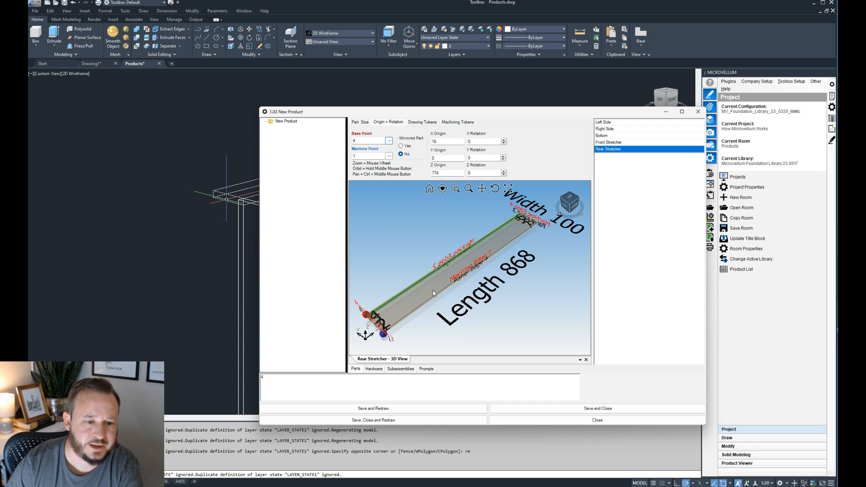
{"action": "scroll", "coordinate": [360, 319], "scroll_direction": "up", "scroll_amount": 3}
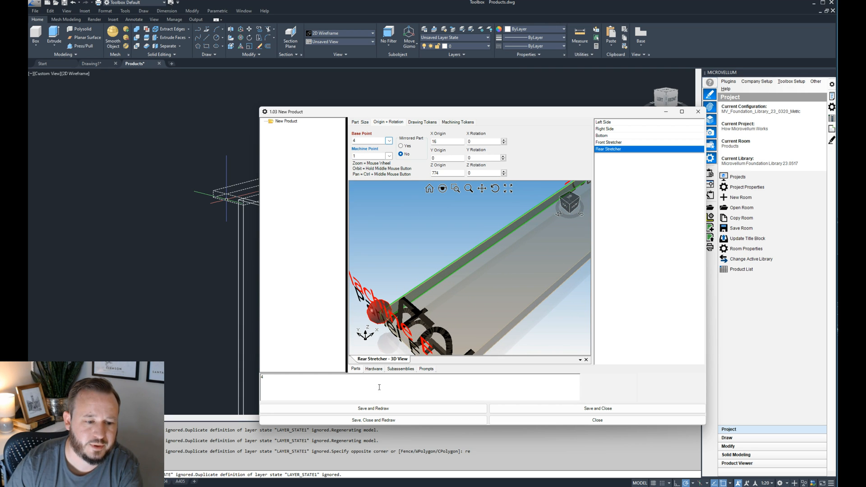
{"action": "left_click", "coordinate": [383, 409]}
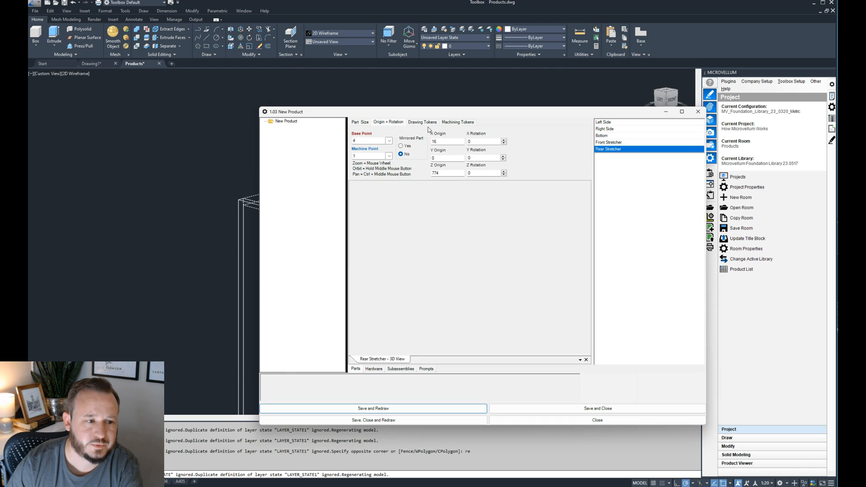
{"action": "left_click_drag", "start_coordinate": [426, 111], "coordinate": [793, 121]}
{"action": "scroll", "coordinate": [246, 206], "scroll_direction": "up", "scroll_amount": 3}
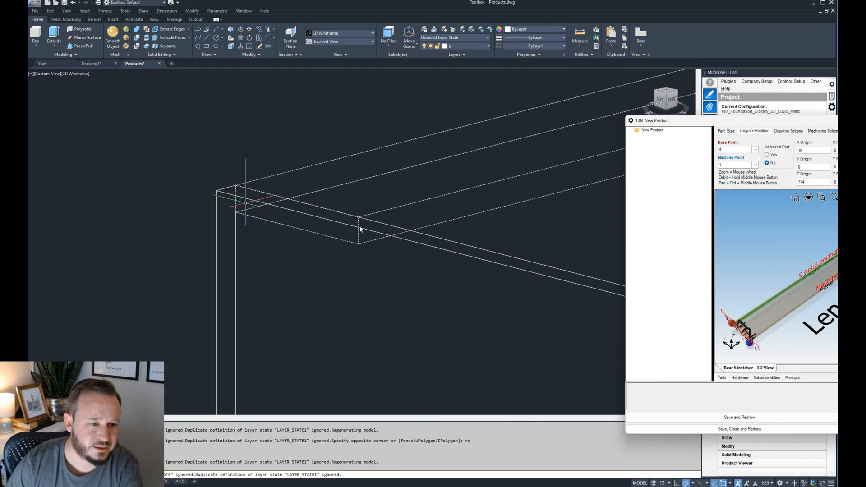
{"action": "scroll", "coordinate": [276, 217], "scroll_direction": "down", "scroll_amount": 5}
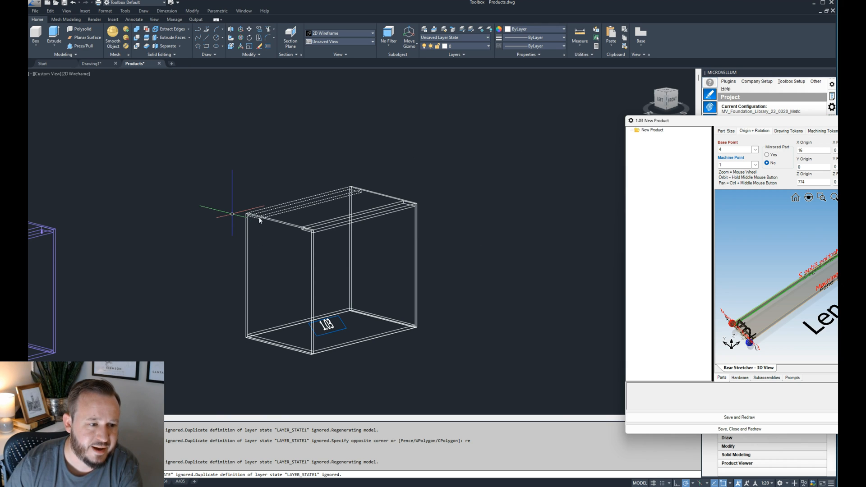
{"action": "scroll", "coordinate": [260, 226], "scroll_direction": "up", "scroll_amount": 5}
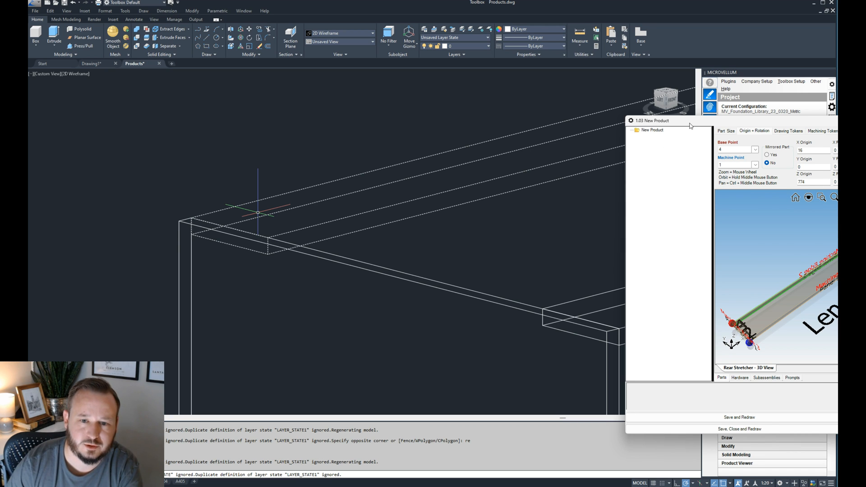
- Copy the Rear Stretcher part, rename the copy as Top Nailer and check its width and length formulas
{"action": "left_click_drag", "start_coordinate": [691, 121], "coordinate": [265, 95]}
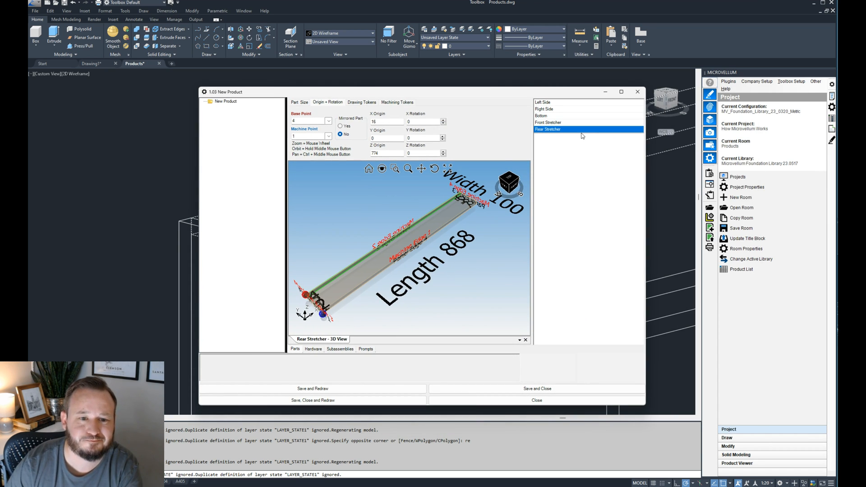
{"action": "right_click", "coordinate": [564, 131]}
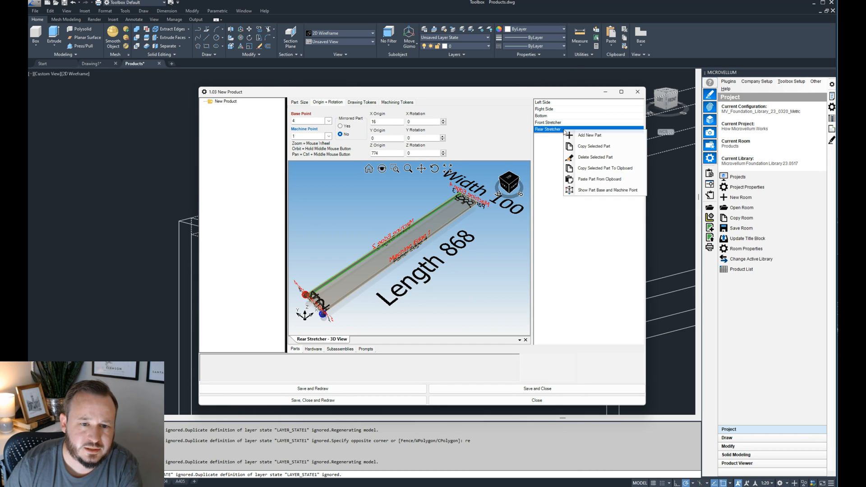
{"action": "left_click", "coordinate": [599, 149]}
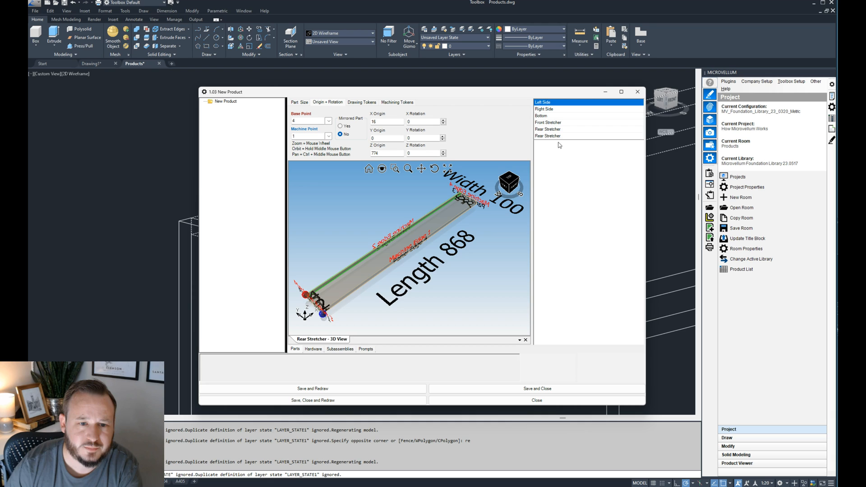
{"action": "left_click", "coordinate": [558, 137]}
{"action": "left_click", "coordinate": [299, 102]}
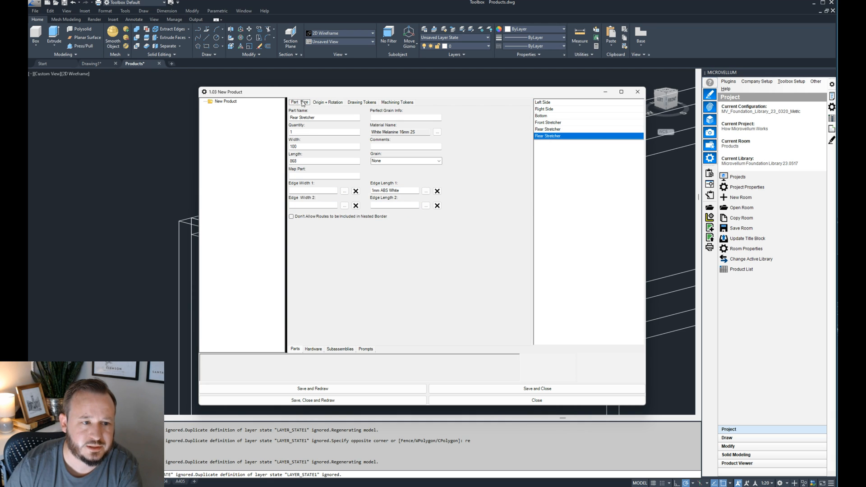
{"action": "type", "text": "To"}
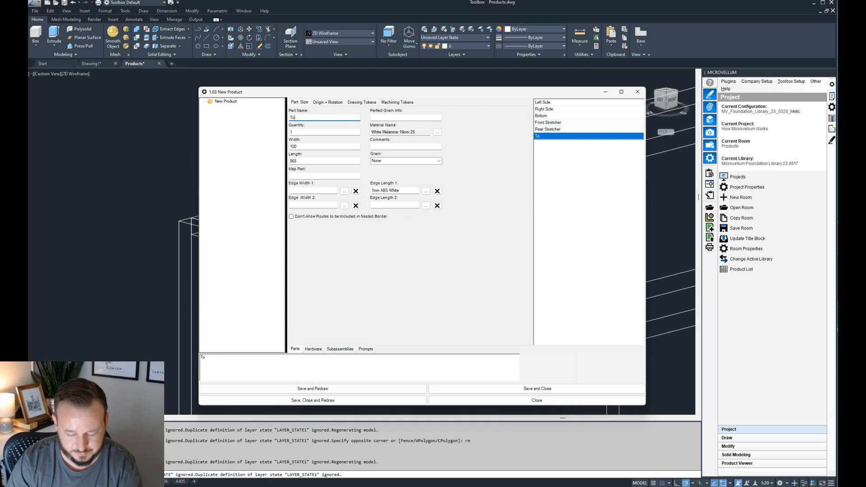
{"action": "type", "text": "p Nailer"}
{"action": "left_click", "coordinate": [318, 147]}
{"action": "key", "text": "Tab"}
- Set the Top Nailer's X rotation to 90, then save and redraw the product
{"action": "left_click_drag", "start_coordinate": [328, 94], "coordinate": [628, 76]}
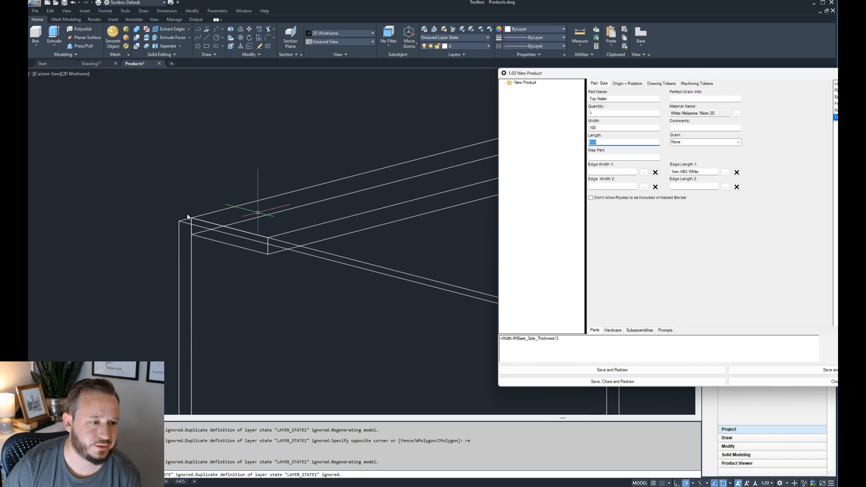
{"action": "left_click_drag", "start_coordinate": [627, 74], "coordinate": [505, 96]}
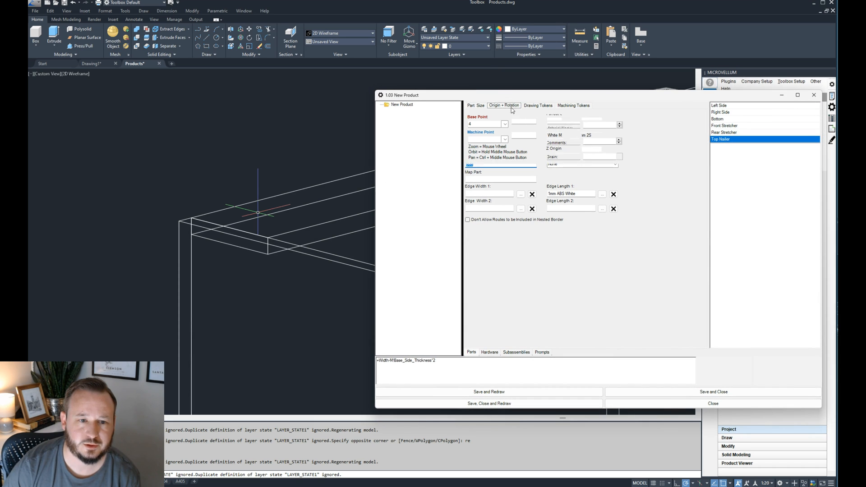
{"action": "left_click", "coordinate": [510, 106]}
{"action": "left_click_drag", "start_coordinate": [578, 97], "coordinate": [480, 97]}
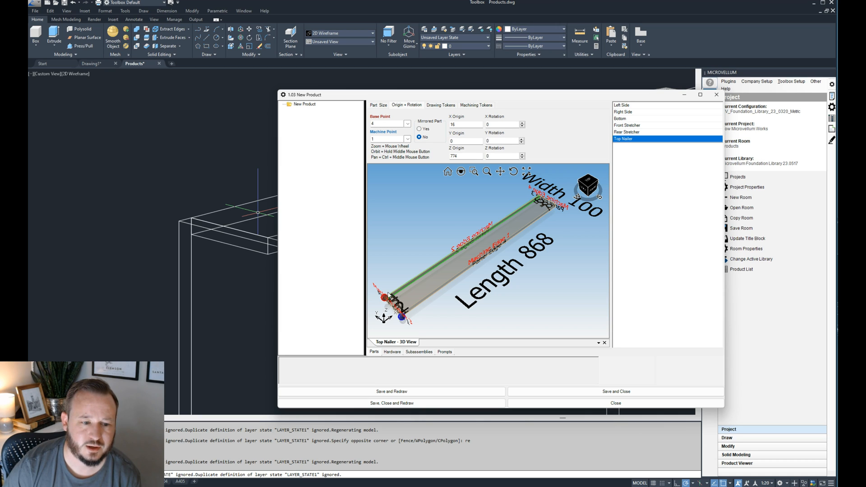
{"action": "left_click", "coordinate": [501, 124]}
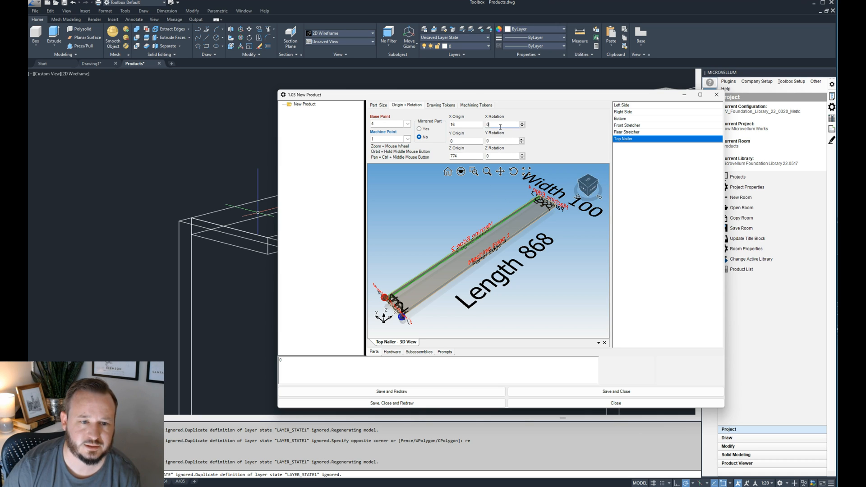
{"action": "type", "text": "90"}
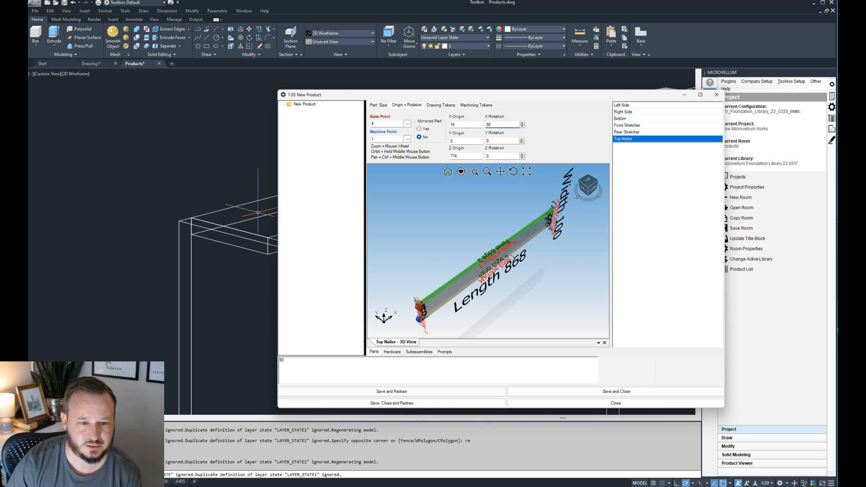
{"action": "left_click_drag", "start_coordinate": [509, 97], "coordinate": [669, 79]}
{"action": "left_click", "coordinate": [560, 371]}
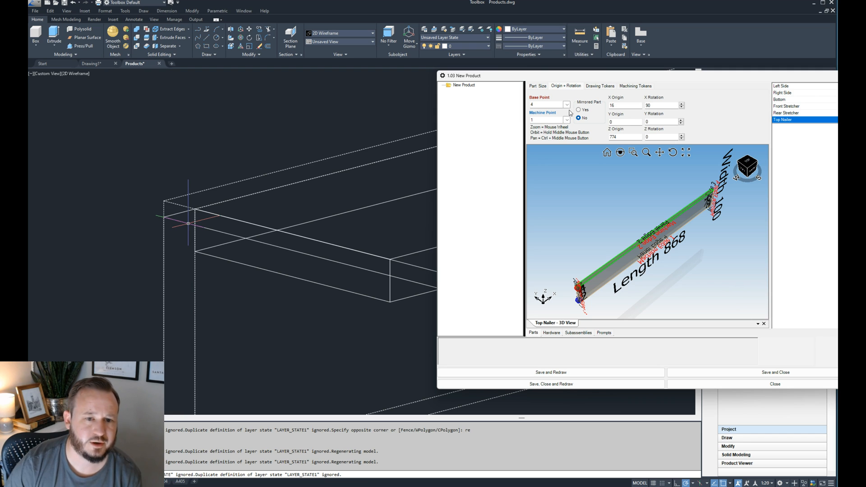
- Inspect the Top Nailer's corner points in its 3D preview and change its base point to 3
{"action": "left_click_drag", "start_coordinate": [571, 76], "coordinate": [314, 87]}
{"action": "left_click", "coordinate": [309, 114]}
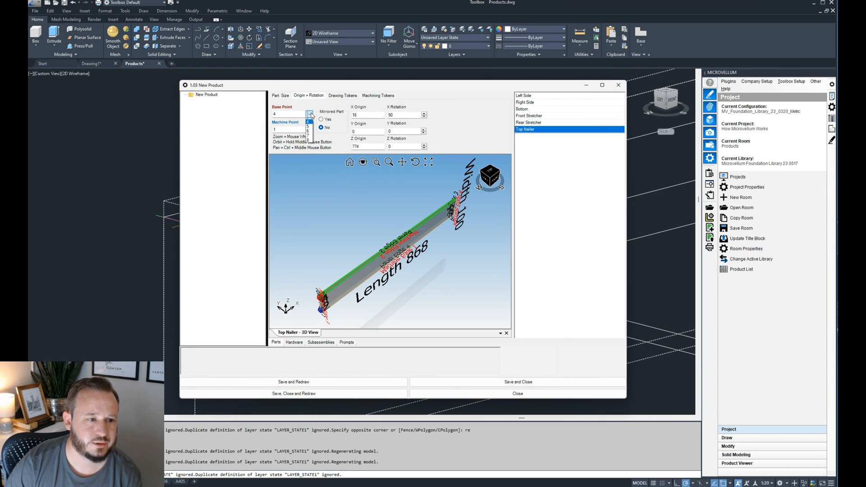
{"action": "left_click", "coordinate": [341, 86]}
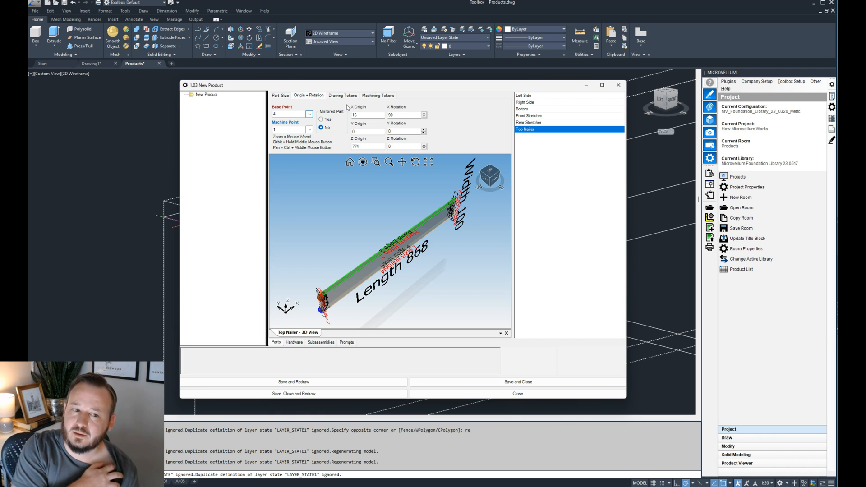
{"action": "scroll", "coordinate": [315, 305], "scroll_direction": "up", "scroll_amount": 4}
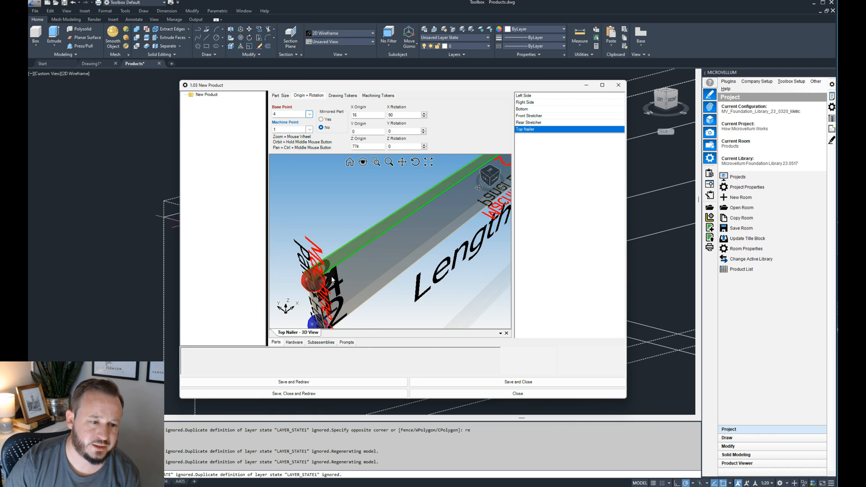
{"action": "scroll", "coordinate": [332, 279], "scroll_direction": "down", "scroll_amount": 1}
{"action": "scroll", "coordinate": [339, 315], "scroll_direction": "up", "scroll_amount": 2}
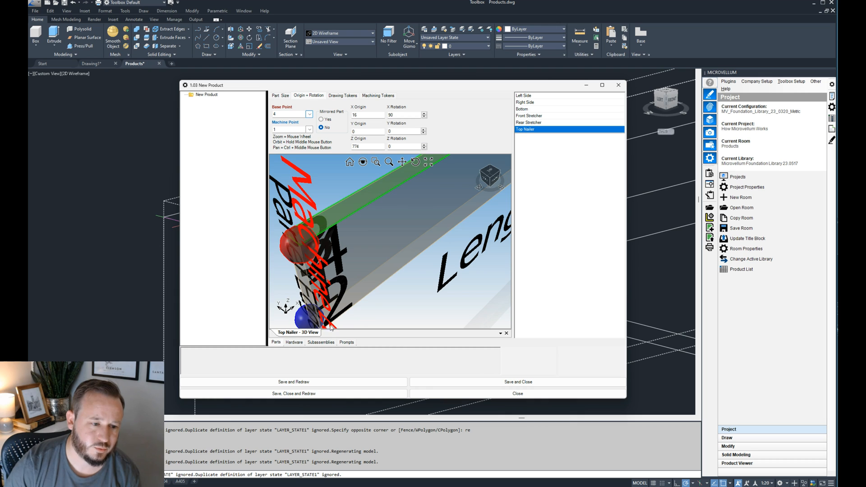
{"action": "scroll", "coordinate": [316, 257], "scroll_direction": "down", "scroll_amount": 3}
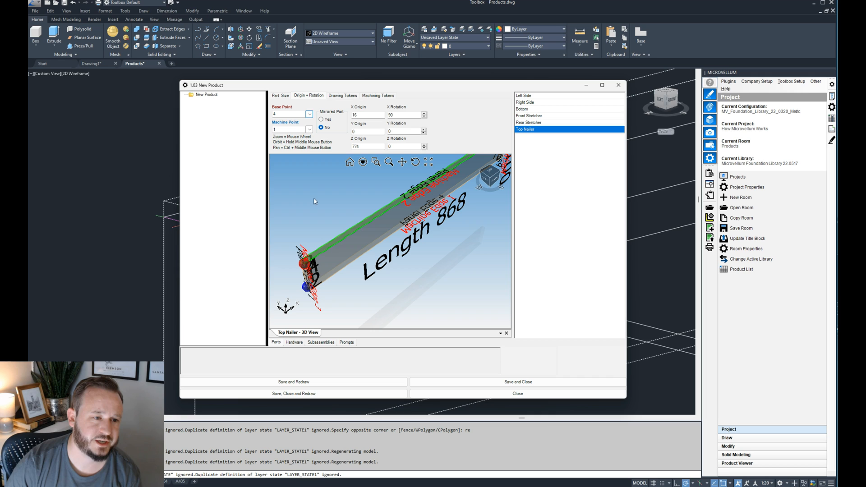
{"action": "left_click", "coordinate": [309, 116]}
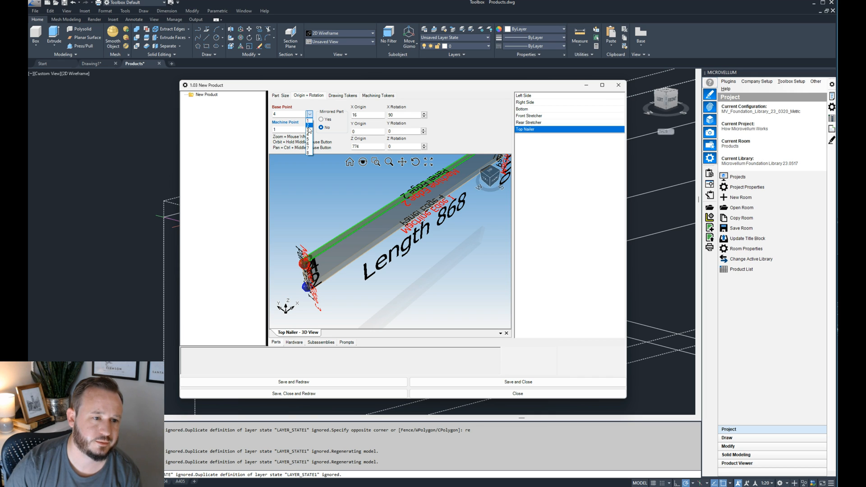
{"action": "left_click", "coordinate": [309, 130]}
{"action": "scroll", "coordinate": [323, 299], "scroll_direction": "up", "scroll_amount": 4}
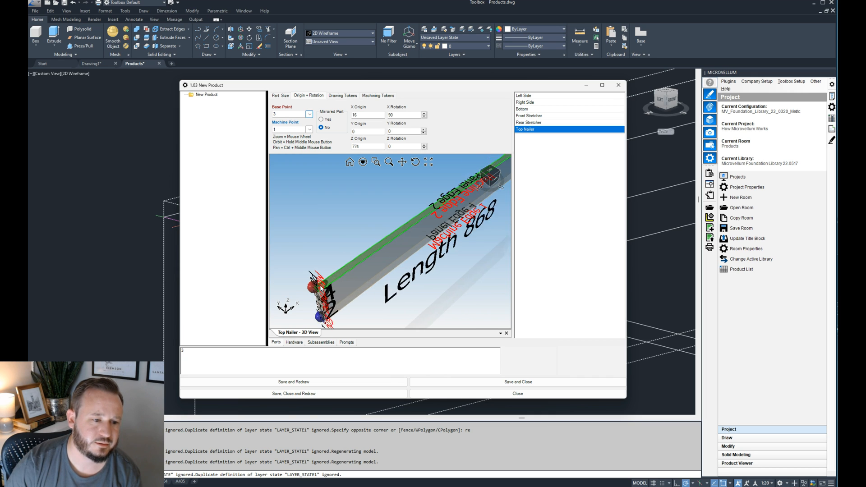
{"action": "scroll", "coordinate": [341, 232], "scroll_direction": "down", "scroll_amount": 3}
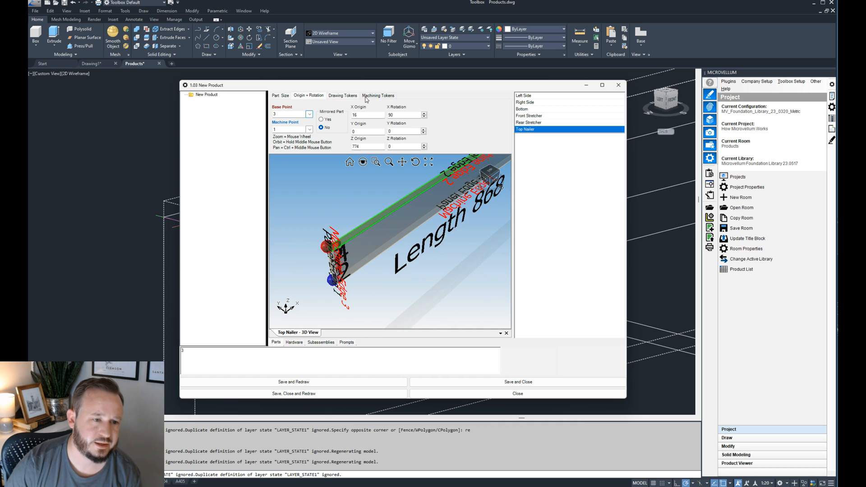
- Save and redraw the product, and check the top nailer's position between the side panels at the cabinet's upper rear
{"action": "left_click_drag", "start_coordinate": [372, 89], "coordinate": [865, 74]}
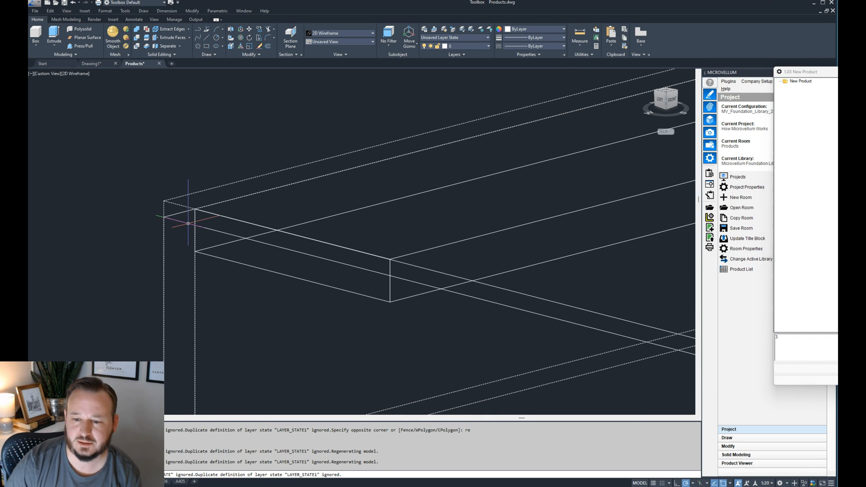
{"action": "left_click", "coordinate": [808, 368]}
{"action": "scroll", "coordinate": [202, 223], "scroll_direction": "down", "scroll_amount": 3}
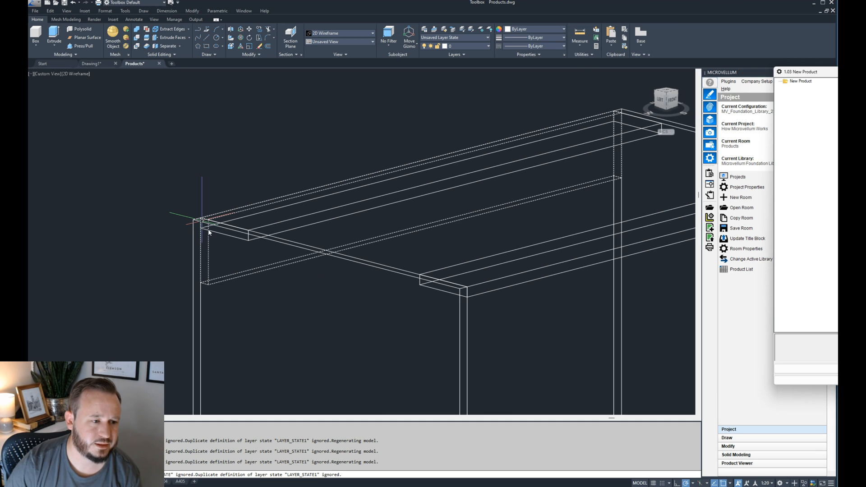
{"action": "scroll", "coordinate": [208, 231], "scroll_direction": "down", "scroll_amount": 5}
{"action": "scroll", "coordinate": [233, 226], "scroll_direction": "up", "scroll_amount": 4}
{"action": "scroll", "coordinate": [237, 221], "scroll_direction": "down", "scroll_amount": 2}
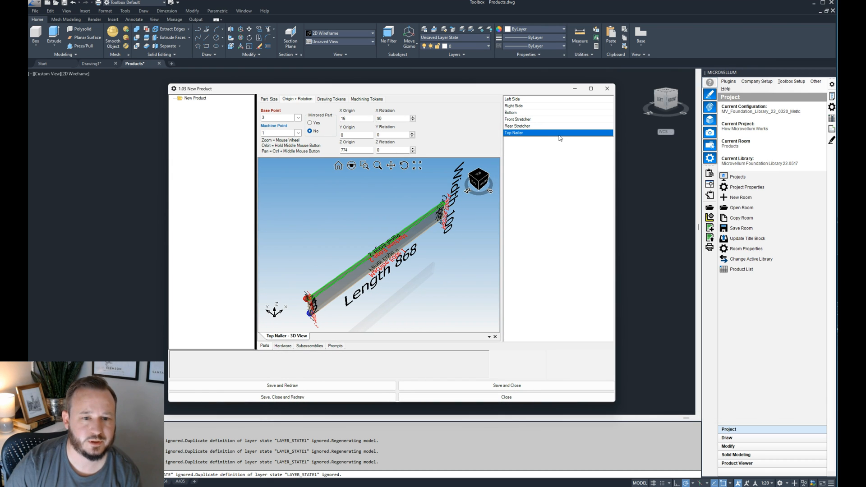
- Copy the Top Nailer part and rename the copy as Bottom Nailer
{"action": "right_click", "coordinate": [560, 138]}
{"action": "left_click", "coordinate": [586, 150]}
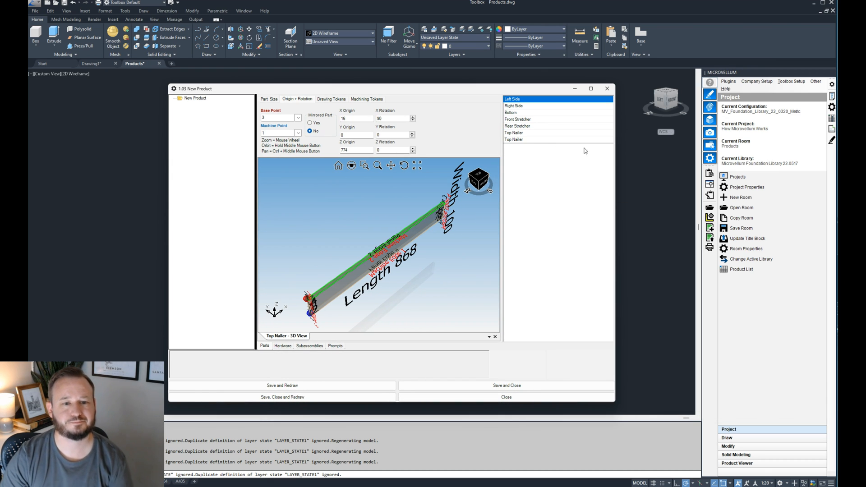
{"action": "left_click", "coordinate": [542, 140]}
{"action": "left_click", "coordinate": [269, 100]}
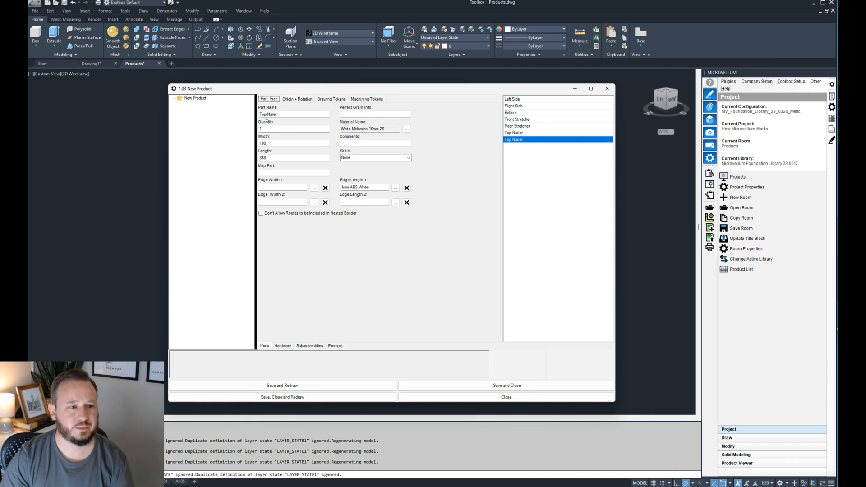
{"action": "left_click", "coordinate": [269, 115]}
{"action": "key", "text": "Home"}
{"action": "key", "text": "Delete"}
{"action": "key", "text": "Delete"}
{"action": "key", "text": "Delete"}
{"action": "type", "text": "Bottom"}
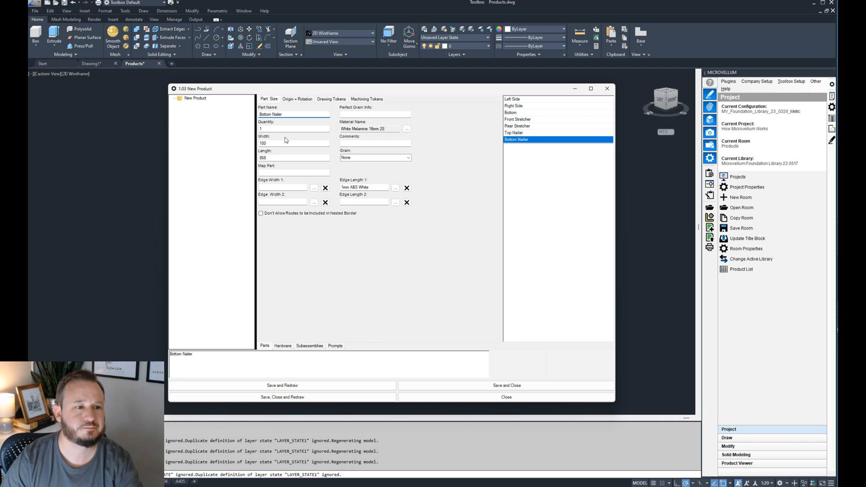
- Check the Bottom Nailer's length and material, and compare its origin and rotation settings with the drawn cabinet
{"action": "left_click", "coordinate": [301, 156]}
{"action": "left_click", "coordinate": [394, 130]}
{"action": "left_click", "coordinate": [298, 99]}
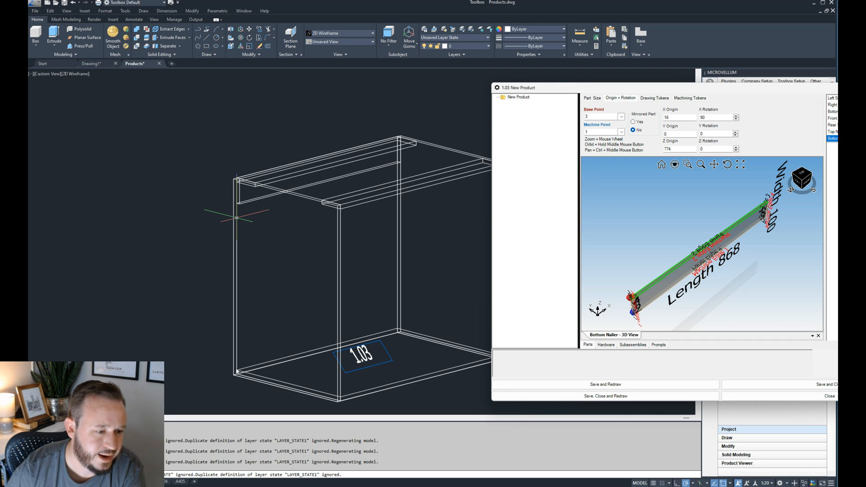
{"action": "left_click_drag", "start_coordinate": [624, 89], "coordinate": [325, 84]}
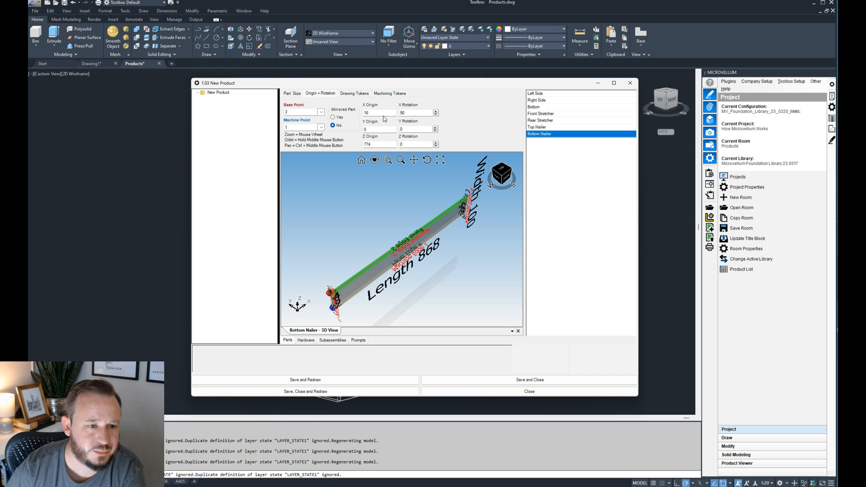
{"action": "left_click", "coordinate": [379, 144]}
{"action": "double_click", "coordinate": [200, 349]}
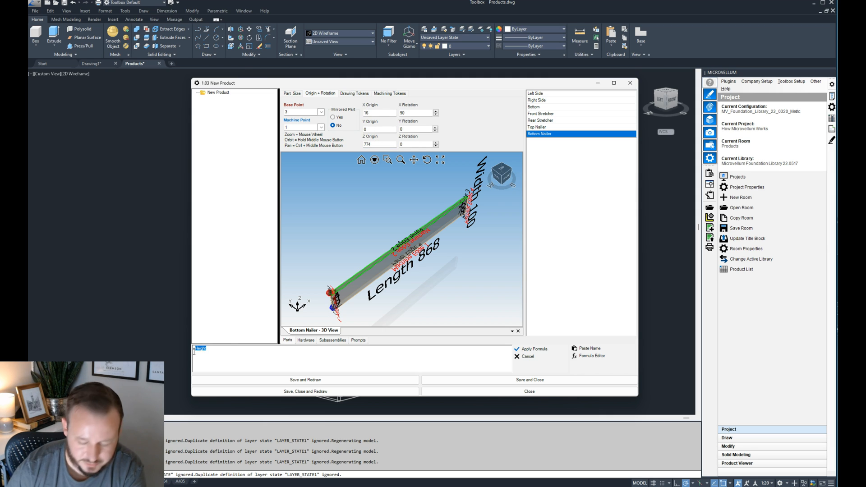
{"action": "key", "text": "BackSpace"}
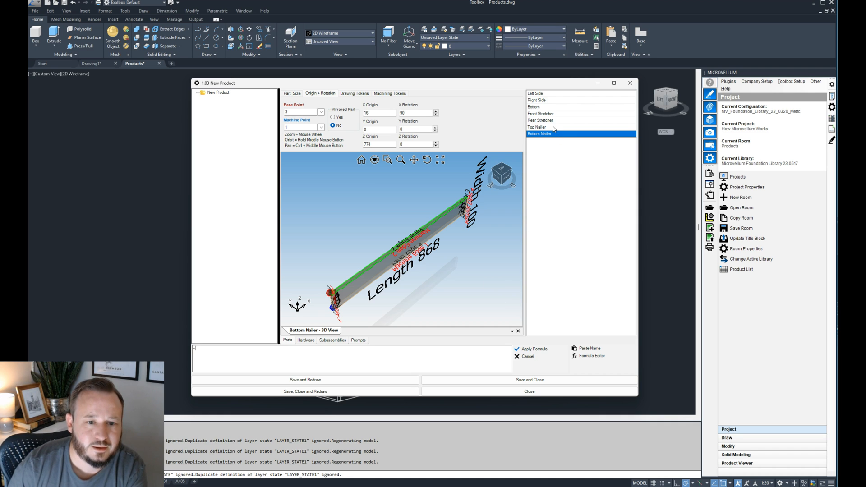
- Set the Bottom Nailer's Z origin formula to =M!Base_Bottom_Thickness, using the material pointer name, and apply it
{"action": "left_click", "coordinate": [388, 144]}
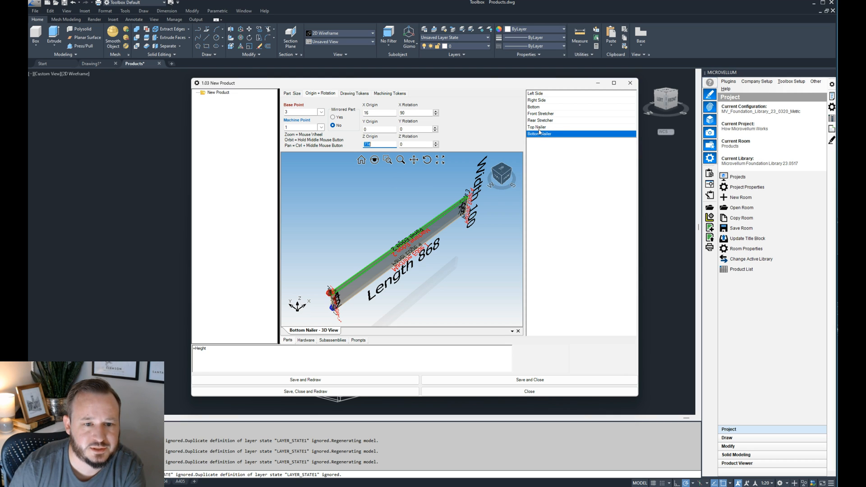
{"action": "left_click", "coordinate": [199, 349]}
{"action": "type", "text": "="}
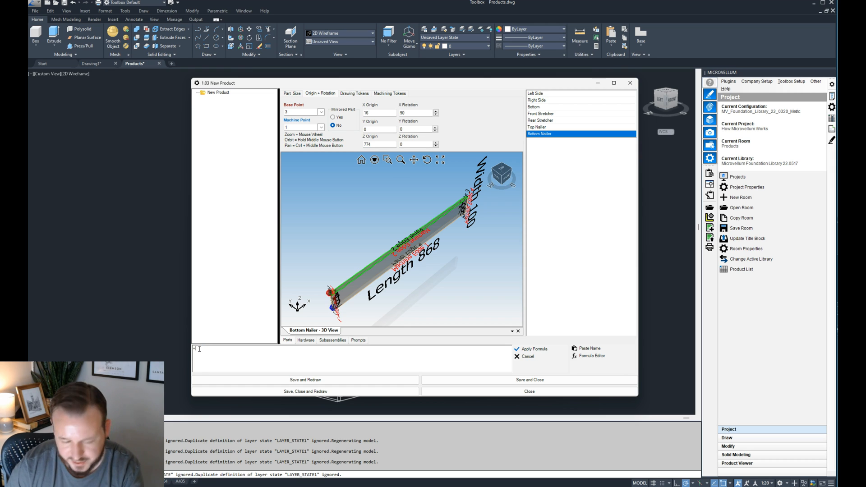
{"action": "left_click", "coordinate": [589, 348]}
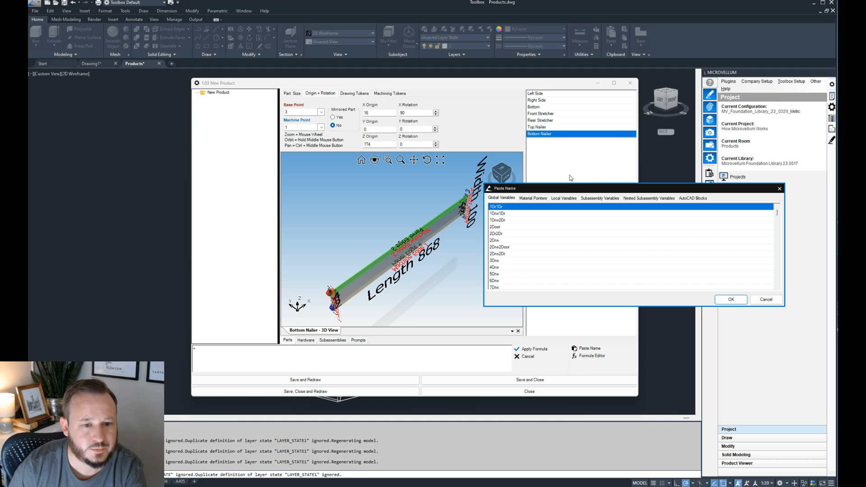
{"action": "left_click", "coordinate": [540, 200]}
{"action": "left_click", "coordinate": [541, 247]}
{"action": "key", "text": "b"}
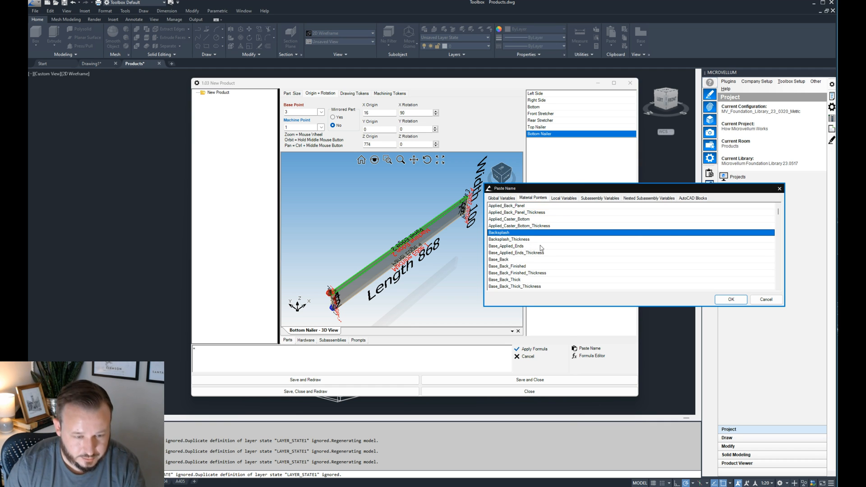
{"action": "scroll", "coordinate": [537, 250], "scroll_direction": "down", "scroll_amount": 5}
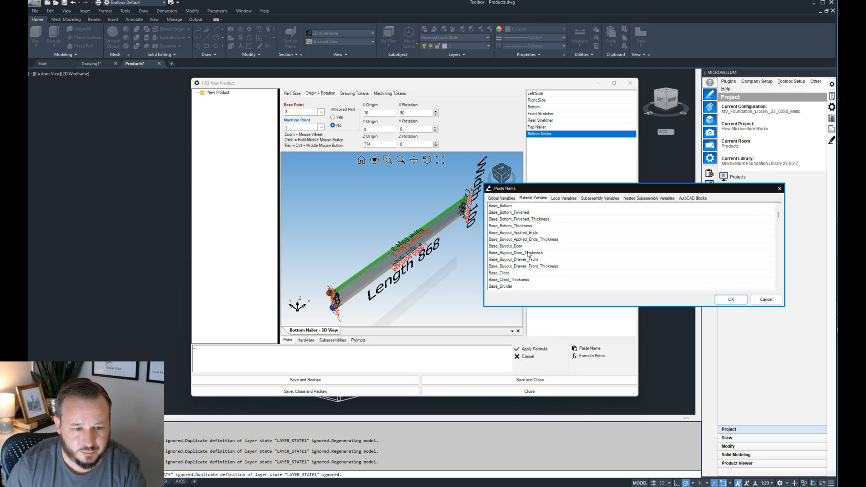
{"action": "scroll", "coordinate": [529, 255], "scroll_direction": "down", "scroll_amount": 8}
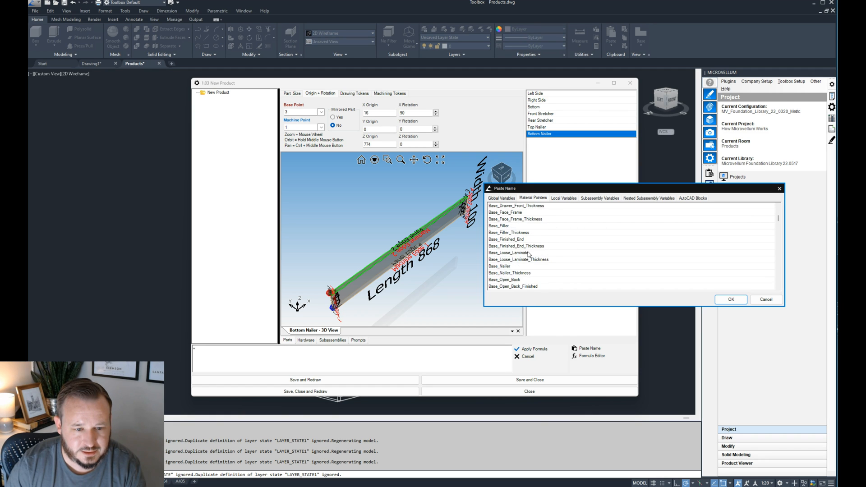
{"action": "scroll", "coordinate": [529, 255], "scroll_direction": "down", "scroll_amount": 5}
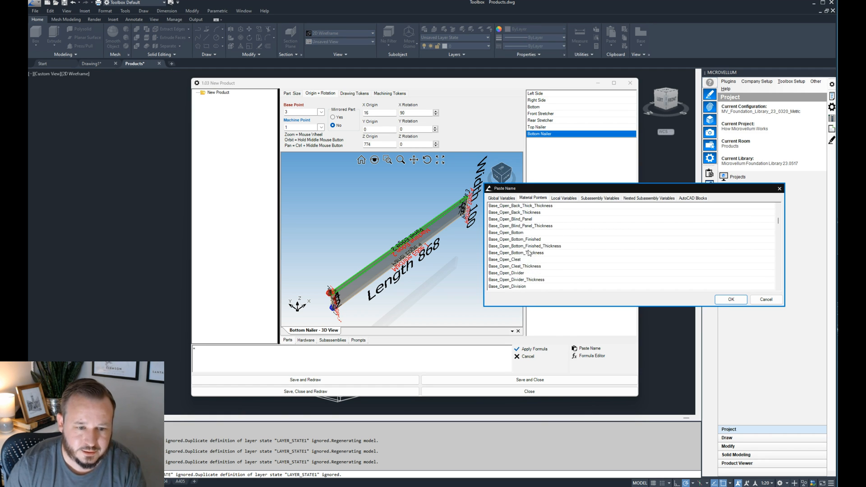
{"action": "scroll", "coordinate": [529, 254], "scroll_direction": "down", "scroll_amount": 6}
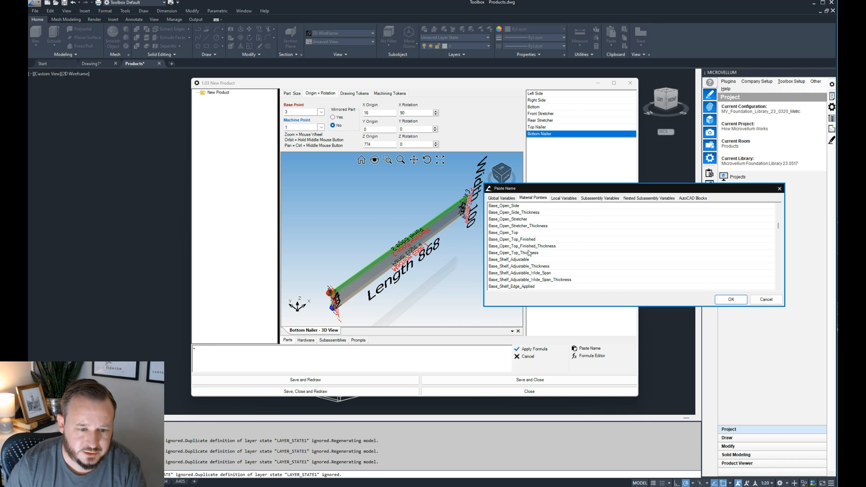
{"action": "scroll", "coordinate": [530, 254], "scroll_direction": "up", "scroll_amount": 18}
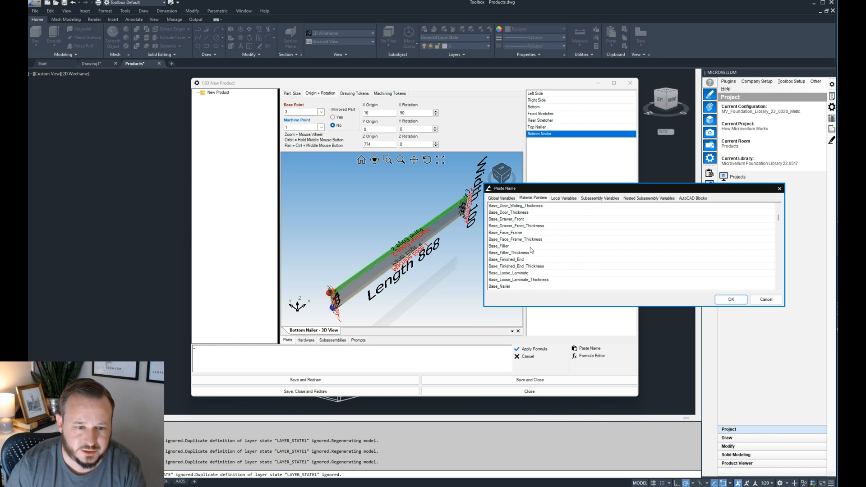
{"action": "scroll", "coordinate": [530, 249], "scroll_direction": "up", "scroll_amount": 1}
{"action": "double_click", "coordinate": [516, 226]}
{"action": "left_click", "coordinate": [526, 350]}
{"action": "left_click", "coordinate": [293, 356]}
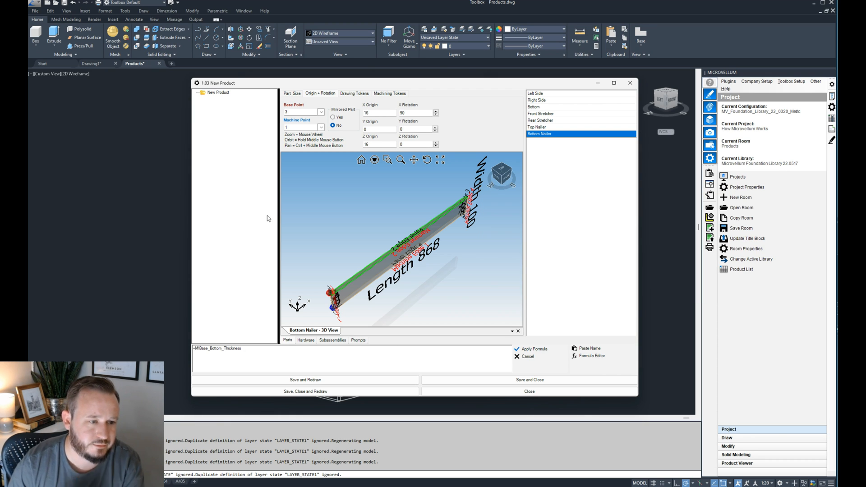
- Check the Bottom part's material formula and reassign its material from the material selection list
{"action": "left_click", "coordinate": [548, 107]}
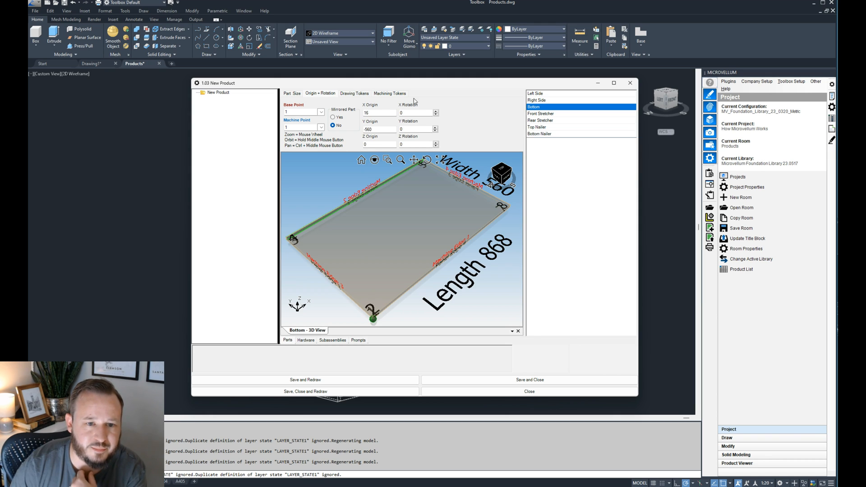
{"action": "left_click", "coordinate": [293, 93]}
{"action": "left_click", "coordinate": [420, 123]}
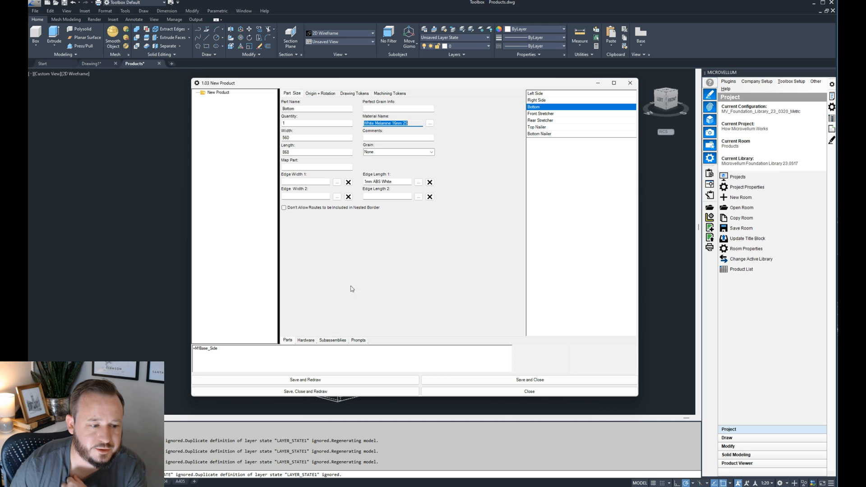
{"action": "left_click_drag", "start_coordinate": [270, 350], "coordinate": [205, 354]}
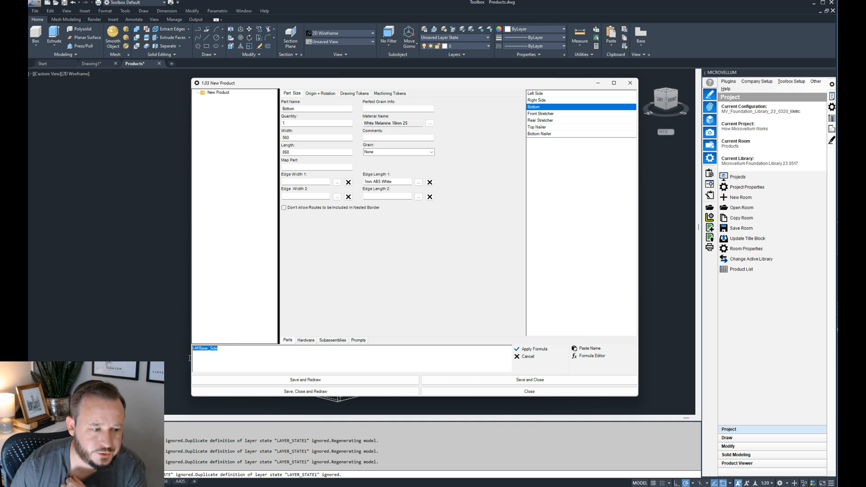
{"action": "left_click", "coordinate": [430, 123]}
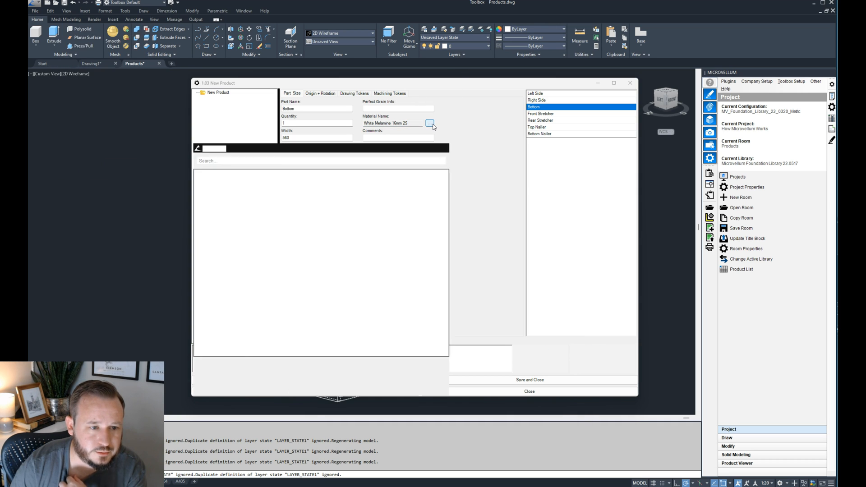
{"action": "double_click", "coordinate": [211, 156]}
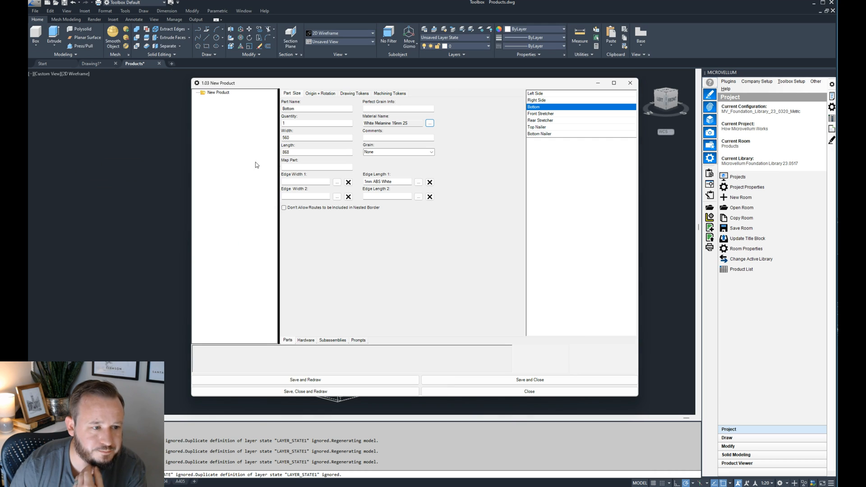
- Review the Bottom Nailer's Z origin formula, redraw the product, and inspect the nailer's position against the cabinet bottom
{"action": "left_click", "coordinate": [319, 94]}
{"action": "left_click", "coordinate": [384, 143]}
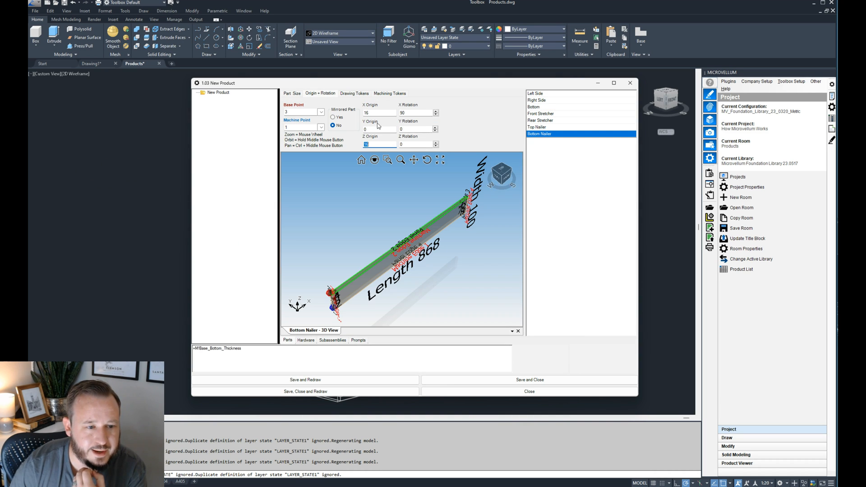
{"action": "left_click", "coordinate": [254, 350]}
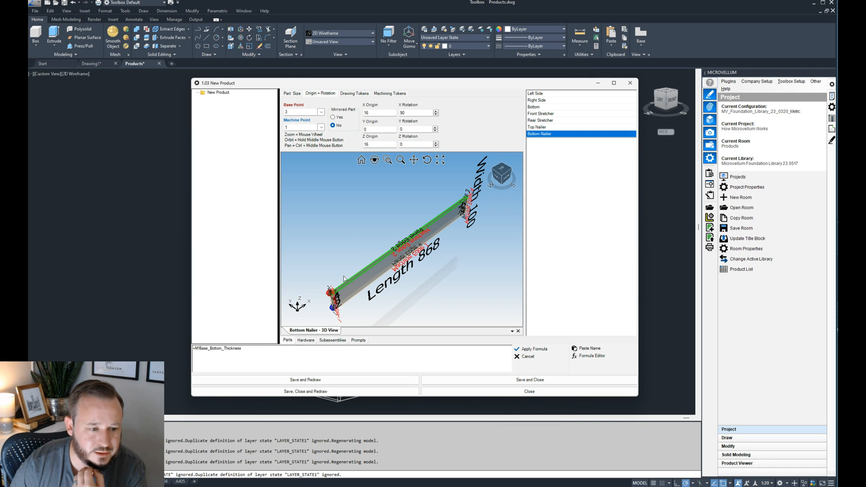
{"action": "left_click_drag", "start_coordinate": [404, 83], "coordinate": [490, 72]}
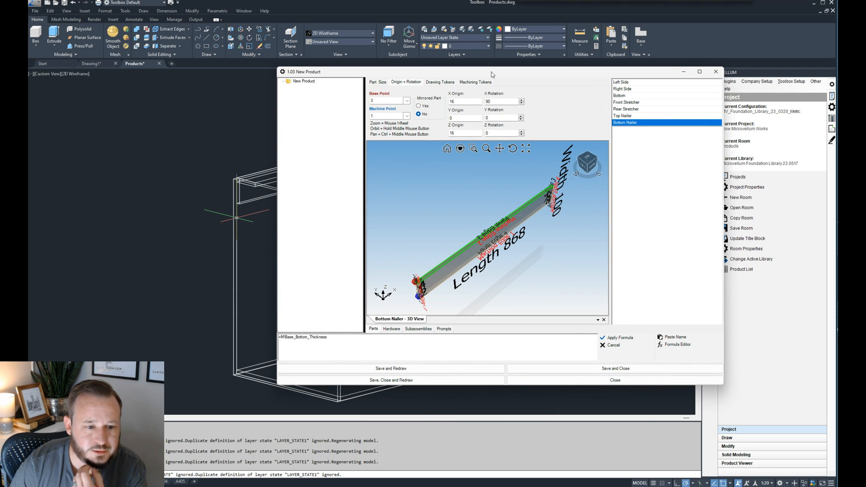
{"action": "left_click", "coordinate": [390, 368]}
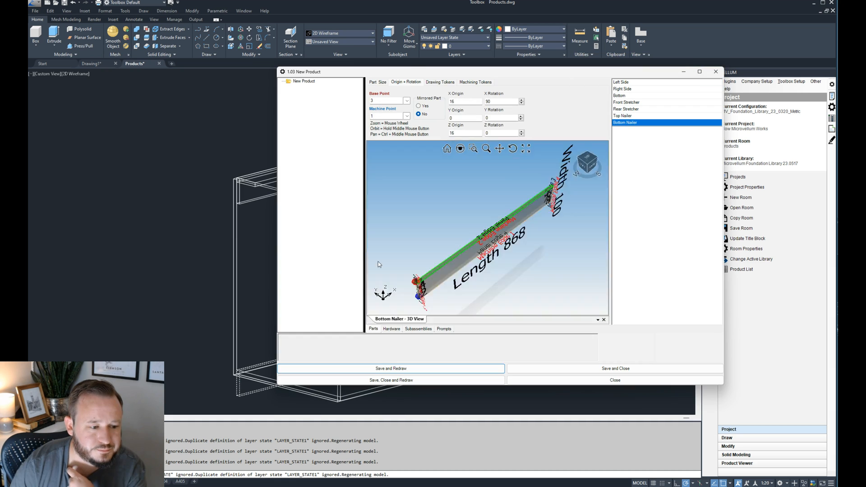
{"action": "left_click_drag", "start_coordinate": [411, 68], "coordinate": [412, 71]}
{"action": "left_click_drag", "start_coordinate": [585, 74], "coordinate": [865, 90]}
{"action": "scroll", "coordinate": [253, 271], "scroll_direction": "up", "scroll_amount": 5}
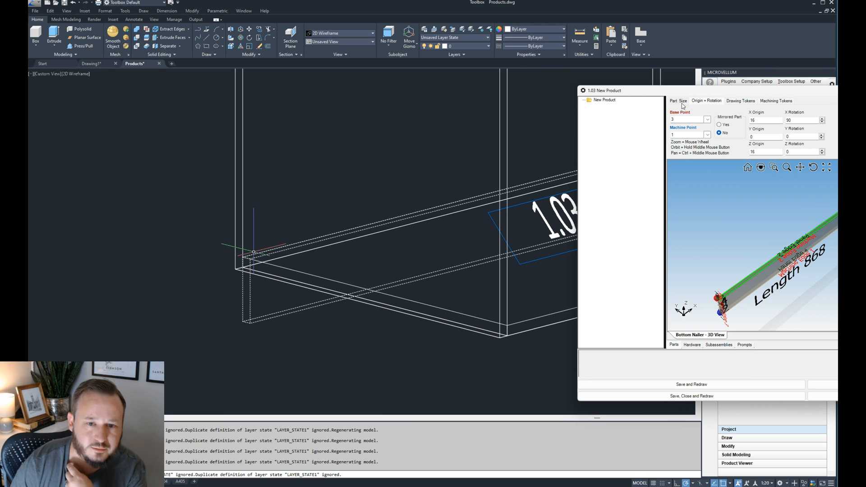
- Set the Bottom Nailer's base point to 1, then redraw the product and check the nailer's placement above the bottom
{"action": "left_click_drag", "start_coordinate": [681, 93], "coordinate": [337, 90]}
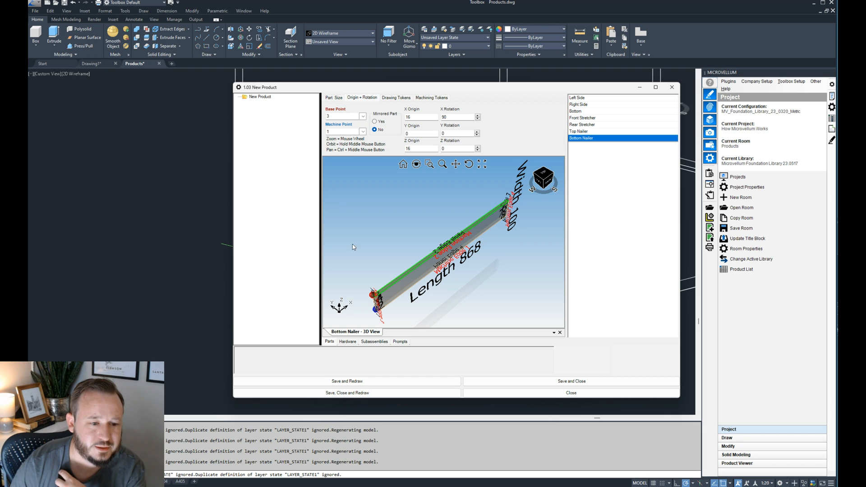
{"action": "scroll", "coordinate": [375, 273], "scroll_direction": "up", "scroll_amount": 3}
{"action": "middle_click_drag", "start_coordinate": [375, 271], "coordinate": [446, 240]}
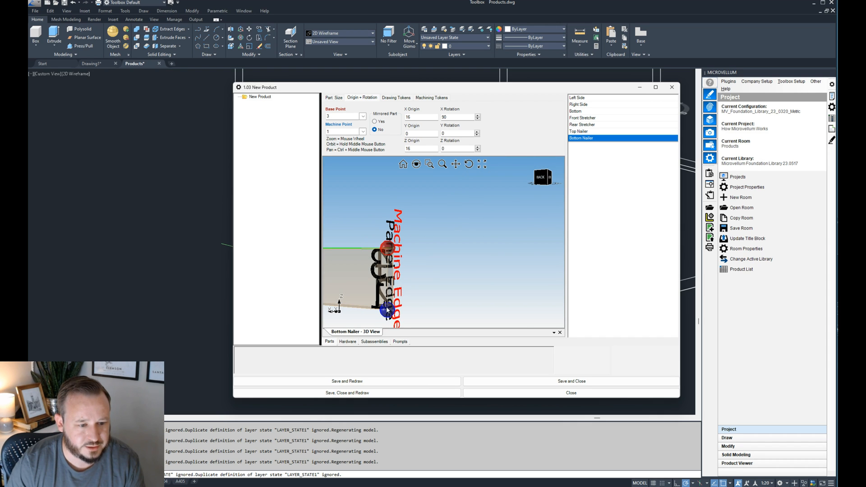
{"action": "left_click", "coordinate": [363, 117]}
{"action": "left_click", "coordinate": [361, 122]}
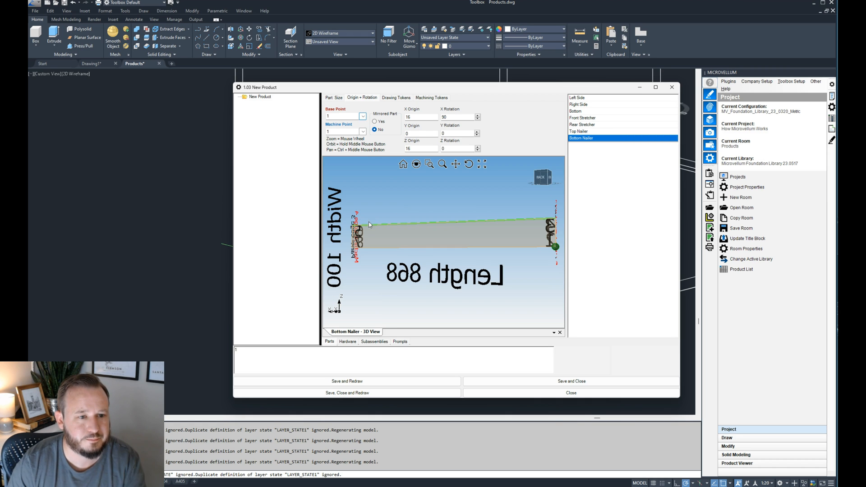
{"action": "left_click", "coordinate": [347, 381]}
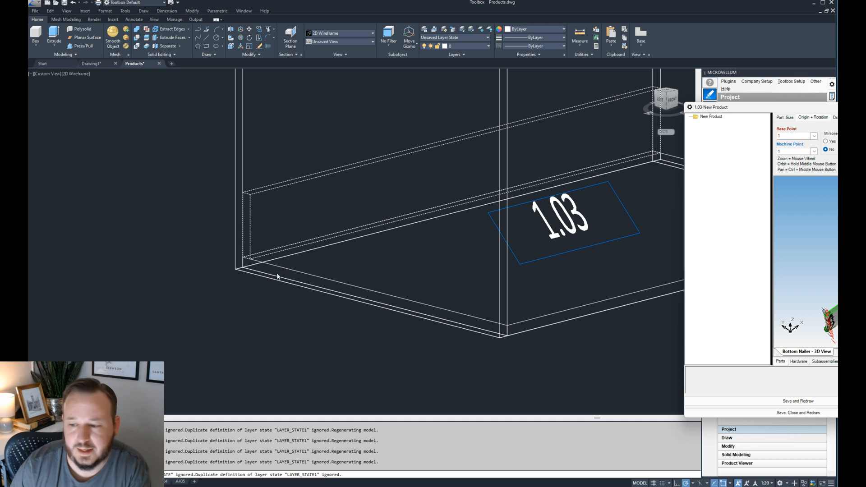
{"action": "scroll", "coordinate": [277, 277], "scroll_direction": "up", "scroll_amount": 2}
{"action": "scroll", "coordinate": [266, 284], "scroll_direction": "down", "scroll_amount": 6}
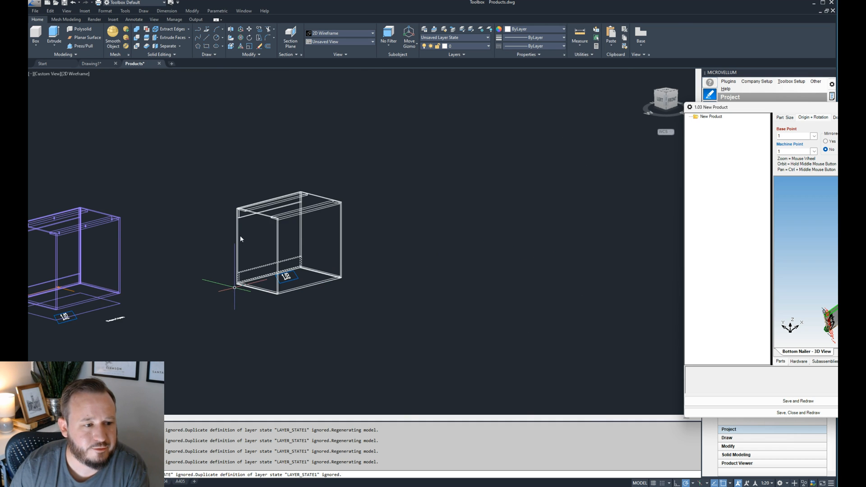
{"action": "scroll", "coordinate": [242, 271], "scroll_direction": "up", "scroll_amount": 4}
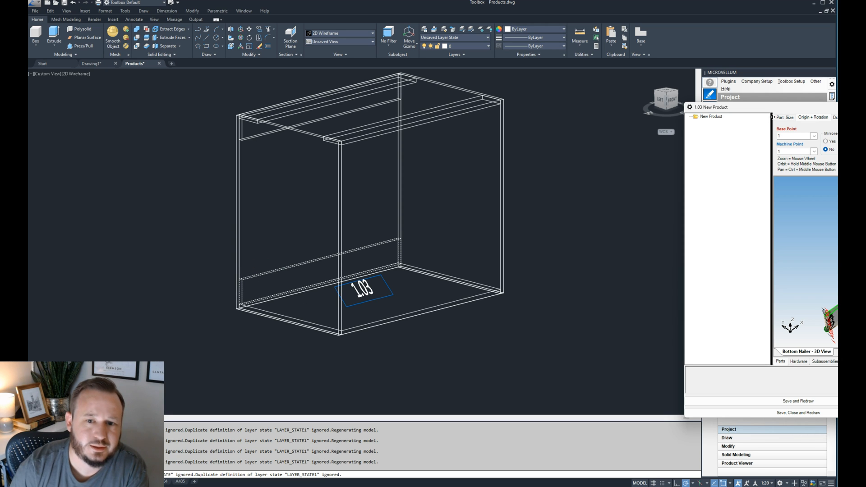
- Add a new part after the Bottom Nailer and name it Back
{"action": "left_click_drag", "start_coordinate": [765, 110], "coordinate": [276, 102]}
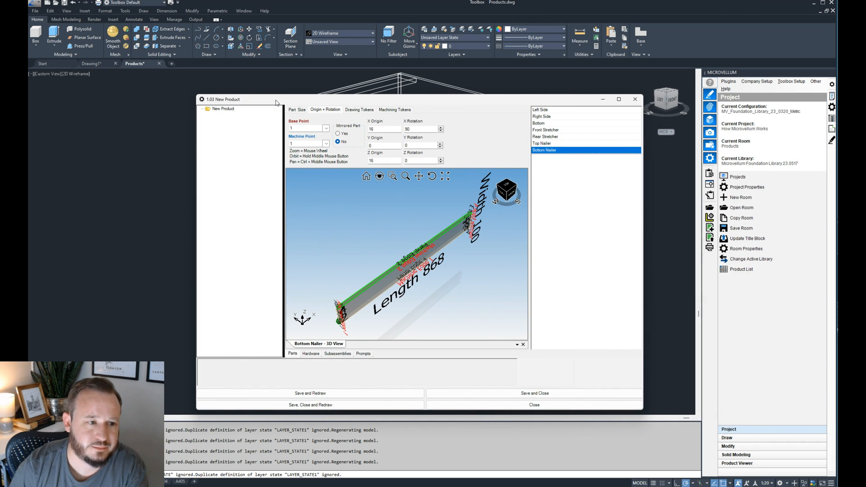
{"action": "left_click_drag", "start_coordinate": [366, 101], "coordinate": [337, 93]}
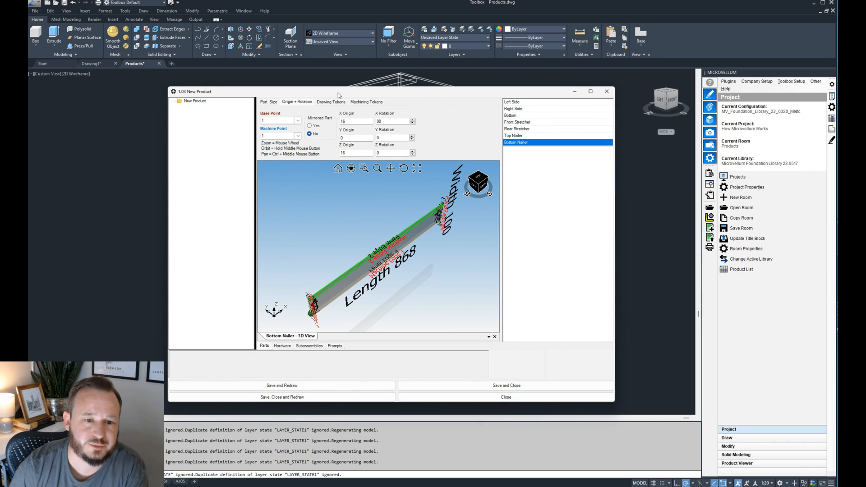
{"action": "right_click", "coordinate": [531, 152]}
{"action": "left_click", "coordinate": [555, 160]}
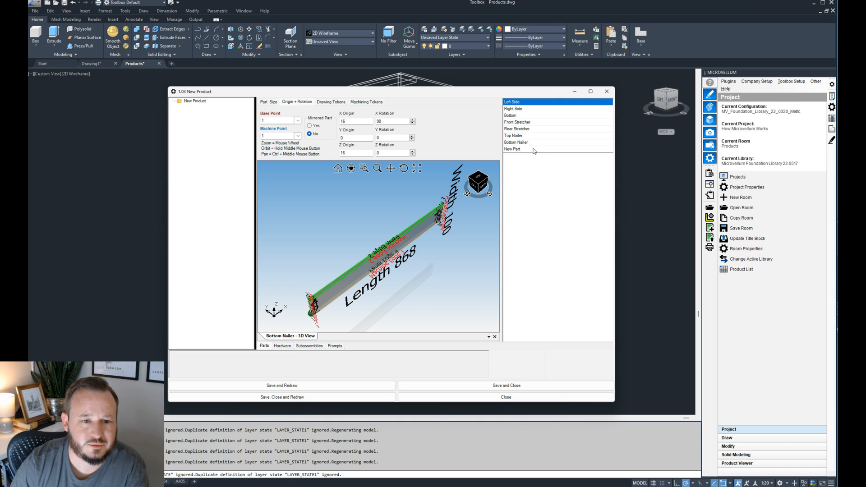
{"action": "left_click", "coordinate": [535, 149]}
{"action": "left_click", "coordinate": [698, 271]}
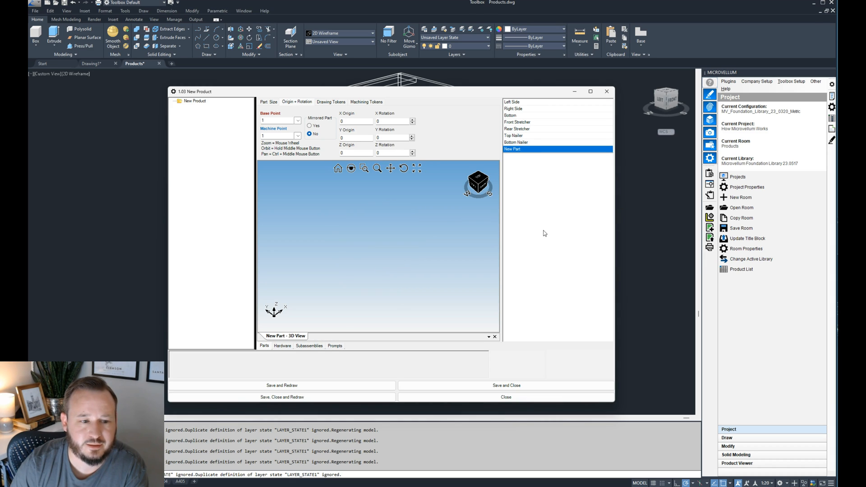
{"action": "left_click", "coordinate": [269, 103]}
{"action": "triple_click", "coordinate": [269, 117]}
{"action": "type", "text": "Back"}
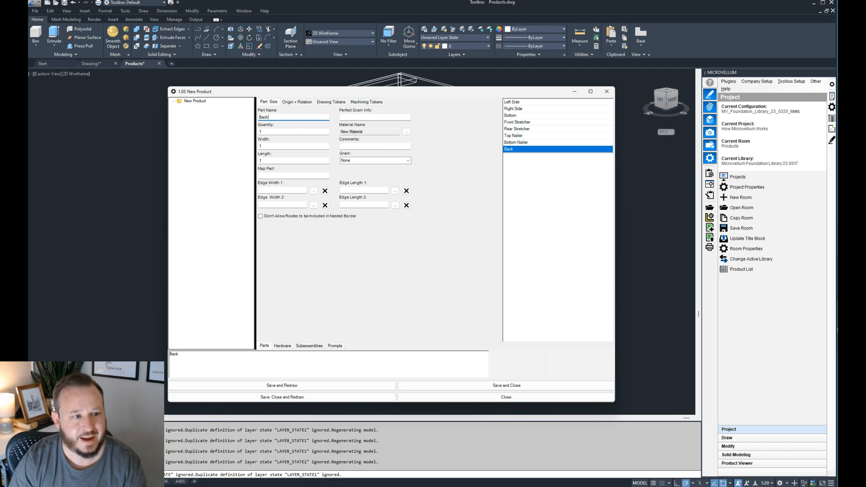
{"action": "left_click", "coordinate": [290, 132]}
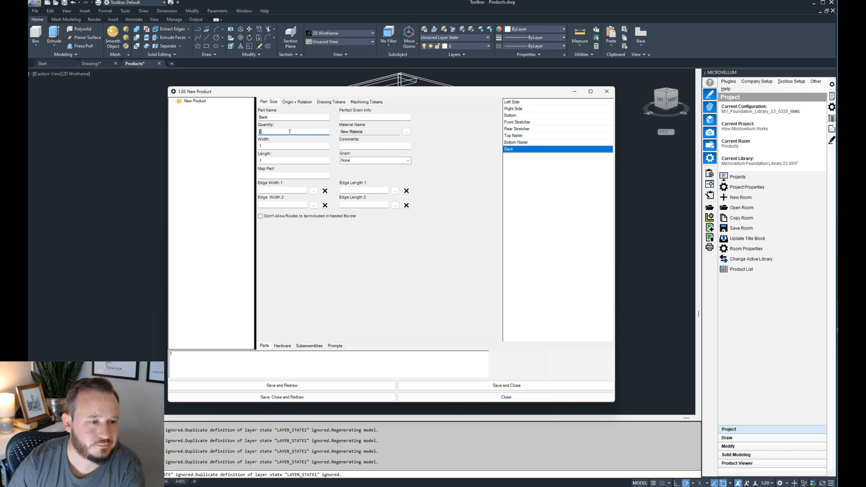
- Set the Back part's width formula to =width and apply it
{"action": "left_click_drag", "start_coordinate": [304, 96], "coordinate": [357, 83]}
{"action": "left_click", "coordinate": [341, 135]}
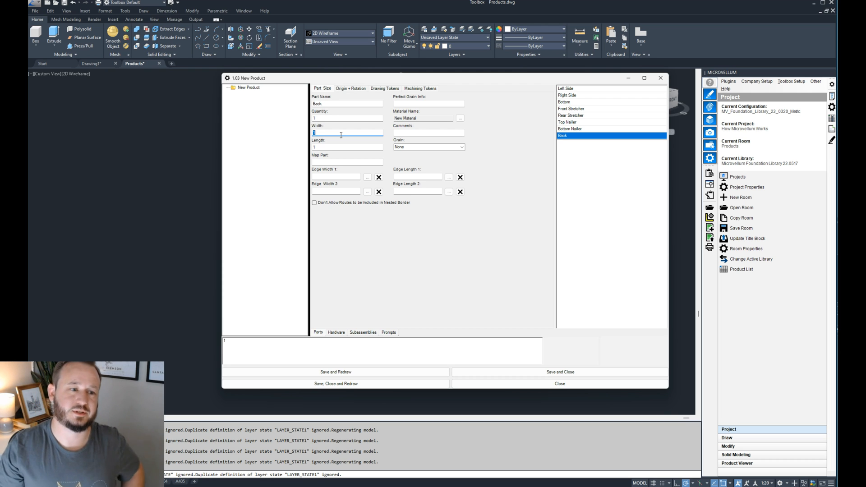
{"action": "left_click_drag", "start_coordinate": [342, 79], "coordinate": [640, 86]}
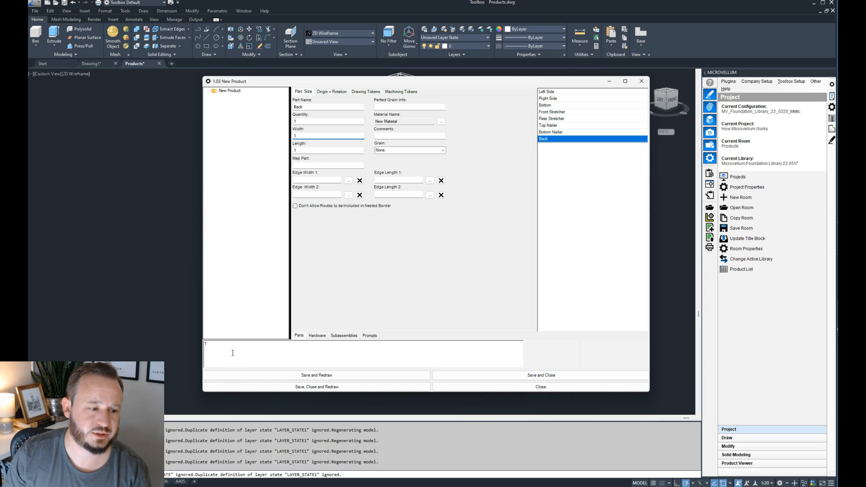
{"action": "type", "text": "=width"}
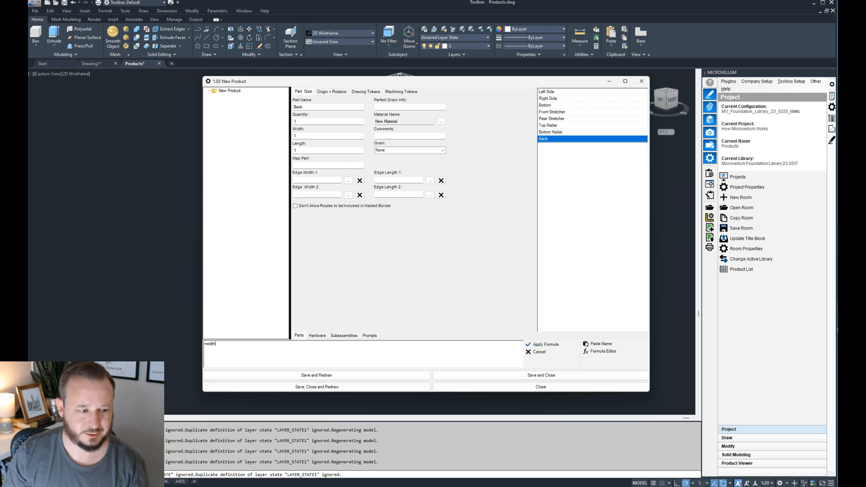
{"action": "left_click", "coordinate": [544, 344]}
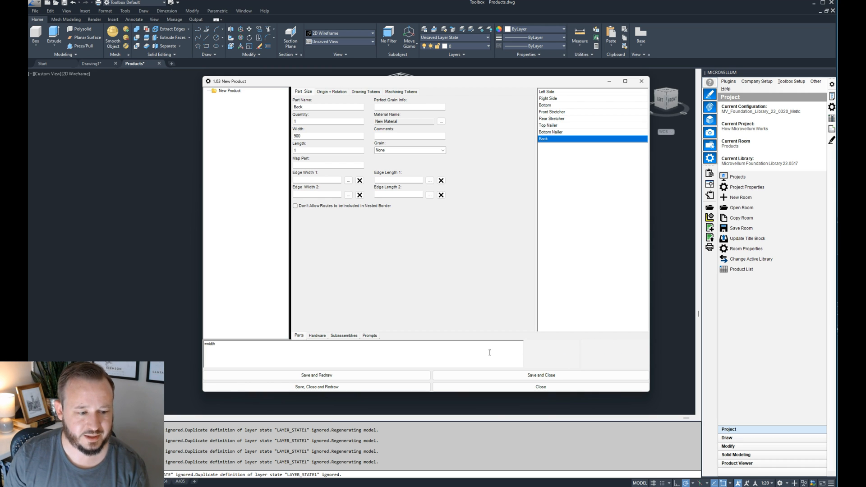
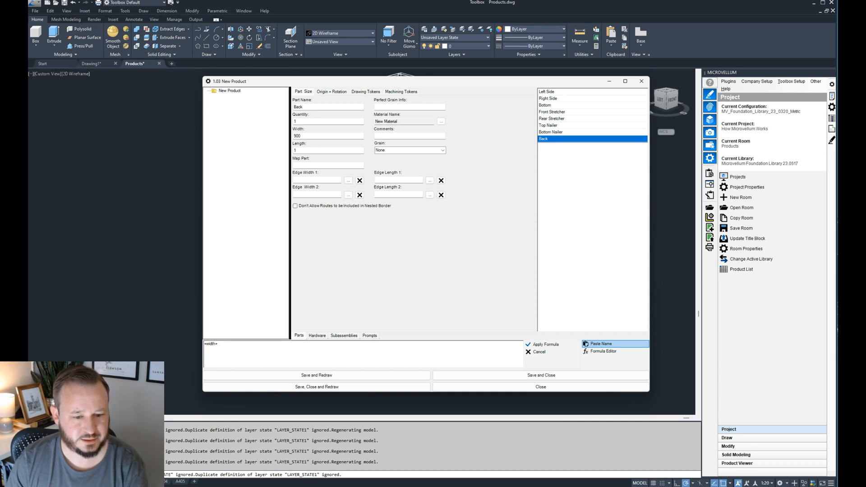
- Set the Back part's width formula to =width-M!Base_Side_Thickness*2 using the side thickness material pointer, and apply it
{"action": "left_click", "coordinate": [595, 345]}
{"action": "left_click", "coordinate": [534, 199]}
{"action": "left_click_drag", "start_coordinate": [540, 186], "coordinate": [408, 170]}
{"action": "left_click", "coordinate": [430, 219]}
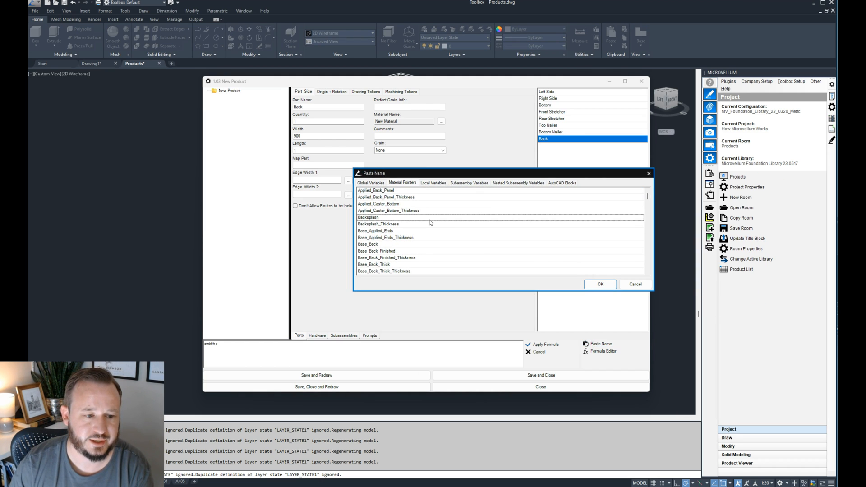
{"action": "scroll", "coordinate": [502, 241], "scroll_direction": "down", "scroll_amount": 6}
{"action": "scroll", "coordinate": [502, 244], "scroll_direction": "down", "scroll_amount": 5}
{"action": "scroll", "coordinate": [499, 243], "scroll_direction": "down", "scroll_amount": 9}
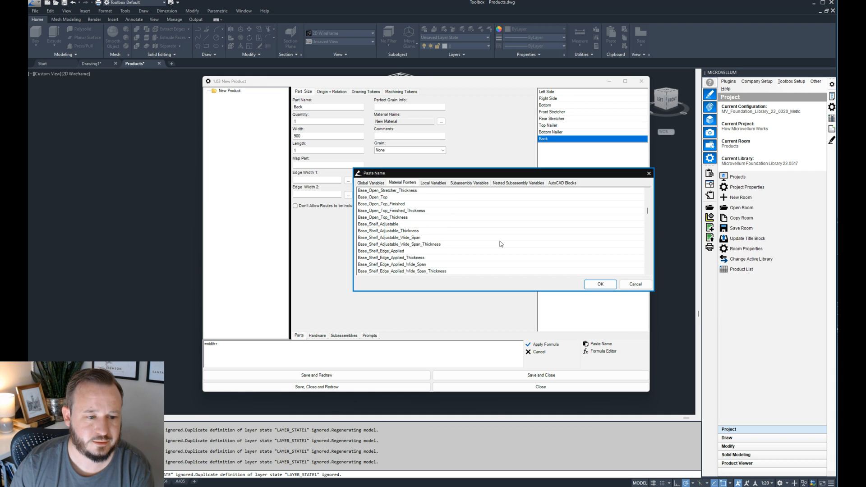
{"action": "scroll", "coordinate": [387, 226], "scroll_direction": "up", "scroll_amount": 1}
{"action": "double_click", "coordinate": [387, 230]}
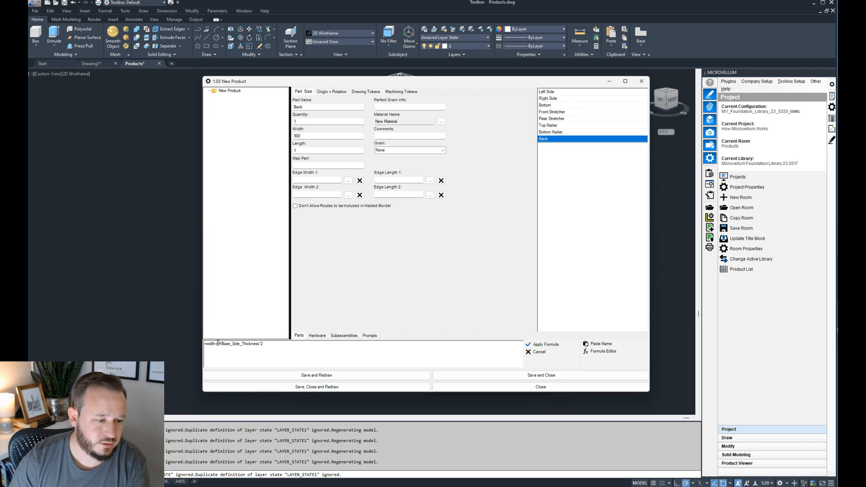
{"action": "key", "text": "BackSpace"}
{"action": "type", "text": "-"}
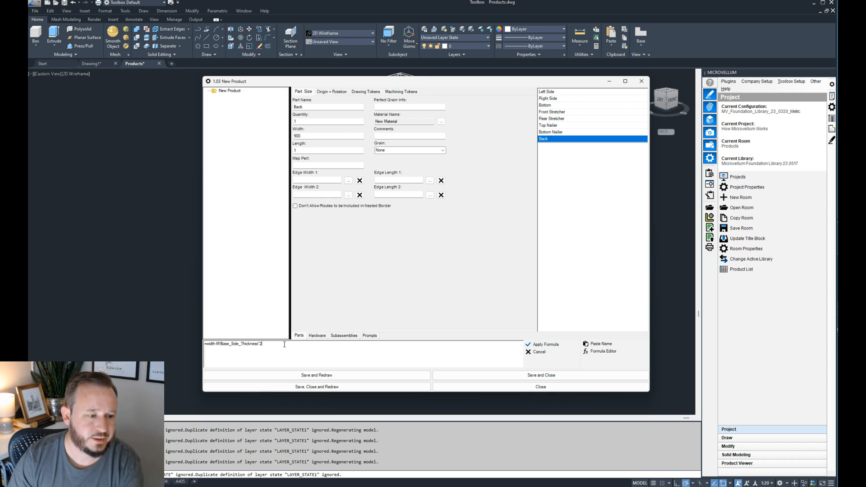
{"action": "key", "text": "Return"}
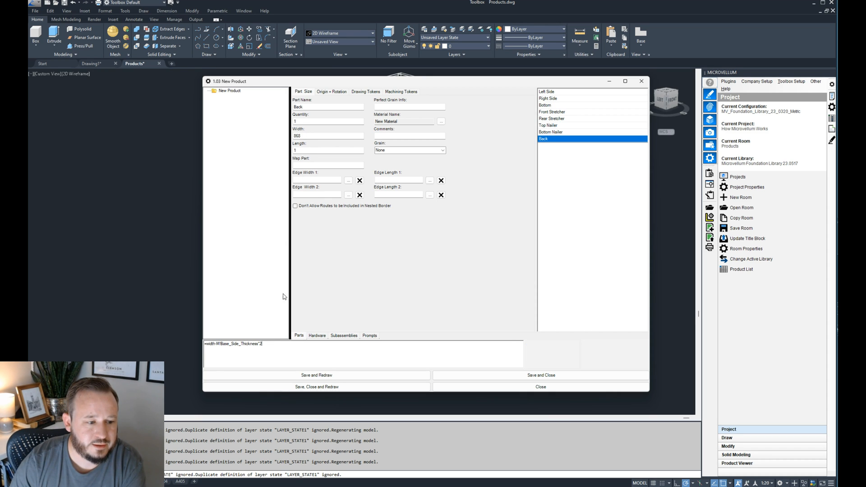
- Extend the Back part's width formula with the Dado Depth global variable to =width-M!Base_Side_Thickness*2+G!Dado_Depth*2 and apply it
{"action": "type", "text": "+"}
{"action": "left_click", "coordinate": [600, 344]}
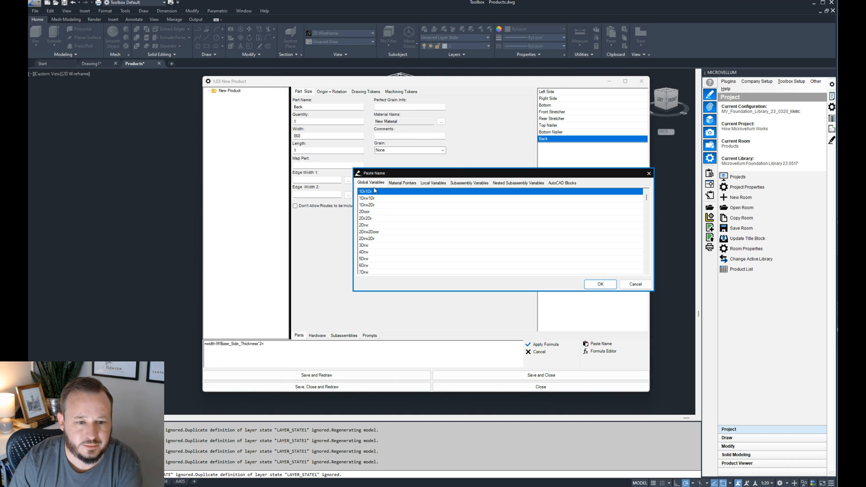
{"action": "left_click", "coordinate": [379, 206]}
{"action": "key", "text": "d"}
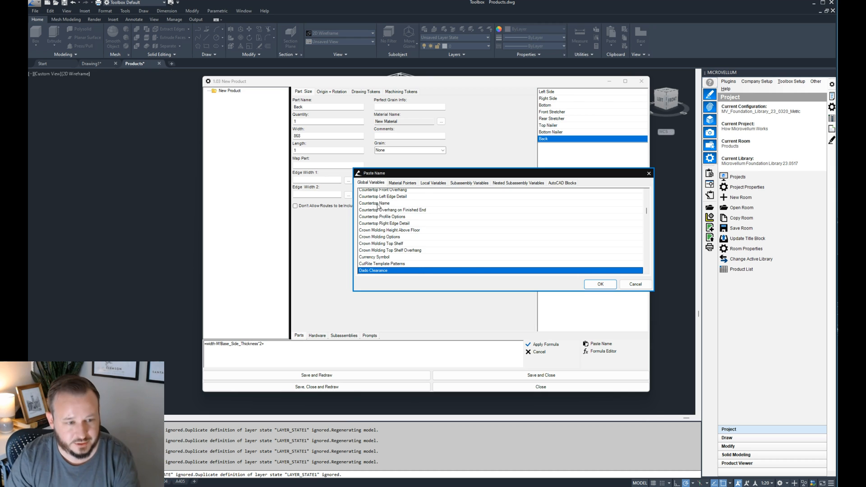
{"action": "scroll", "coordinate": [397, 238], "scroll_direction": "down", "scroll_amount": 1}
{"action": "left_click", "coordinate": [385, 257]}
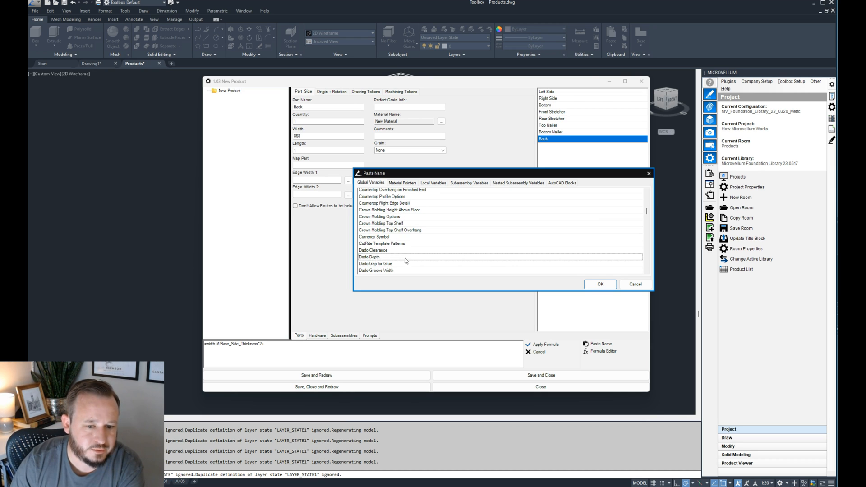
{"action": "left_click", "coordinate": [600, 284]}
{"action": "left_click_drag", "start_coordinate": [296, 347], "coordinate": [273, 347]}
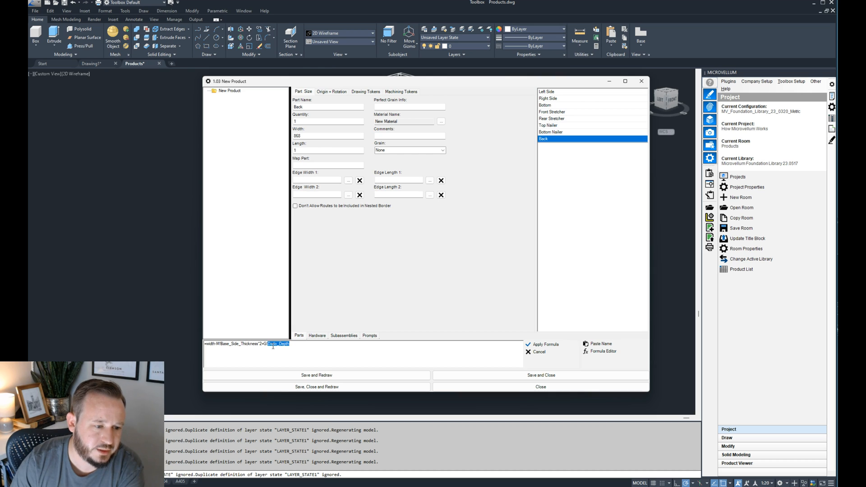
{"action": "left_click", "coordinate": [544, 345]}
{"action": "left_click", "coordinate": [321, 344]}
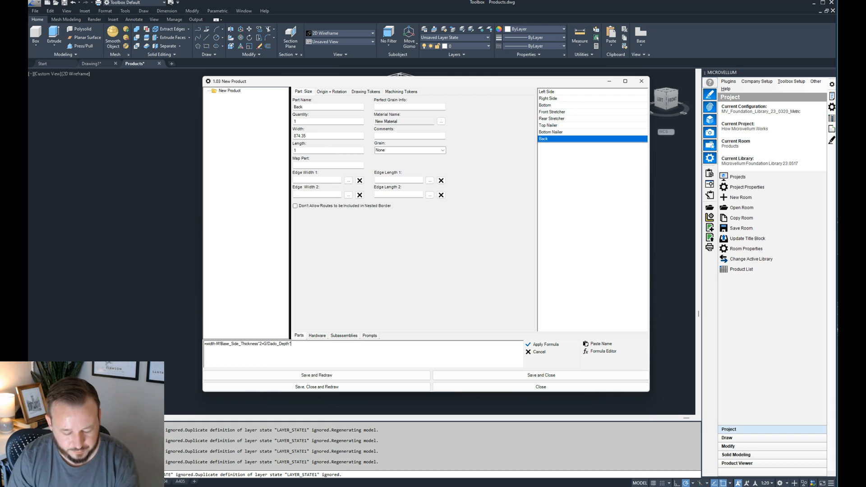
{"action": "left_click", "coordinate": [528, 344]}
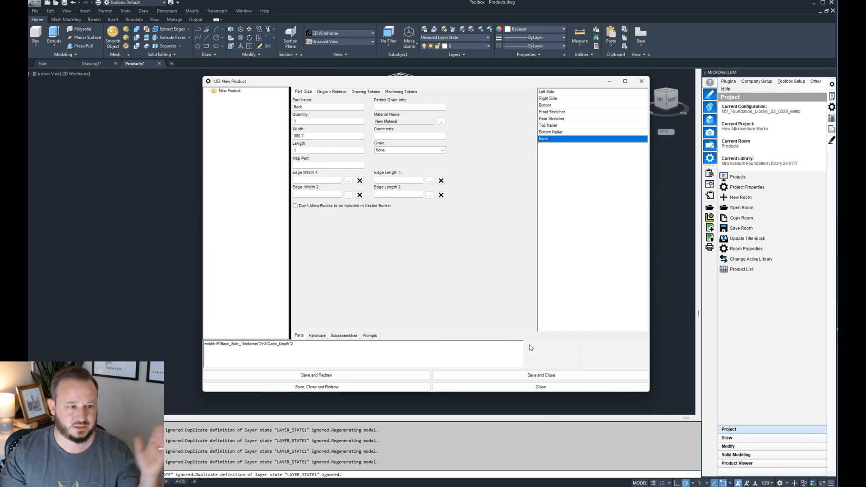
- Enter =height-M!Base_Bottom_Thickness as the Back part's length formula, inserting the bottom thickness from the material pointers
{"action": "left_click", "coordinate": [320, 151]}
{"action": "left_click", "coordinate": [241, 347]}
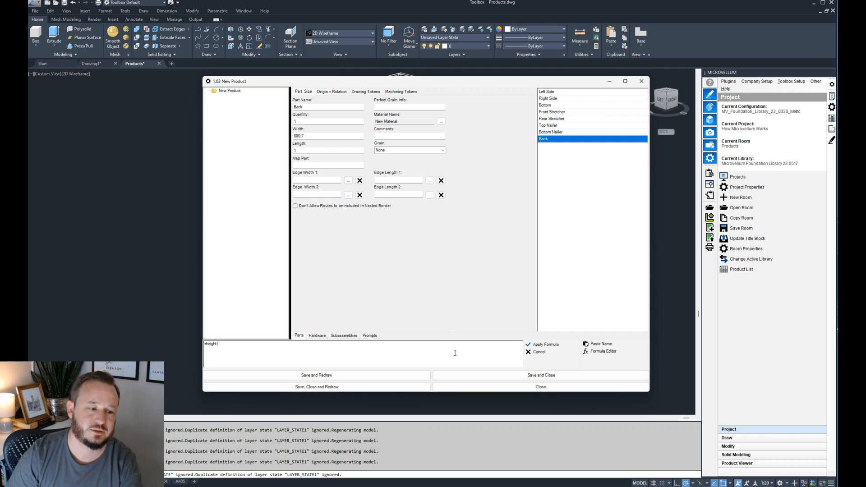
{"action": "left_click", "coordinate": [598, 344]}
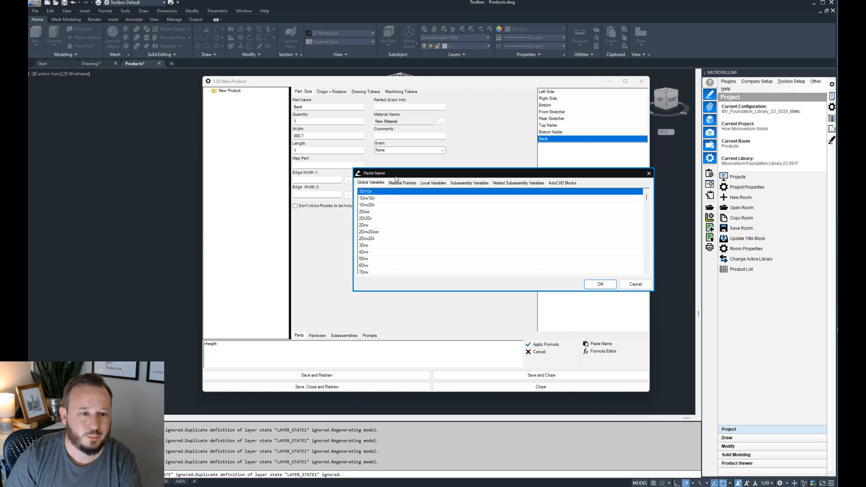
{"action": "left_click", "coordinate": [412, 184]}
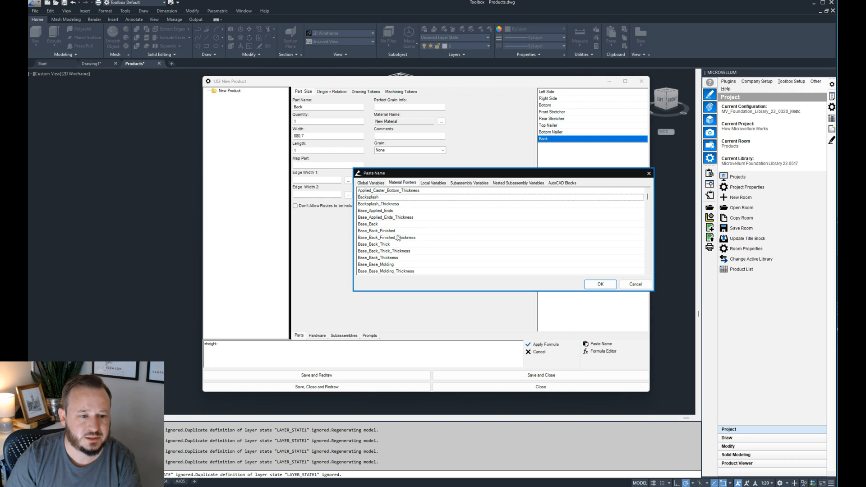
{"action": "scroll", "coordinate": [389, 240], "scroll_direction": "down", "scroll_amount": 1}
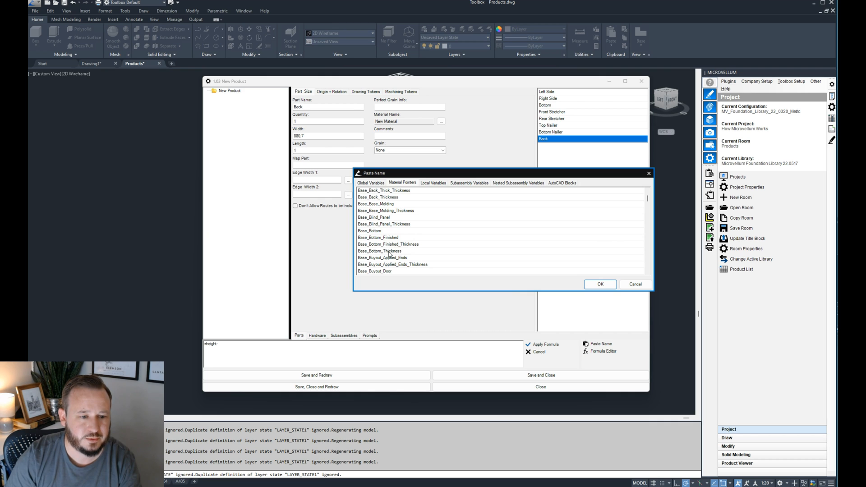
{"action": "double_click", "coordinate": [389, 251]}
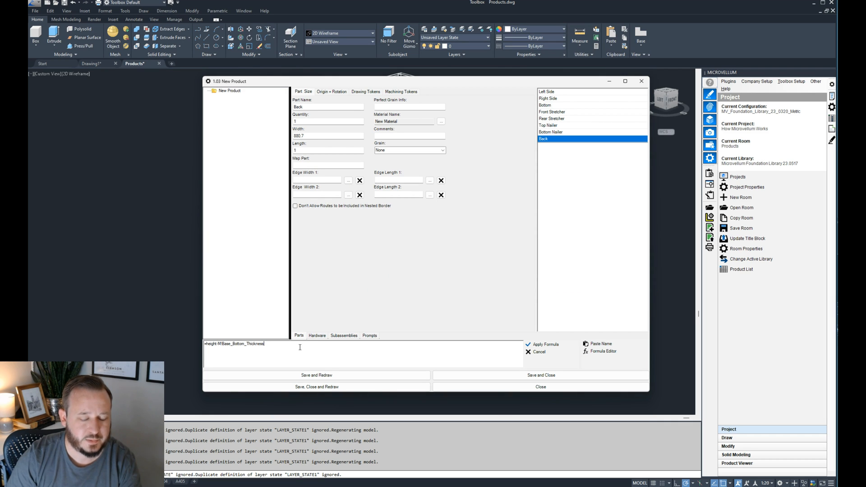
- Add +G!Dado_Depth to the Back part's length formula from the global variables and apply it
{"action": "type", "text": "+"}
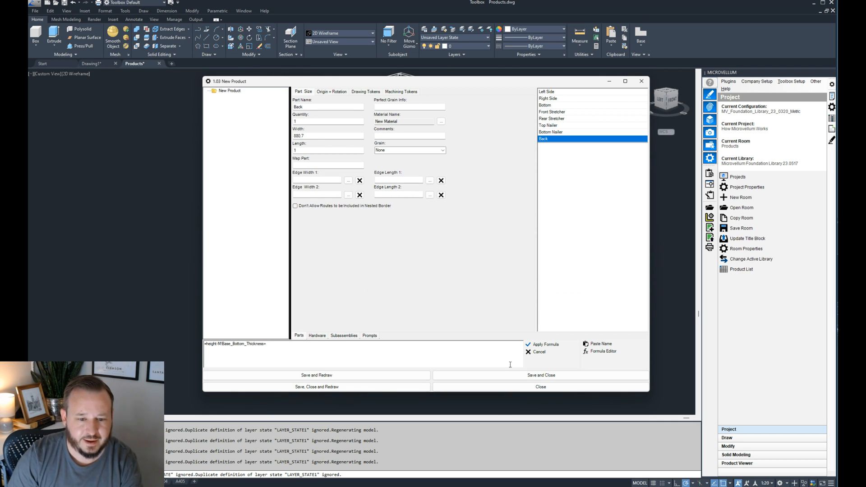
{"action": "left_click", "coordinate": [598, 345]}
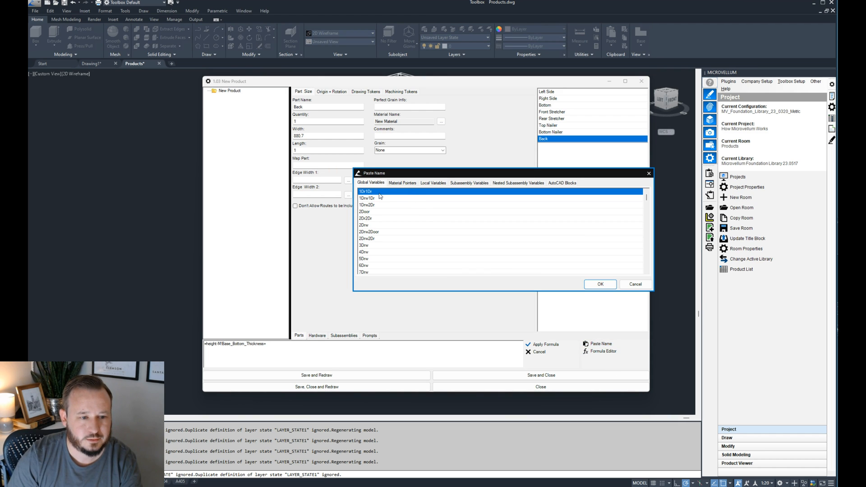
{"action": "left_click", "coordinate": [375, 212]}
{"action": "key", "text": "d"}
{"action": "scroll", "coordinate": [396, 237], "scroll_direction": "down", "scroll_amount": 4}
{"action": "left_click", "coordinate": [376, 213]}
{"action": "left_click", "coordinate": [372, 197]}
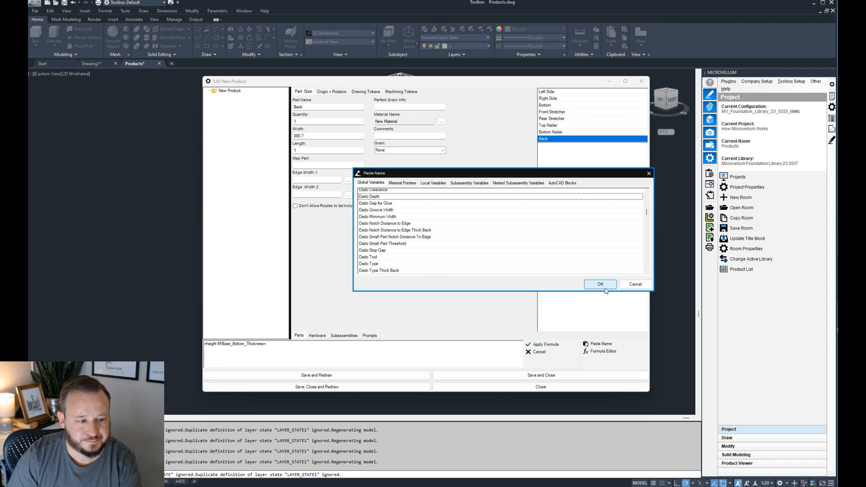
{"action": "left_click", "coordinate": [600, 284]}
{"action": "left_click", "coordinate": [539, 345]}
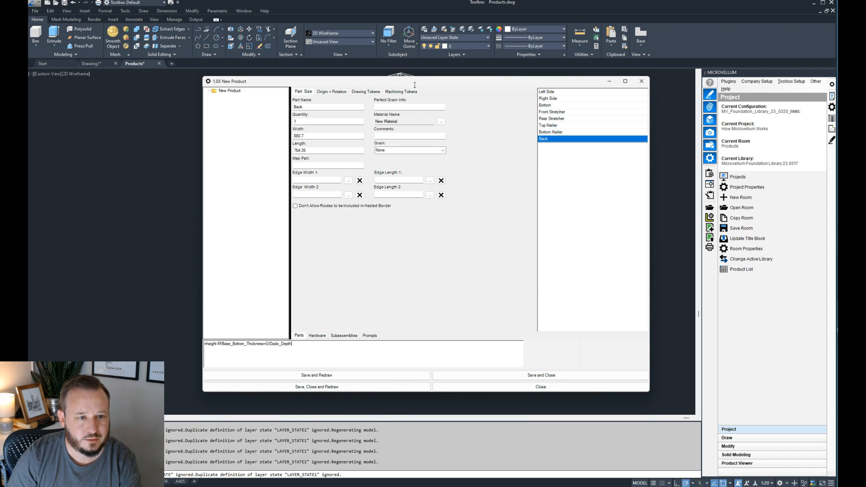
- Save and redraw the product with the Back part's size formulas, and check the cabinet drawing
{"action": "left_click_drag", "start_coordinate": [418, 83], "coordinate": [786, 100]}
{"action": "left_click", "coordinate": [674, 393]}
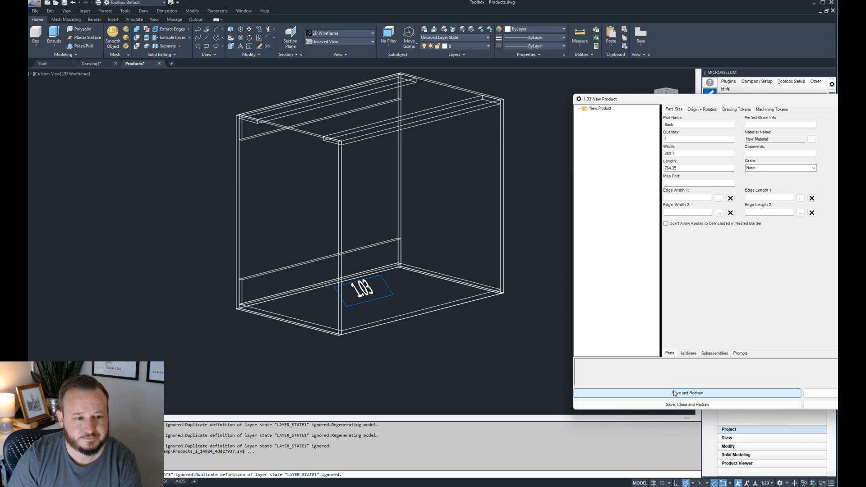
{"action": "left_click_drag", "start_coordinate": [720, 100], "coordinate": [591, 105]}
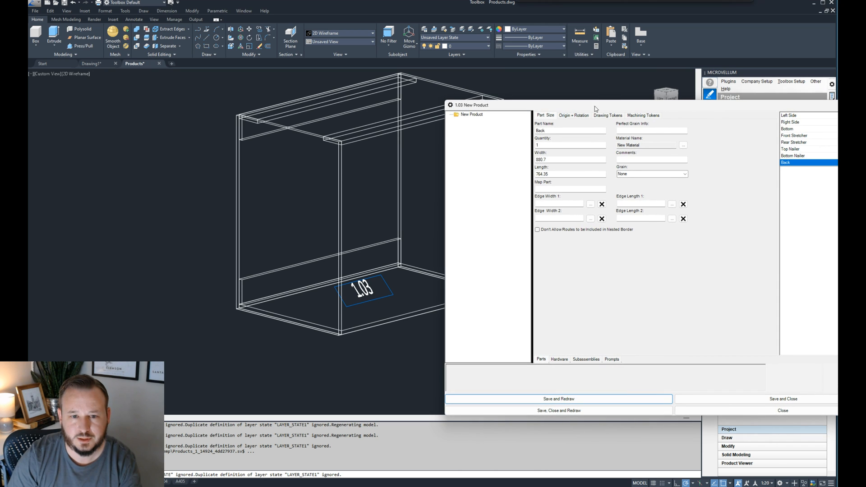
{"action": "left_click_drag", "start_coordinate": [676, 105], "coordinate": [538, 118]}
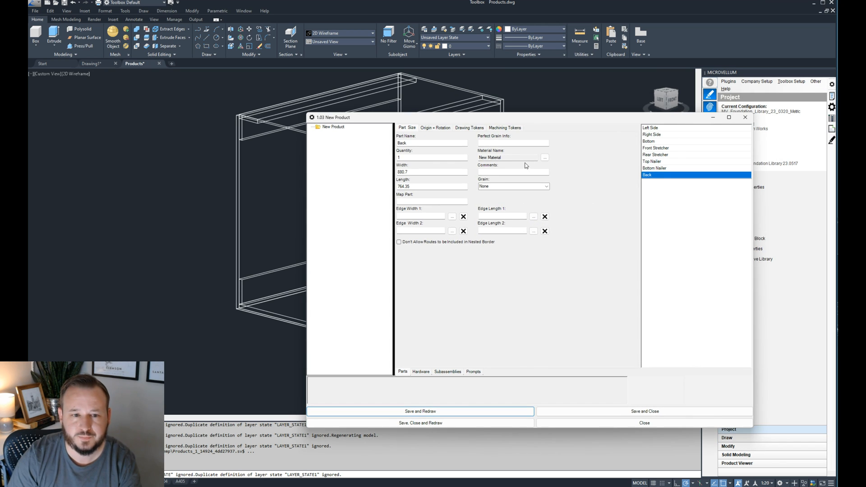
- Assign the Base_Back material pointer to the Back part
{"action": "left_click", "coordinate": [536, 158]}
{"action": "left_click", "coordinate": [545, 158]}
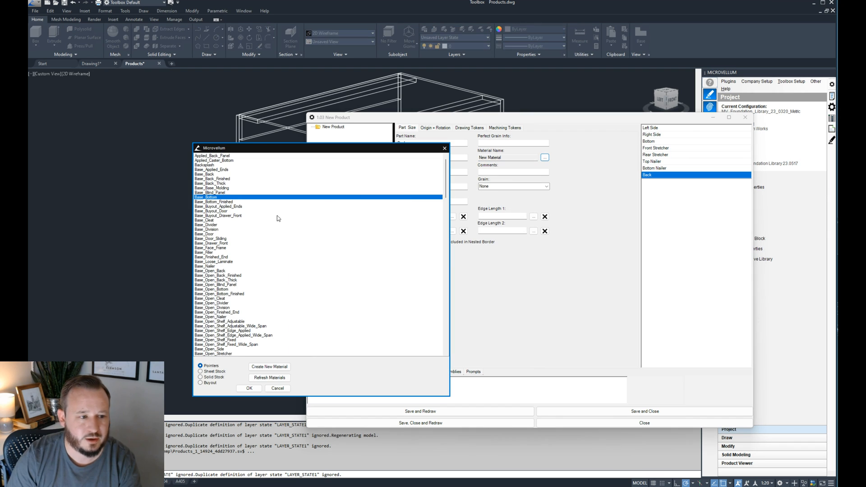
{"action": "left_click", "coordinate": [212, 175]}
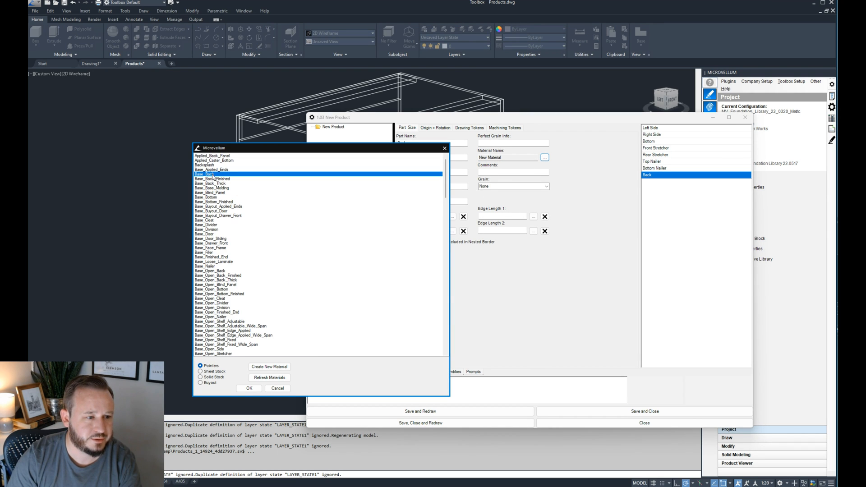
{"action": "left_click", "coordinate": [248, 388]}
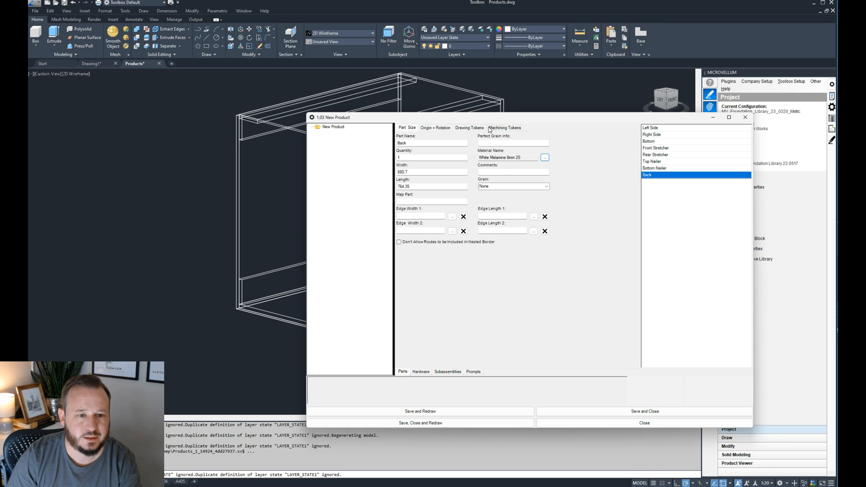
- Show the Back part's origin and rotation settings, redraw the product, and inspect how the back lies relative to the cabinet
{"action": "left_click", "coordinate": [435, 127]}
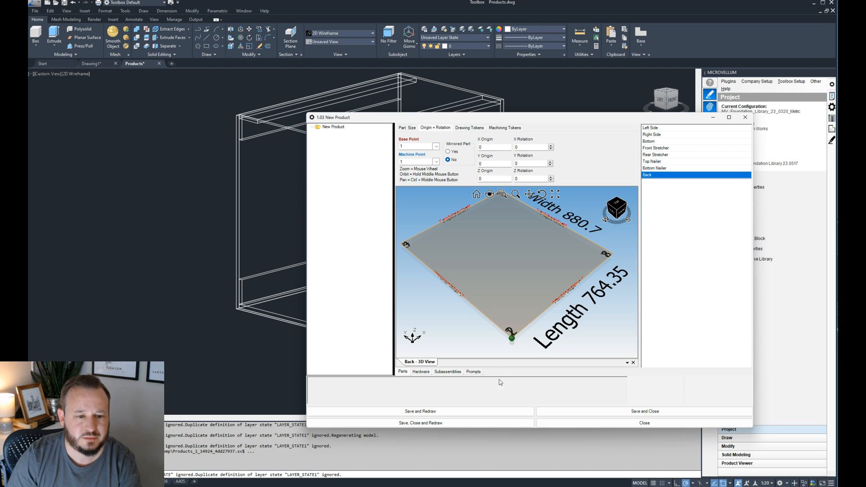
{"action": "left_click", "coordinate": [480, 411]}
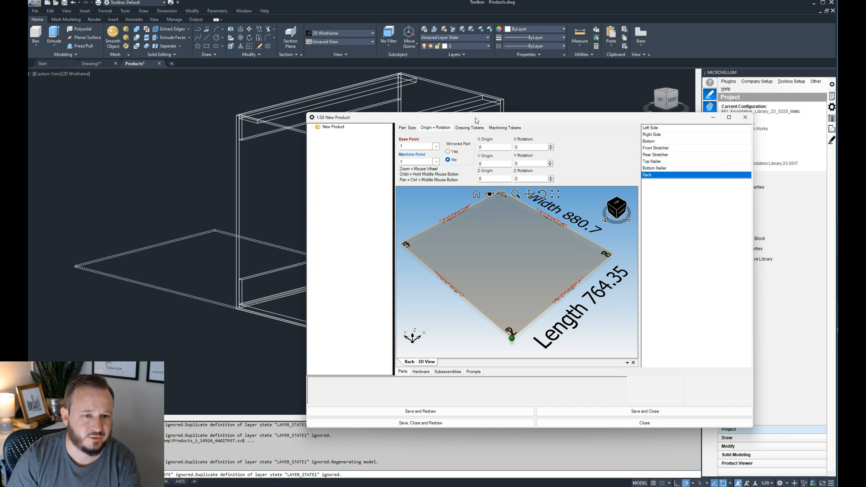
{"action": "left_click_drag", "start_coordinate": [476, 117], "coordinate": [658, 114]}
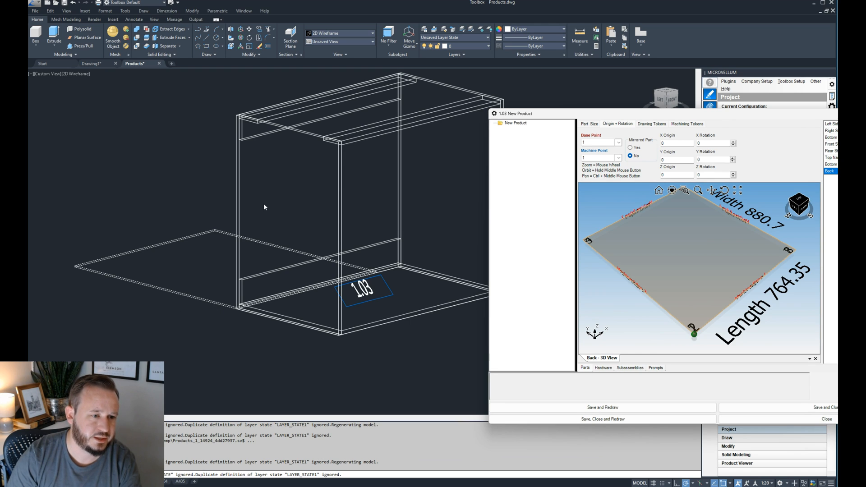
{"action": "left_click_drag", "start_coordinate": [666, 115], "coordinate": [646, 113]}
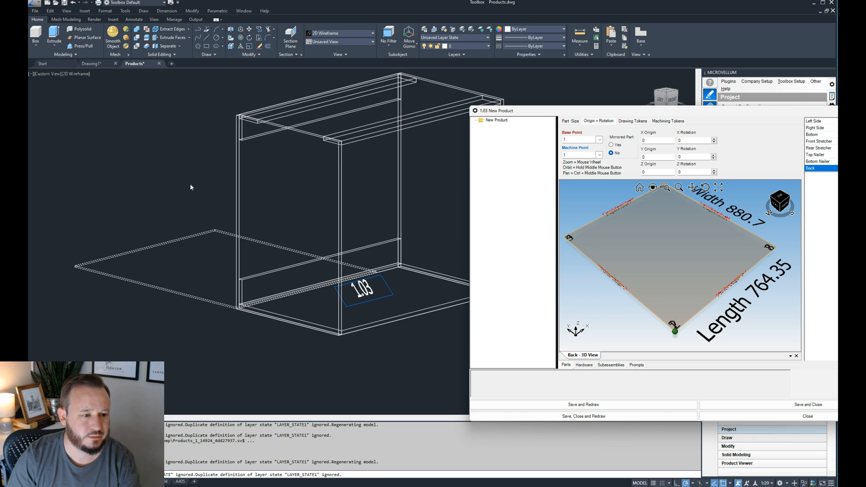
{"action": "left_click_drag", "start_coordinate": [626, 110], "coordinate": [580, 110]}
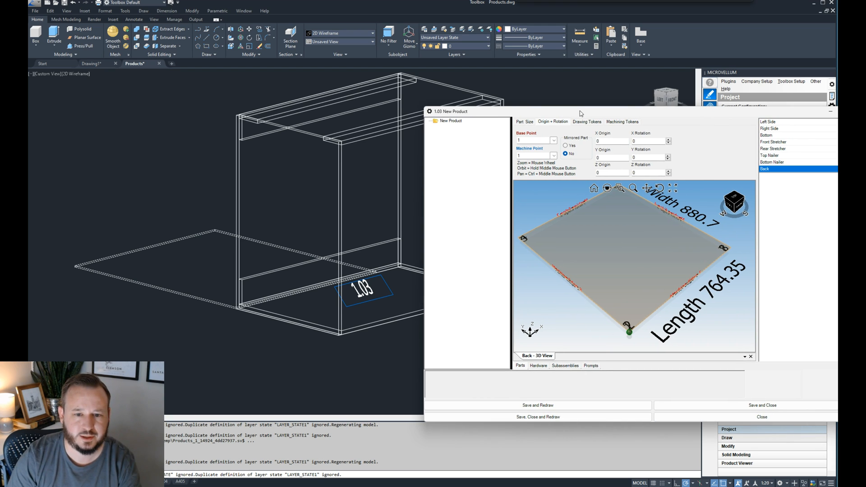
- Set the Back part's X rotation to 90, then redraw the product and check the back's orientation
{"action": "left_click", "coordinate": [644, 143]}
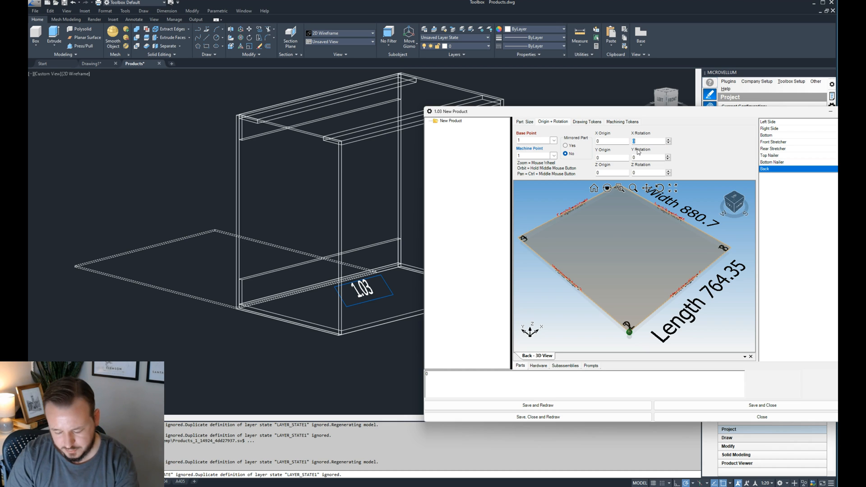
{"action": "type", "text": "90"}
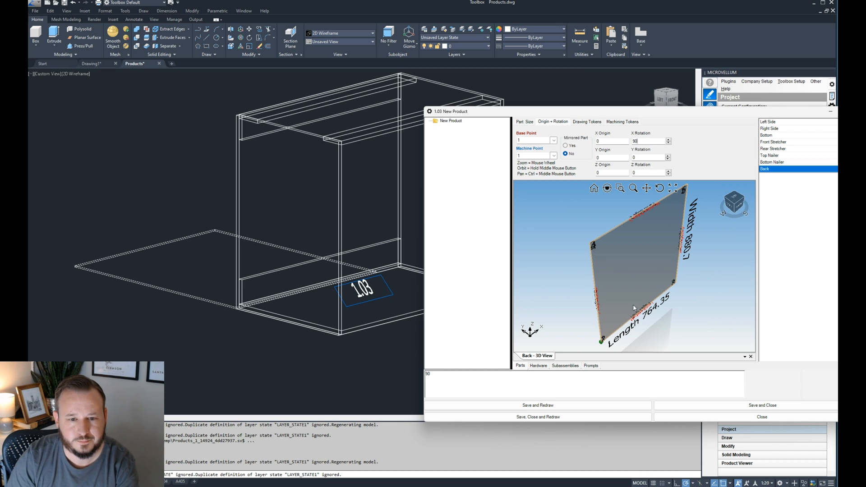
{"action": "left_click", "coordinate": [556, 405]}
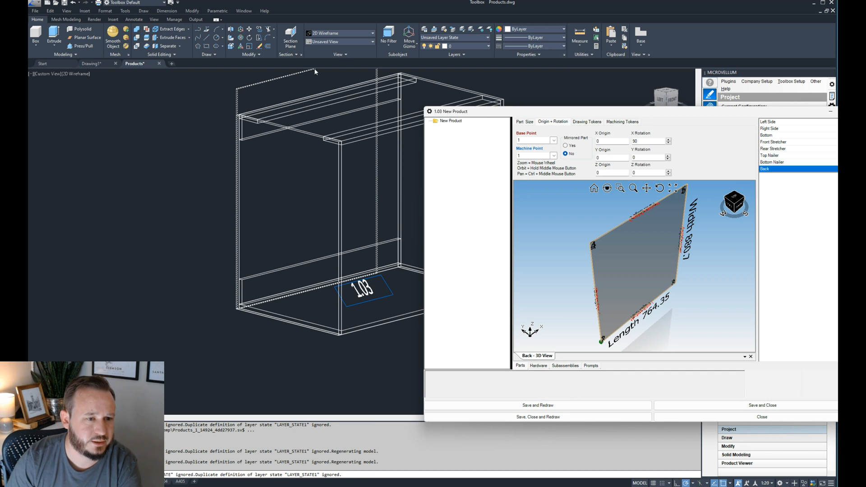
{"action": "left_click_drag", "start_coordinate": [567, 112], "coordinate": [540, 109]}
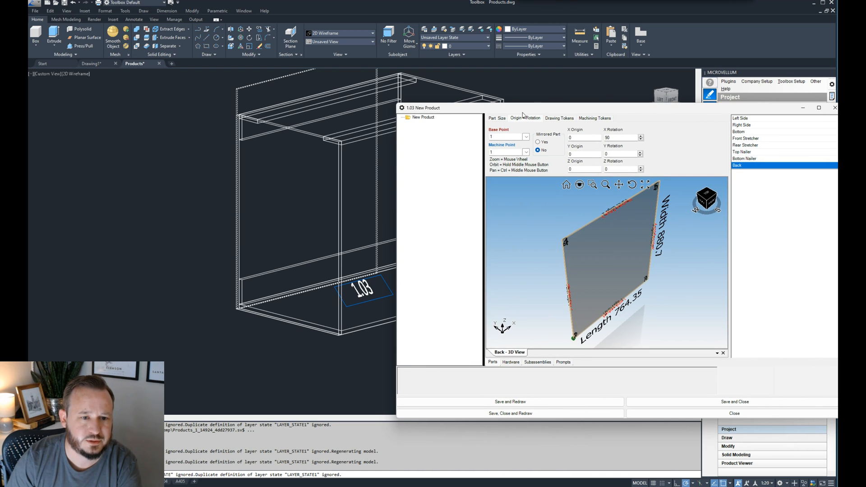
- Review the Back part's width and length formulas
{"action": "left_click", "coordinate": [497, 118]}
{"action": "left_click", "coordinate": [506, 164]}
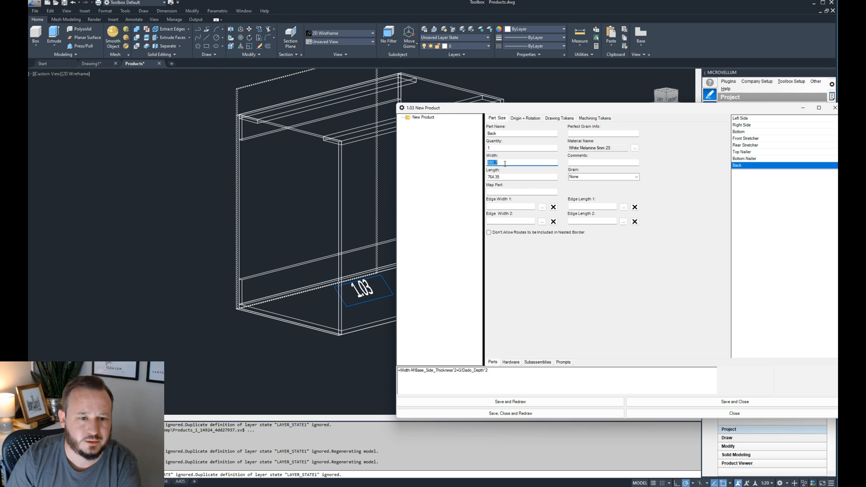
{"action": "left_click", "coordinate": [508, 177]}
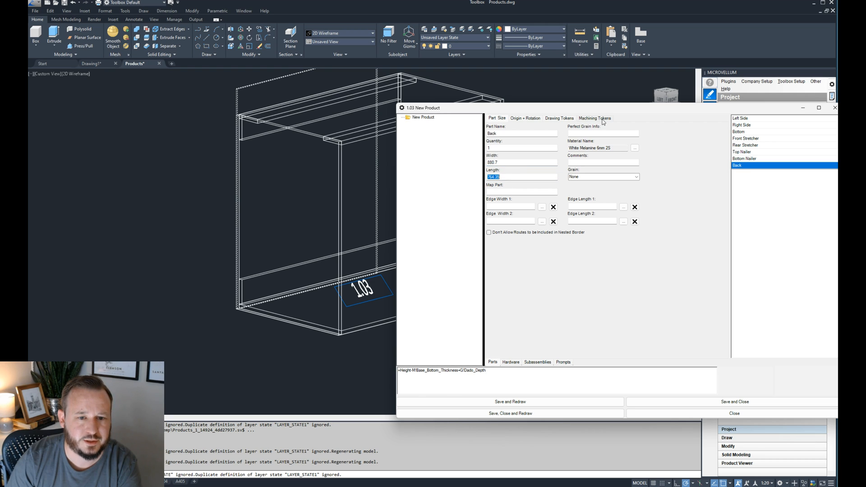
- Set the Back part's Y rotation to 90, redraw the product, and check where the back lies in the cabinet
{"action": "left_click", "coordinate": [536, 119]}
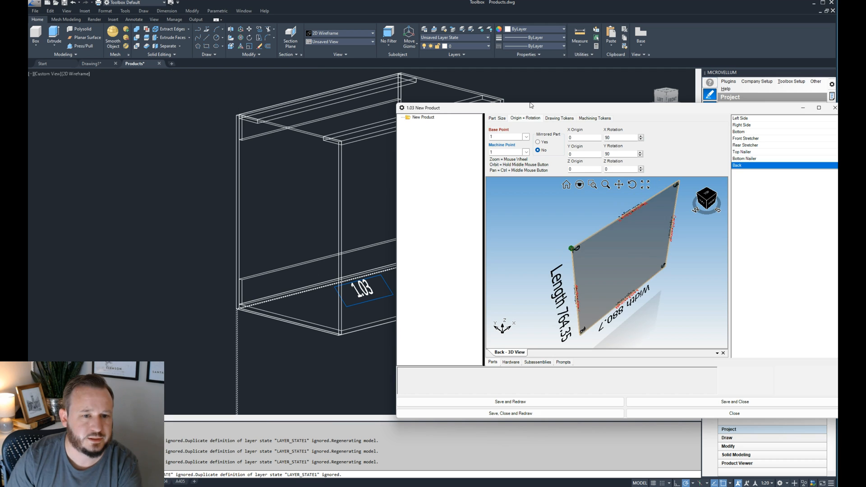
{"action": "left_click_drag", "start_coordinate": [533, 107], "coordinate": [815, 89]}
{"action": "scroll", "coordinate": [278, 219], "scroll_direction": "down", "scroll_amount": 4}
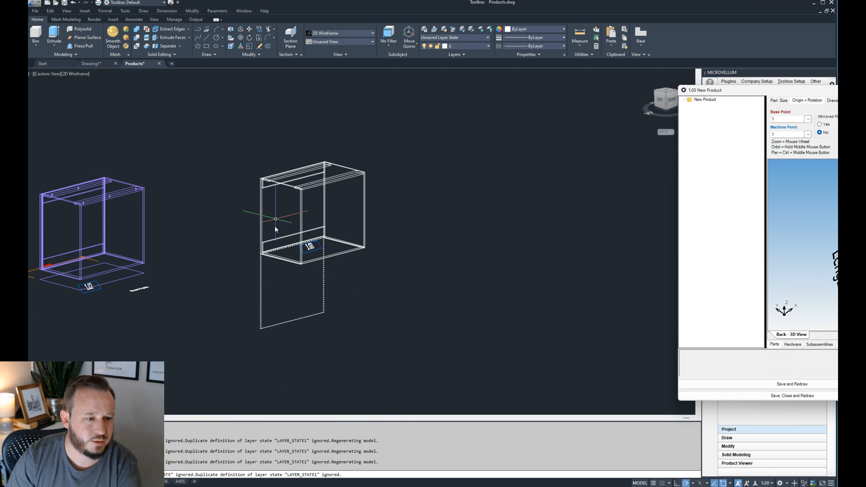
{"action": "scroll", "coordinate": [257, 253], "scroll_direction": "up", "scroll_amount": 7}
{"action": "scroll", "coordinate": [277, 255], "scroll_direction": "down", "scroll_amount": 3}
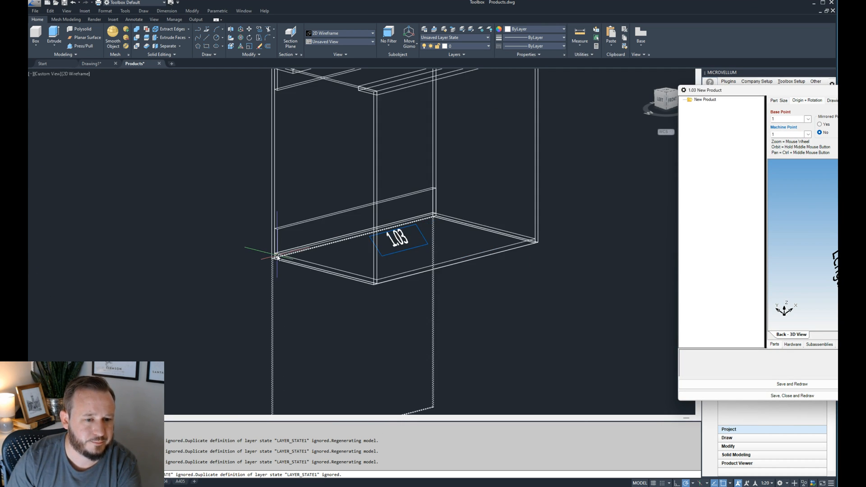
- Compare the corner points in the Back part's preview, set its base point to 8, and redraw the product
{"action": "left_click_drag", "start_coordinate": [835, 92], "coordinate": [400, 95]}
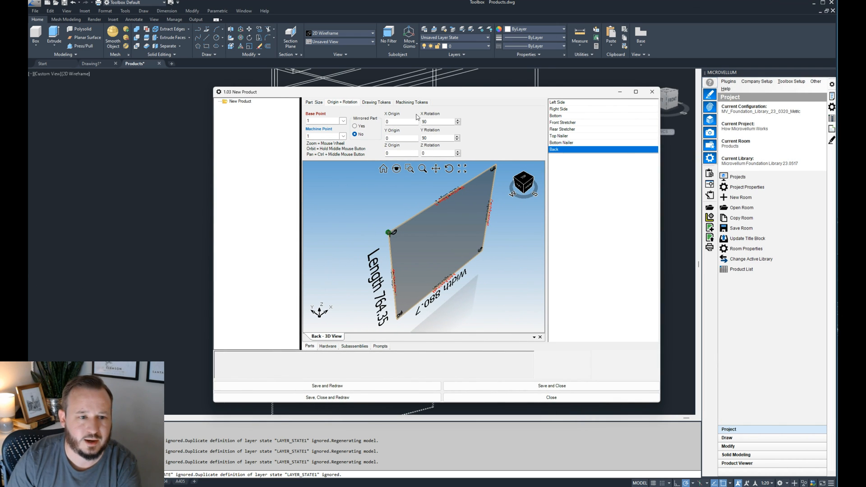
{"action": "scroll", "coordinate": [399, 315], "scroll_direction": "up", "scroll_amount": 4}
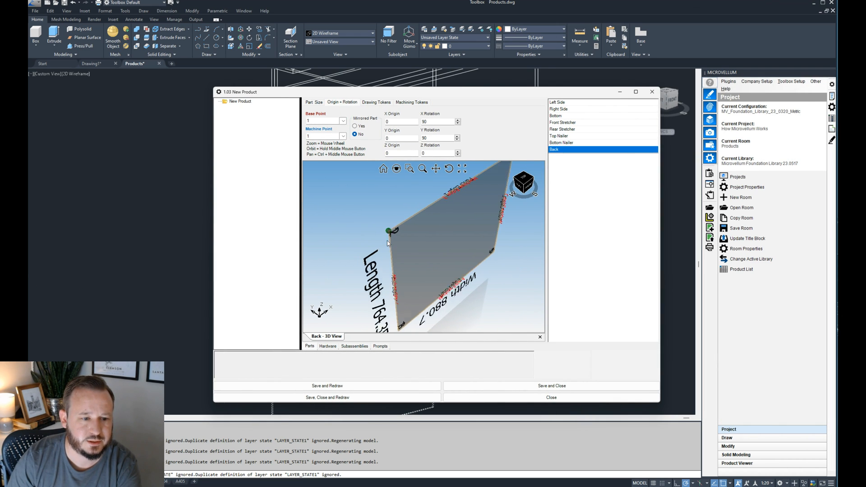
{"action": "scroll", "coordinate": [399, 314], "scroll_direction": "down", "scroll_amount": 2}
{"action": "scroll", "coordinate": [399, 315], "scroll_direction": "up", "scroll_amount": 3}
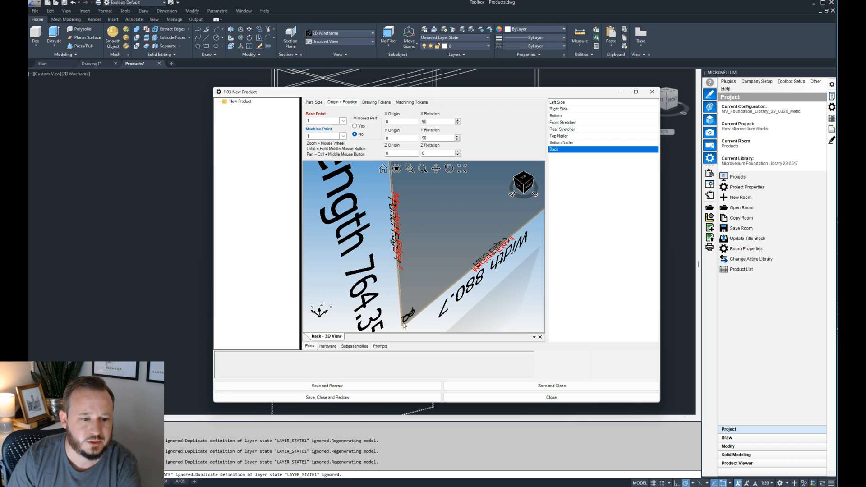
{"action": "scroll", "coordinate": [399, 315], "scroll_direction": "up", "scroll_amount": 3}
{"action": "scroll", "coordinate": [404, 297], "scroll_direction": "down", "scroll_amount": 3}
{"action": "scroll", "coordinate": [404, 297], "scroll_direction": "down", "scroll_amount": 2}
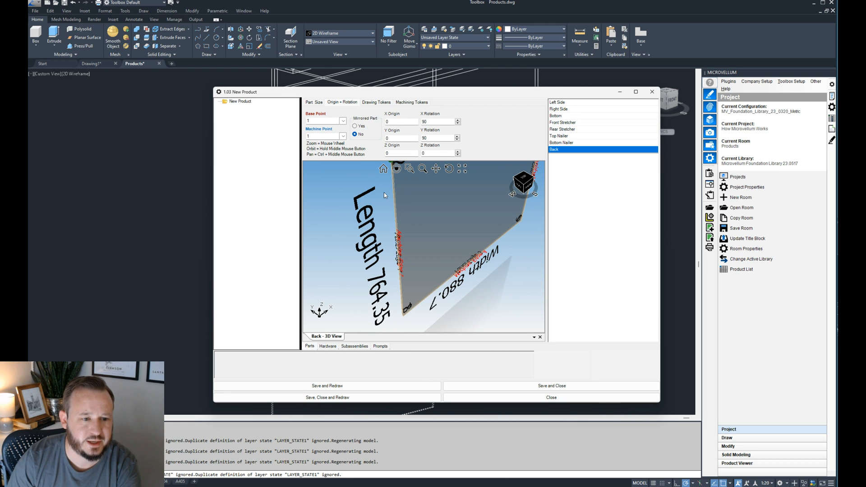
{"action": "left_click", "coordinate": [343, 122]}
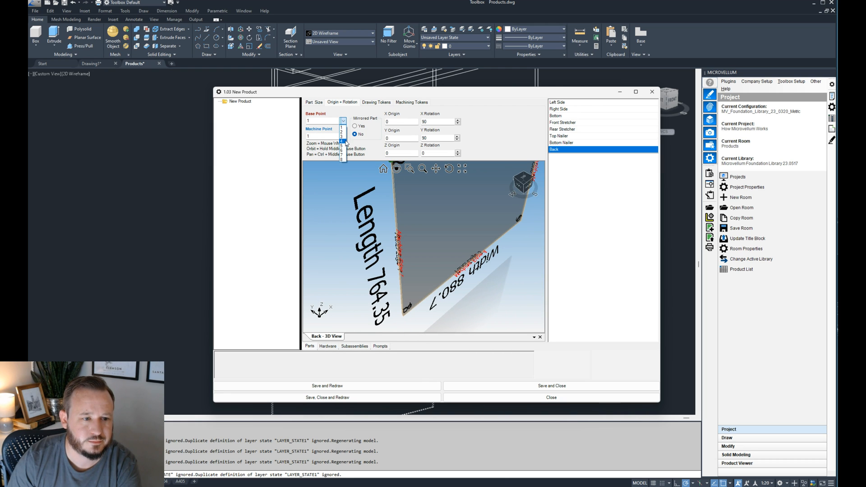
{"action": "left_click", "coordinate": [341, 160]}
{"action": "left_click", "coordinate": [343, 385]}
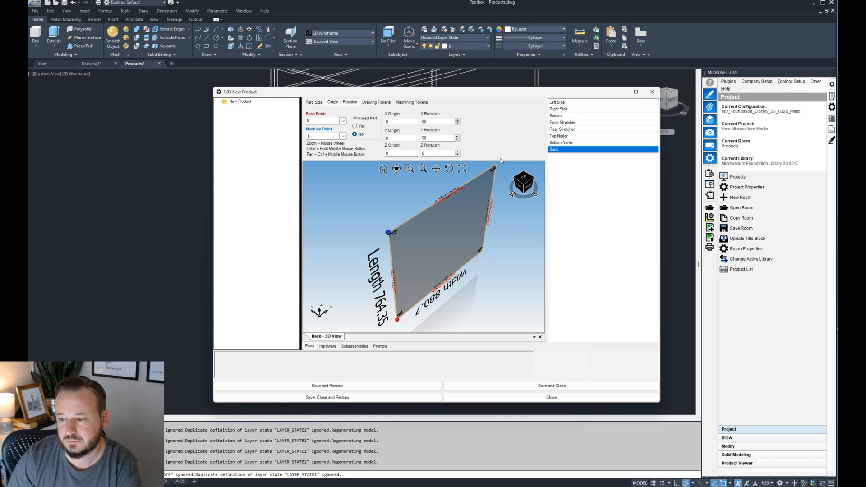
- Inspect how the back's upper corners sit relative to the sides and rear stretcher in the cabinet drawing
{"action": "left_click_drag", "start_coordinate": [487, 92], "coordinate": [862, 96]}
{"action": "scroll", "coordinate": [374, 260], "scroll_direction": "down", "scroll_amount": 5}
{"action": "scroll", "coordinate": [329, 221], "scroll_direction": "up", "scroll_amount": 6}
{"action": "scroll", "coordinate": [380, 166], "scroll_direction": "down", "scroll_amount": 4}
{"action": "scroll", "coordinate": [452, 102], "scroll_direction": "up", "scroll_amount": 4}
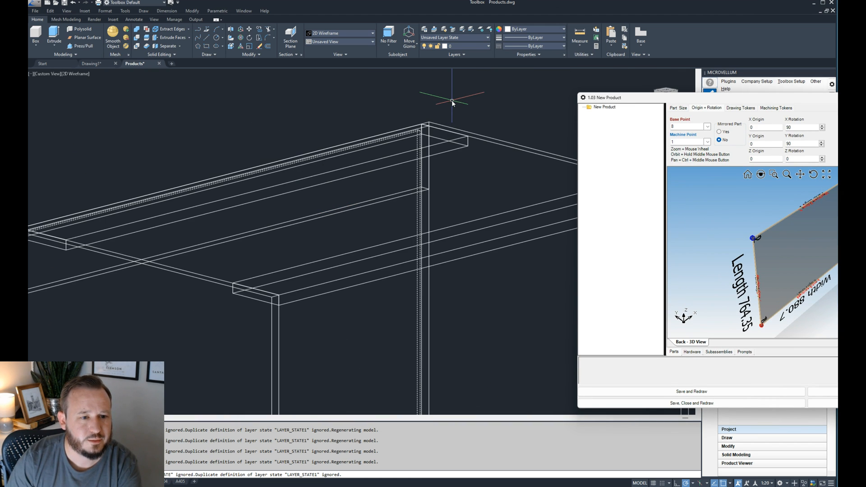
{"action": "scroll", "coordinate": [406, 111], "scroll_direction": "down", "scroll_amount": 5}
{"action": "scroll", "coordinate": [229, 156], "scroll_direction": "up", "scroll_amount": 6}
{"action": "scroll", "coordinate": [246, 181], "scroll_direction": "up", "scroll_amount": 2}
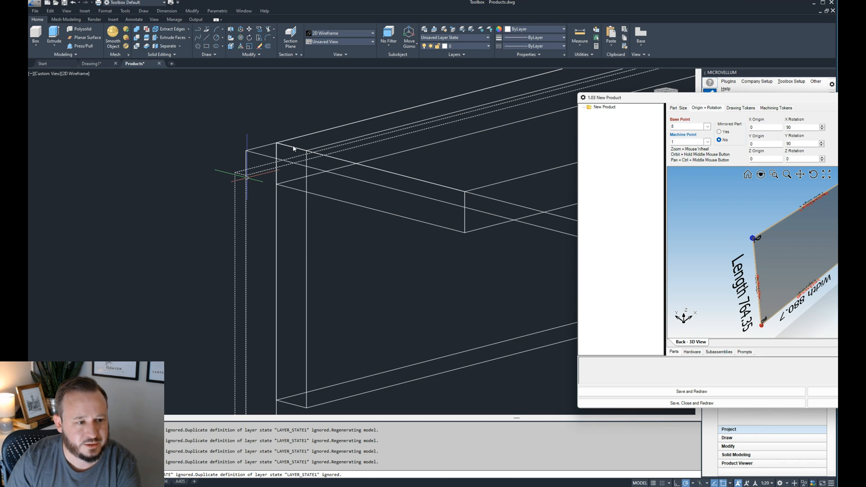
{"action": "scroll", "coordinate": [234, 156], "scroll_direction": "down", "scroll_amount": 3}
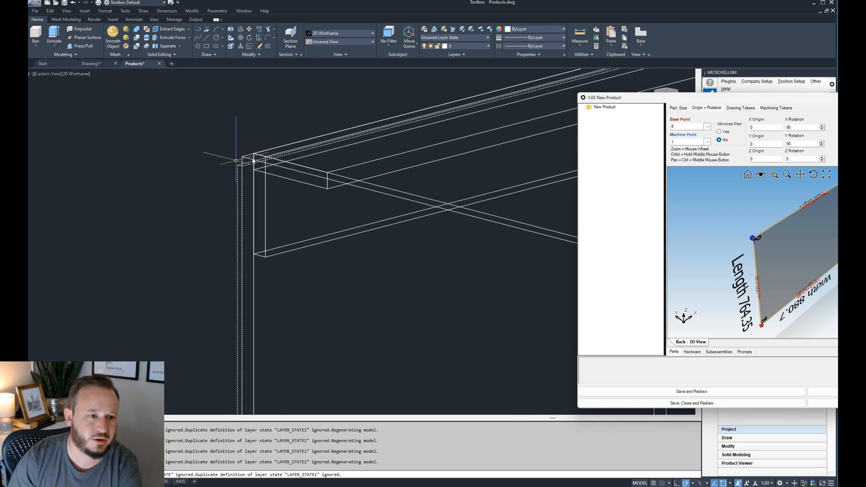
- Start the Back part's X origin formula with =M!Base_Side_Thickness followed by a minus sign
{"action": "left_click_drag", "start_coordinate": [631, 102], "coordinate": [249, 100]}
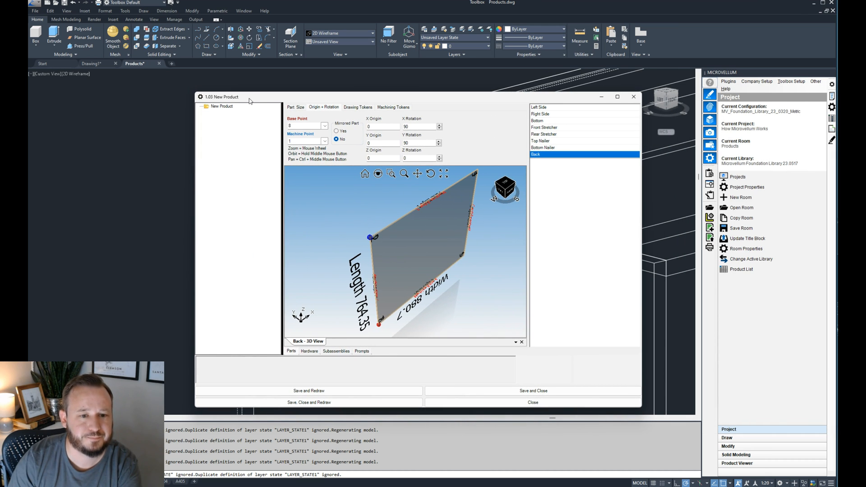
{"action": "left_click", "coordinate": [379, 128]}
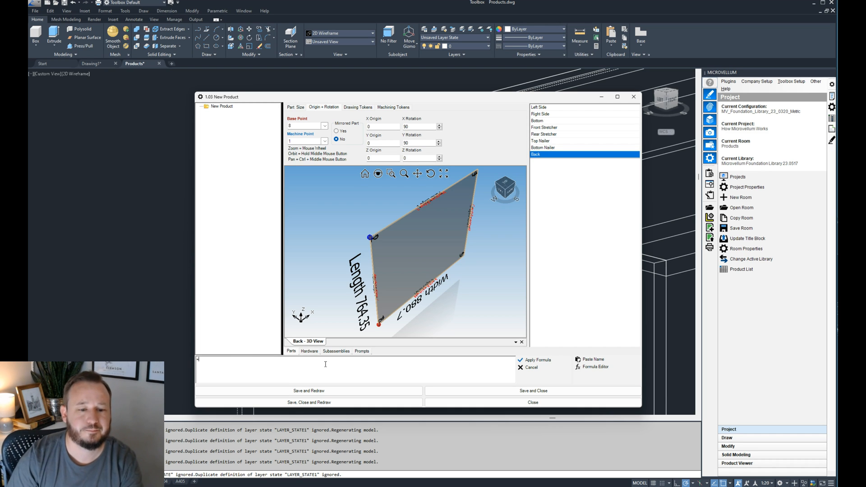
{"action": "left_click", "coordinate": [592, 360]}
{"action": "left_click", "coordinate": [403, 182]}
{"action": "scroll", "coordinate": [396, 230], "scroll_direction": "down", "scroll_amount": 15}
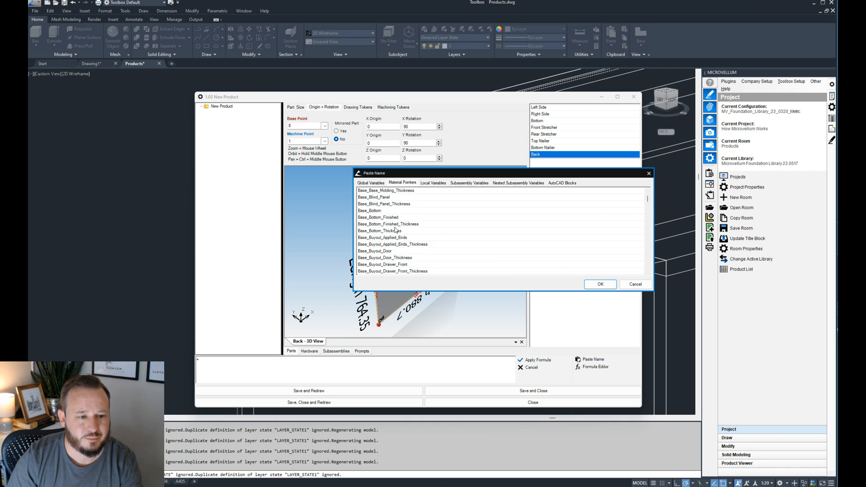
{"action": "scroll", "coordinate": [396, 230], "scroll_direction": "down", "scroll_amount": 15}
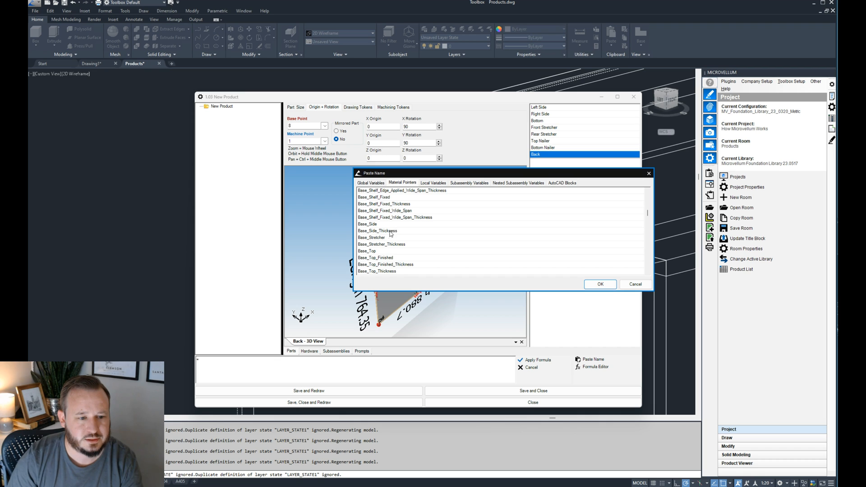
{"action": "double_click", "coordinate": [380, 231]}
{"action": "type", "text": "-"}
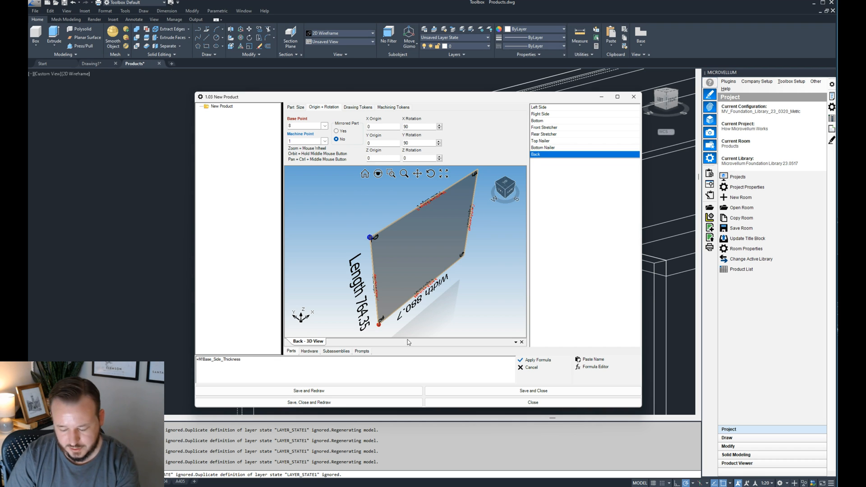
- Complete the X origin formula as =M!Base_Side_Thickness-G!Dado_Depth, apply it, and redraw the product
{"action": "left_click", "coordinate": [588, 360]}
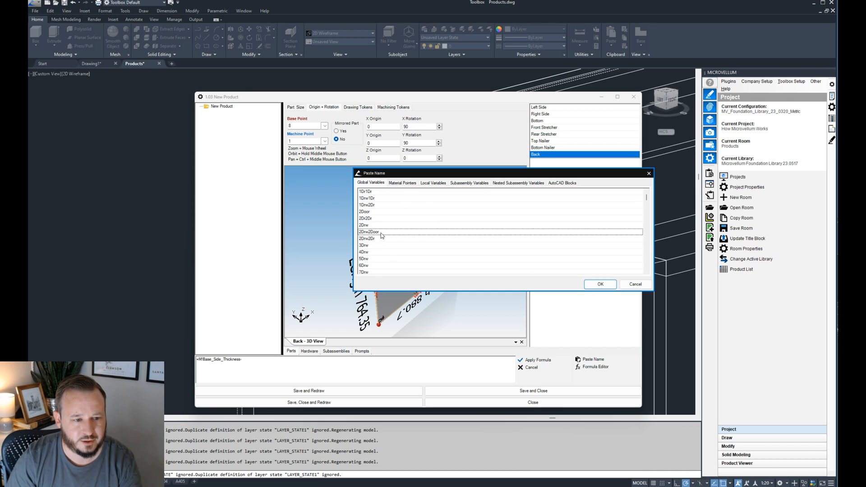
{"action": "scroll", "coordinate": [381, 233], "scroll_direction": "down", "scroll_amount": 15}
{"action": "left_click", "coordinate": [387, 257]}
{"action": "left_click", "coordinate": [602, 285]}
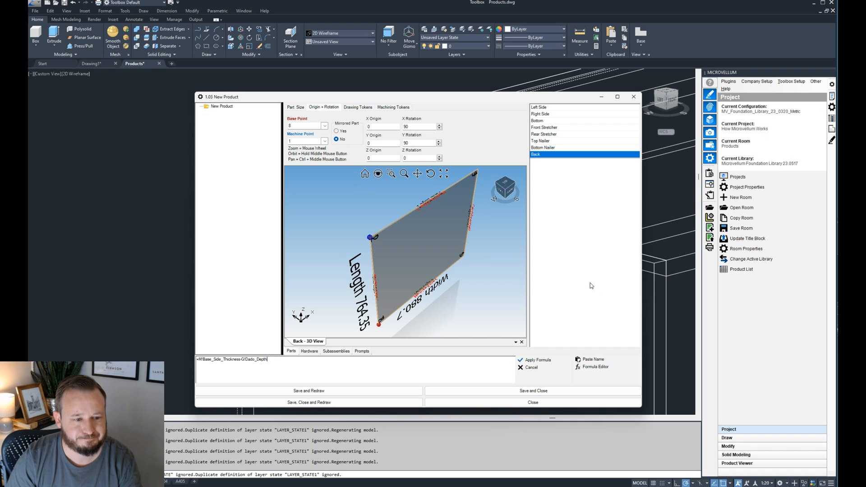
{"action": "left_click", "coordinate": [537, 361]}
{"action": "left_click", "coordinate": [373, 391]}
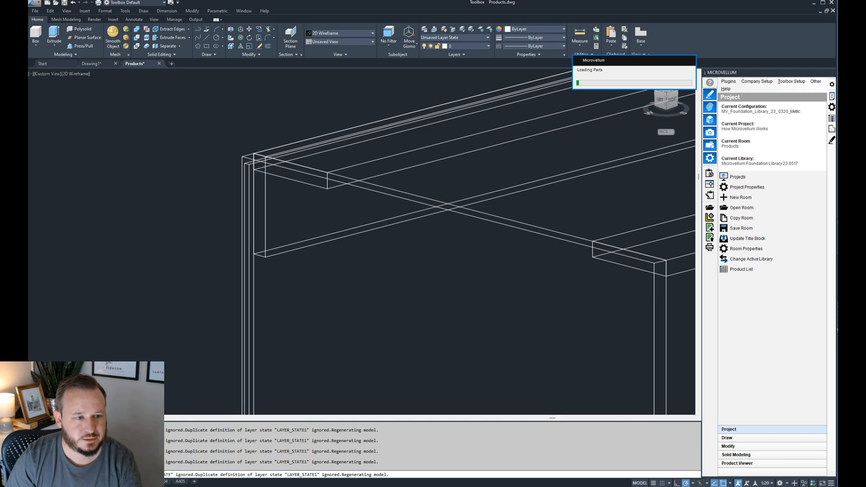
- Switch the drawing to the front view with the fv command and examine the cabinet's lower-left corner
{"action": "left_click_drag", "start_coordinate": [412, 100], "coordinate": [859, 141]}
{"action": "scroll", "coordinate": [260, 153], "scroll_direction": "up", "scroll_amount": 3}
{"action": "scroll", "coordinate": [224, 180], "scroll_direction": "down", "scroll_amount": 2}
{"action": "left_click", "coordinate": [207, 160]}
{"action": "type", "text": "fv"}
{"action": "key", "text": "Return"}
{"action": "scroll", "coordinate": [504, 165], "scroll_direction": "up", "scroll_amount": 5}
{"action": "scroll", "coordinate": [329, 131], "scroll_direction": "down", "scroll_amount": 5}
{"action": "scroll", "coordinate": [330, 381], "scroll_direction": "up", "scroll_amount": 4}
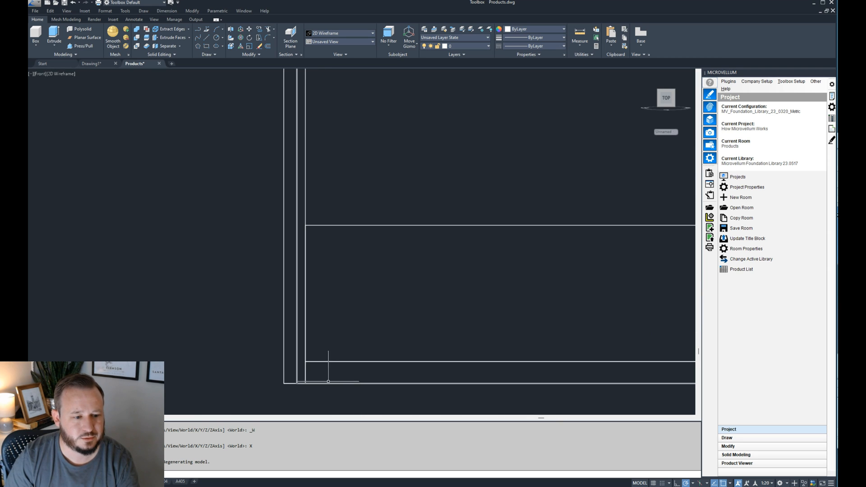
- Select the back in the front view and examine its edges up to the cabinet's upper corners
{"action": "left_click", "coordinate": [296, 374]}
{"action": "scroll", "coordinate": [296, 360], "scroll_direction": "down", "scroll_amount": 4}
{"action": "middle_click_drag", "start_coordinate": [300, 245], "coordinate": [305, 315]}
{"action": "scroll", "coordinate": [306, 315], "scroll_direction": "down", "scroll_amount": 3}
{"action": "scroll", "coordinate": [299, 236], "scroll_direction": "up", "scroll_amount": 4}
{"action": "scroll", "coordinate": [257, 199], "scroll_direction": "down", "scroll_amount": 1}
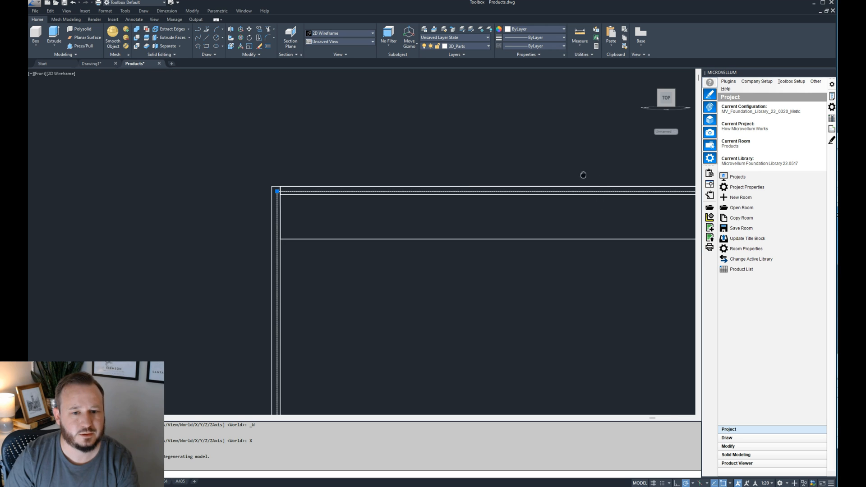
{"action": "scroll", "coordinate": [392, 158], "scroll_direction": "down", "scroll_amount": 3}
{"action": "scroll", "coordinate": [555, 183], "scroll_direction": "up", "scroll_amount": 4}
{"action": "scroll", "coordinate": [453, 172], "scroll_direction": "down", "scroll_amount": 3}
{"action": "scroll", "coordinate": [343, 171], "scroll_direction": "up", "scroll_amount": 4}
- Measure the horizontal distance from the back's upper-left corner to the inner face of the left side
{"action": "key", "text": "Escape"}
{"action": "type", "text": "Di"}
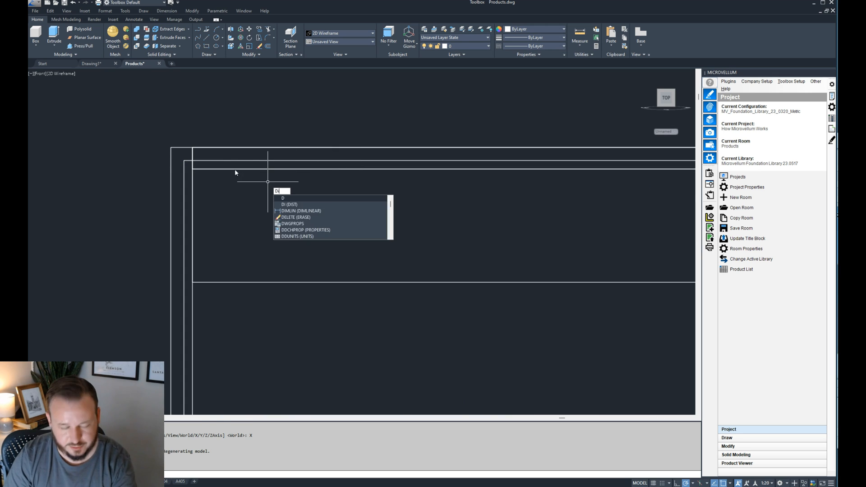
{"action": "key", "text": "Return"}
{"action": "scroll", "coordinate": [174, 158], "scroll_direction": "up", "scroll_amount": 2}
{"action": "left_click", "coordinate": [191, 162]}
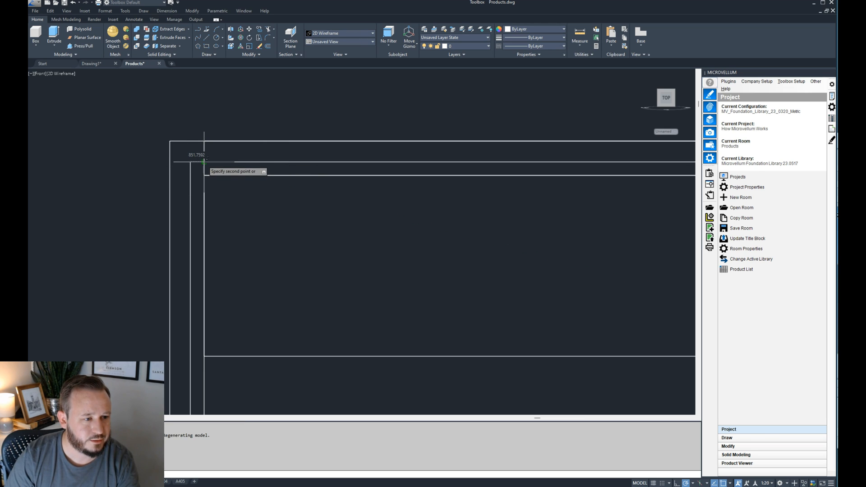
{"action": "left_click", "coordinate": [204, 162]}
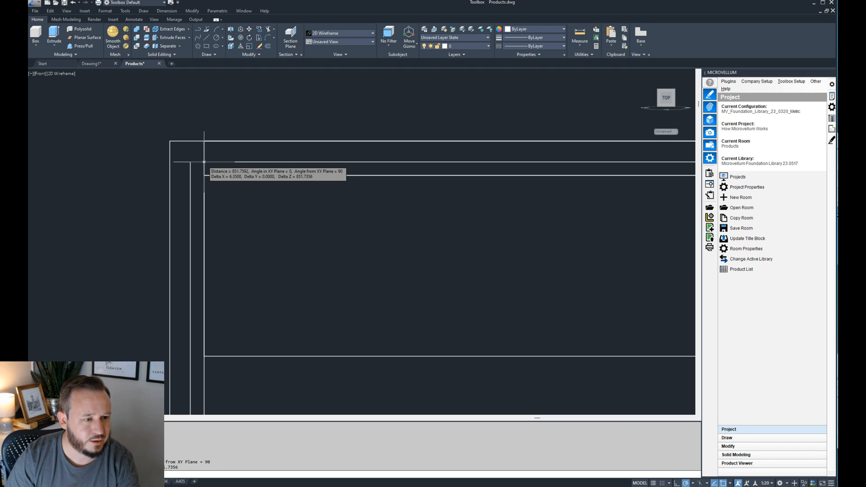
- Measure from the right side's inner face at the stretcher's underside to the back's upper-right corner
{"action": "scroll", "coordinate": [204, 162], "scroll_direction": "down", "scroll_amount": 3}
{"action": "scroll", "coordinate": [610, 145], "scroll_direction": "up", "scroll_amount": 4}
{"action": "key", "text": "Return"}
{"action": "left_click", "coordinate": [609, 146]}
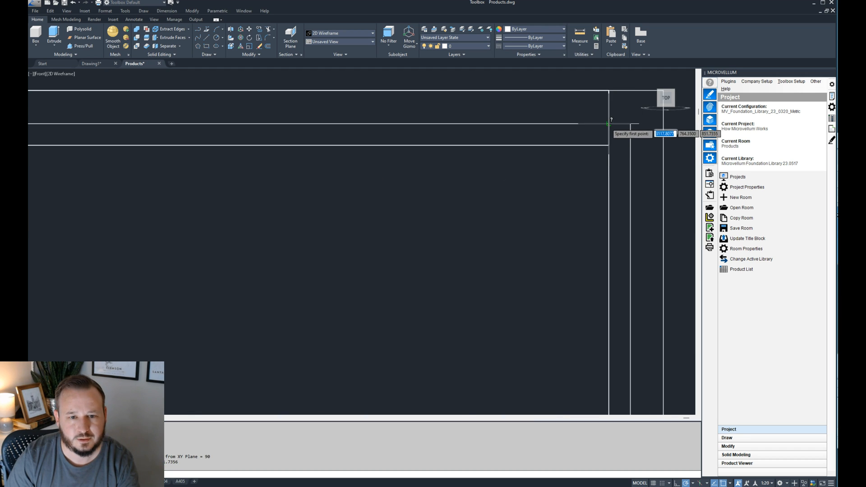
{"action": "left_click", "coordinate": [631, 124]}
{"action": "scroll", "coordinate": [631, 124], "scroll_direction": "down", "scroll_amount": 5}
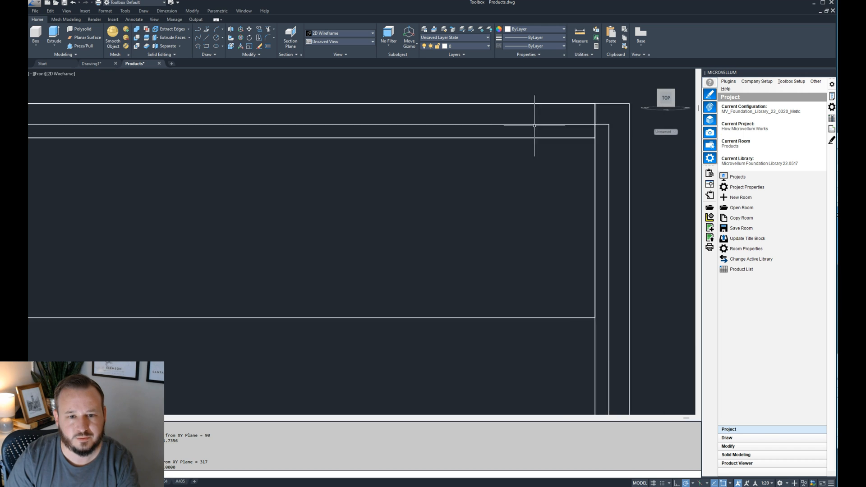
- Check the back's lower-right corner against the bottom and right side, and return to the Back part's origin settings
{"action": "scroll", "coordinate": [402, 349], "scroll_direction": "up", "scroll_amount": 4}
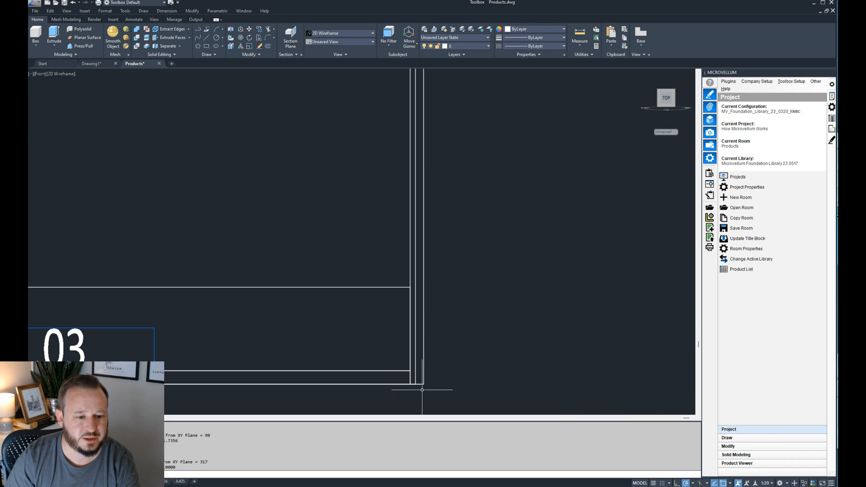
{"action": "scroll", "coordinate": [473, 352], "scroll_direction": "down", "scroll_amount": 2}
{"action": "scroll", "coordinate": [472, 352], "scroll_direction": "down", "scroll_amount": 2}
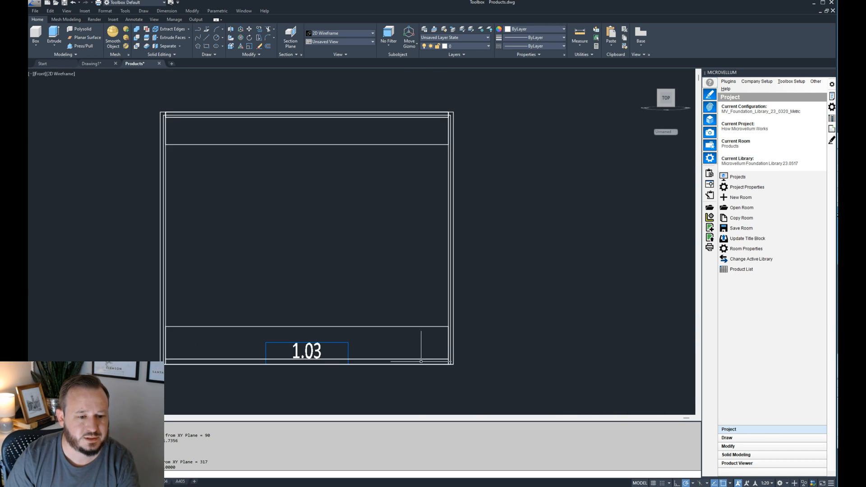
{"action": "scroll", "coordinate": [436, 357], "scroll_direction": "up", "scroll_amount": 2}
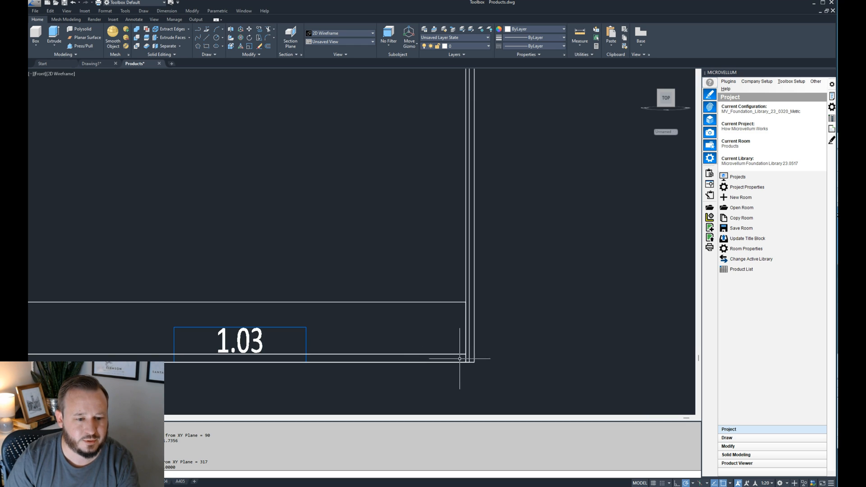
{"action": "scroll", "coordinate": [462, 352], "scroll_direction": "up", "scroll_amount": 2}
{"action": "left_click", "coordinate": [477, 353]}
{"action": "left_click", "coordinate": [478, 354]}
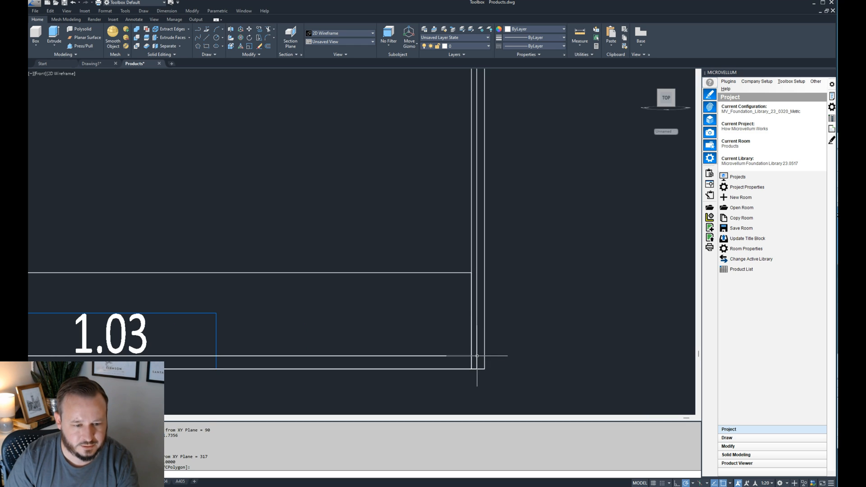
{"action": "key", "text": "Escape"}
{"action": "scroll", "coordinate": [460, 351], "scroll_direction": "down", "scroll_amount": 2}
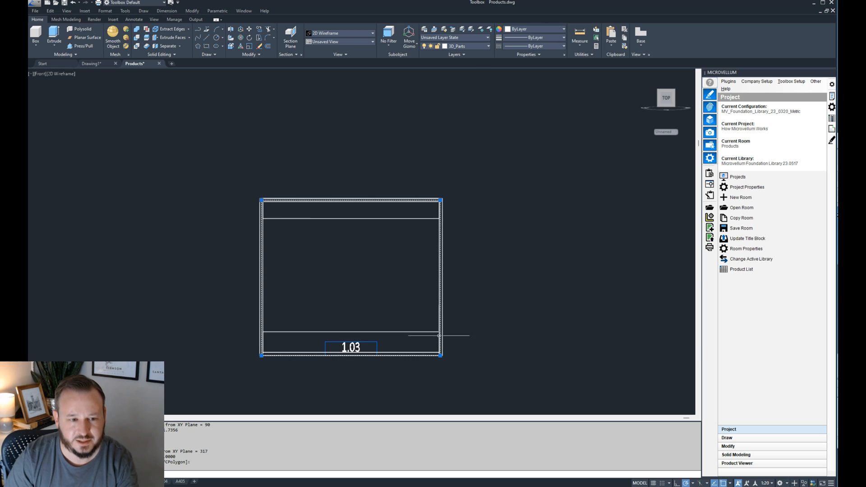
{"action": "left_click_drag", "start_coordinate": [865, 136], "coordinate": [524, 136]}
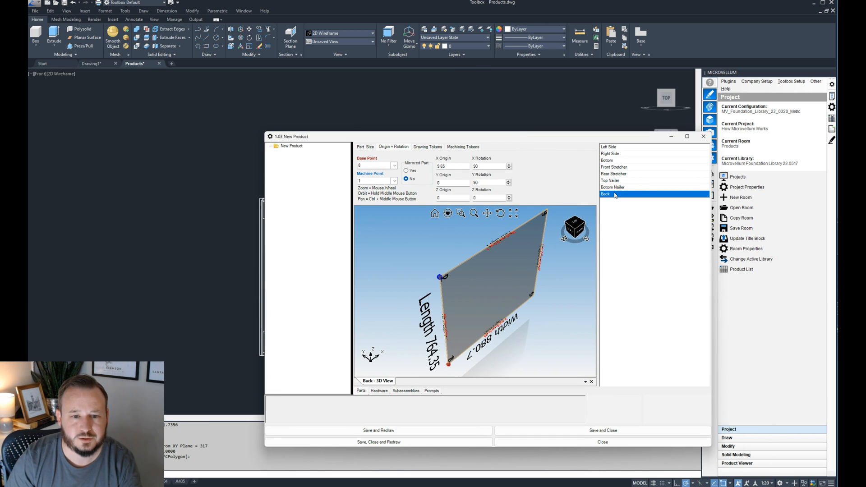
- Start the Back part's Z origin formula with the Base_Bottom_Thickness material pointer
{"action": "left_click", "coordinate": [450, 198]}
{"action": "left_click", "coordinate": [330, 400]}
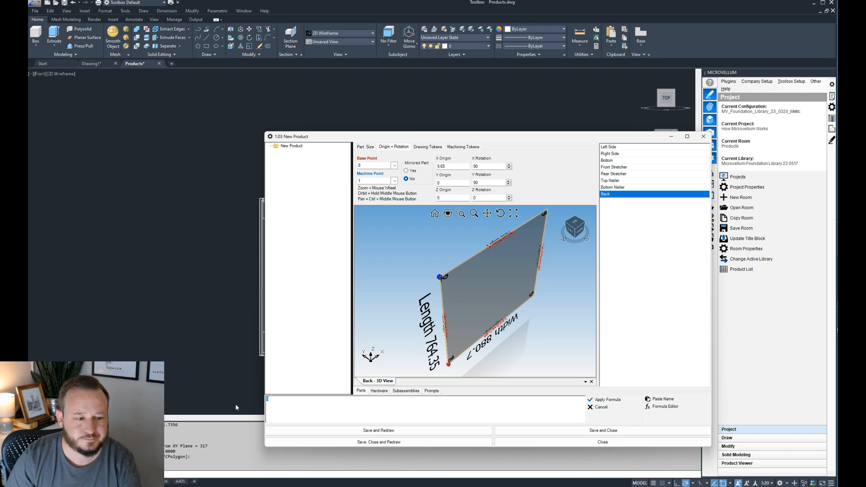
{"action": "left_click", "coordinate": [663, 399]}
{"action": "left_click", "coordinate": [412, 184]}
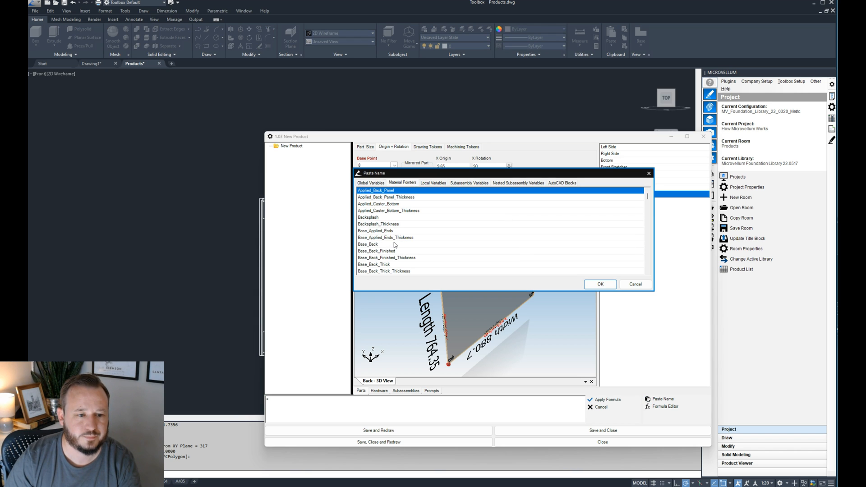
{"action": "scroll", "coordinate": [394, 247], "scroll_direction": "down", "scroll_amount": 3}
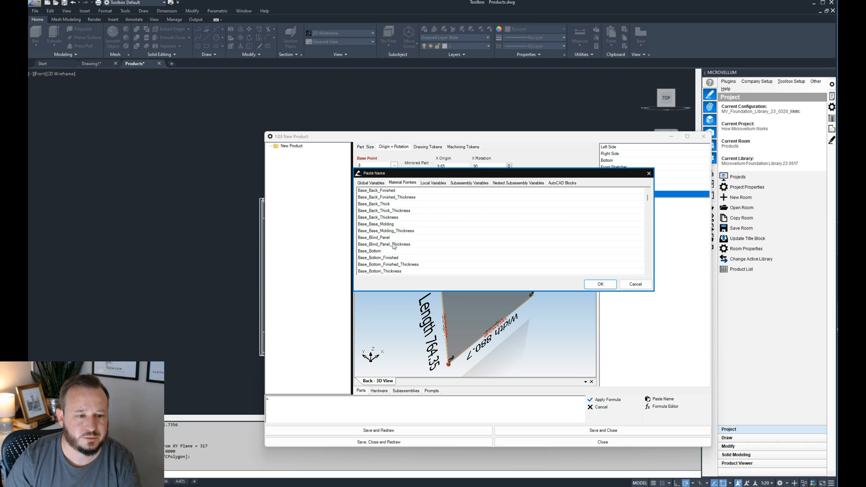
{"action": "left_click", "coordinate": [389, 271]}
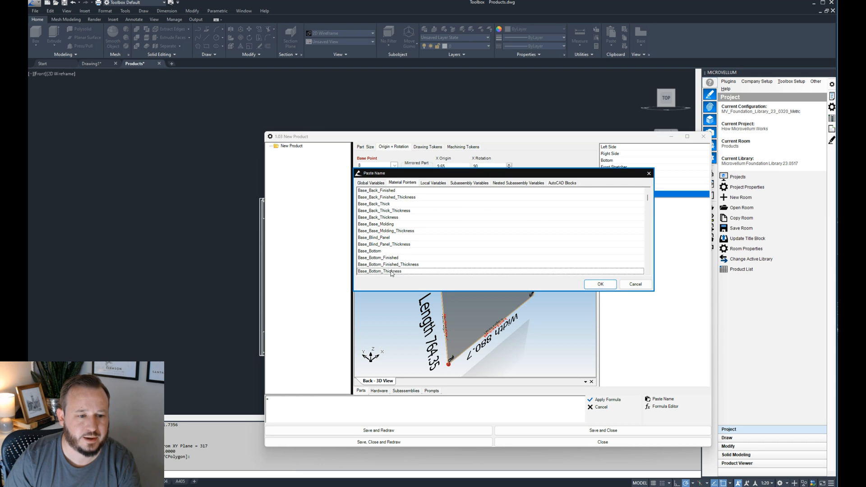
{"action": "left_click", "coordinate": [601, 284]}
- Subtract the Dado Depth global variable in the Back's Z origin formula, apply it and redraw the product
{"action": "type", "text": "-"}
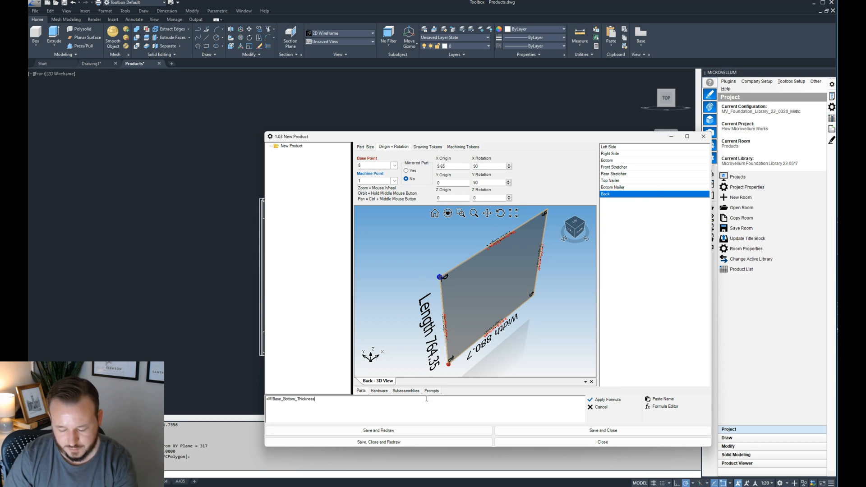
{"action": "left_click", "coordinate": [660, 400]}
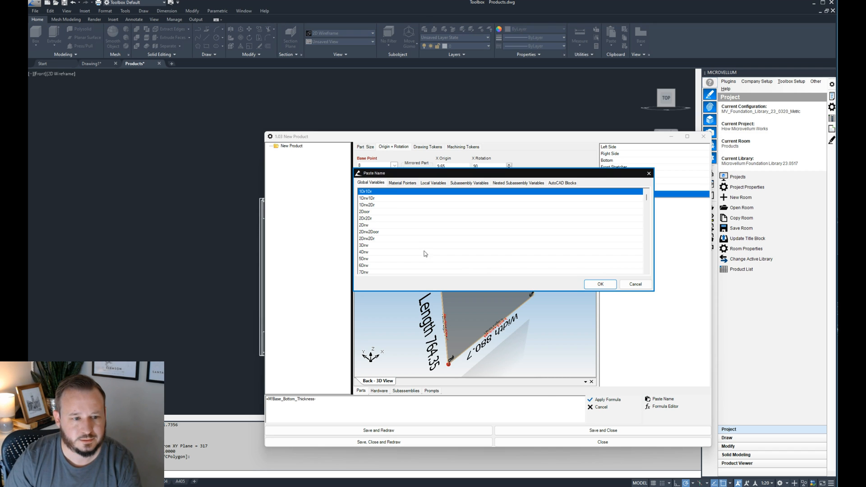
{"action": "scroll", "coordinate": [391, 232], "scroll_direction": "down", "scroll_amount": 15}
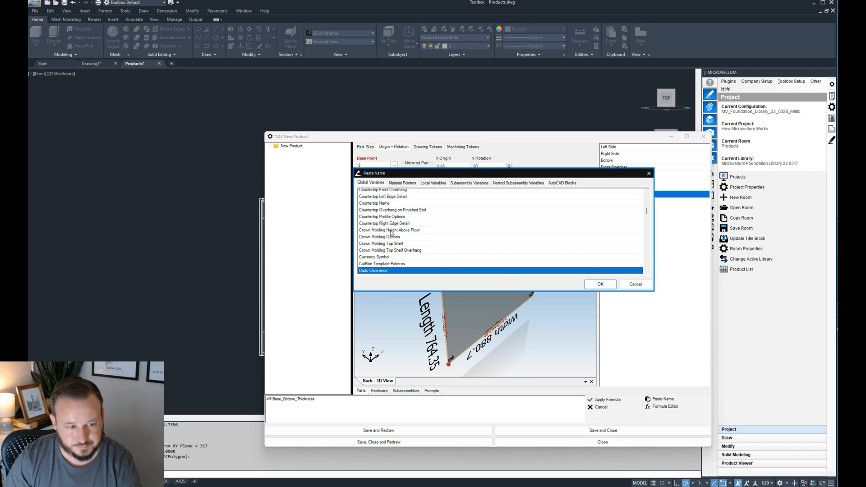
{"action": "left_click", "coordinate": [600, 284]}
{"action": "left_click", "coordinate": [605, 400]}
{"action": "left_click", "coordinate": [488, 430]}
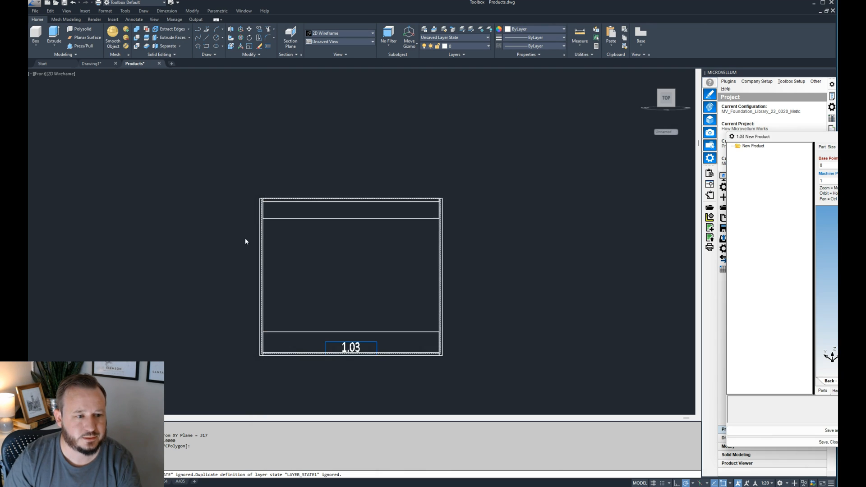
- Check the redrawn back's fit at the cabinet's upper-left and lower-left corners in the front view
{"action": "scroll", "coordinate": [275, 170], "scroll_direction": "down", "scroll_amount": 4}
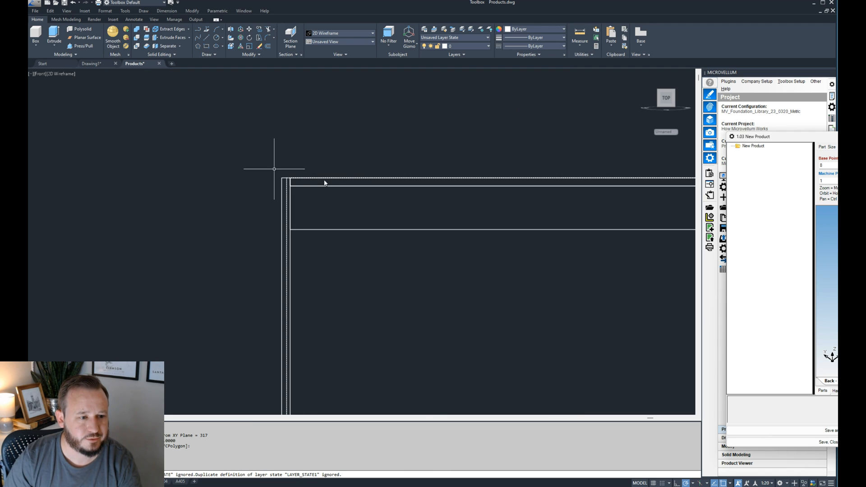
{"action": "scroll", "coordinate": [275, 167], "scroll_direction": "down", "scroll_amount": 5}
{"action": "scroll", "coordinate": [271, 271], "scroll_direction": "up", "scroll_amount": 7}
{"action": "scroll", "coordinate": [262, 297], "scroll_direction": "down", "scroll_amount": 2}
{"action": "scroll", "coordinate": [261, 296], "scroll_direction": "down", "scroll_amount": 3}
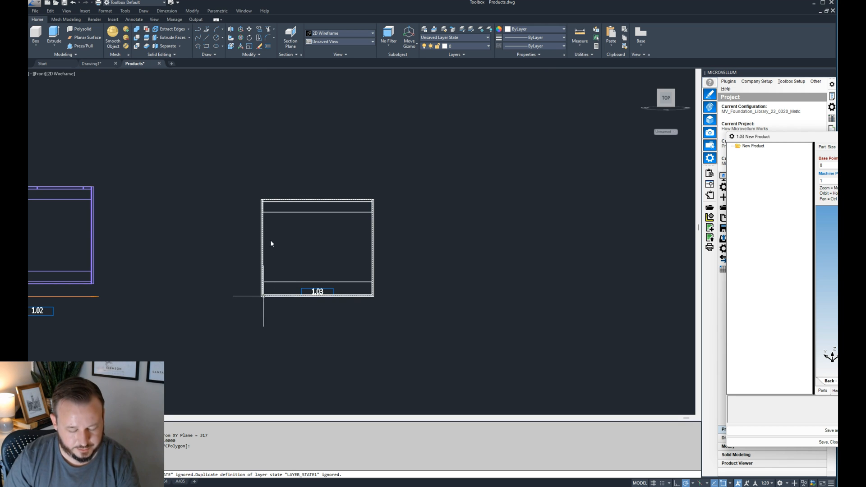
- Switch to a 3D view, select the back and examine its upper corner against the left side and top nailer
{"action": "key", "text": "Escape"}
{"action": "type", "text": "3"}
{"action": "key", "text": "Return"}
{"action": "scroll", "coordinate": [520, 189], "scroll_direction": "up", "scroll_amount": 5}
{"action": "middle_click_drag", "start_coordinate": [466, 135], "coordinate": [380, 203]}
{"action": "scroll", "coordinate": [381, 204], "scroll_direction": "down", "scroll_amount": 3}
{"action": "scroll", "coordinate": [380, 203], "scroll_direction": "up", "scroll_amount": 5}
{"action": "left_click", "coordinate": [338, 229]}
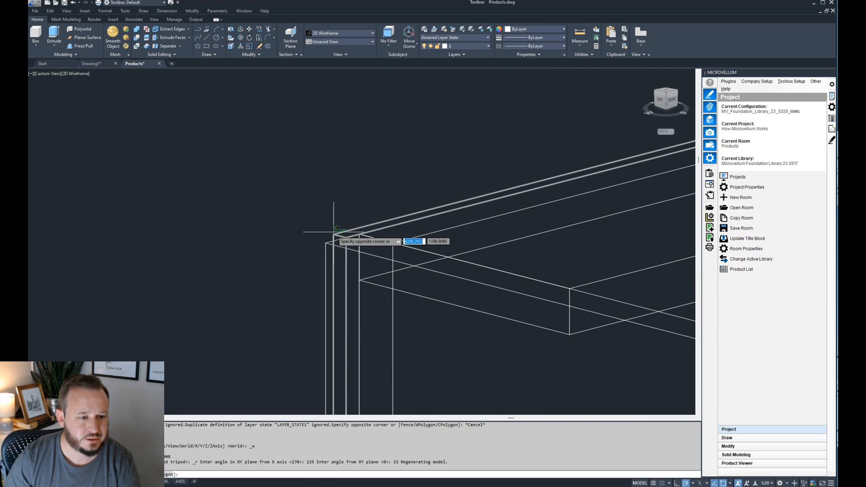
{"action": "left_click", "coordinate": [333, 232]}
{"action": "scroll", "coordinate": [346, 231], "scroll_direction": "up", "scroll_amount": 3}
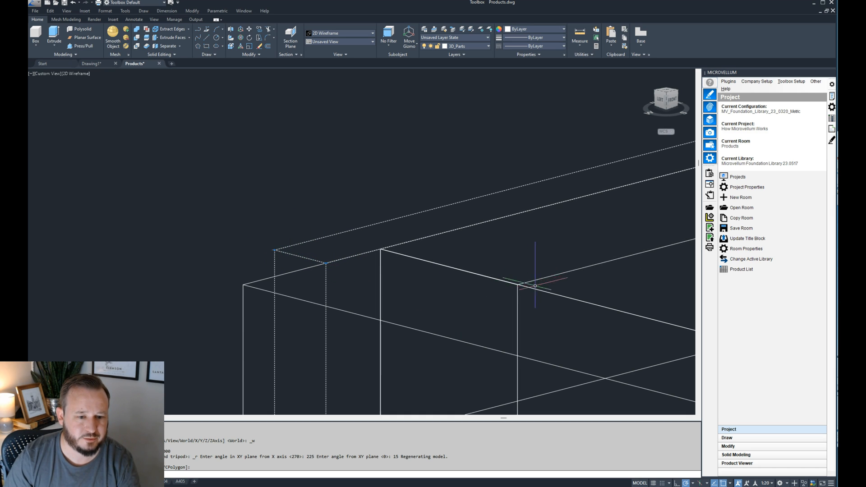
{"action": "scroll", "coordinate": [282, 258], "scroll_direction": "down", "scroll_amount": 4}
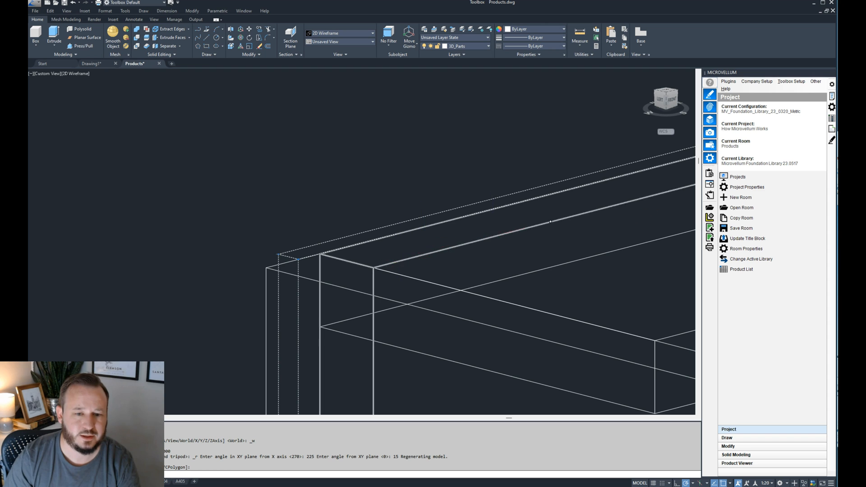
- Reopen the product's part editor and set the Bottom Nailer's material to the Base_Nailer pointer
{"action": "double_click", "coordinate": [512, 230]}
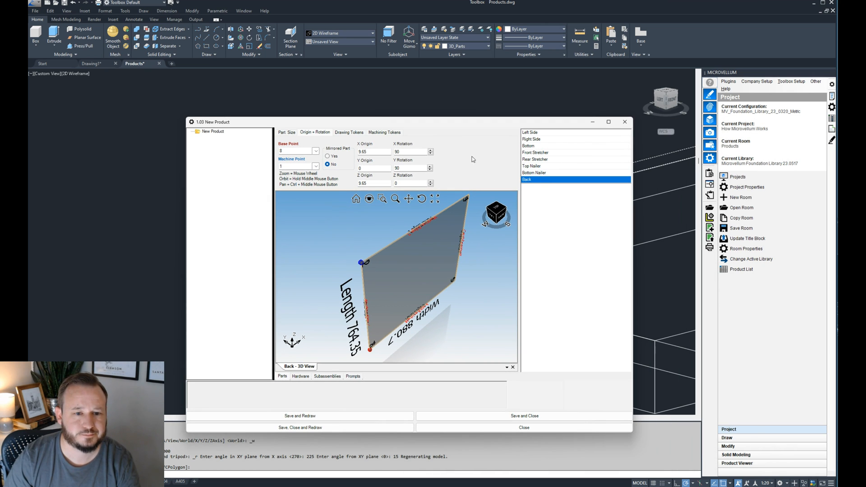
{"action": "left_click", "coordinate": [559, 174]}
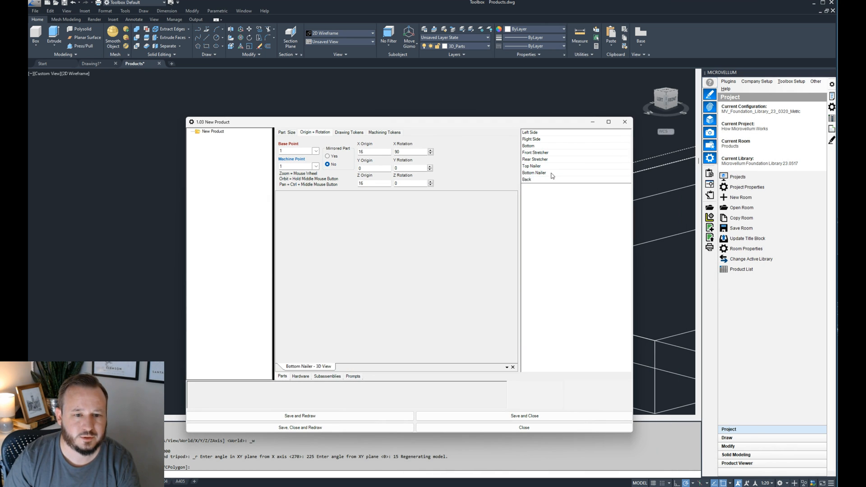
{"action": "left_click", "coordinate": [291, 132]}
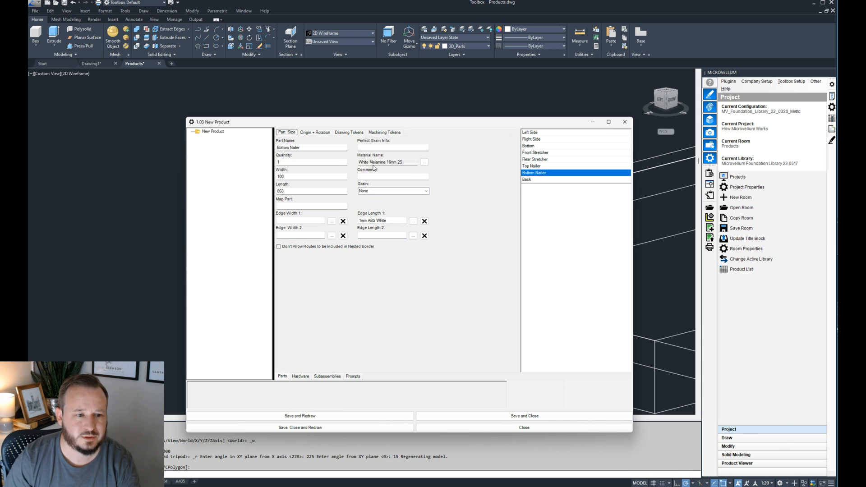
{"action": "left_click", "coordinate": [405, 162]}
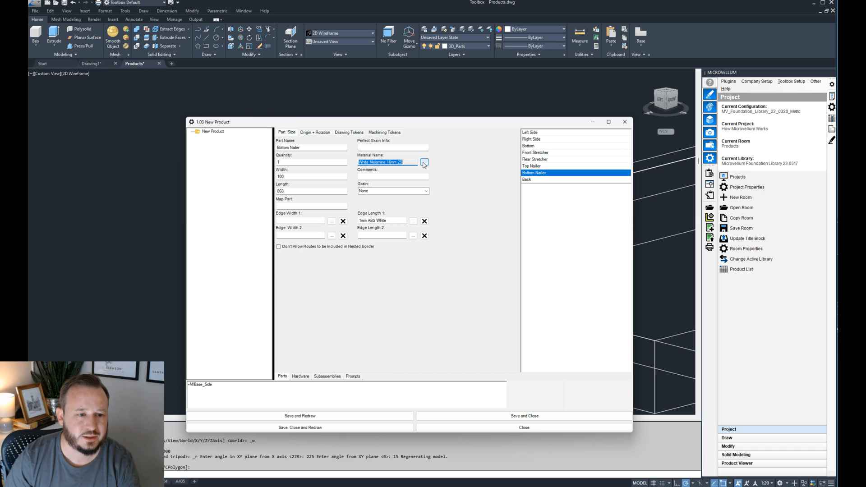
{"action": "left_click", "coordinate": [424, 162]}
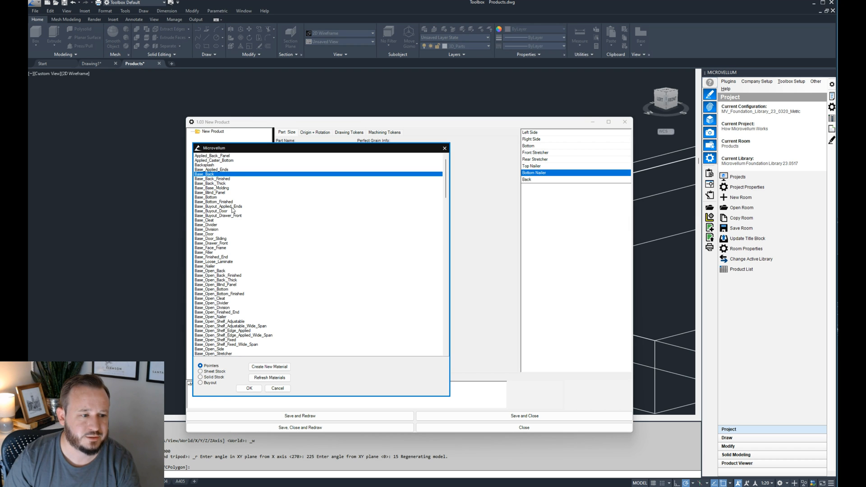
{"action": "left_click", "coordinate": [209, 243]}
{"action": "scroll", "coordinate": [221, 271], "scroll_direction": "down", "scroll_amount": 3}
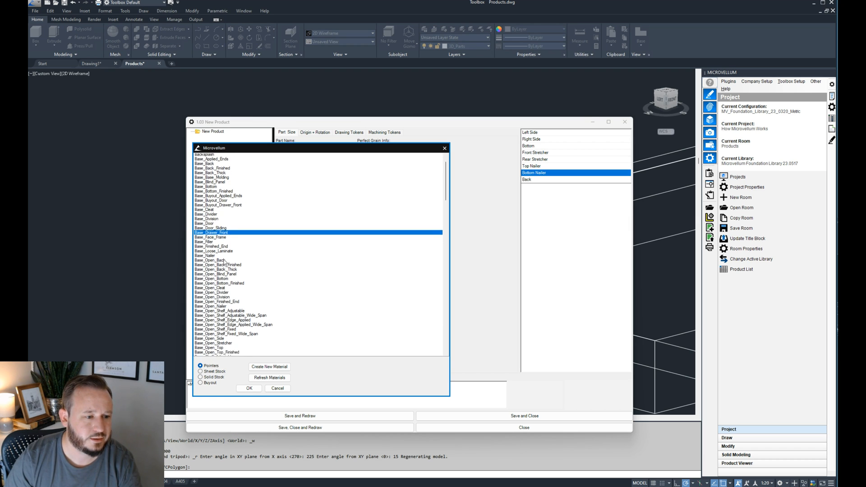
{"action": "scroll", "coordinate": [231, 310], "scroll_direction": "down", "scroll_amount": 1}
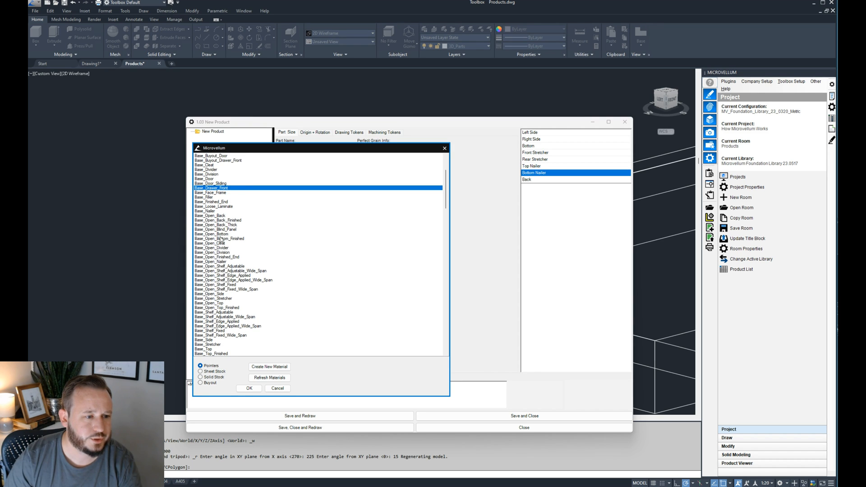
{"action": "left_click", "coordinate": [210, 211]}
{"action": "left_click", "coordinate": [249, 389]}
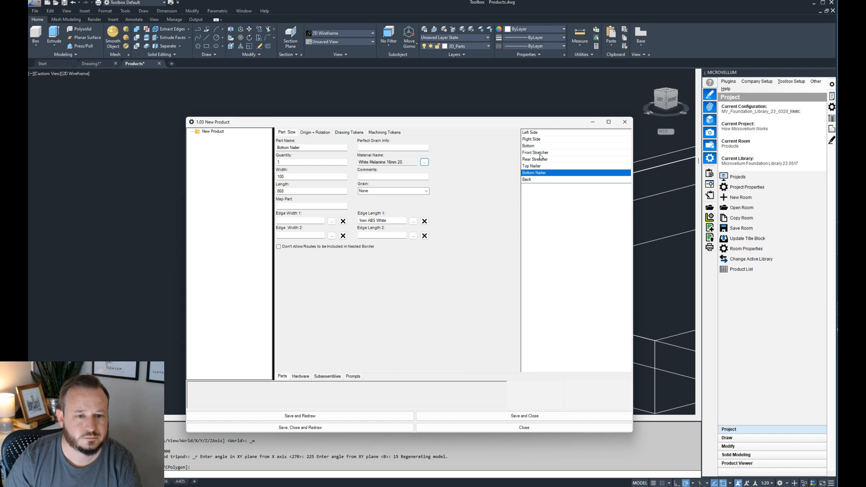
- Set the Top Nailer's material to the Base_Nailer pointer
{"action": "left_click", "coordinate": [533, 166]}
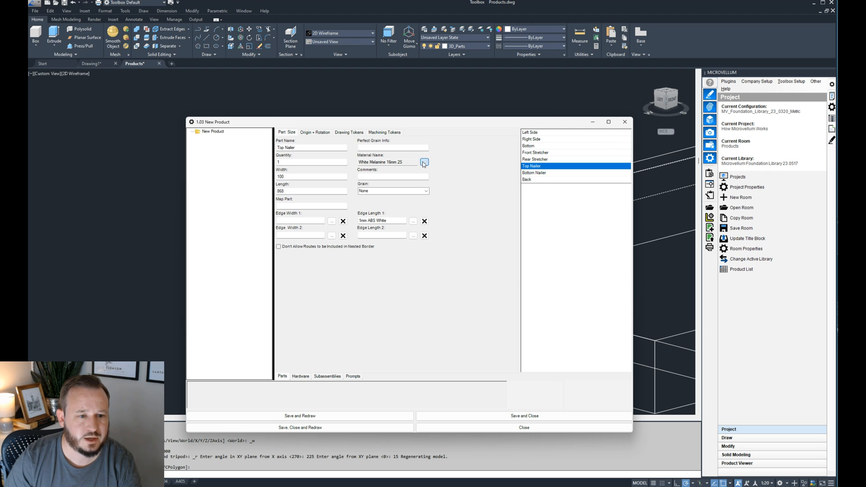
{"action": "left_click", "coordinate": [424, 162]}
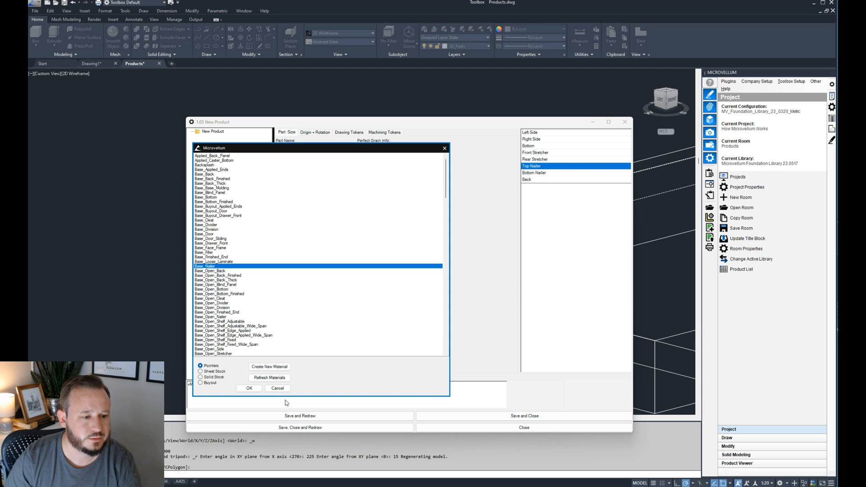
{"action": "left_click", "coordinate": [243, 389]}
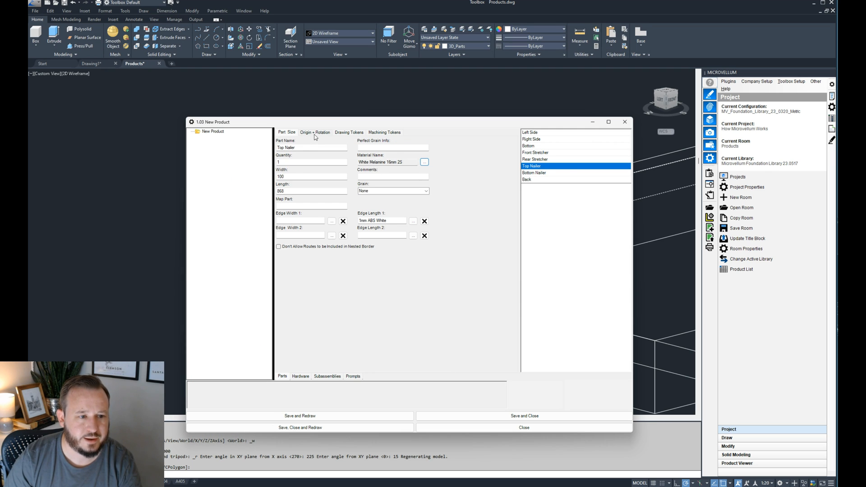
- Start a formula for the Back part's Y origin and move the pop-up window clear of the part editor
{"action": "left_click", "coordinate": [314, 135]}
{"action": "left_click", "coordinate": [554, 180]}
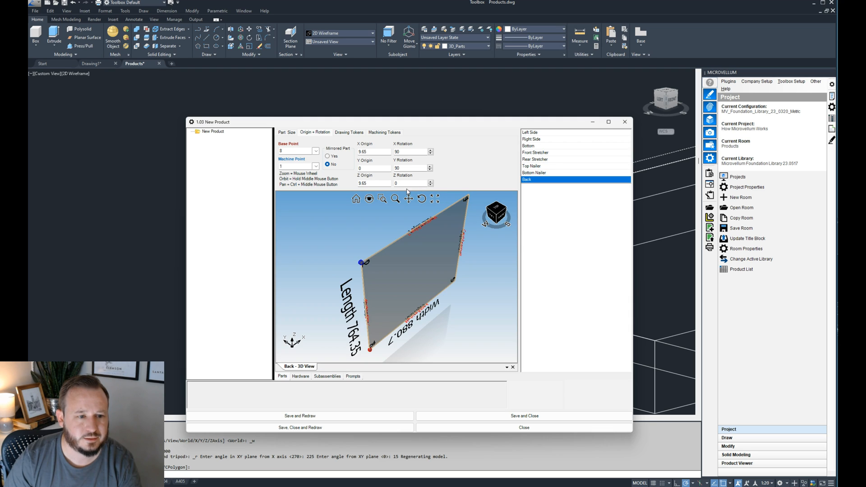
{"action": "left_click", "coordinate": [377, 169]}
{"action": "left_click", "coordinate": [189, 391]}
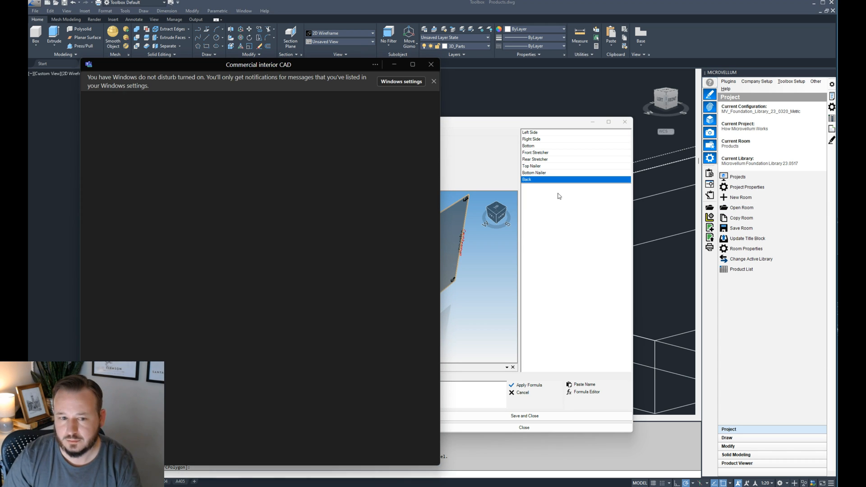
{"action": "left_click_drag", "start_coordinate": [353, 70], "coordinate": [838, 68]}
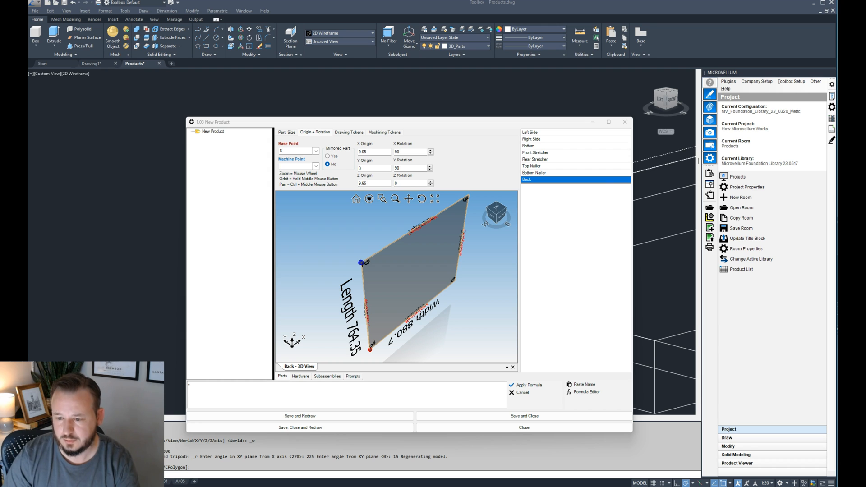
{"action": "left_click", "coordinate": [441, 343]}
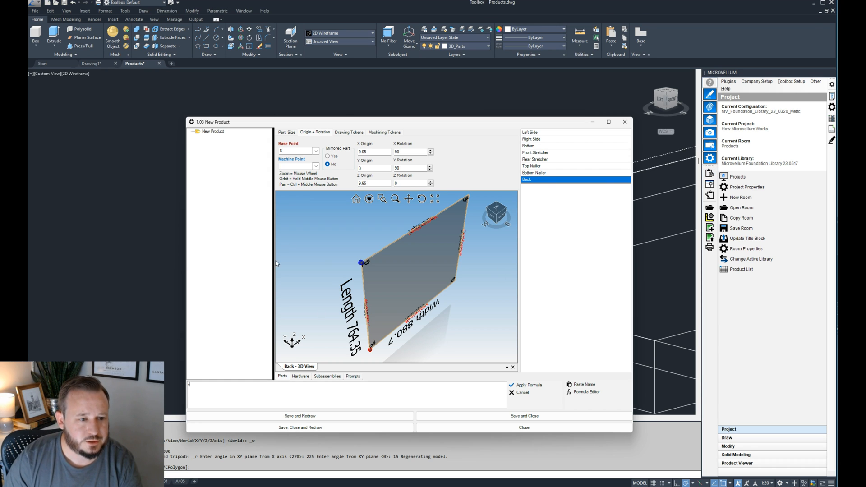
- Set the Back's Y origin formula to =-M!Base_Nailer_Thickness, apply it and redraw the product
{"action": "left_click", "coordinate": [582, 384]}
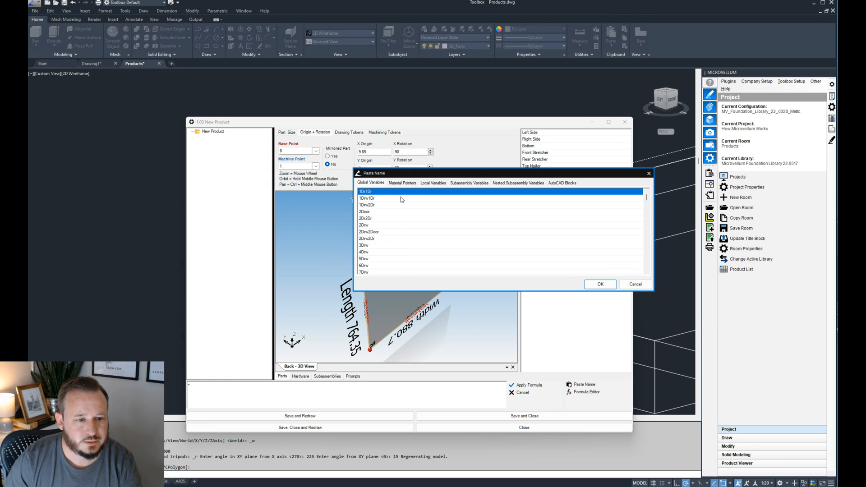
{"action": "left_click", "coordinate": [402, 183]}
{"action": "scroll", "coordinate": [391, 235], "scroll_direction": "down", "scroll_amount": 1}
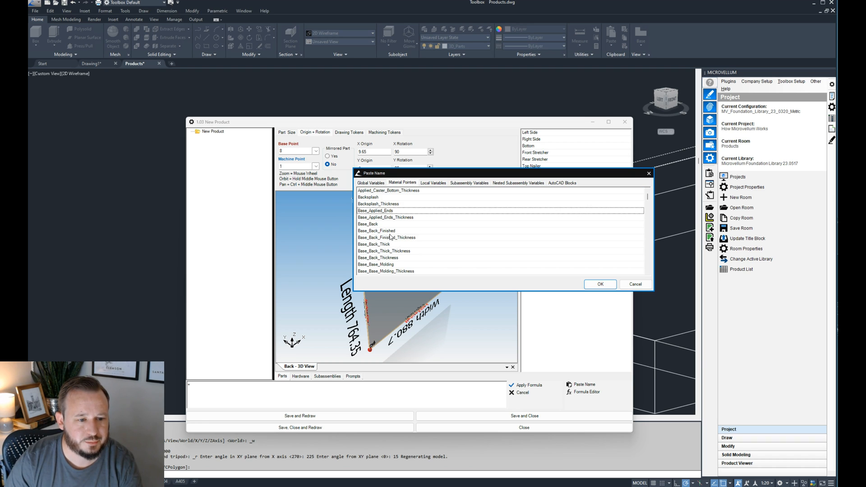
{"action": "scroll", "coordinate": [391, 236], "scroll_direction": "down", "scroll_amount": 3}
{"action": "left_click", "coordinate": [833, 313]}
{"action": "scroll", "coordinate": [387, 254], "scroll_direction": "down", "scroll_amount": 5}
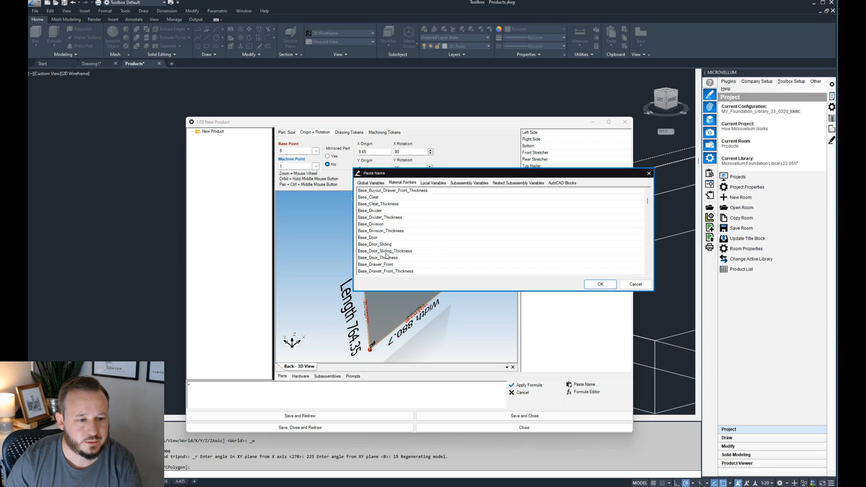
{"action": "left_click", "coordinate": [387, 258]}
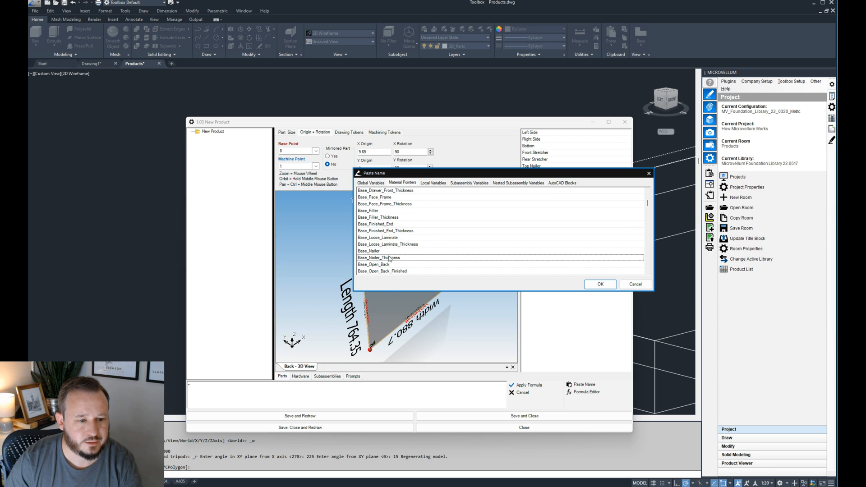
{"action": "left_click", "coordinate": [594, 288]}
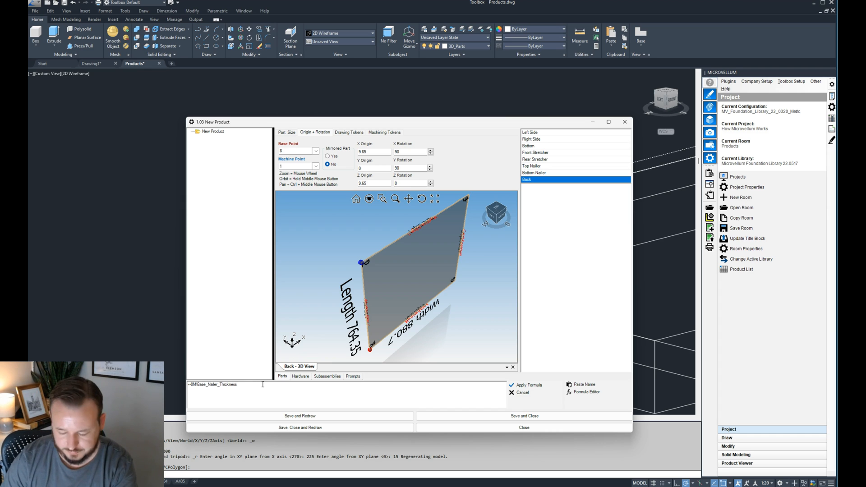
{"action": "left_click", "coordinate": [526, 386]}
{"action": "left_click_drag", "start_coordinate": [365, 122], "coordinate": [568, 109]}
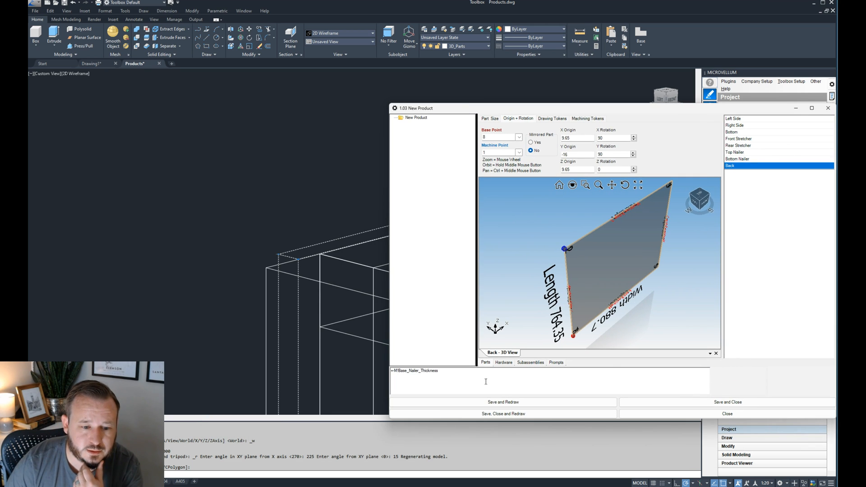
{"action": "left_click", "coordinate": [495, 406]}
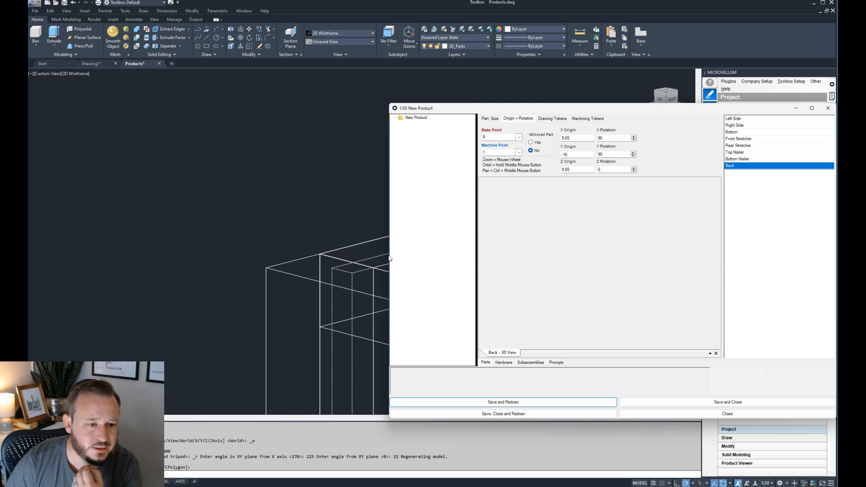
- Inspect the Back's position relative to the cabinet side and nailers in the top view
{"action": "left_click_drag", "start_coordinate": [450, 114], "coordinate": [580, 117]}
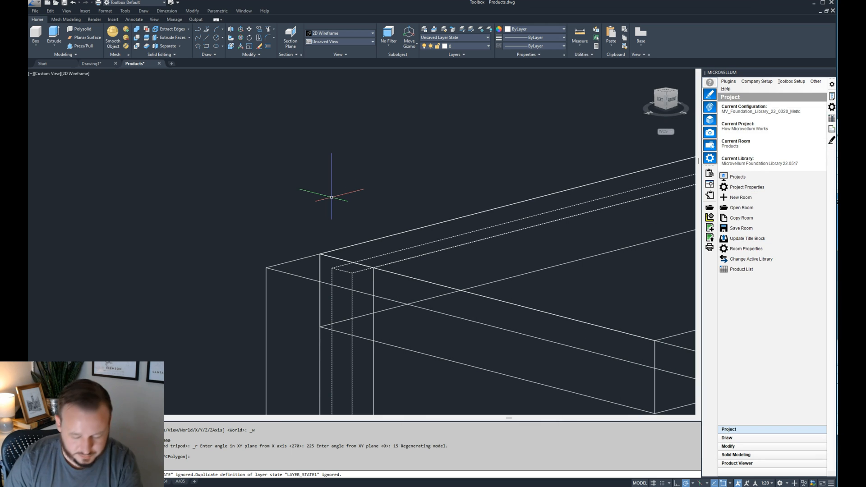
{"action": "scroll", "coordinate": [400, 294], "scroll_direction": "up", "scroll_amount": 8}
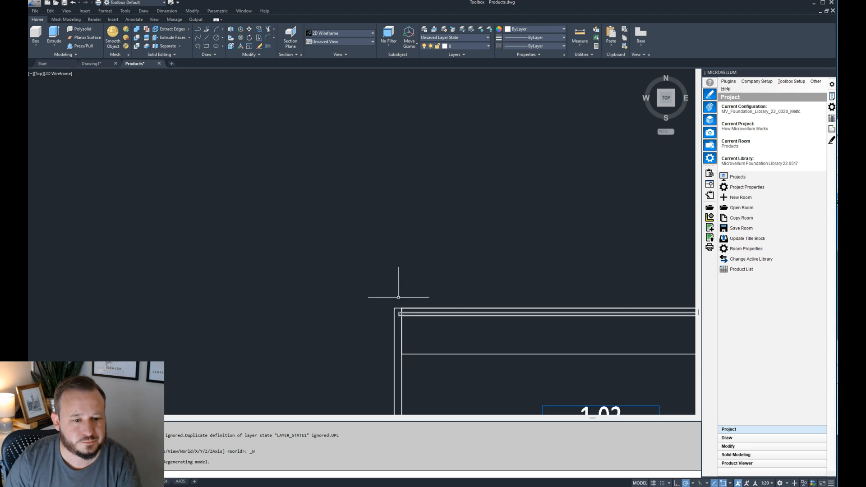
{"action": "left_click", "coordinate": [375, 272]}
{"action": "left_click", "coordinate": [364, 284]}
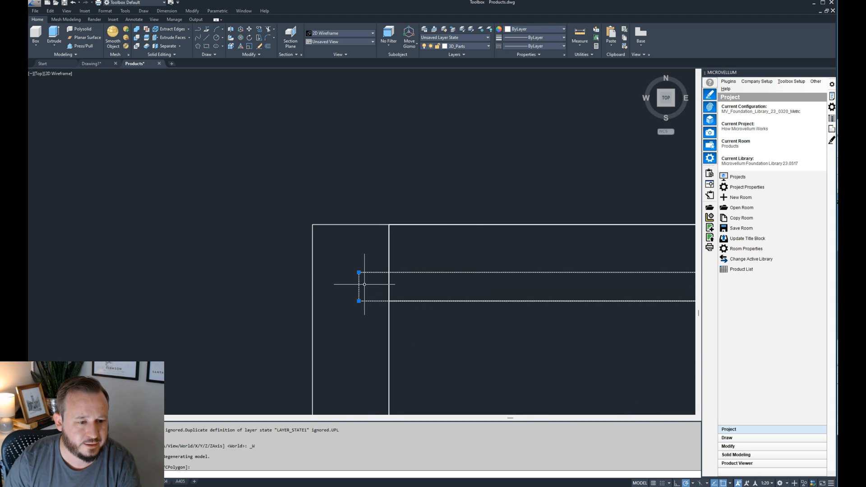
{"action": "left_click", "coordinate": [446, 216]}
{"action": "left_click", "coordinate": [426, 243]}
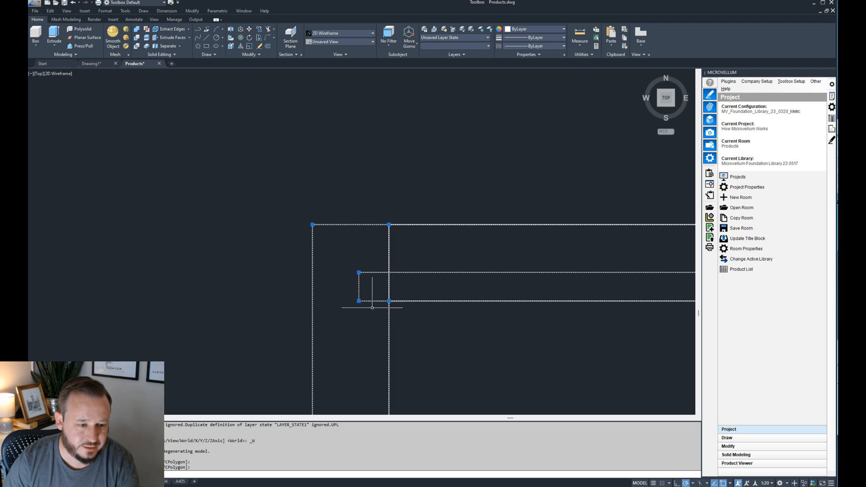
{"action": "left_click_drag", "start_coordinate": [837, 122], "coordinate": [460, 108]}
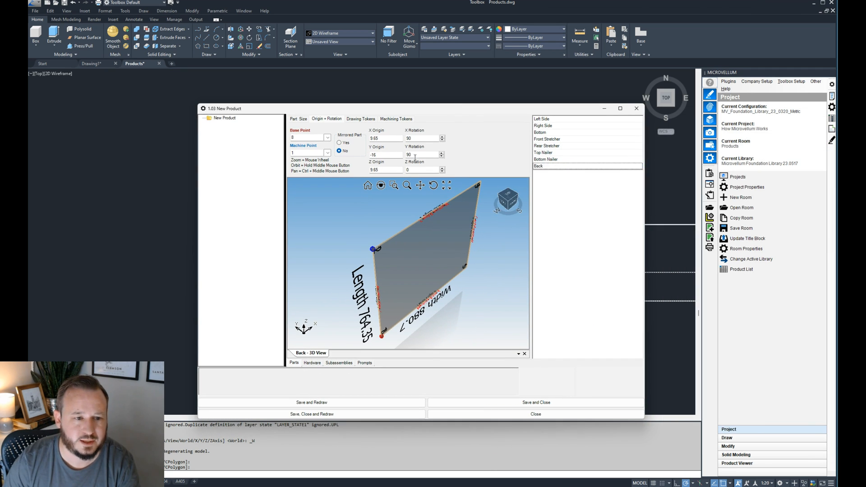
- Try to extend the Back's Y origin formula to =-M!Base_Nailer_Thickness-M!Base_Back_Thickness and redraw the product
{"action": "left_click", "coordinate": [397, 156]}
{"action": "left_click", "coordinate": [279, 372]}
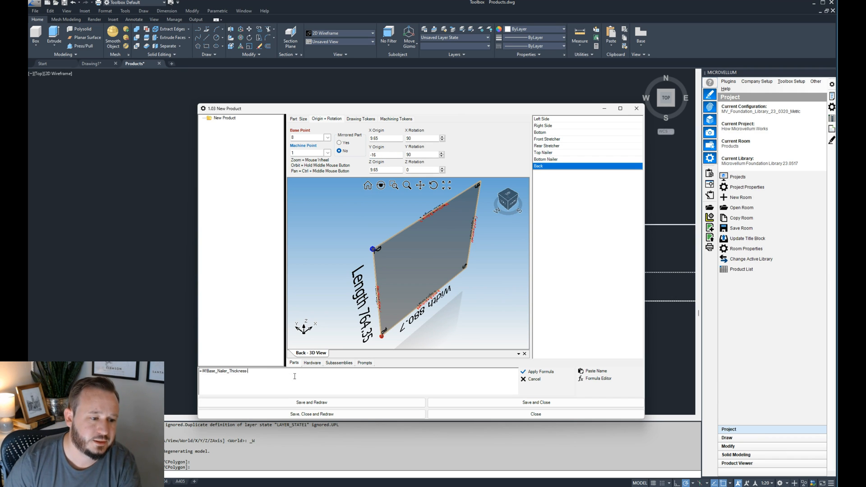
{"action": "left_click", "coordinate": [605, 375]}
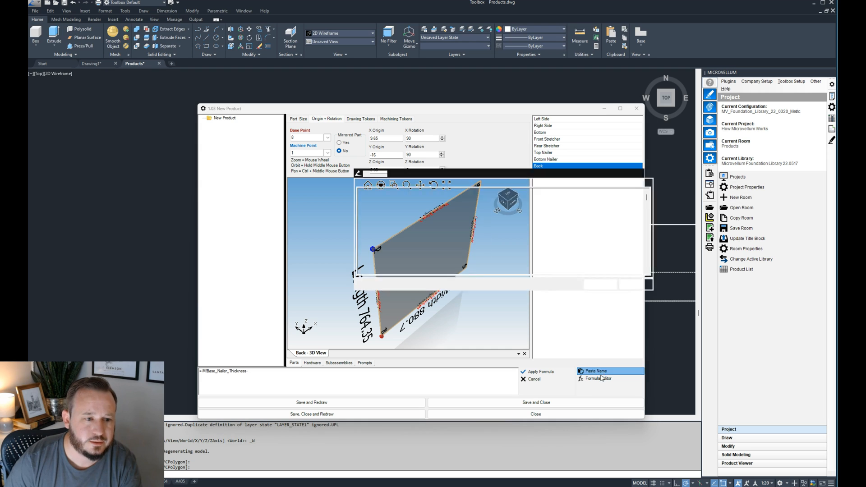
{"action": "left_click", "coordinate": [402, 183]}
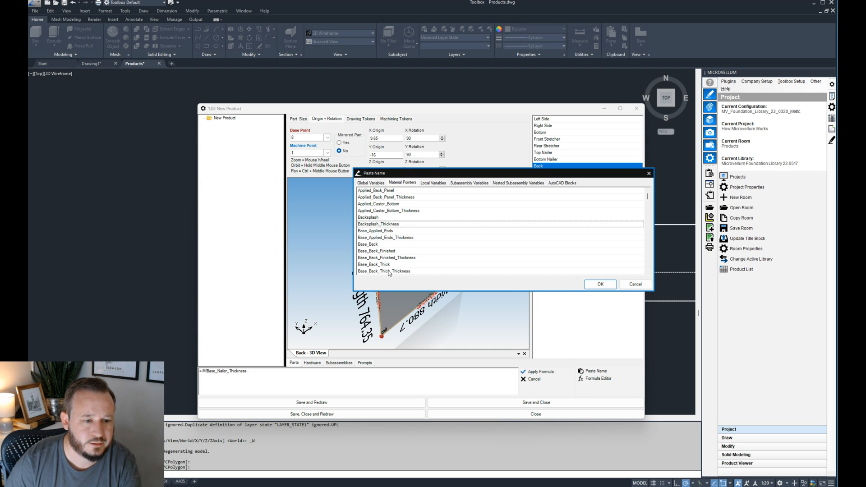
{"action": "left_click", "coordinate": [387, 272]}
{"action": "scroll", "coordinate": [393, 251], "scroll_direction": "down", "scroll_amount": 1}
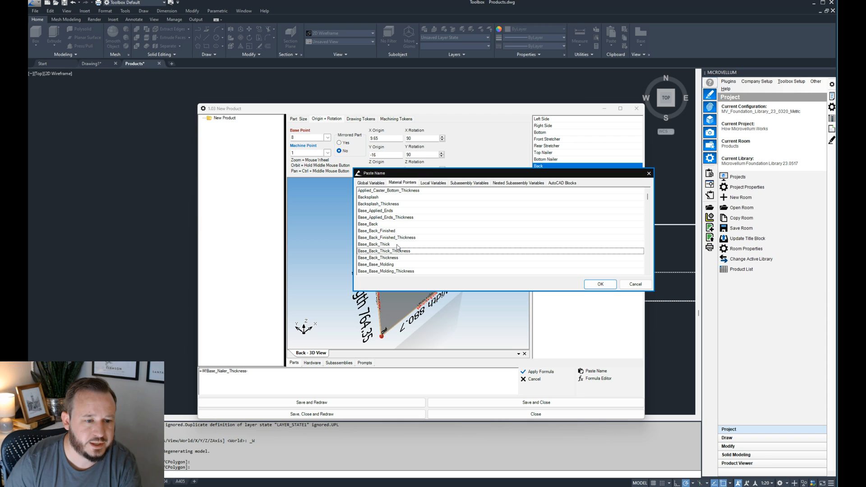
{"action": "scroll", "coordinate": [394, 261], "scroll_direction": "down", "scroll_amount": 1}
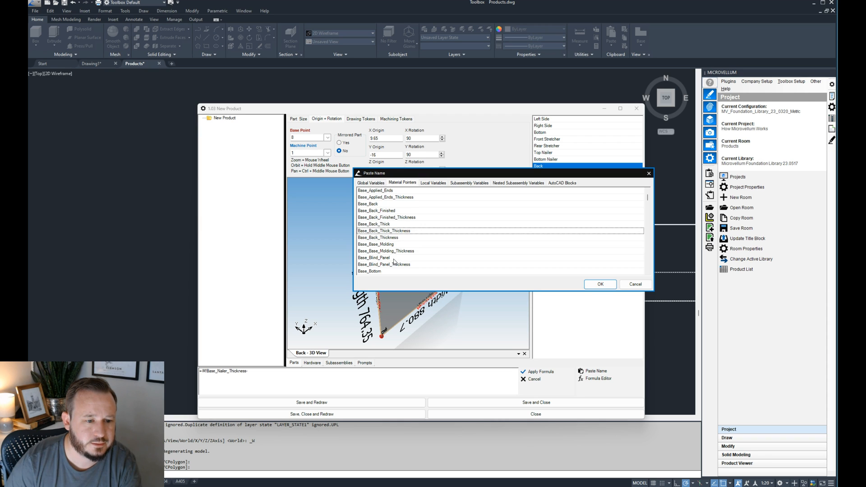
{"action": "scroll", "coordinate": [386, 246], "scroll_direction": "up", "scroll_amount": 1}
{"action": "left_click", "coordinate": [373, 225]}
{"action": "left_click", "coordinate": [389, 232]}
{"action": "left_click", "coordinate": [390, 252]}
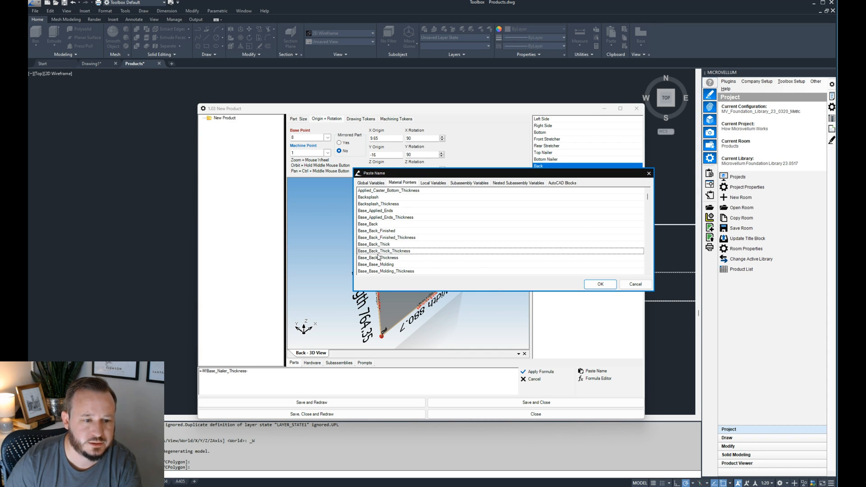
{"action": "left_click", "coordinate": [383, 238]}
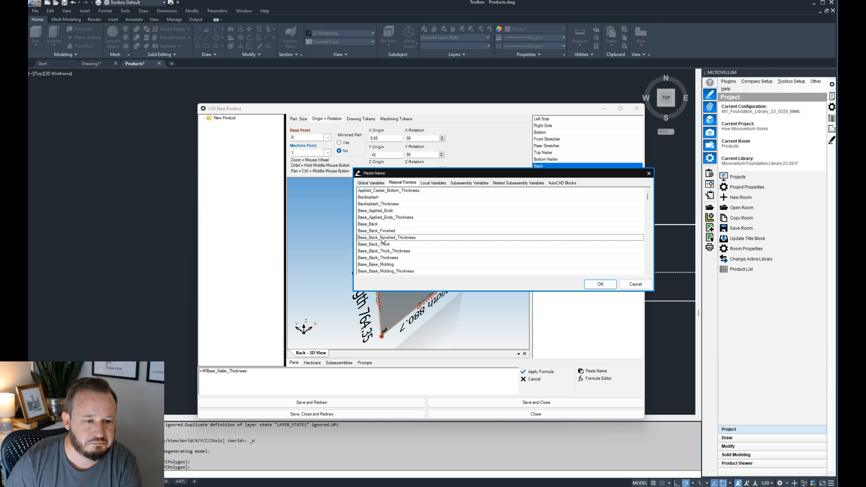
{"action": "scroll", "coordinate": [383, 244], "scroll_direction": "down", "scroll_amount": 1}
{"action": "left_click", "coordinate": [381, 239]}
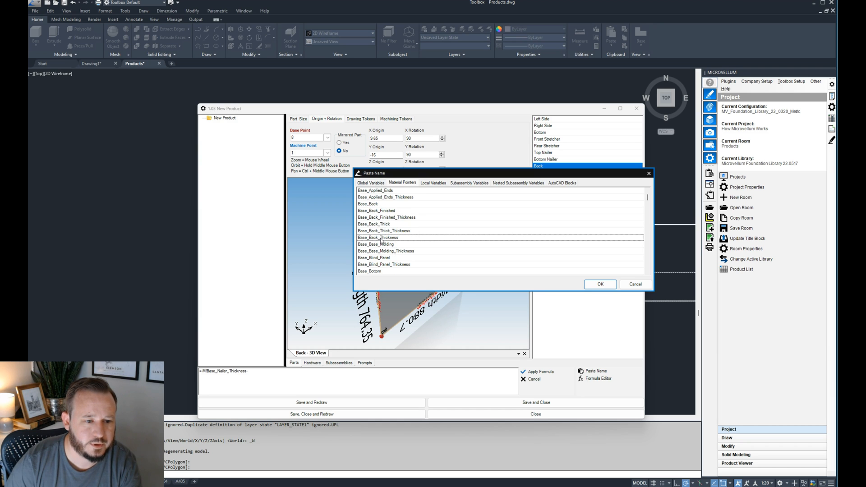
{"action": "left_click", "coordinate": [599, 285]}
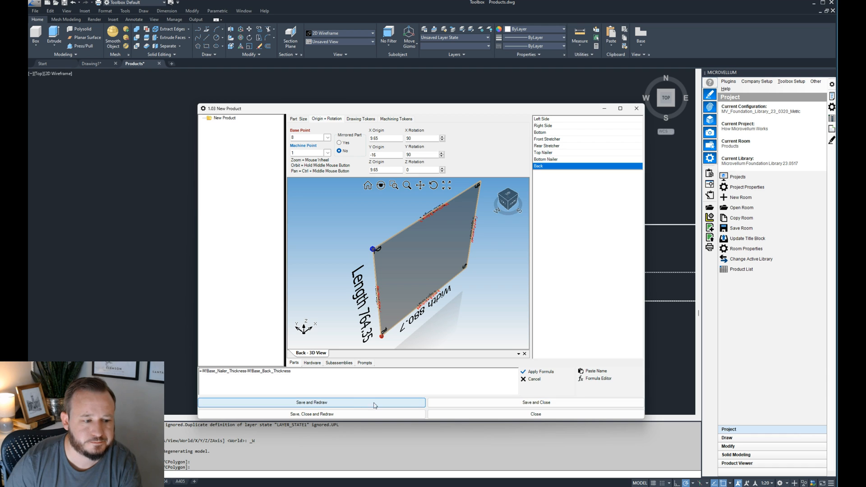
{"action": "left_click", "coordinate": [348, 403]}
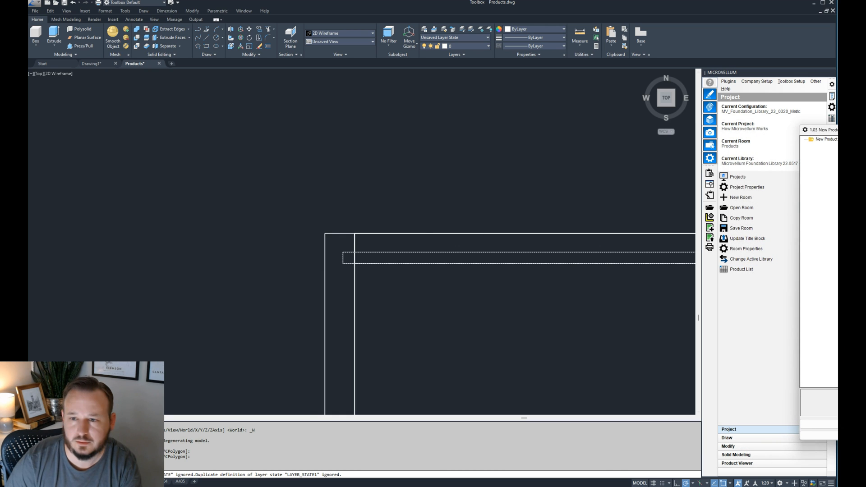
- Set the Back's Y origin formula to =-M!Base_Nailer_Thickness-M!Base_Back_Thickness, apply it and redraw the product
{"action": "left_click_drag", "start_coordinate": [838, 130], "coordinate": [476, 116]}
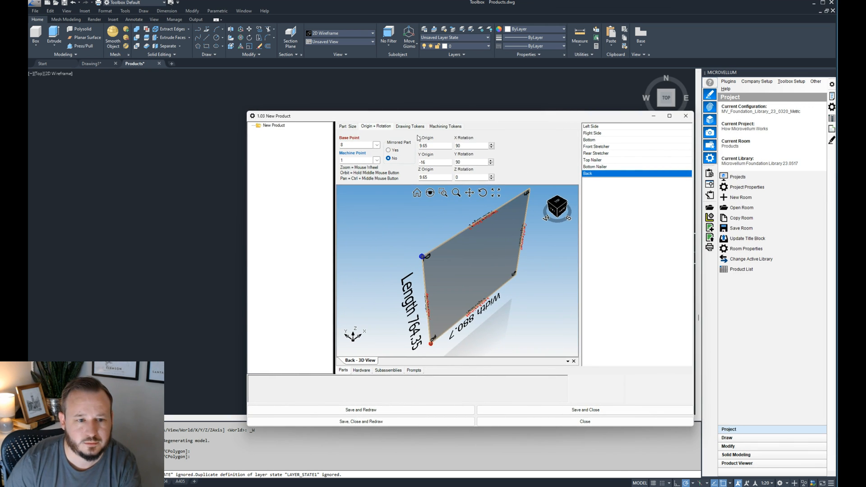
{"action": "left_click", "coordinate": [434, 162]}
{"action": "type", "text": "-"}
{"action": "left_click", "coordinate": [643, 378]}
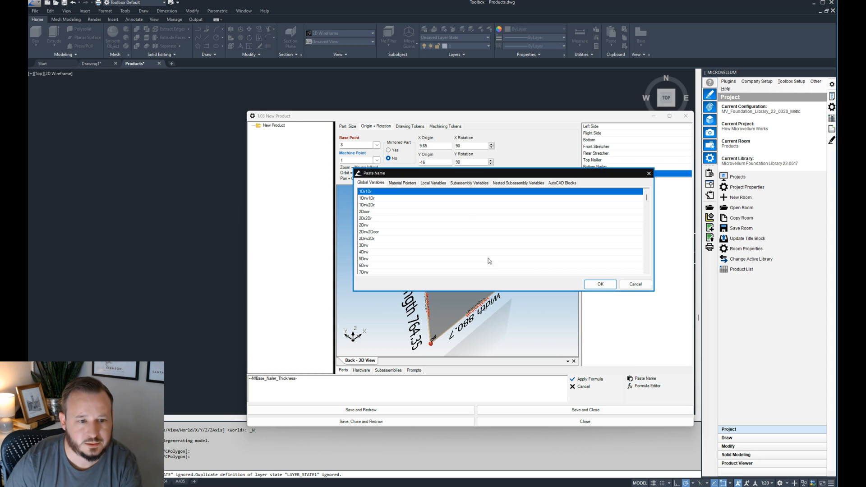
{"action": "left_click", "coordinate": [401, 183]}
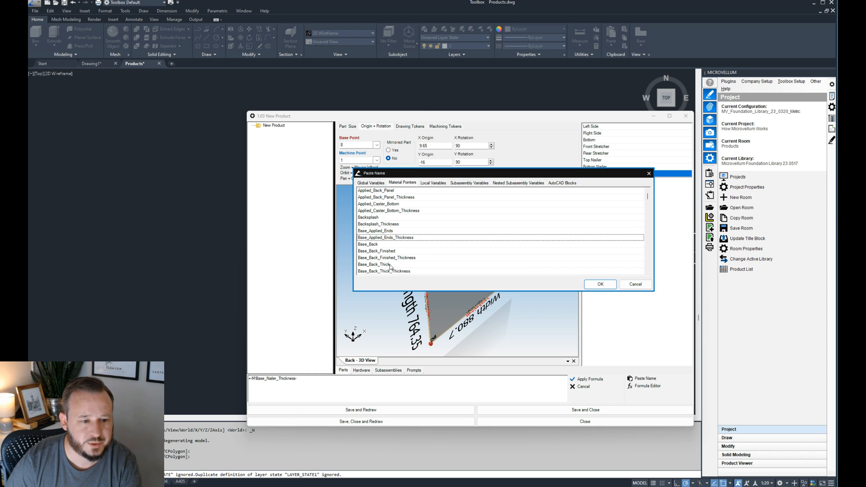
{"action": "scroll", "coordinate": [391, 266], "scroll_direction": "down", "scroll_amount": 1}
{"action": "left_click", "coordinate": [388, 259]}
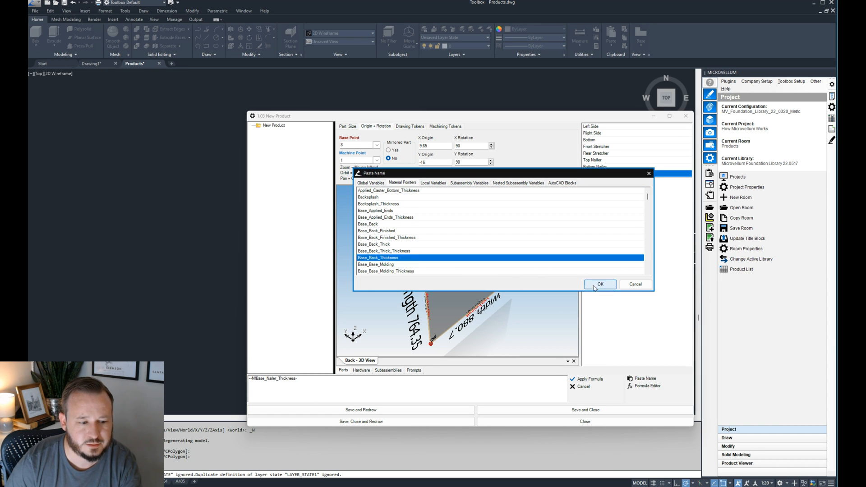
{"action": "left_click", "coordinate": [601, 284]}
{"action": "left_click", "coordinate": [582, 381]}
{"action": "left_click", "coordinate": [437, 411]}
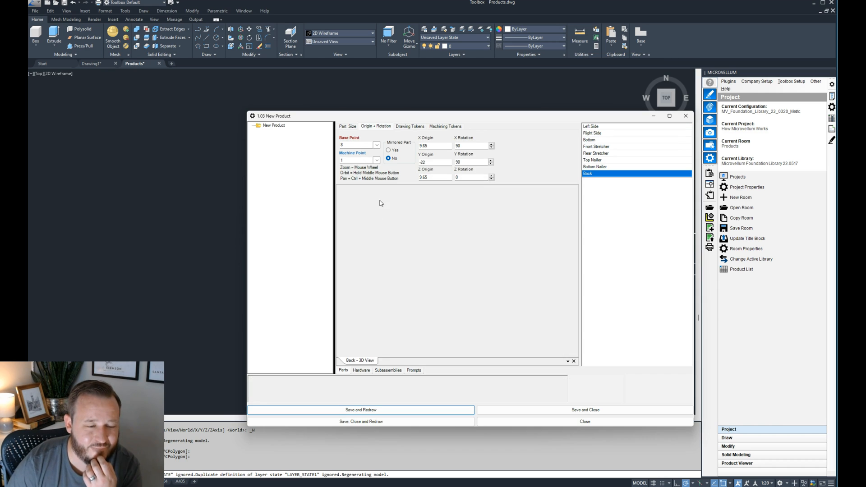
- Check the redrawn Back in the top view and switch to the southwest isometric view
{"action": "left_click_drag", "start_coordinate": [408, 116], "coordinate": [865, 131]}
{"action": "scroll", "coordinate": [362, 258], "scroll_direction": "up", "scroll_amount": 5}
{"action": "scroll", "coordinate": [304, 255], "scroll_direction": "down", "scroll_amount": 5}
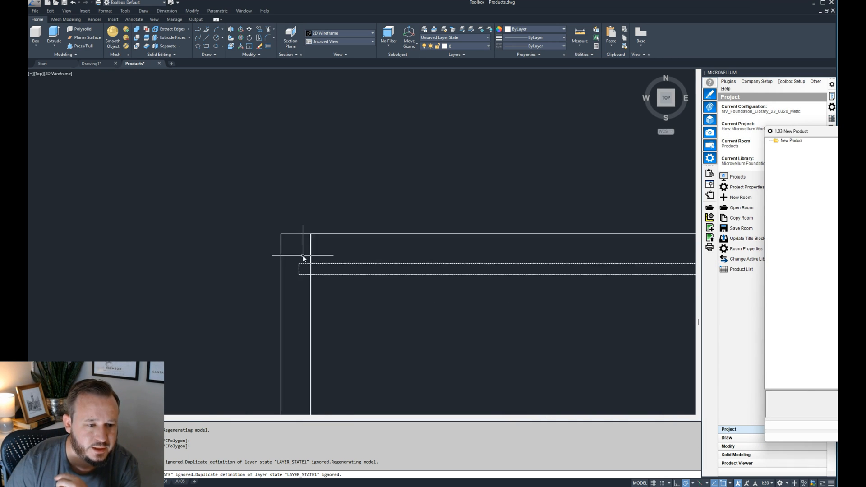
{"action": "left_click", "coordinate": [367, 299]}
{"action": "key", "text": "Escape"}
{"action": "type", "text": "sw"}
{"action": "key", "text": "Return"}
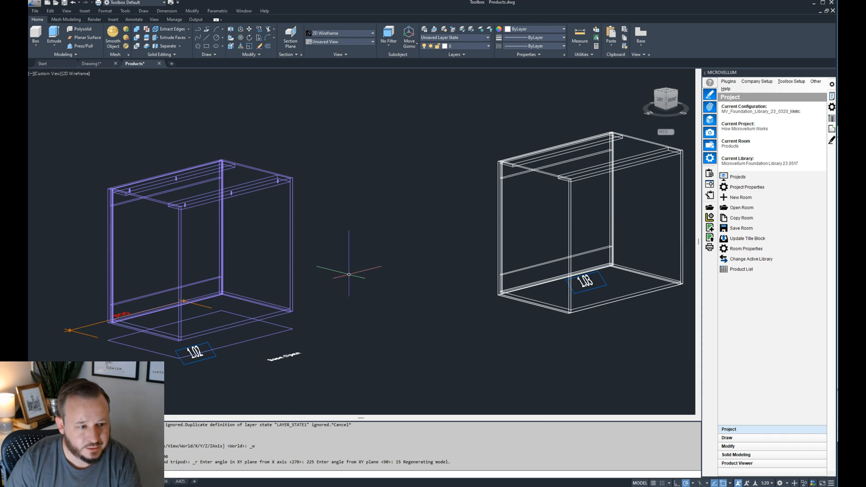
- Select the Rear Stretcher of product 1.03 and examine where it meets the Back and Top Nailer
{"action": "scroll", "coordinate": [548, 169], "scroll_direction": "up", "scroll_amount": 6}
{"action": "scroll", "coordinate": [388, 131], "scroll_direction": "up", "scroll_amount": 2}
{"action": "middle_click_drag", "start_coordinate": [389, 132], "coordinate": [343, 220]}
{"action": "scroll", "coordinate": [271, 213], "scroll_direction": "up", "scroll_amount": 2}
{"action": "left_click", "coordinate": [393, 219]}
{"action": "left_click", "coordinate": [382, 238]}
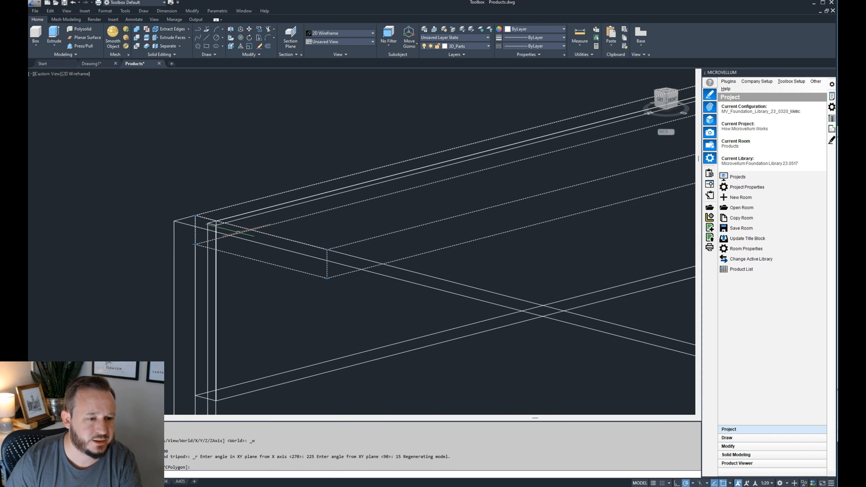
{"action": "middle_click_drag", "start_coordinate": [248, 217], "coordinate": [135, 213]}
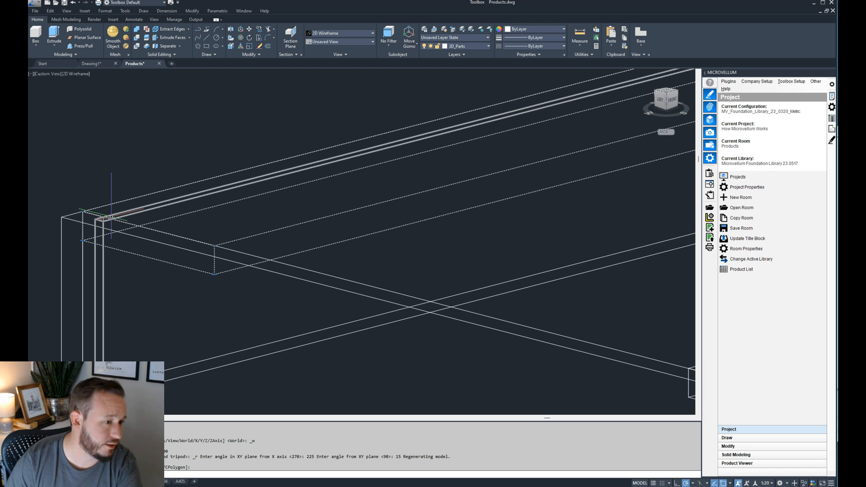
- Return to the part editor and copy the Back's full Y origin formula
{"action": "double_click", "coordinate": [135, 220]}
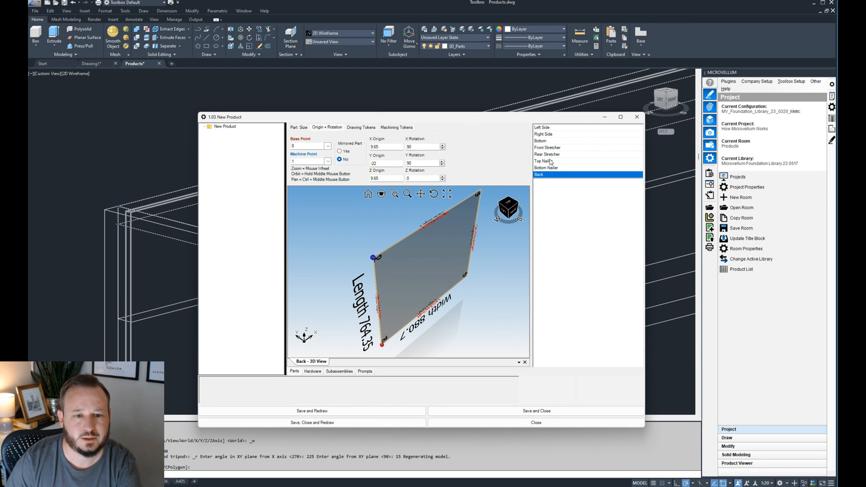
{"action": "left_click", "coordinate": [553, 154]}
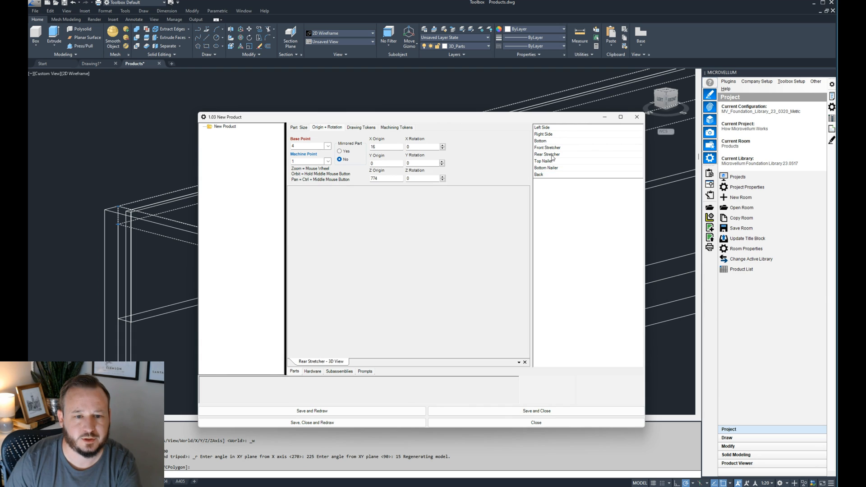
{"action": "double_click", "coordinate": [384, 164]}
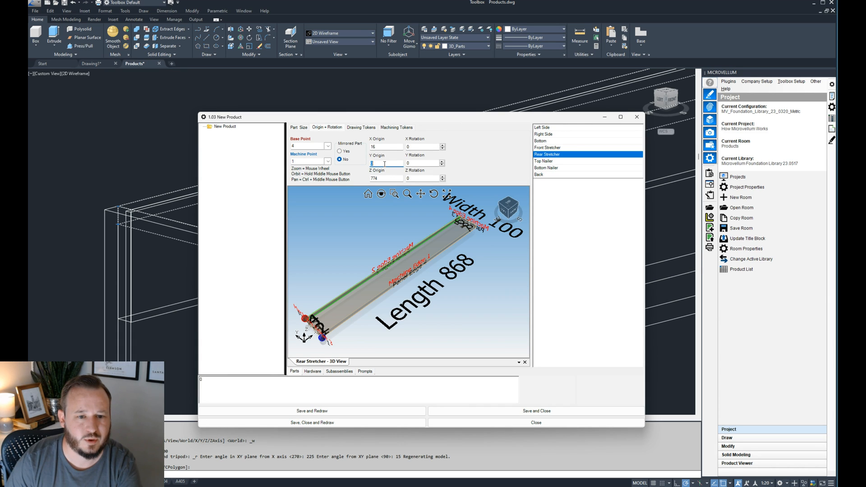
{"action": "left_click", "coordinate": [545, 174]}
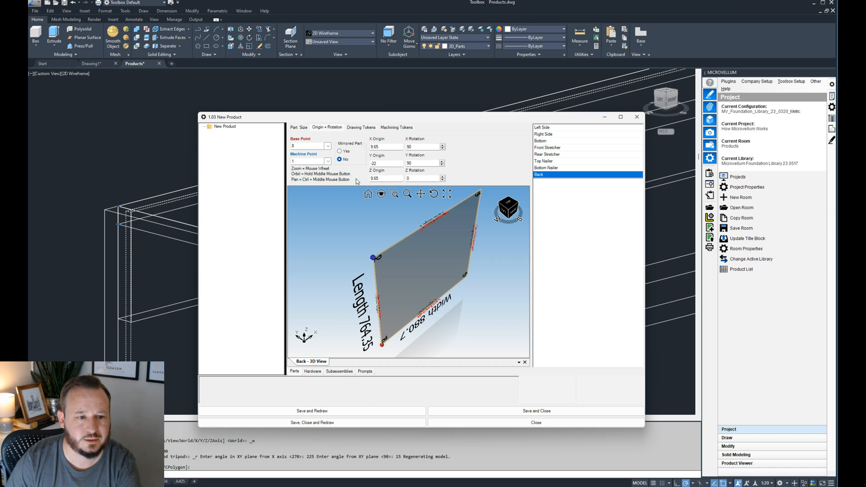
{"action": "left_click", "coordinate": [384, 163]}
{"action": "left_click_drag", "start_coordinate": [308, 380], "coordinate": [217, 380]}
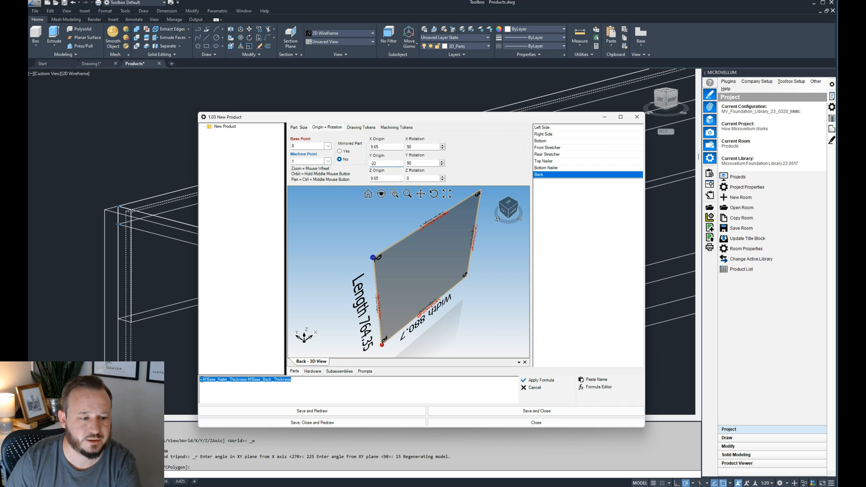
- Set the Rear Stretcher's Y origin formula to =-M!Base_Nailer_Thickness-M!Base_Back_Thickness, apply it and redraw the product
{"action": "left_click", "coordinate": [552, 155]}
{"action": "left_click", "coordinate": [388, 162]}
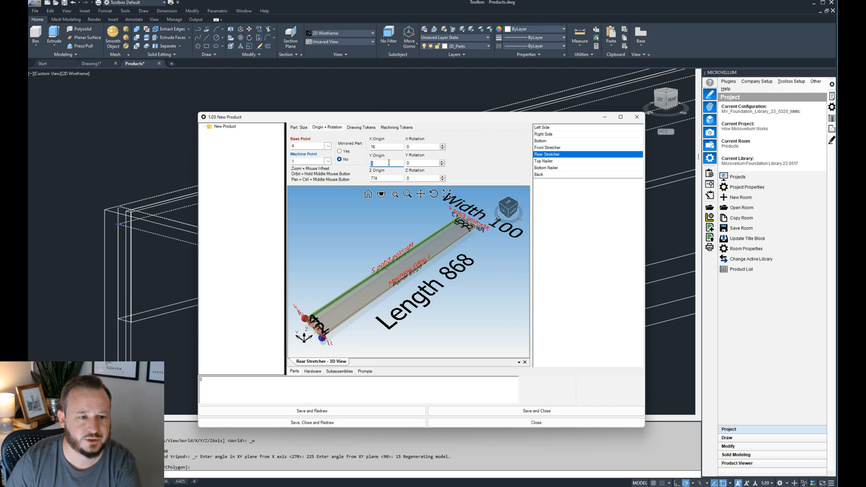
{"action": "left_click", "coordinate": [274, 380]}
{"action": "type", "text": "=M!Base_Nailer_Thickness-M!Base_Back_Thickness"}
{"action": "left_click", "coordinate": [549, 381]}
{"action": "left_click_drag", "start_coordinate": [462, 116], "coordinate": [643, 88]}
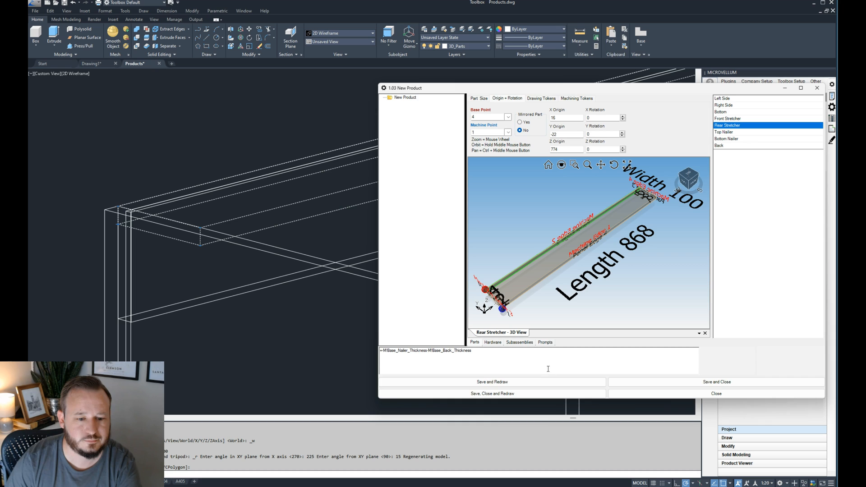
{"action": "left_click", "coordinate": [544, 382]}
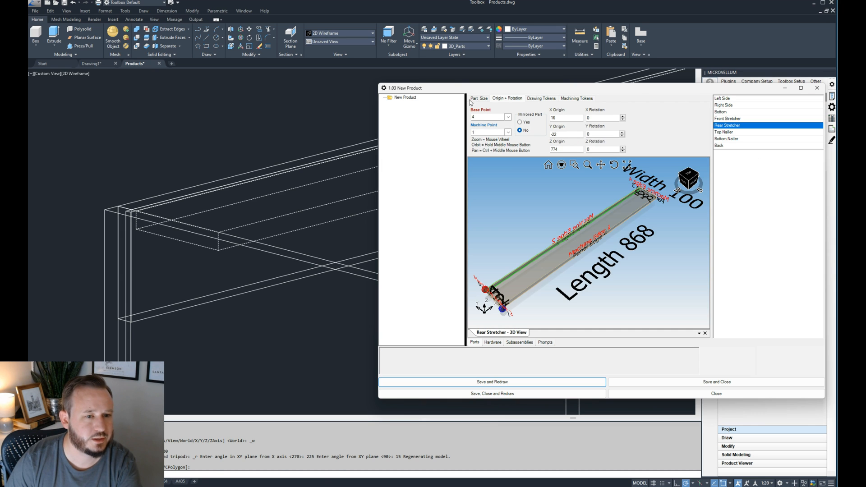
- Inspect the redrawn Rear Stretcher's position in the isometric view of product 1.03
{"action": "left_click_drag", "start_coordinate": [474, 90], "coordinate": [770, 105]}
{"action": "scroll", "coordinate": [131, 212], "scroll_direction": "up", "scroll_amount": 6}
{"action": "scroll", "coordinate": [135, 217], "scroll_direction": "down", "scroll_amount": 5}
{"action": "left_click_drag", "start_coordinate": [734, 104], "coordinate": [572, 90]}
{"action": "scroll", "coordinate": [215, 158], "scroll_direction": "down", "scroll_amount": 4}
{"action": "scroll", "coordinate": [323, 199], "scroll_direction": "down", "scroll_amount": 2}
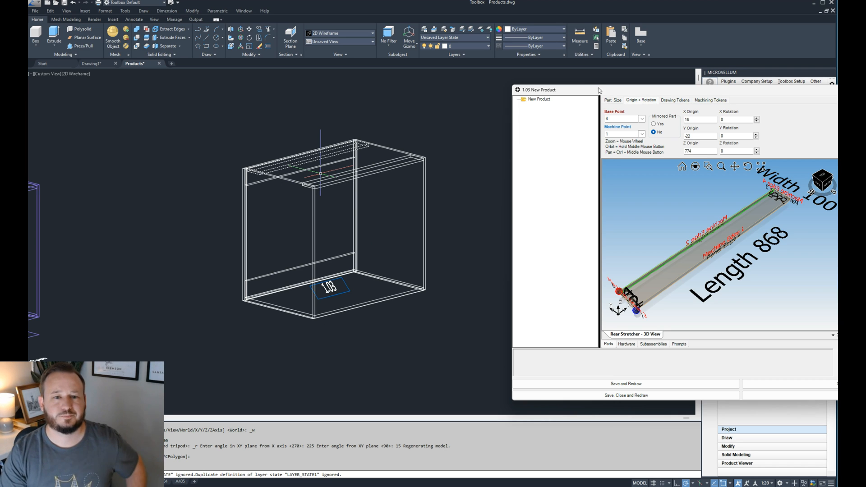
- Check the Top Nailer's origin settings and width formula, and save and close the part editor
{"action": "left_click_drag", "start_coordinate": [598, 88], "coordinate": [297, 98]}
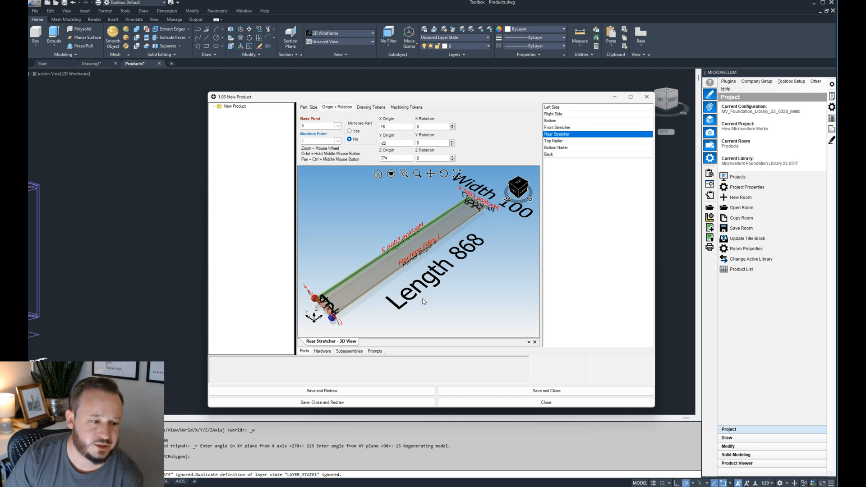
{"action": "left_click", "coordinate": [563, 140]}
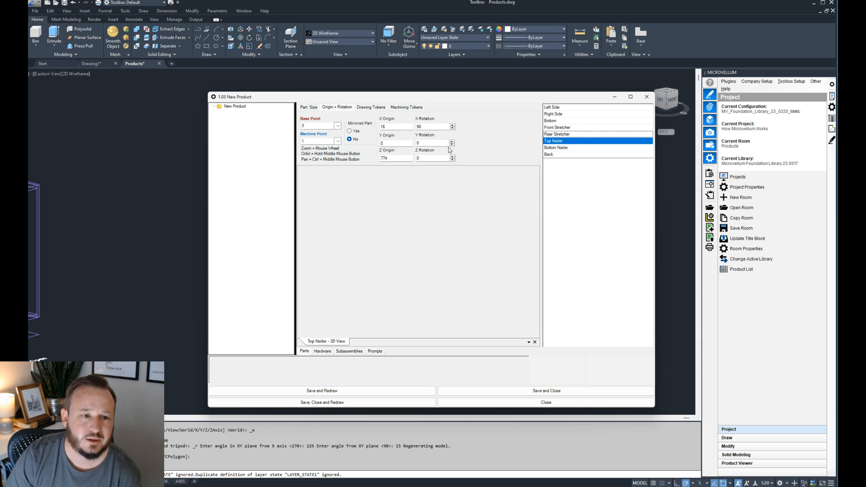
{"action": "left_click", "coordinate": [311, 108]}
{"action": "left_click", "coordinate": [319, 150]}
{"action": "left_click", "coordinate": [261, 357]}
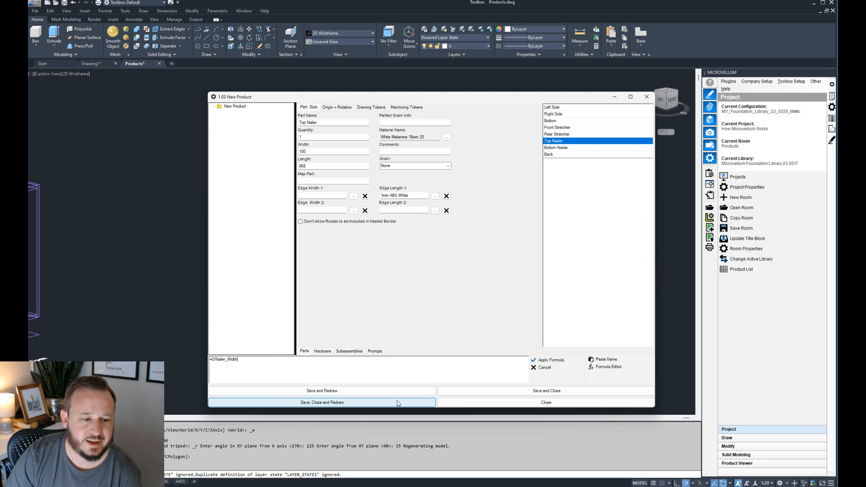
{"action": "left_click", "coordinate": [475, 392]}
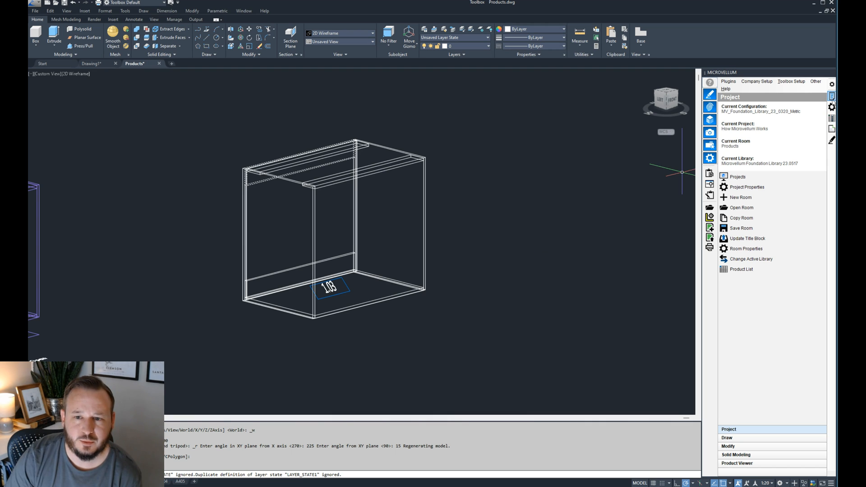
- Set the width of product 1.03 to 800 in its product prompts and redraw it
{"action": "left_click", "coordinate": [833, 103]}
{"action": "left_click", "coordinate": [424, 165]}
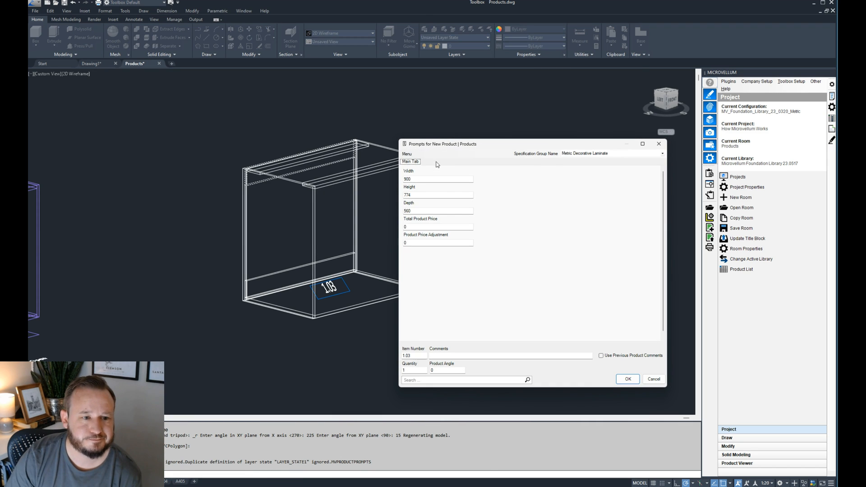
{"action": "double_click", "coordinate": [422, 181]}
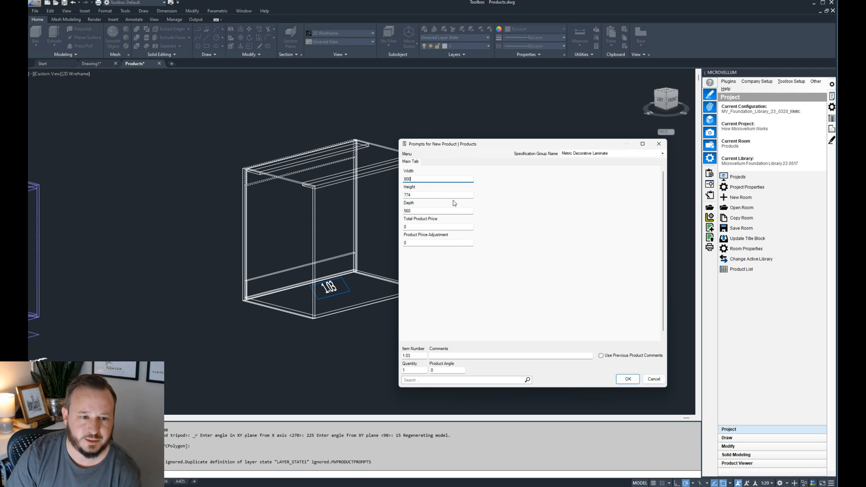
{"action": "key", "text": "Return"}
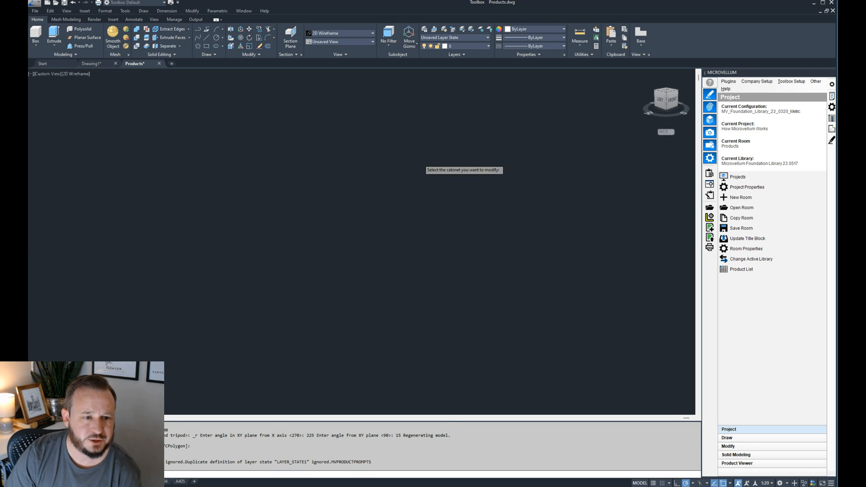
- Examine the resized cabinet's rear top corner, where the Back, side, Rear Stretcher and Top Nailer meet
{"action": "scroll", "coordinate": [393, 176], "scroll_direction": "up", "scroll_amount": 2}
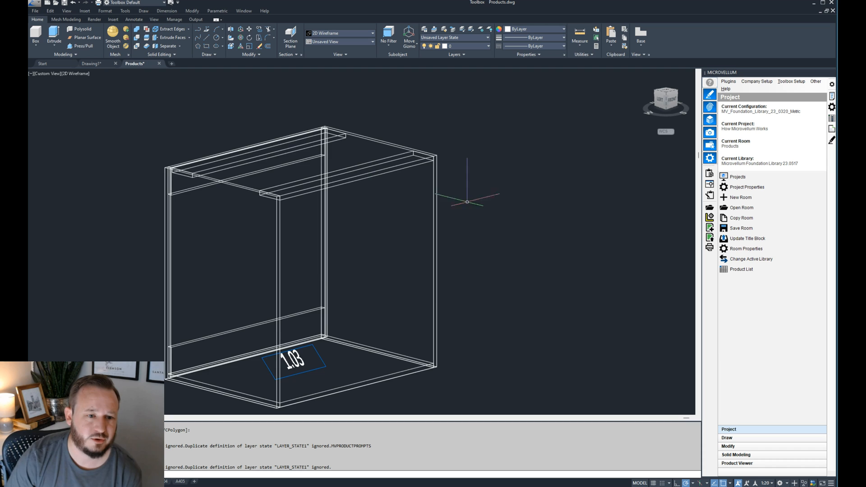
{"action": "scroll", "coordinate": [470, 185], "scroll_direction": "down", "scroll_amount": 2}
{"action": "scroll", "coordinate": [321, 177], "scroll_direction": "up", "scroll_amount": 2}
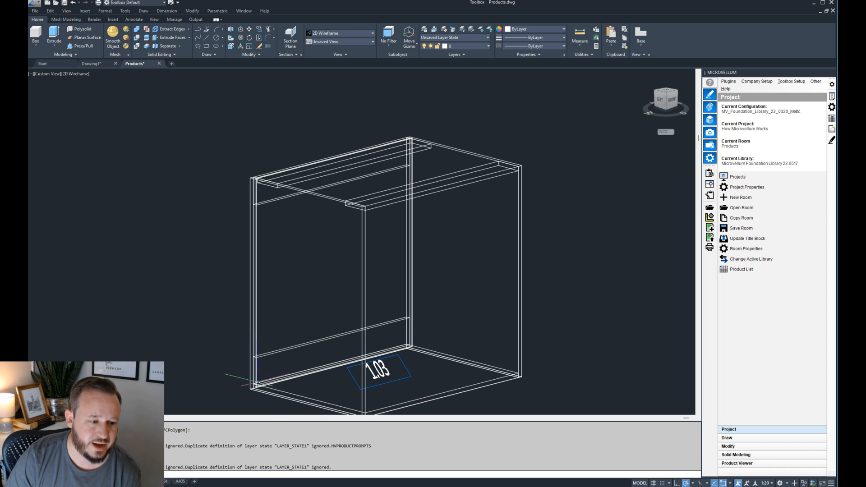
{"action": "scroll", "coordinate": [420, 161], "scroll_direction": "up", "scroll_amount": 3}
{"action": "scroll", "coordinate": [420, 162], "scroll_direction": "up", "scroll_amount": 4}
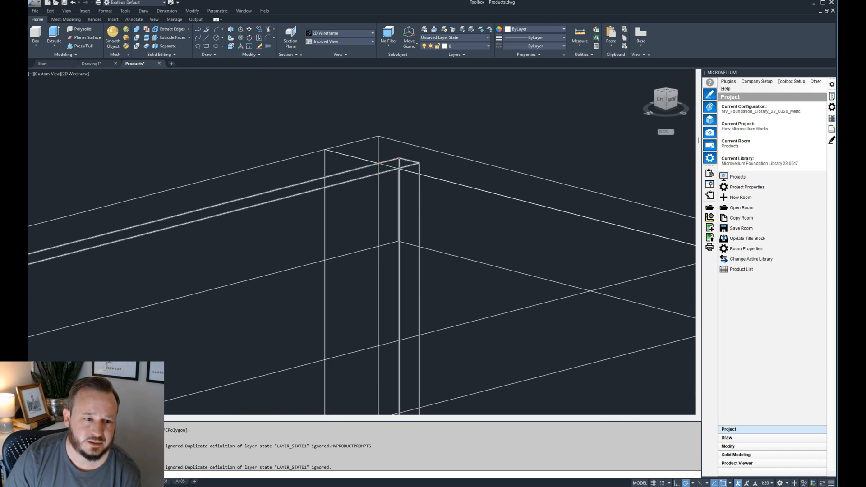
{"action": "scroll", "coordinate": [370, 167], "scroll_direction": "up", "scroll_amount": 2}
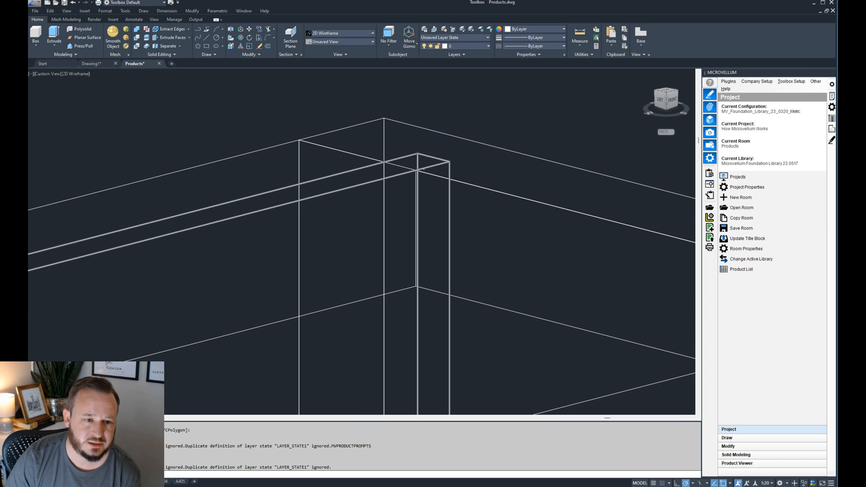
{"action": "scroll", "coordinate": [339, 164], "scroll_direction": "down", "scroll_amount": 6}
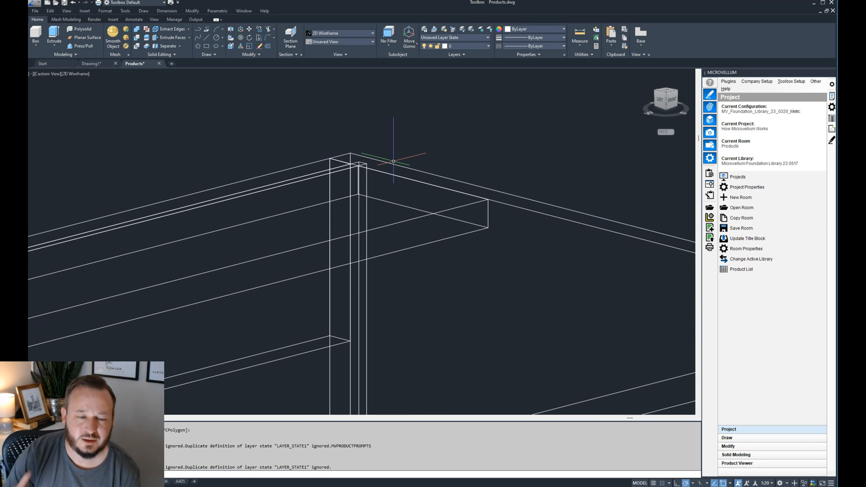
{"action": "scroll", "coordinate": [392, 149], "scroll_direction": "down", "scroll_amount": 4}
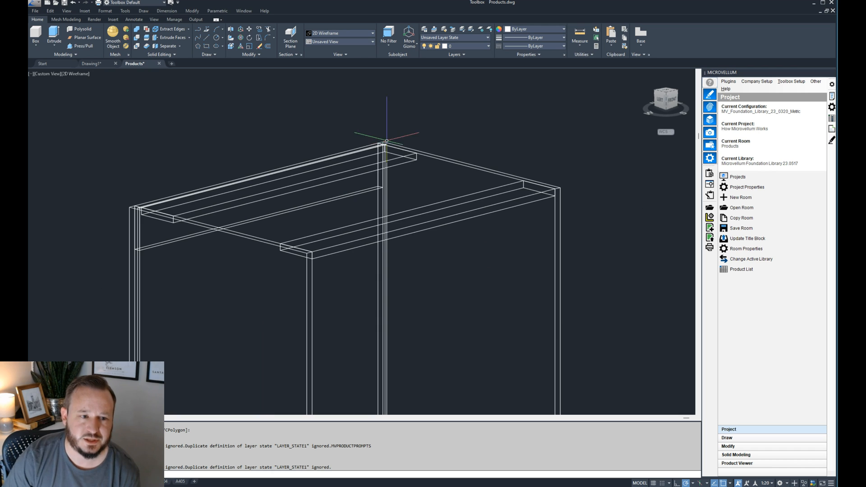
- Open product 1.03 for part editing and display the machining tokens of the Back
{"action": "left_click", "coordinate": [832, 108]}
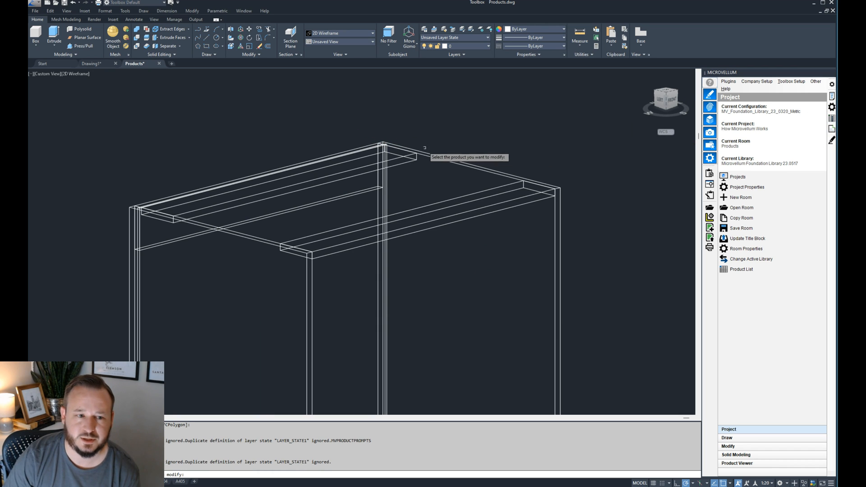
{"action": "left_click", "coordinate": [429, 155]}
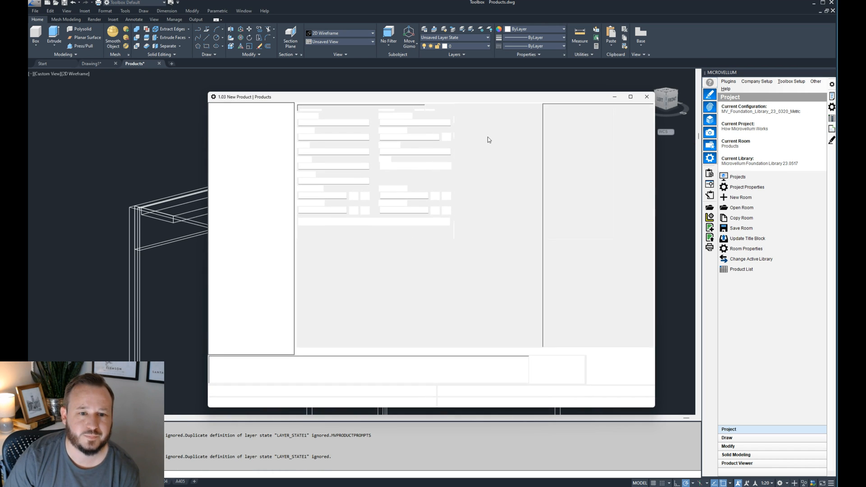
{"action": "left_click_drag", "start_coordinate": [538, 97], "coordinate": [446, 94]}
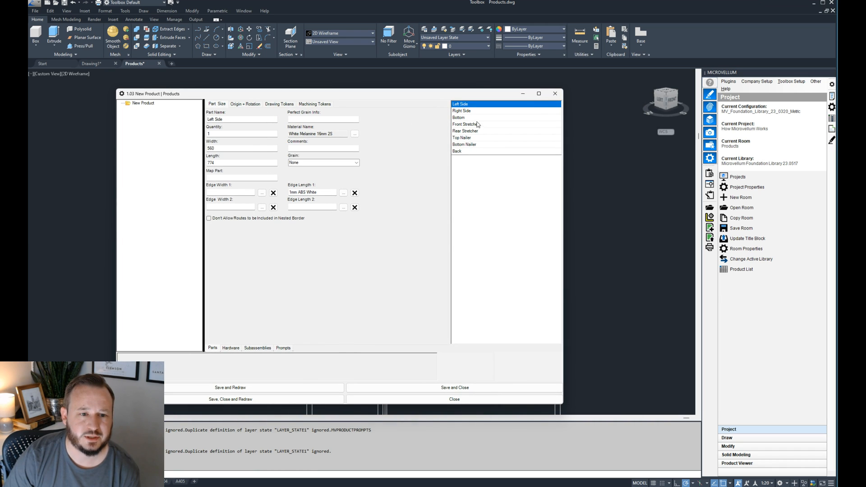
{"action": "left_click", "coordinate": [466, 152]}
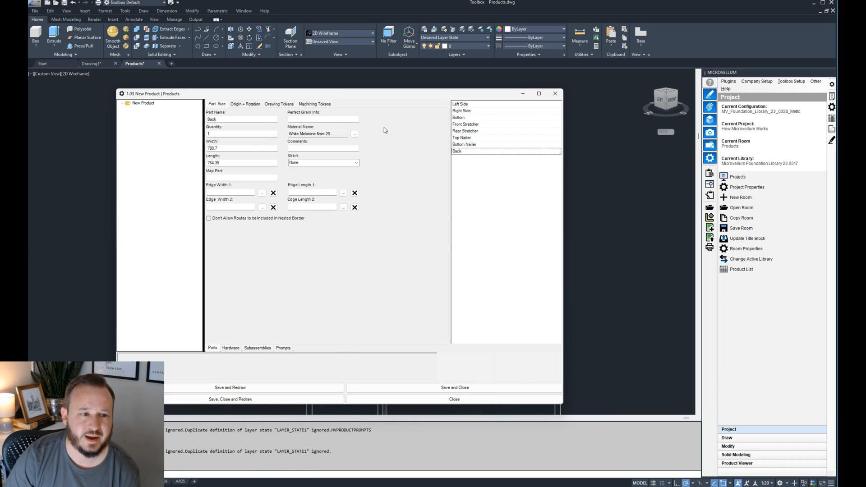
{"action": "left_click", "coordinate": [316, 105]}
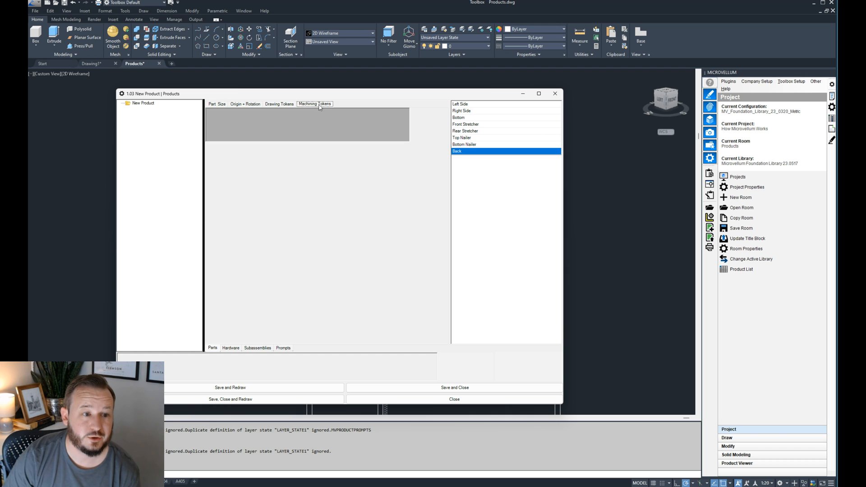
- Add an Associative Dado with Router machining token to the Back on face 5
{"action": "right_click", "coordinate": [301, 125]}
{"action": "left_click", "coordinate": [315, 145]}
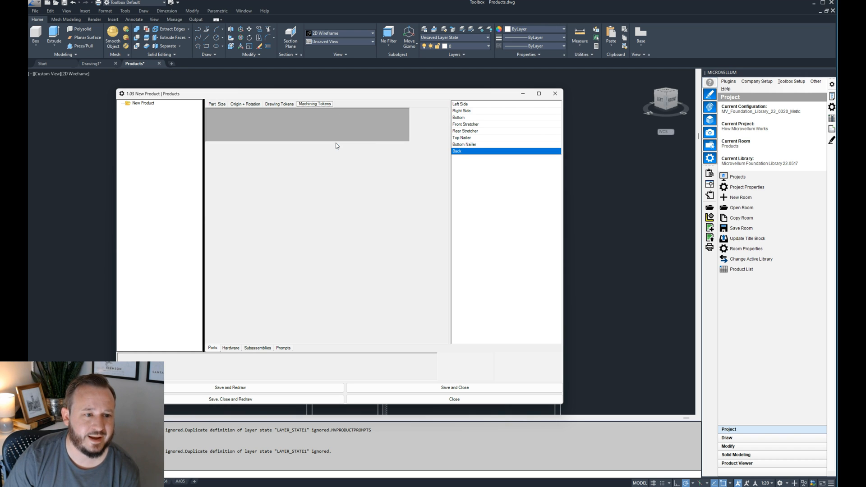
{"action": "left_click_drag", "start_coordinate": [597, 190], "coordinate": [437, 184]}
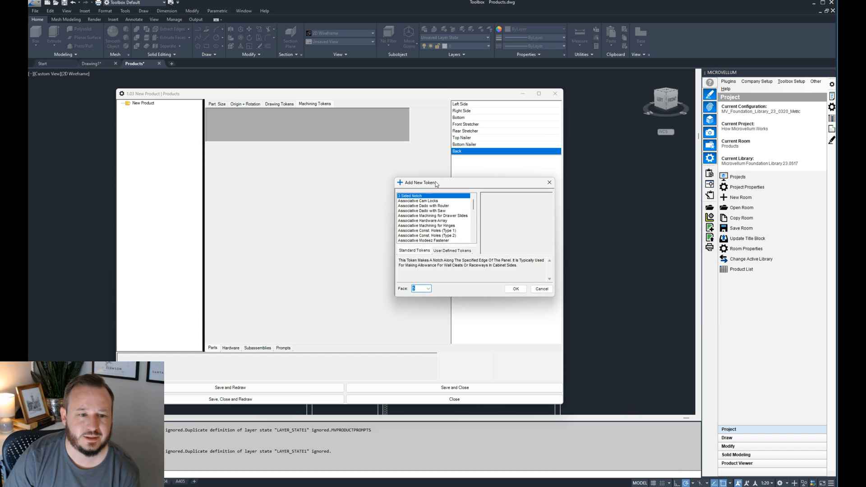
{"action": "left_click", "coordinate": [432, 206]}
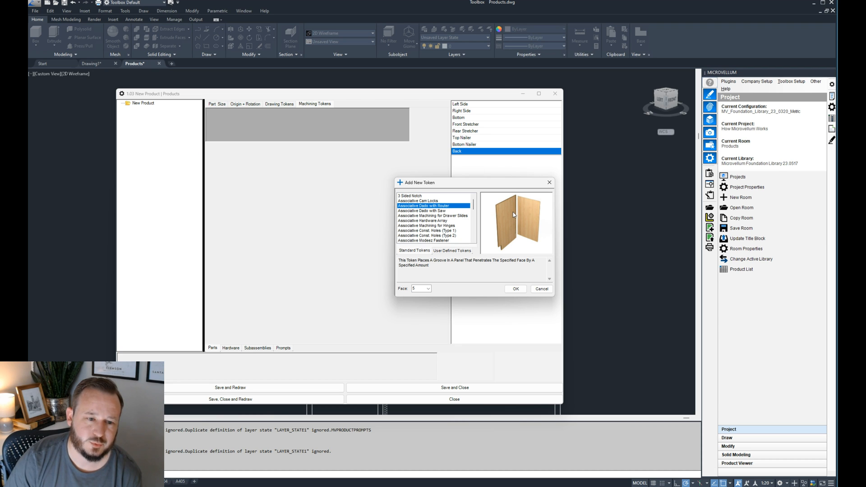
{"action": "left_click", "coordinate": [516, 289]}
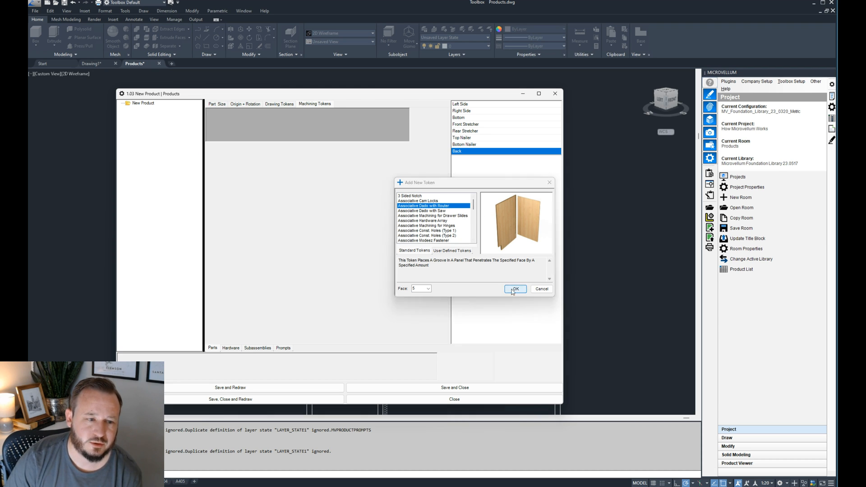
- Set the Beginning Depth of the Back's dado token by formula to the Dado Depth global variable and apply it
{"action": "left_click", "coordinate": [285, 115]}
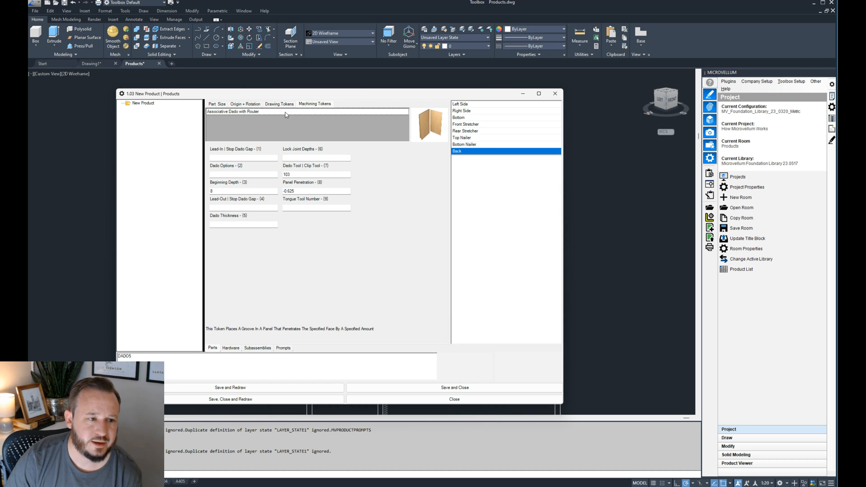
{"action": "left_click", "coordinate": [267, 157]}
{"action": "left_click_drag", "start_coordinate": [324, 93], "coordinate": [371, 94]}
{"action": "left_click", "coordinate": [291, 156]}
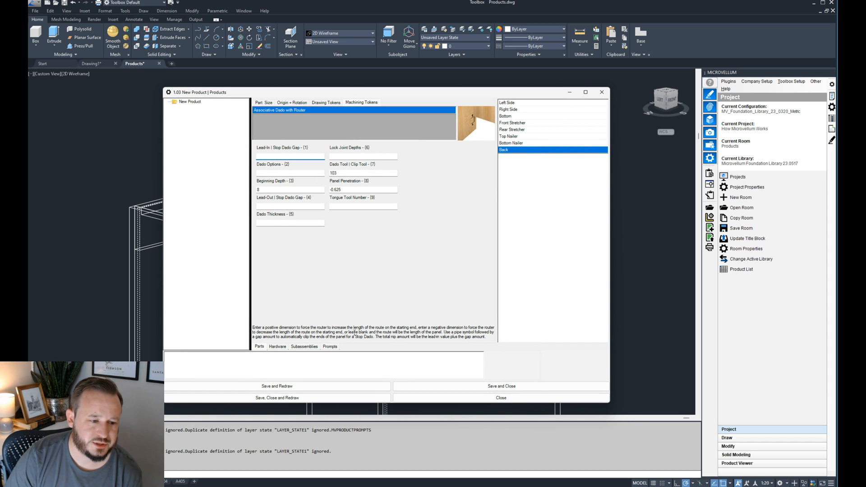
{"action": "left_click", "coordinate": [290, 173]}
{"action": "left_click", "coordinate": [290, 190]}
{"action": "left_click_drag", "start_coordinate": [175, 356], "coordinate": [155, 360]}
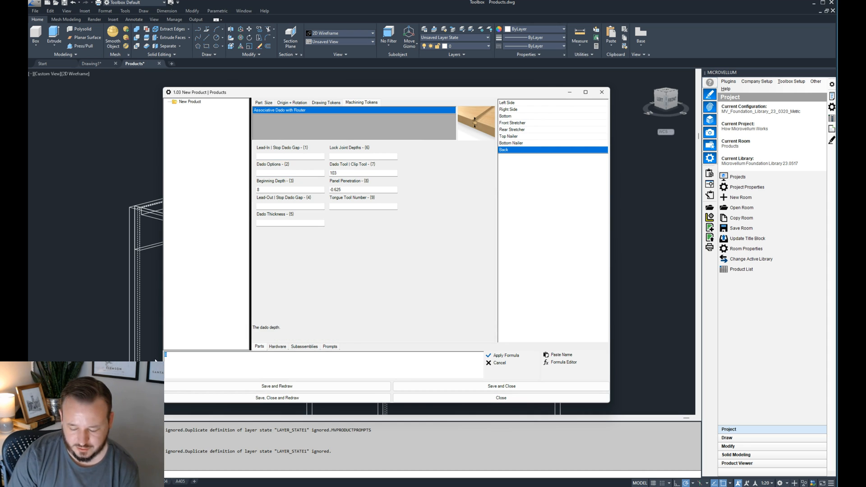
{"action": "type", "text": "-"}
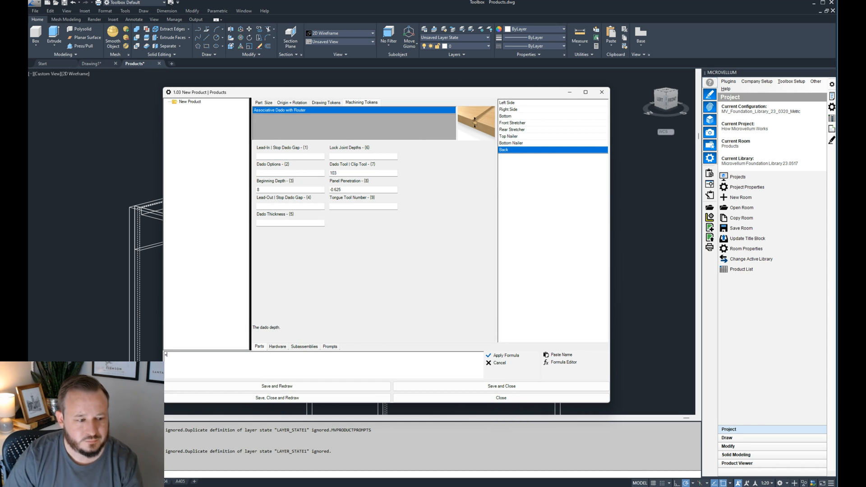
{"action": "left_click", "coordinate": [560, 355]}
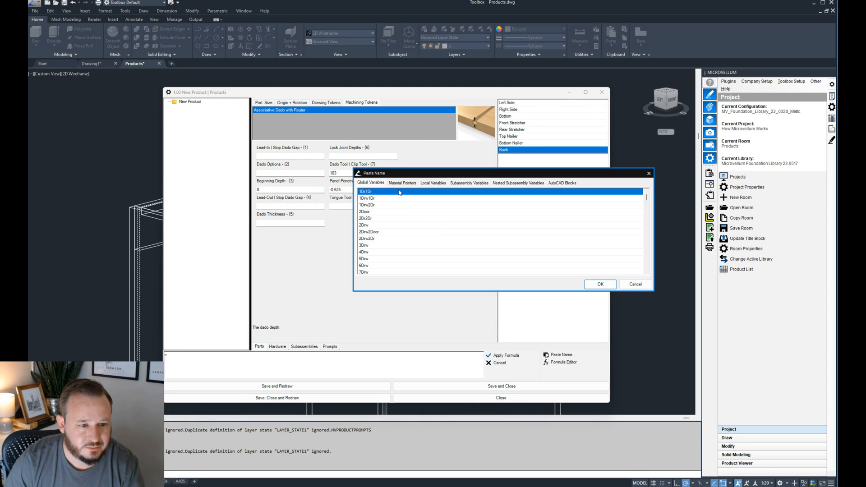
{"action": "left_click", "coordinate": [380, 228]}
{"action": "key", "text": "d"}
{"action": "scroll", "coordinate": [385, 249], "scroll_direction": "down", "scroll_amount": 2}
{"action": "left_click", "coordinate": [379, 237]}
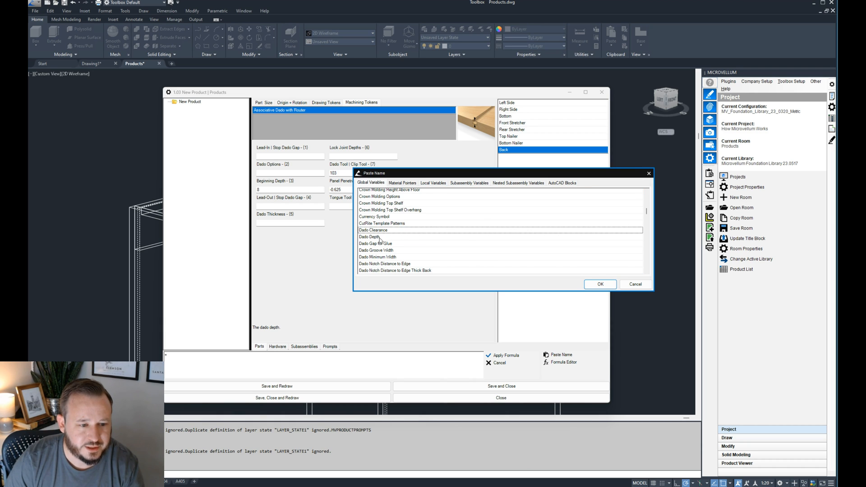
{"action": "left_click", "coordinate": [604, 285]}
{"action": "left_click", "coordinate": [500, 355]}
- Set the dado token's Dado Thickness formula to =M!Base_Back_Thickness and apply it
{"action": "left_click", "coordinate": [285, 223]}
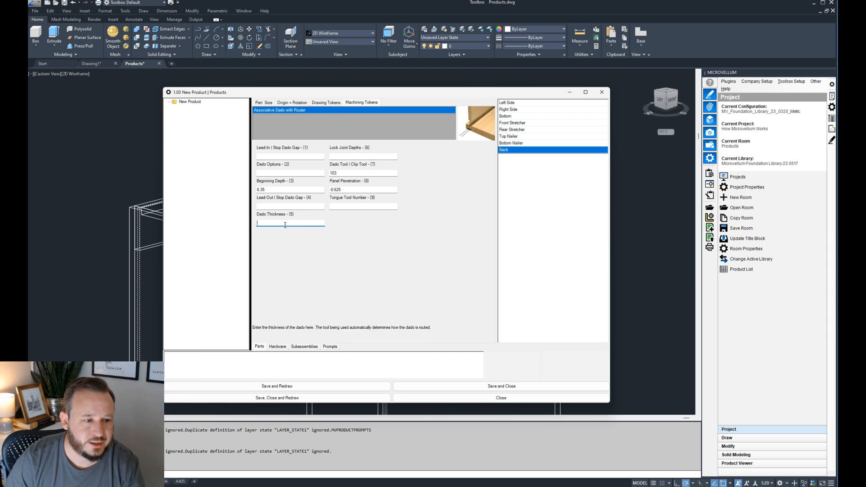
{"action": "left_click", "coordinate": [210, 366]}
{"action": "type", "text": "="}
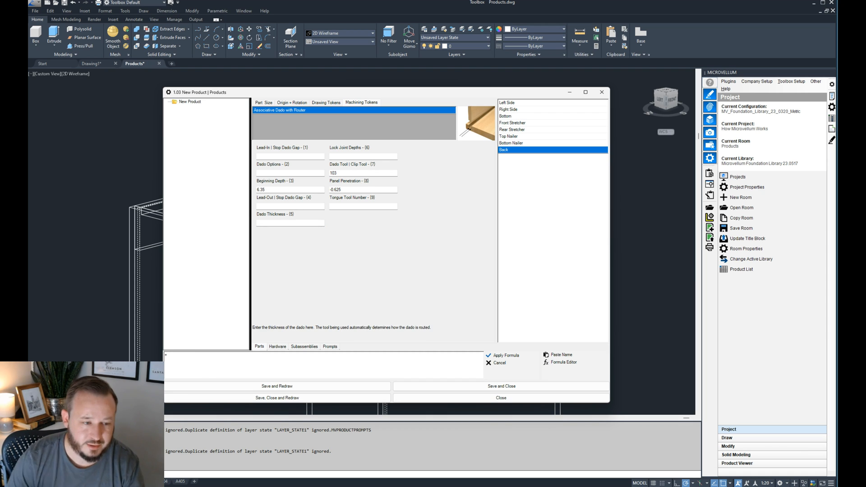
{"action": "left_click", "coordinate": [559, 355]}
{"action": "left_click", "coordinate": [409, 184]}
{"action": "left_click", "coordinate": [384, 225]}
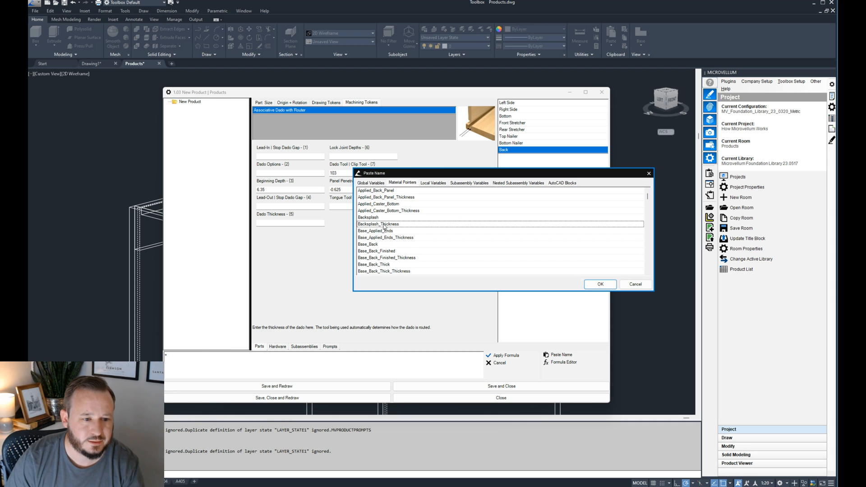
{"action": "scroll", "coordinate": [387, 232], "scroll_direction": "down", "scroll_amount": 1}
{"action": "left_click", "coordinate": [391, 258]}
{"action": "left_click", "coordinate": [601, 284]}
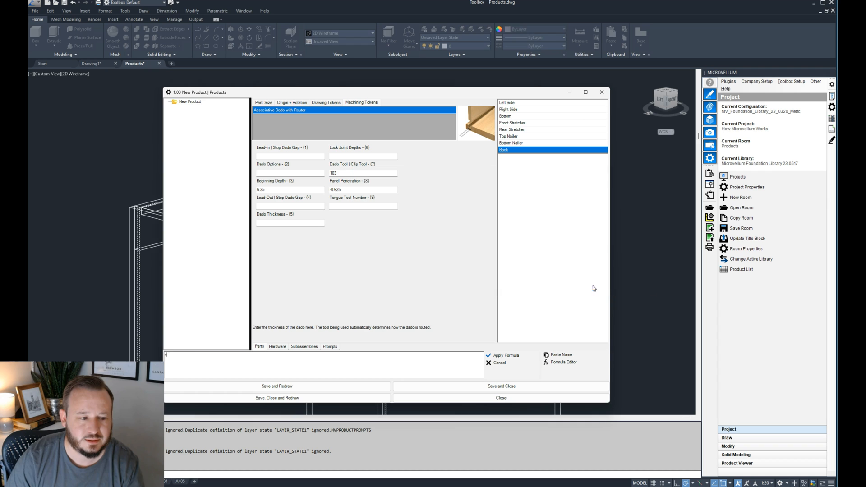
{"action": "left_click", "coordinate": [503, 355]}
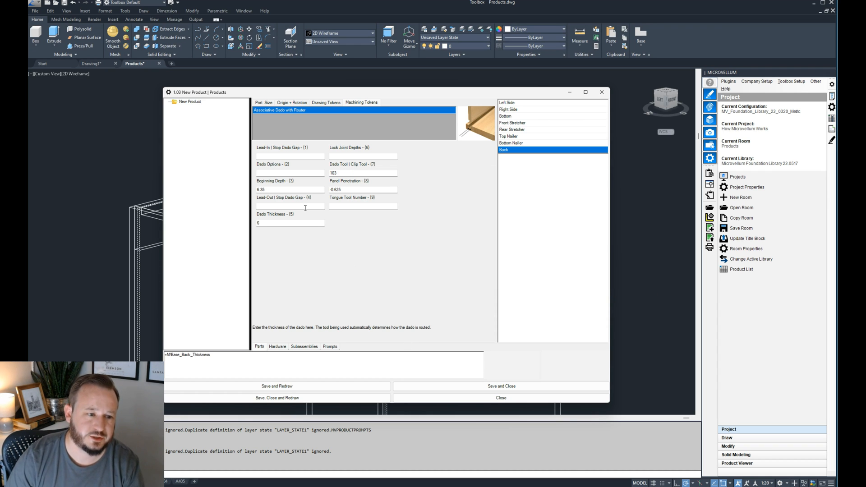
- Set the Panel Penetration of the Back's dado token by formula to the Dado Depth global variable and apply it
{"action": "left_click", "coordinate": [350, 191]}
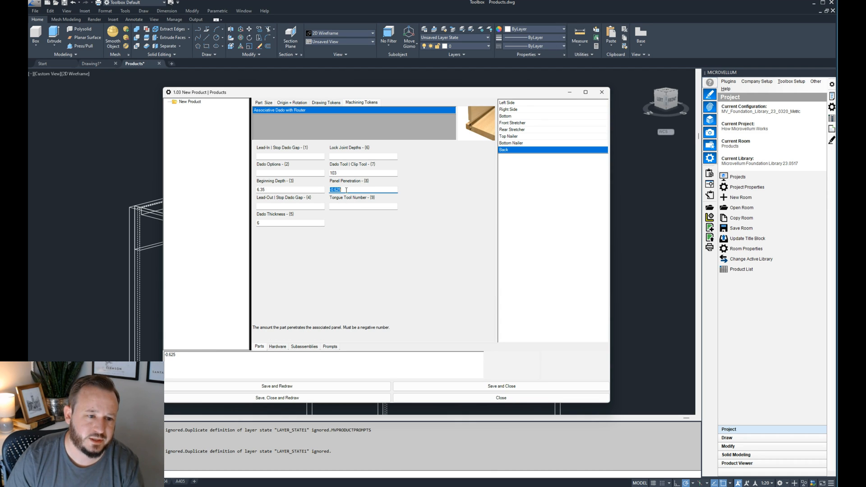
{"action": "left_click", "coordinate": [198, 354]}
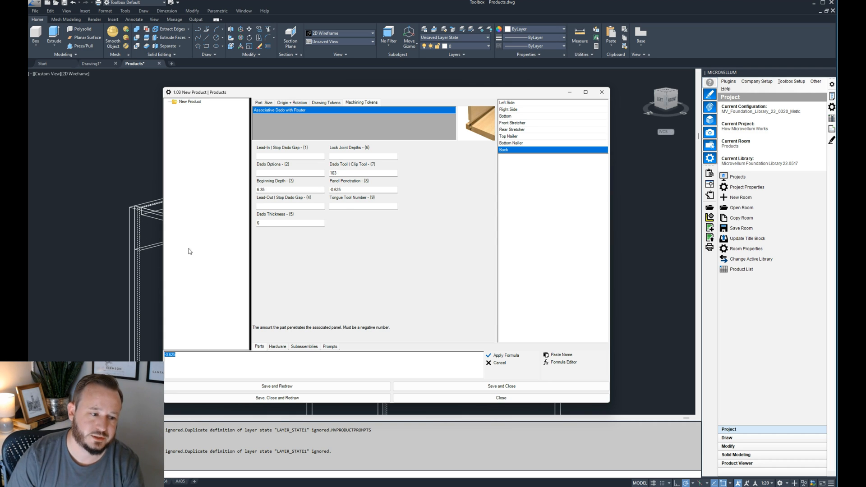
{"action": "type", "text": "="}
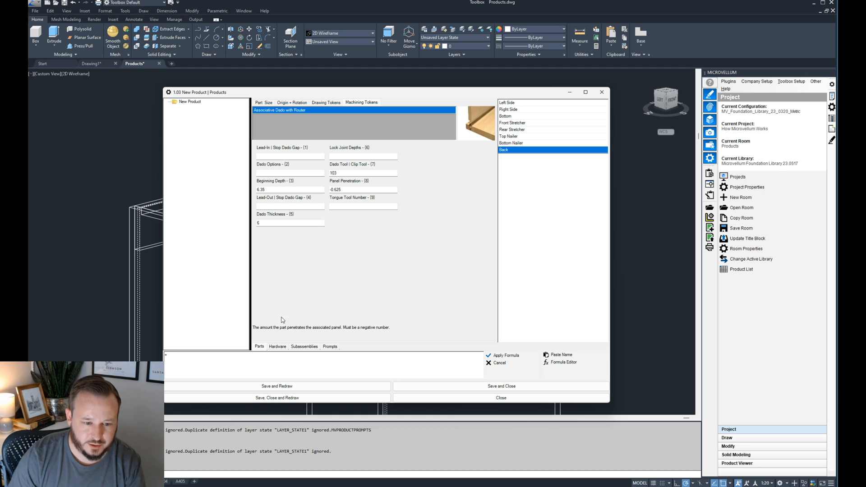
{"action": "left_click", "coordinate": [560, 355]}
{"action": "left_click", "coordinate": [400, 182]}
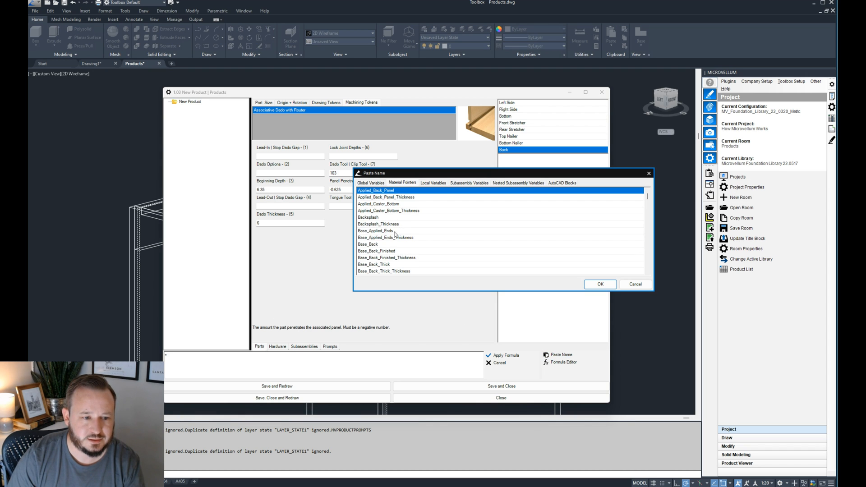
{"action": "scroll", "coordinate": [391, 269], "scroll_direction": "down", "scroll_amount": 3}
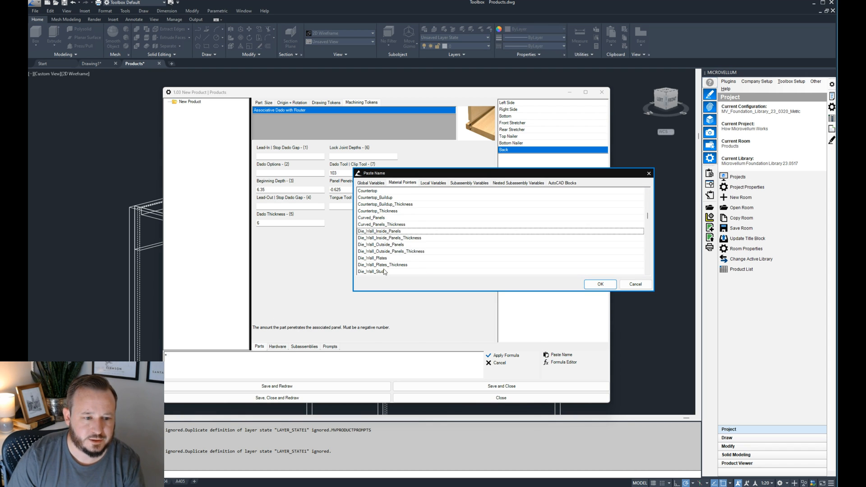
{"action": "scroll", "coordinate": [389, 238], "scroll_direction": "up", "scroll_amount": 1}
{"action": "left_click", "coordinate": [372, 182]}
{"action": "left_click", "coordinate": [379, 224]}
{"action": "key", "text": "d"}
{"action": "scroll", "coordinate": [385, 267], "scroll_direction": "down", "scroll_amount": 1}
{"action": "left_click", "coordinate": [380, 257]}
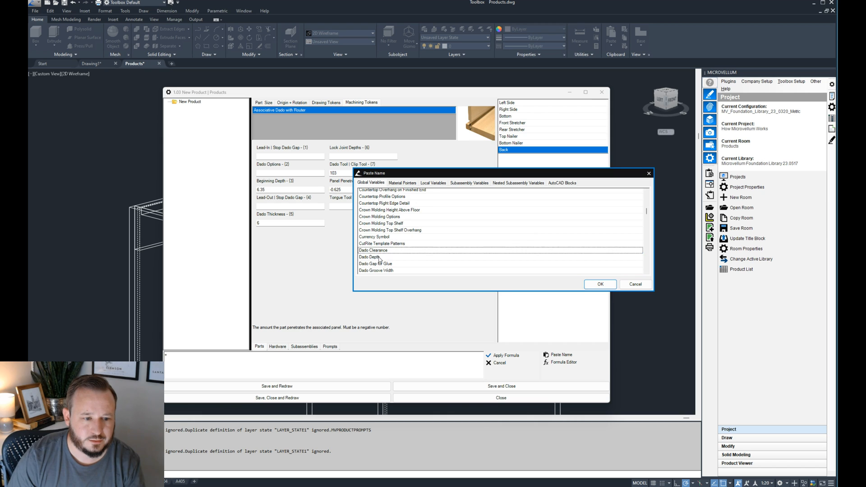
{"action": "left_click", "coordinate": [600, 284]}
{"action": "left_click", "coordinate": [503, 358]}
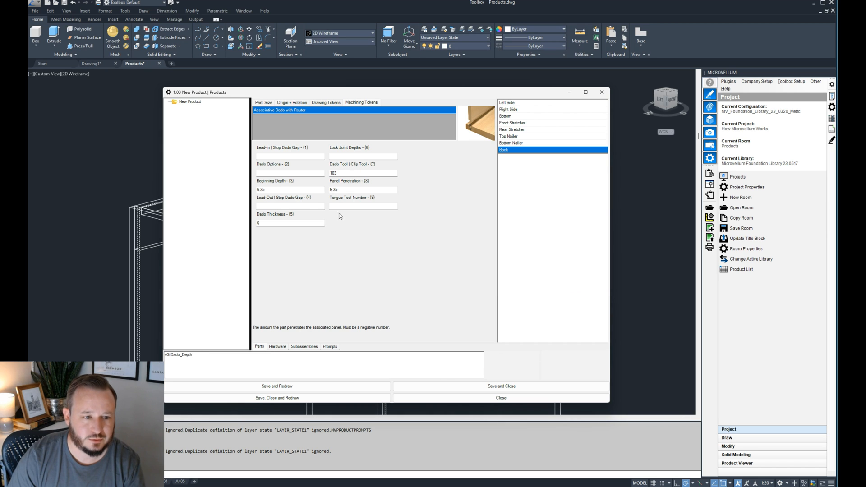
- Set the dado token's Dado Tool by formula to the Dado Tool global variable, then save and redraw the product
{"action": "left_click", "coordinate": [349, 174]}
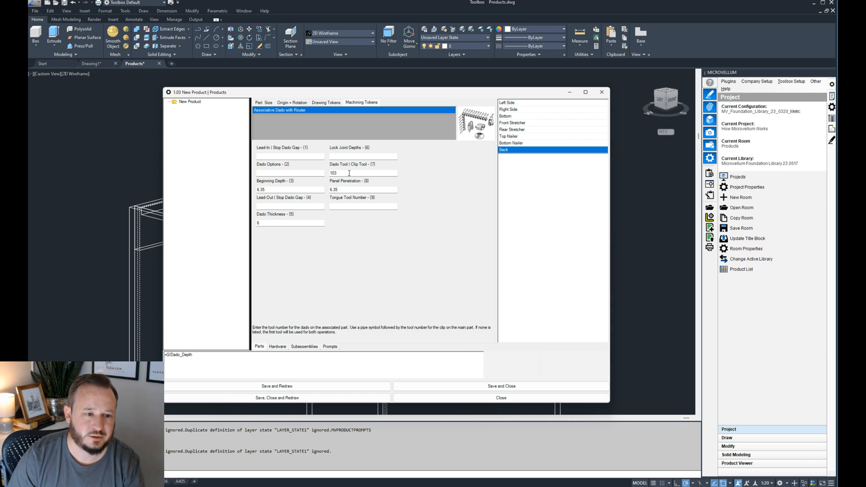
{"action": "left_click", "coordinate": [235, 361]}
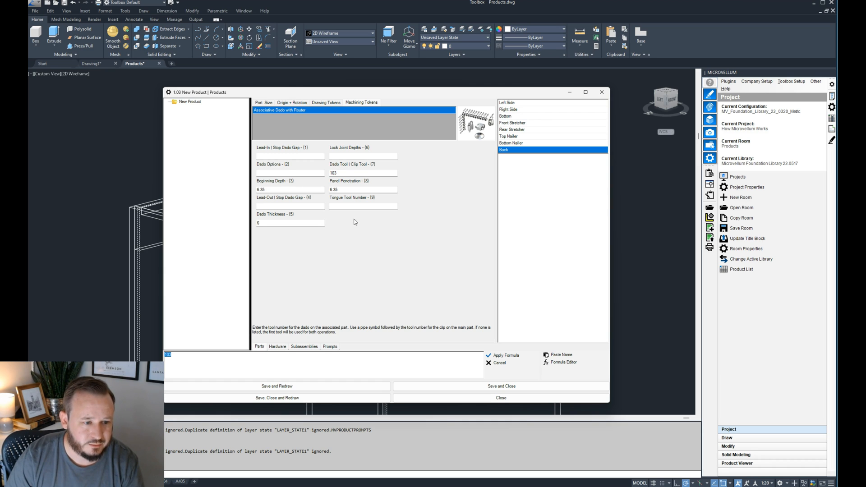
{"action": "type", "text": "="}
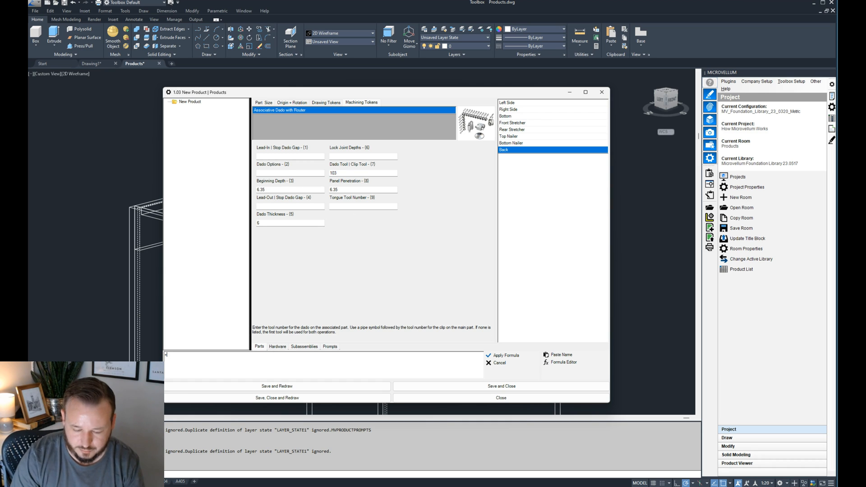
{"action": "left_click", "coordinate": [559, 356]}
{"action": "left_click", "coordinate": [384, 213]}
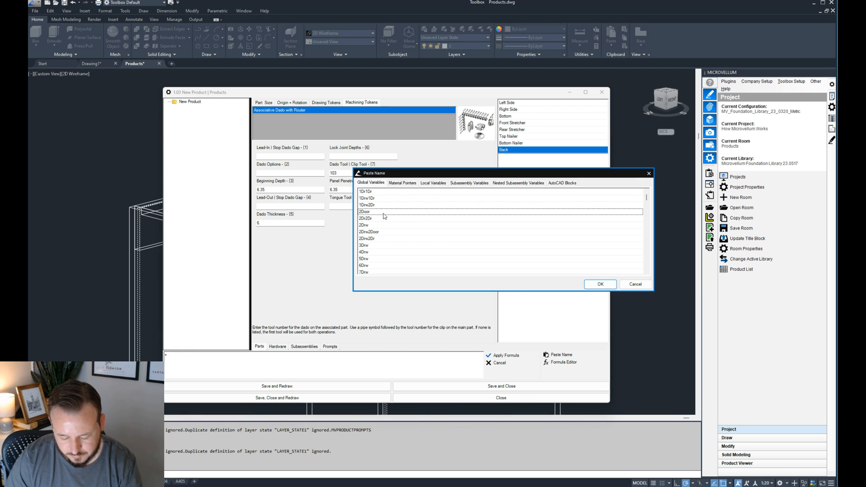
{"action": "scroll", "coordinate": [384, 215], "scroll_direction": "down", "scroll_amount": 15}
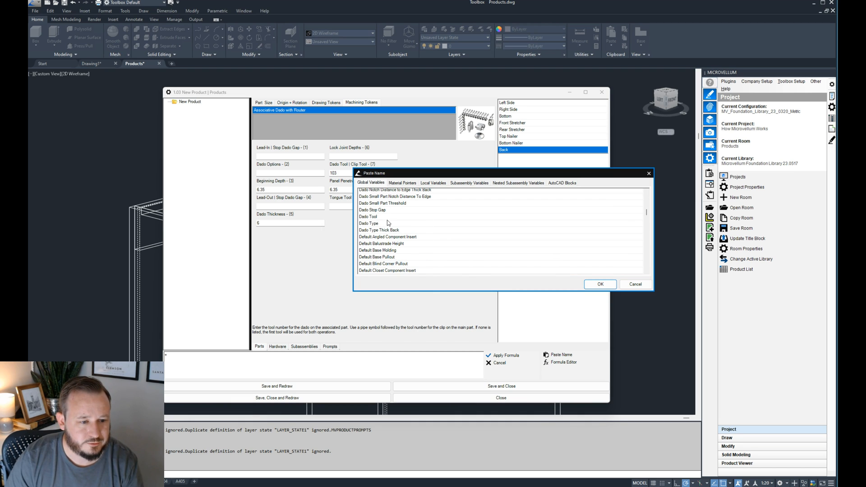
{"action": "left_click", "coordinate": [376, 218]}
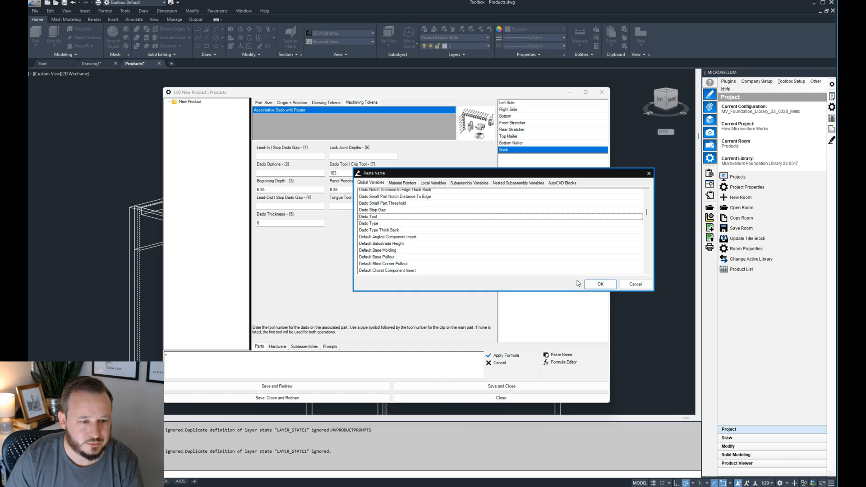
{"action": "left_click", "coordinate": [600, 284]}
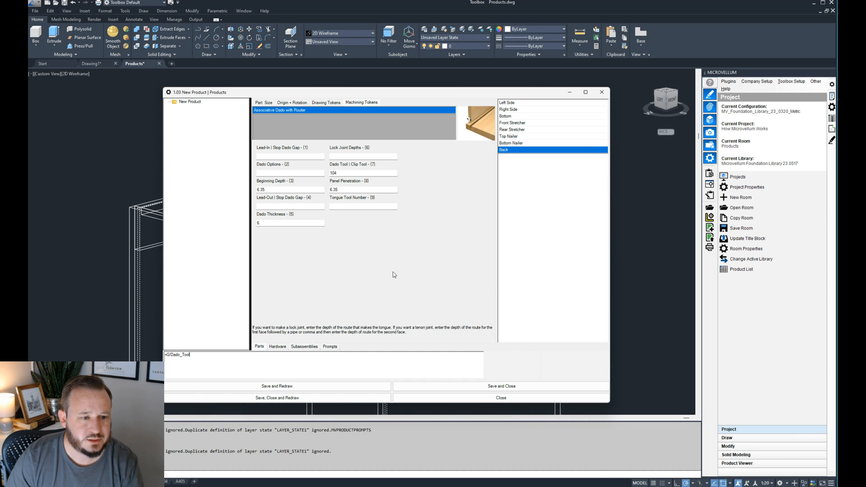
{"action": "left_click", "coordinate": [355, 386]}
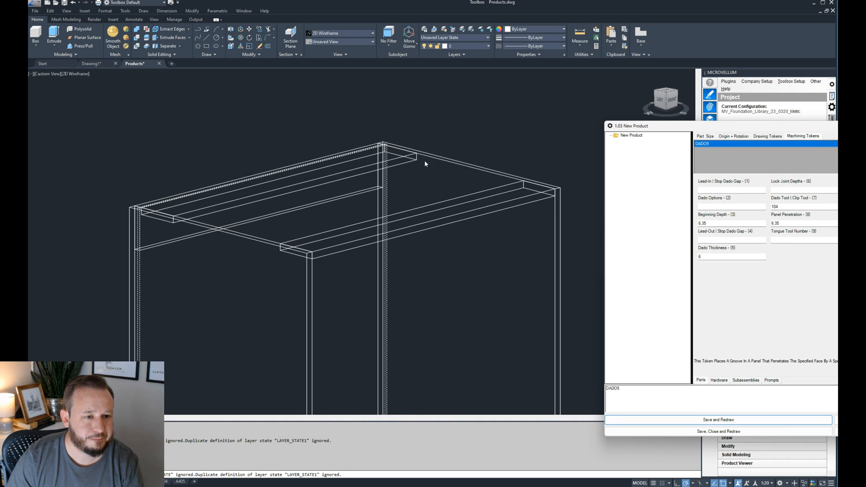
- Examine how the back meets the cabinet side at the upper rear corner, along with the token's Panel Penetration formula
{"action": "scroll", "coordinate": [378, 148], "scroll_direction": "up", "scroll_amount": 3}
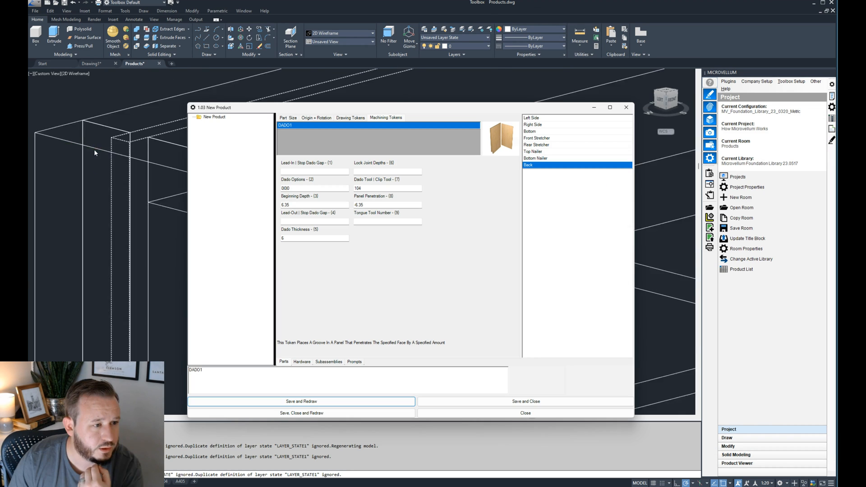
{"action": "left_click_drag", "start_coordinate": [383, 105], "coordinate": [520, 96]}
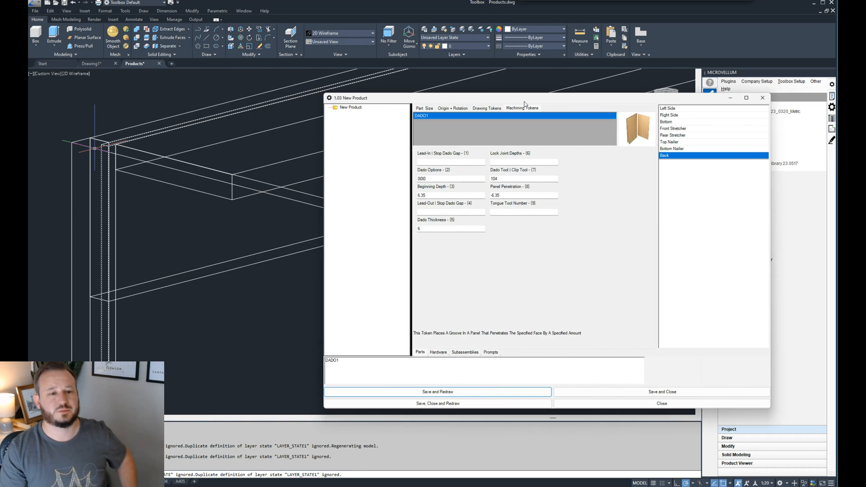
{"action": "left_click", "coordinate": [529, 196]}
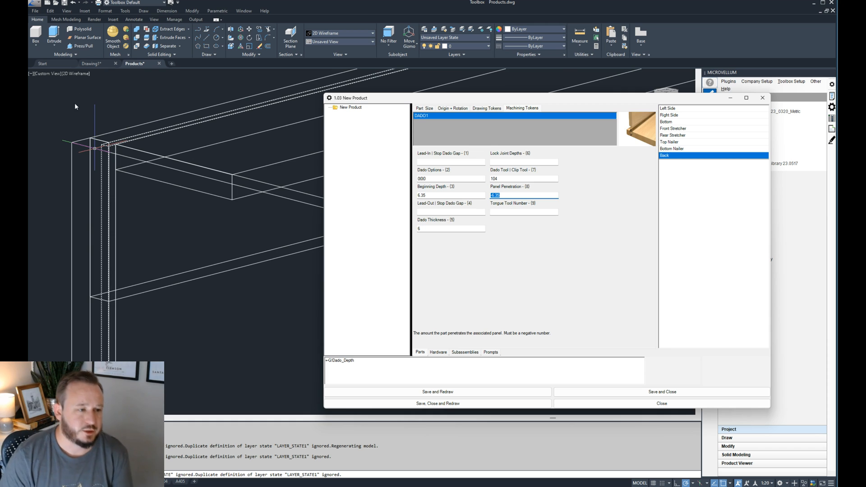
{"action": "scroll", "coordinate": [106, 147], "scroll_direction": "up", "scroll_amount": 2}
{"action": "left_click", "coordinate": [107, 149]}
{"action": "scroll", "coordinate": [104, 147], "scroll_direction": "up", "scroll_amount": 6}
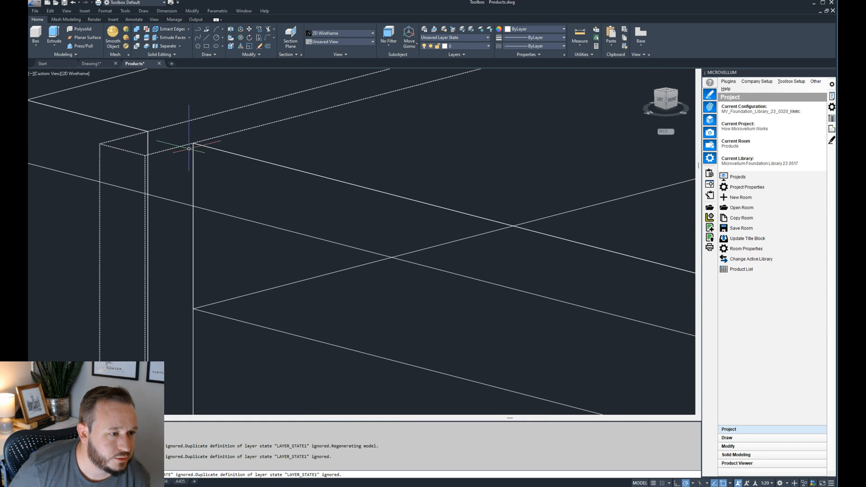
{"action": "scroll", "coordinate": [183, 148], "scroll_direction": "down", "scroll_amount": 8}
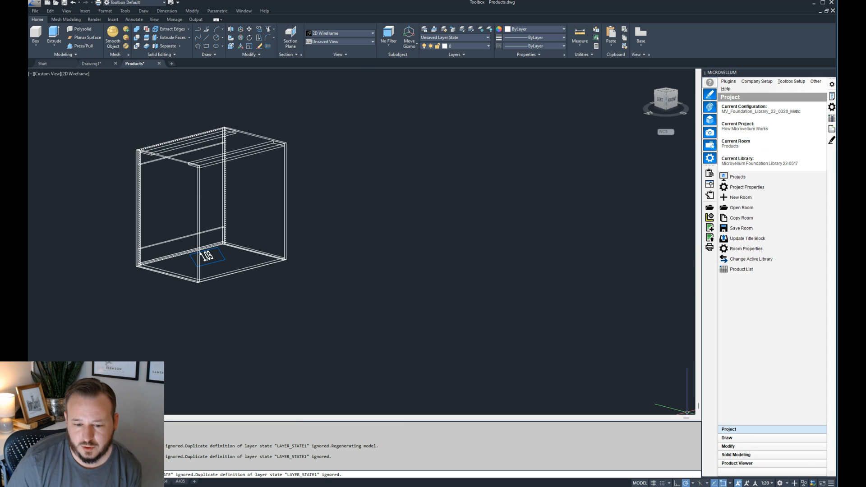
- Check the Back's face numbers in its 3D view and make two copies of its DADO1 machining token
{"action": "left_click", "coordinate": [679, 444]}
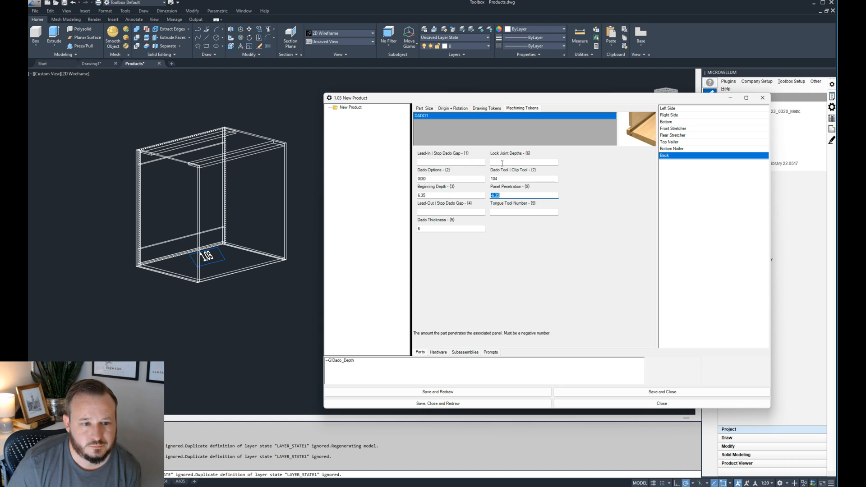
{"action": "right_click", "coordinate": [473, 116]}
{"action": "left_click", "coordinate": [438, 119]}
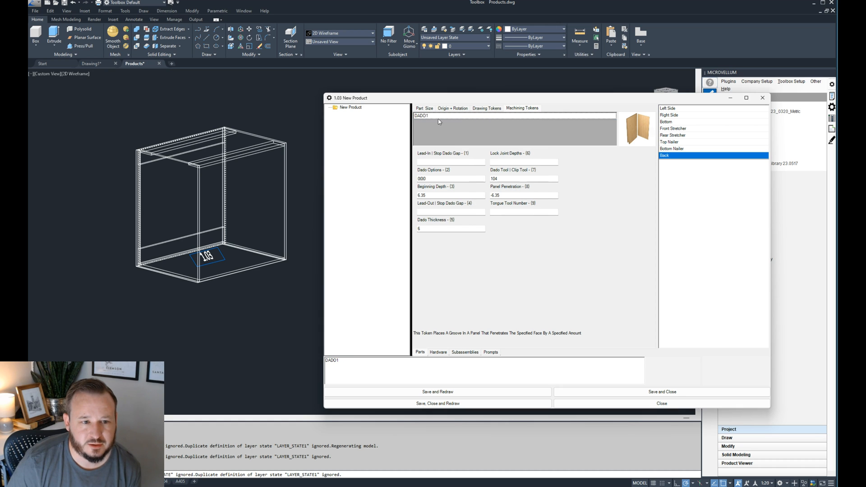
{"action": "left_click", "coordinate": [452, 109]}
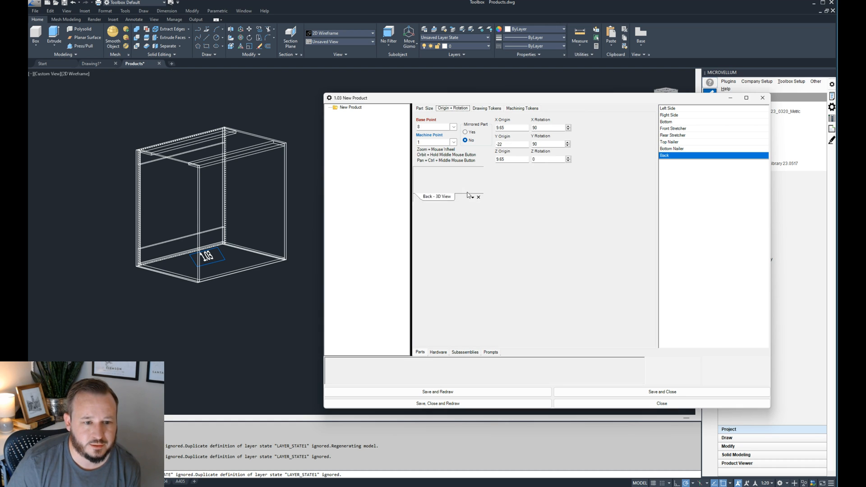
{"action": "scroll", "coordinate": [509, 324], "scroll_direction": "up", "scroll_amount": 4}
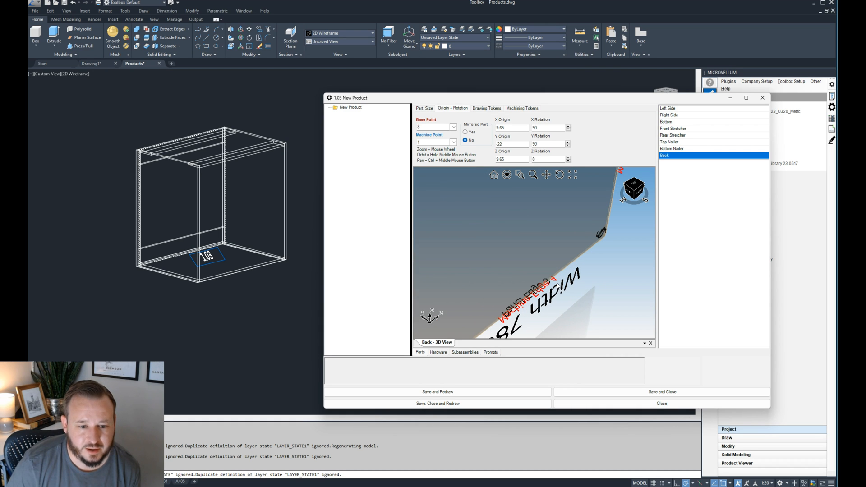
{"action": "middle_click_drag", "start_coordinate": [517, 315], "coordinate": [570, 244]}
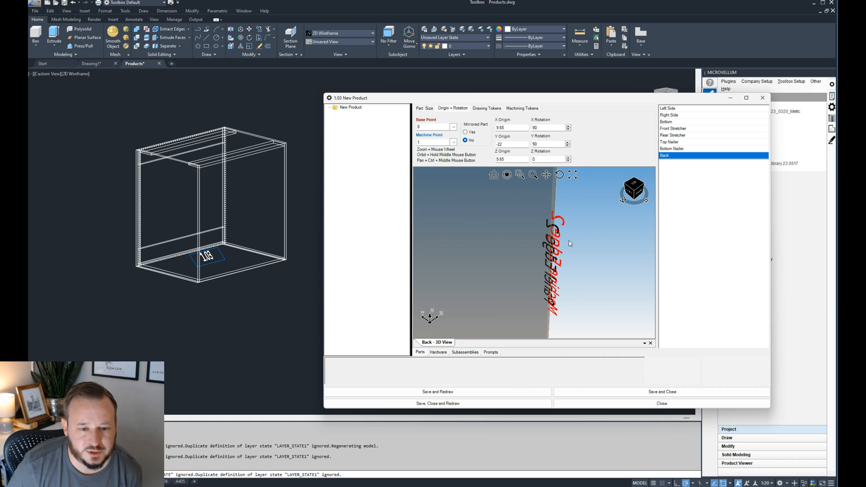
{"action": "left_click", "coordinate": [521, 108]}
{"action": "right_click", "coordinate": [507, 120]}
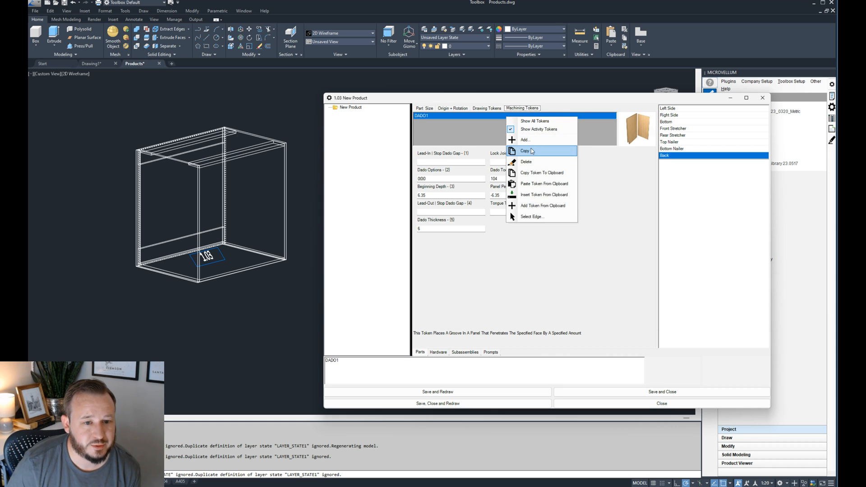
{"action": "left_click", "coordinate": [519, 150]}
{"action": "right_click", "coordinate": [503, 129]}
{"action": "left_click", "coordinate": [519, 159]}
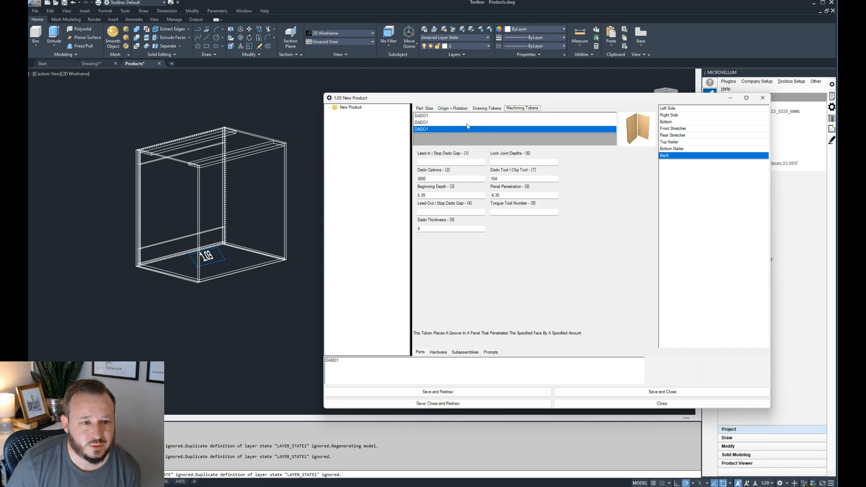
- Rename the two copied dado tokens of the Back as DADO2 and DADO4, then save and redraw the product
{"action": "left_click", "coordinate": [373, 360]}
{"action": "key", "text": "BackSpace"}
{"action": "type", "text": "2"}
{"action": "left_click", "coordinate": [663, 361]}
{"action": "left_click", "coordinate": [440, 131]}
{"action": "left_click", "coordinate": [364, 363]}
{"action": "left_click", "coordinate": [663, 361]}
{"action": "left_click", "coordinate": [503, 391]}
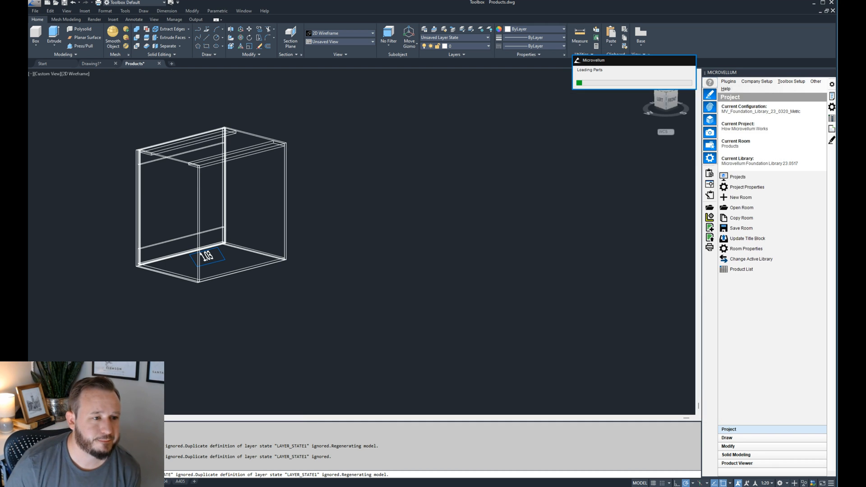
- Inspect the dado grooves around the back at the upper and lower rear corners of the redrawn cabinet 1.03
{"action": "scroll", "coordinate": [167, 173], "scroll_direction": "up", "scroll_amount": 3}
{"action": "scroll", "coordinate": [71, 96], "scroll_direction": "up", "scroll_amount": 11}
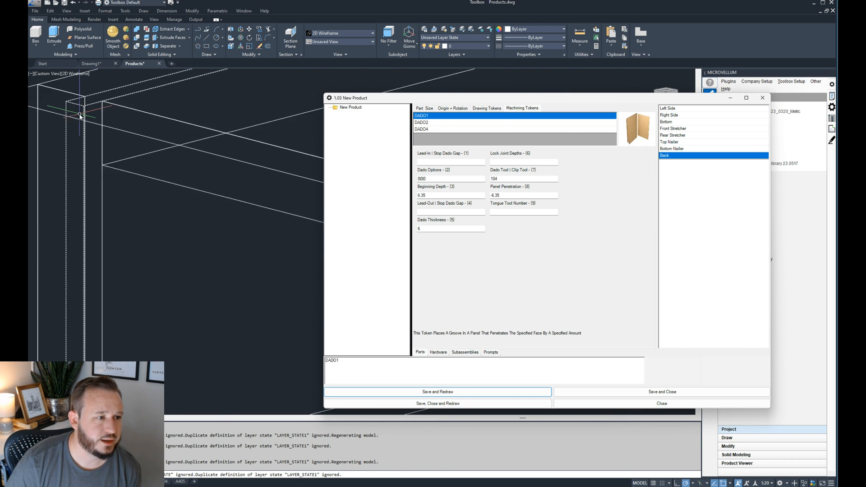
{"action": "scroll", "coordinate": [69, 137], "scroll_direction": "down", "scroll_amount": 9}
{"action": "left_click", "coordinate": [100, 210]}
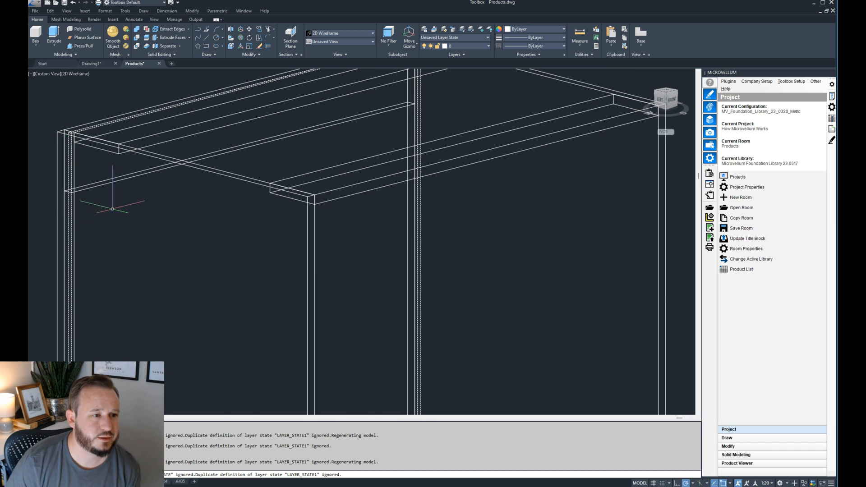
{"action": "scroll", "coordinate": [115, 209], "scroll_direction": "down", "scroll_amount": 7}
{"action": "scroll", "coordinate": [182, 172], "scroll_direction": "up", "scroll_amount": 7}
{"action": "scroll", "coordinate": [238, 138], "scroll_direction": "up", "scroll_amount": 8}
{"action": "left_click", "coordinate": [292, 110]}
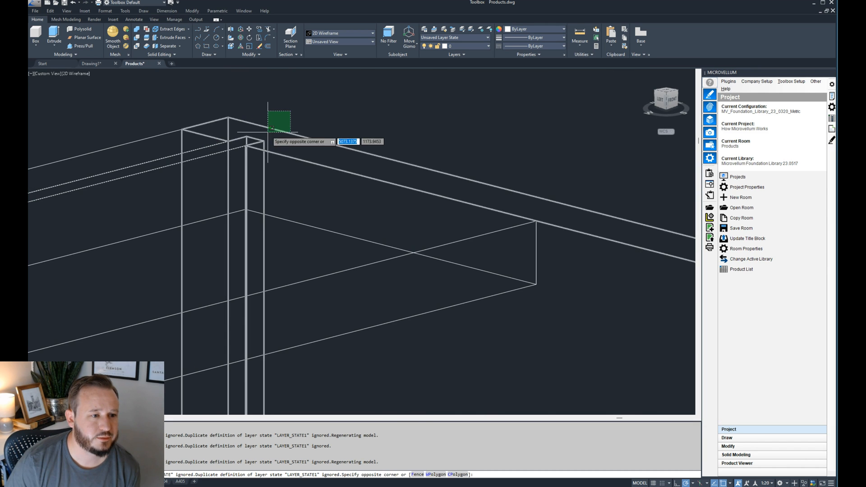
{"action": "left_click", "coordinate": [265, 133]}
{"action": "scroll", "coordinate": [262, 133], "scroll_direction": "up", "scroll_amount": 5}
{"action": "scroll", "coordinate": [278, 114], "scroll_direction": "down", "scroll_amount": 13}
{"action": "middle_click_drag", "start_coordinate": [261, 267], "coordinate": [393, 91]}
{"action": "scroll", "coordinate": [193, 277], "scroll_direction": "up", "scroll_amount": 11}
{"action": "scroll", "coordinate": [253, 291], "scroll_direction": "down", "scroll_amount": 3}
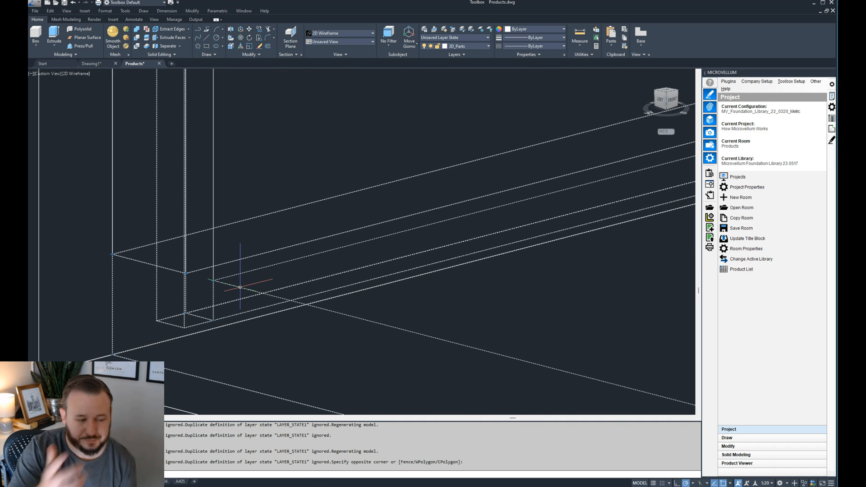
{"action": "scroll", "coordinate": [246, 289], "scroll_direction": "down", "scroll_amount": 8}
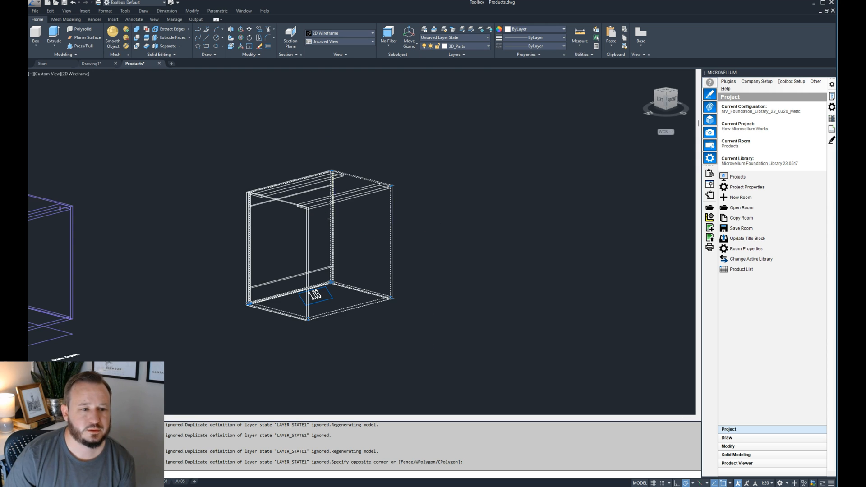
{"action": "scroll", "coordinate": [319, 234], "scroll_direction": "up", "scroll_amount": 5}
{"action": "scroll", "coordinate": [319, 168], "scroll_direction": "down", "scroll_amount": 3}
{"action": "scroll", "coordinate": [320, 168], "scroll_direction": "up", "scroll_amount": 3}
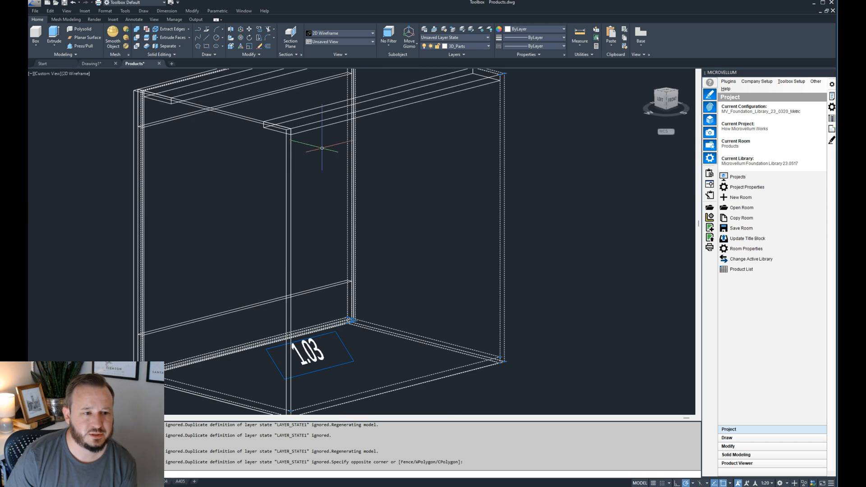
{"action": "scroll", "coordinate": [320, 147], "scroll_direction": "down", "scroll_amount": 3}
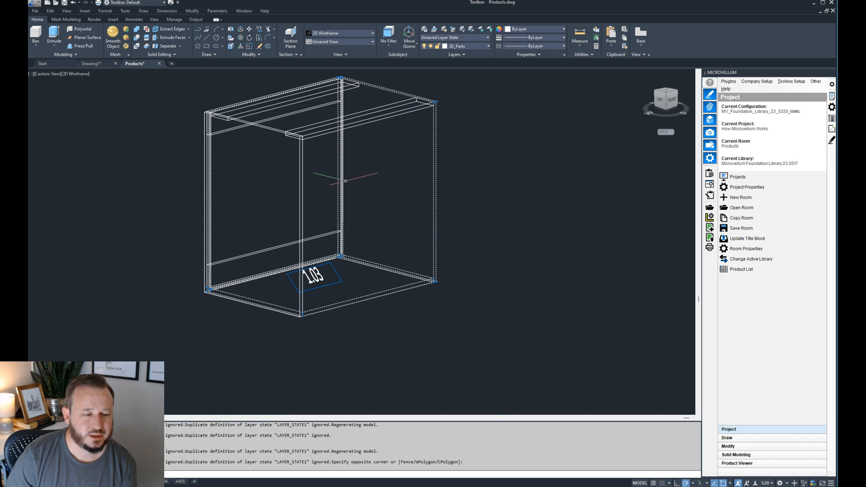
{"action": "scroll", "coordinate": [281, 233], "scroll_direction": "down", "scroll_amount": 3}
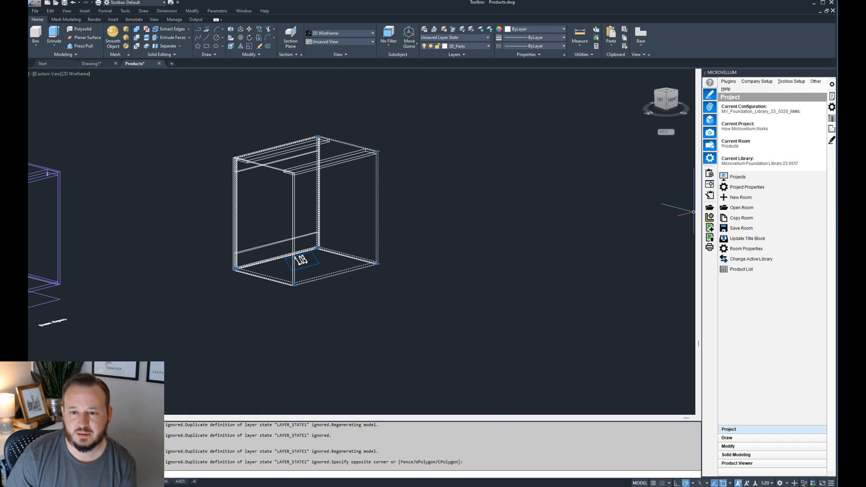